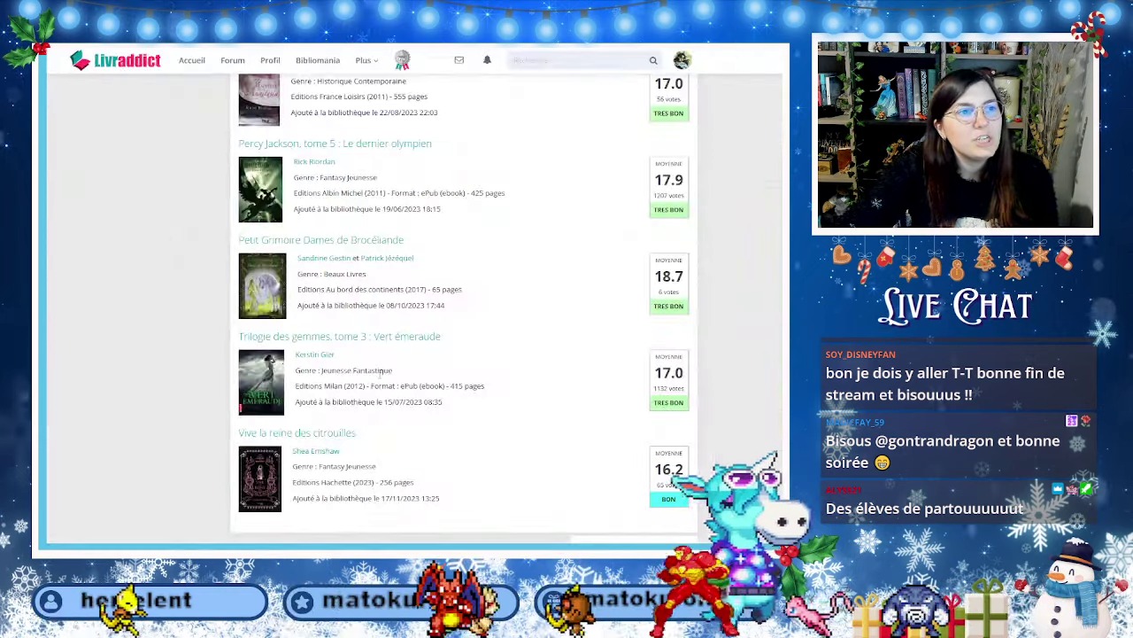
Open the "Mangas / BD PàL Tibou" list from the lists on the reader's Livraddict profile.
scroll(389, 399, "up", 1)
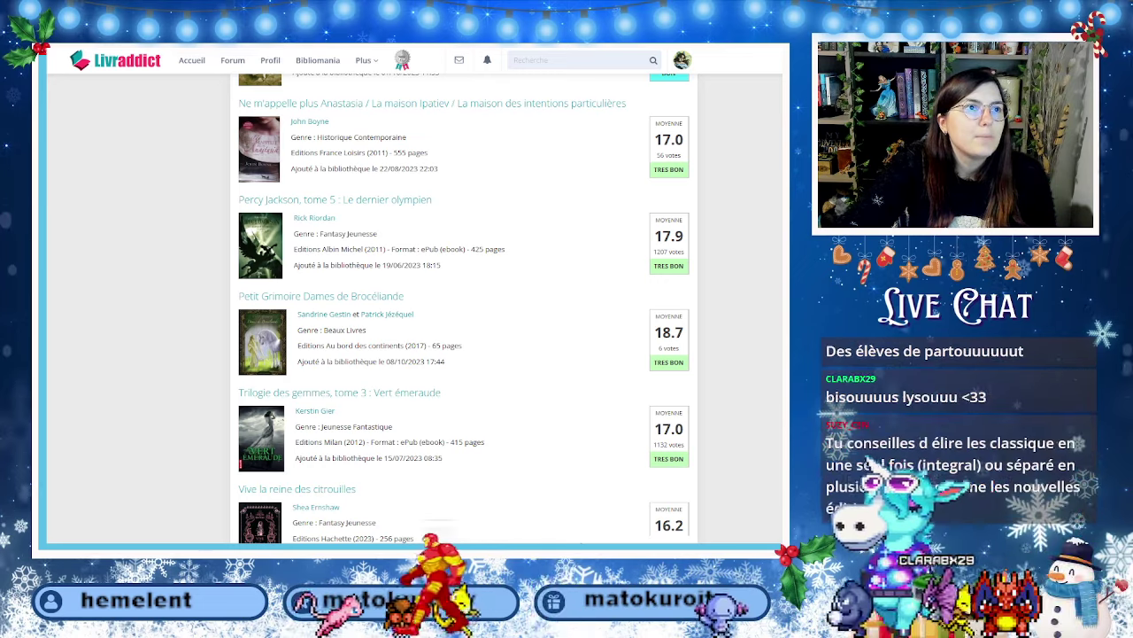
key("alt+Tab")
key("alt+Tab")
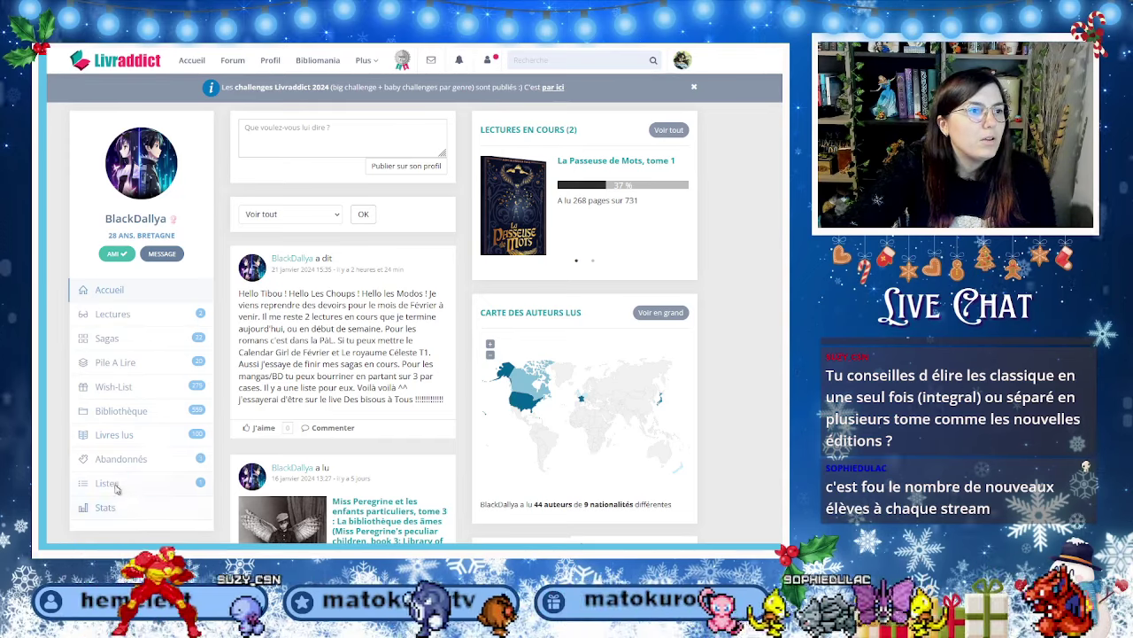
left_click(106, 483)
left_click(262, 177)
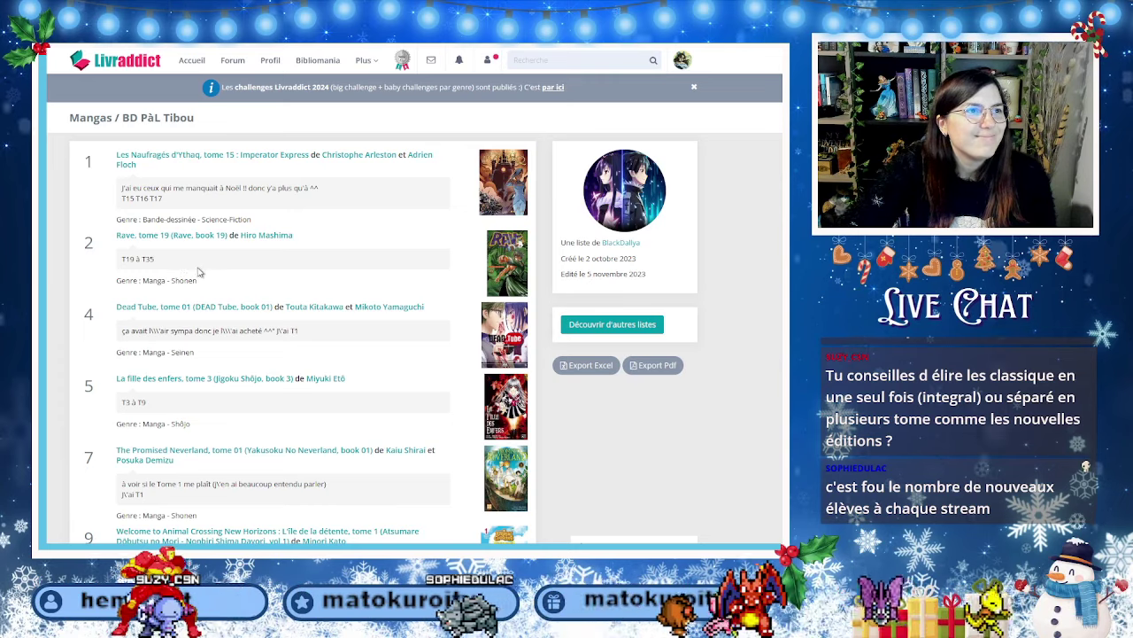
Read the whole manga list from Les Naufragés d'Ythaq to Demon Slayer and check it against the reader's row in the homework spreadsheet.
scroll(199, 272, "down", 5)
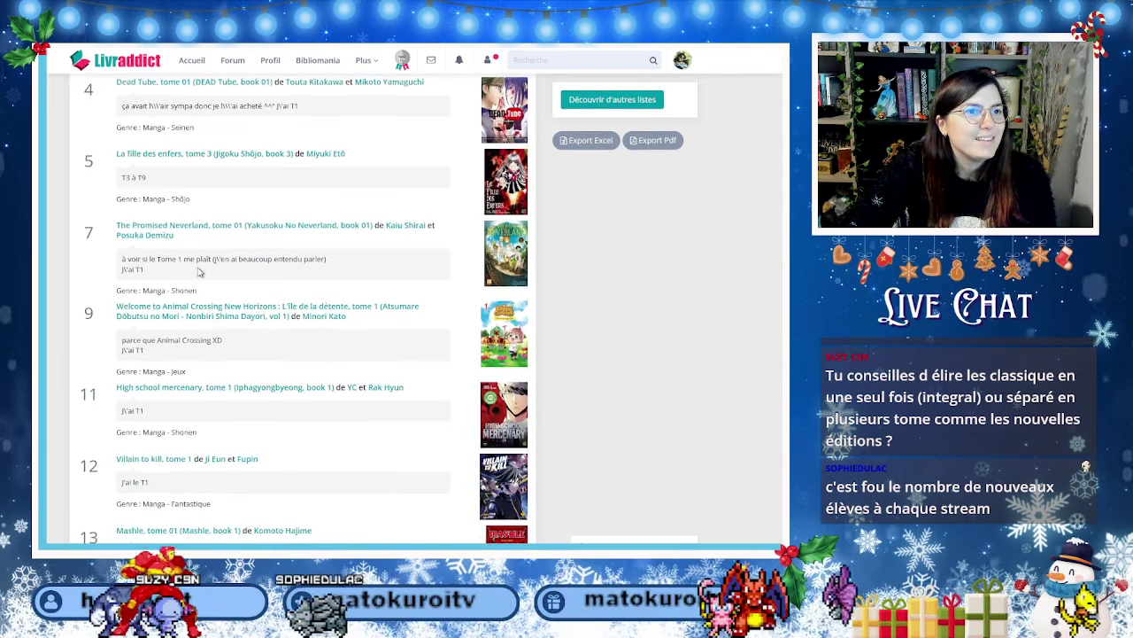
scroll(200, 272, "down", 2)
scroll(197, 269, "up", 8)
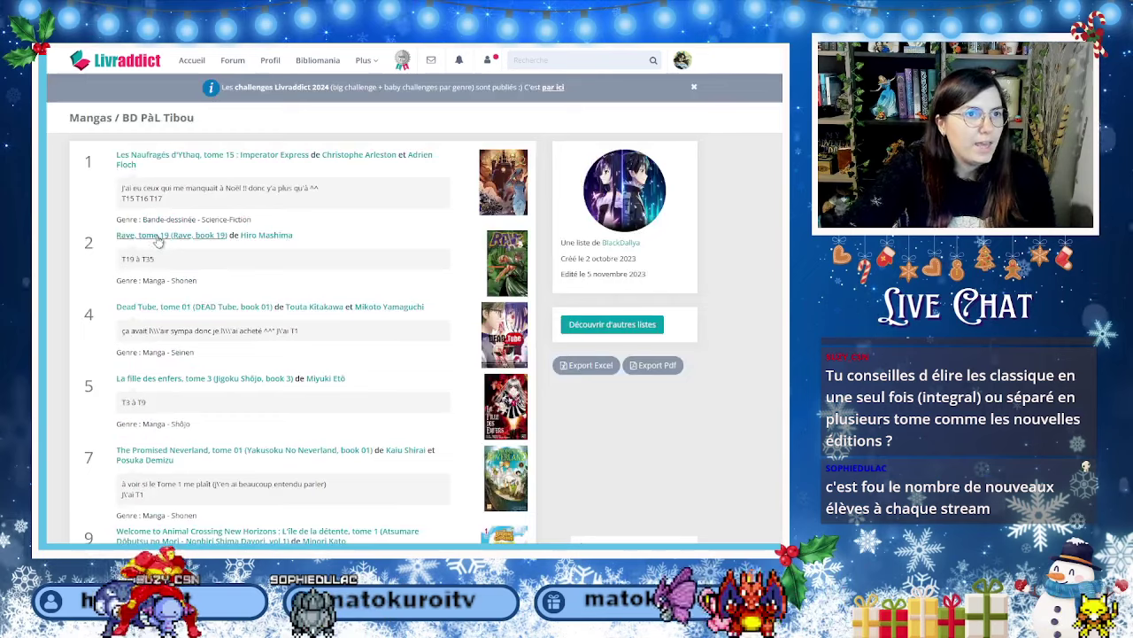
key("ctrl+Tab")
key("ctrl+shift+Tab")
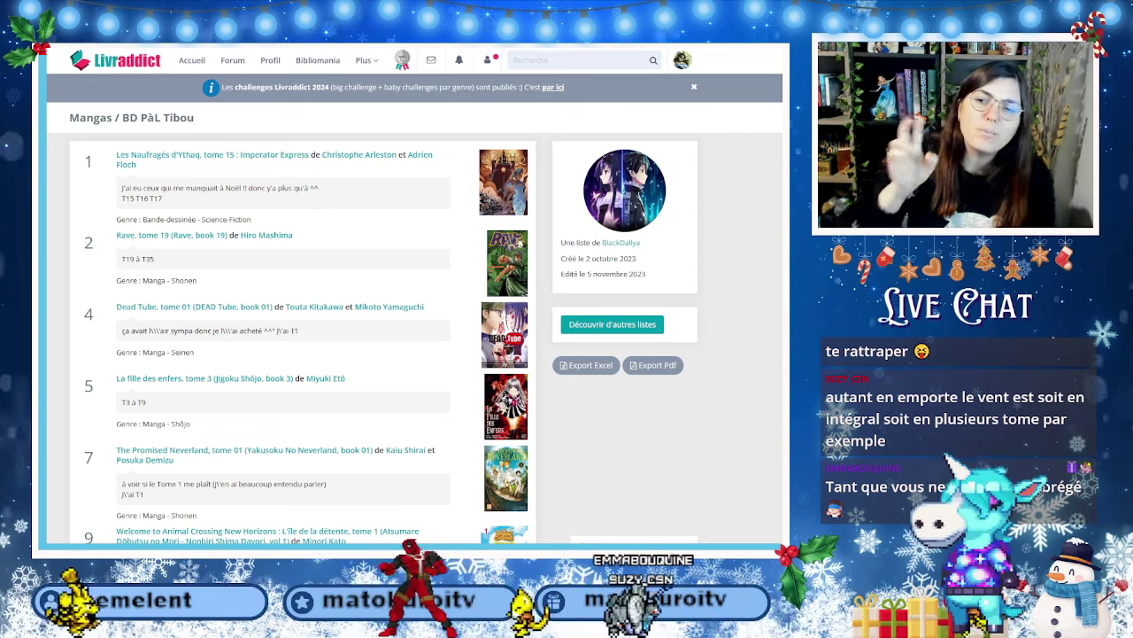
key("ctrl+Tab")
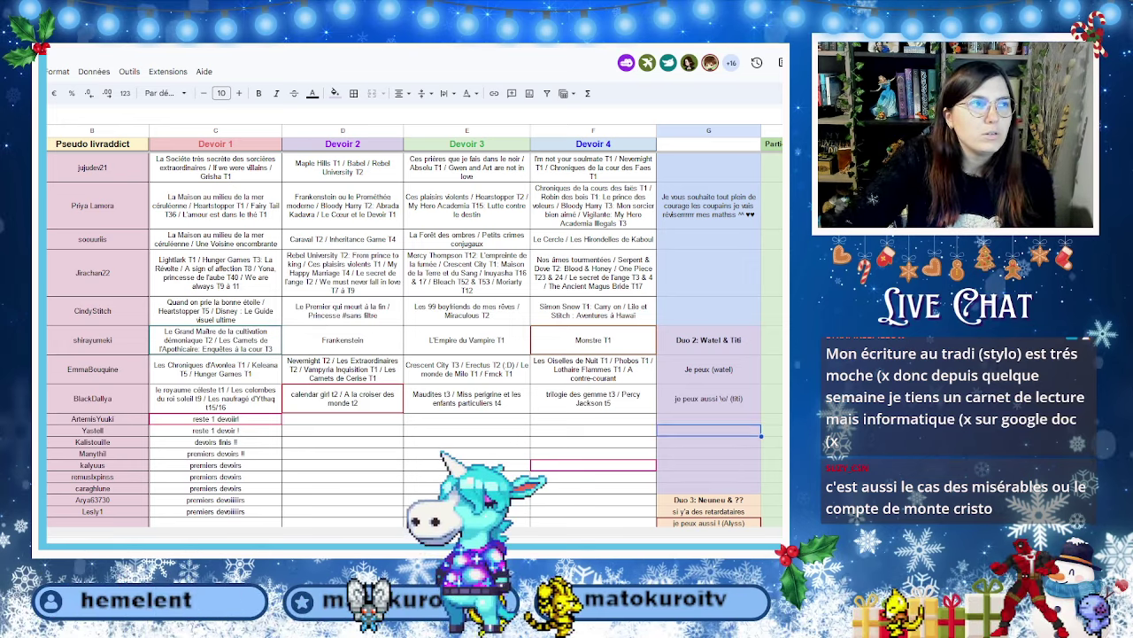
key("ctrl+Tab")
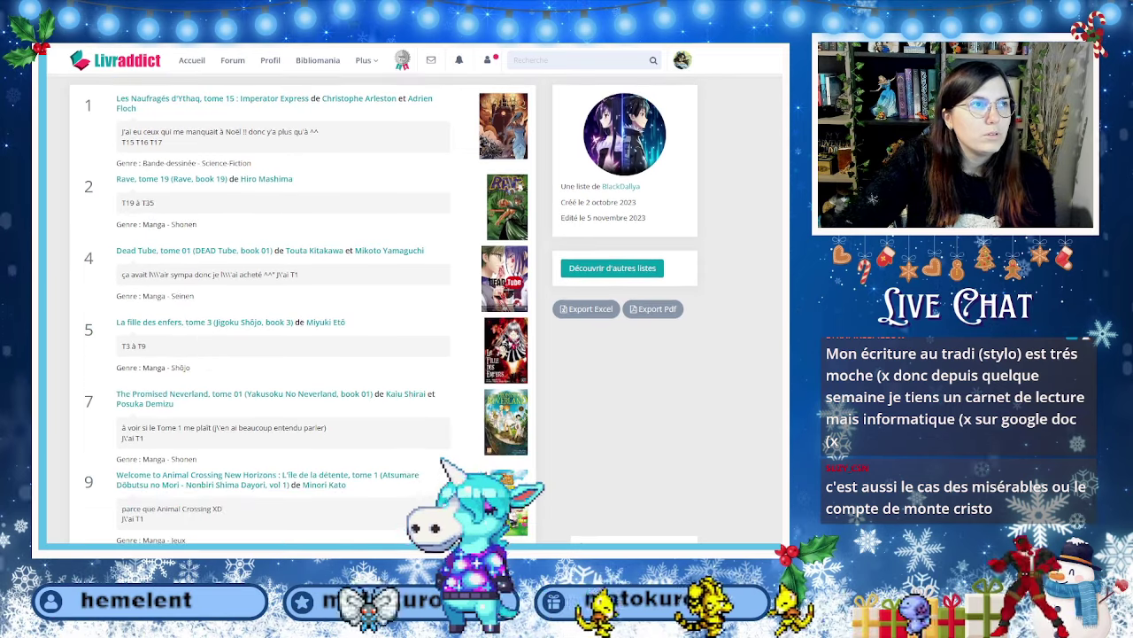
key("ctrl+shift+Tab")
key("ctrl+Tab")
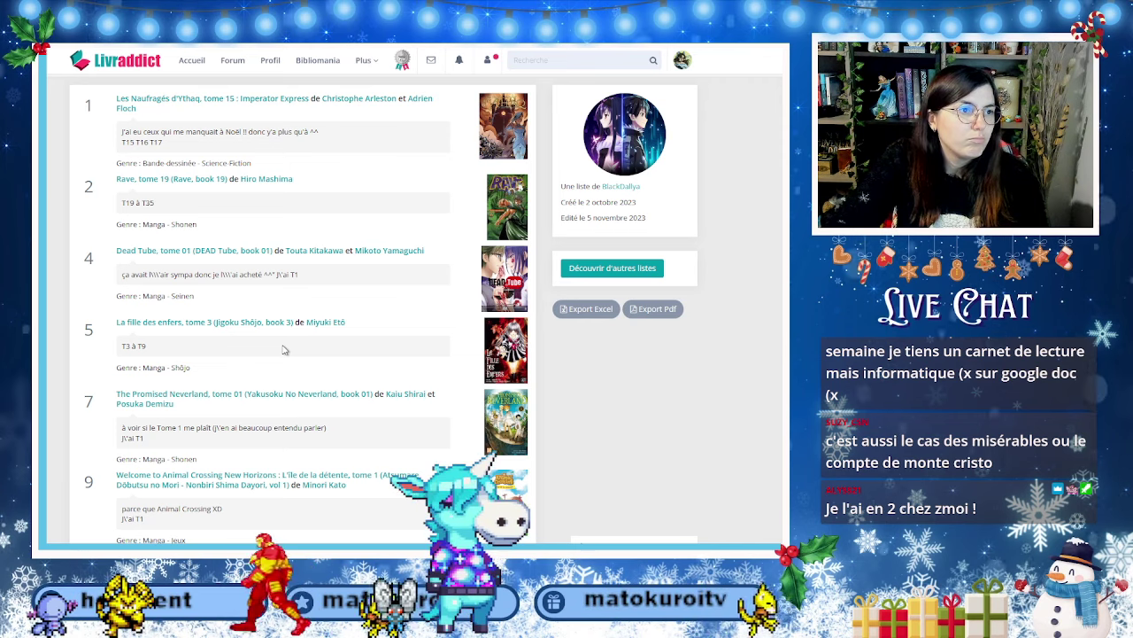
scroll(283, 350, "down", 2)
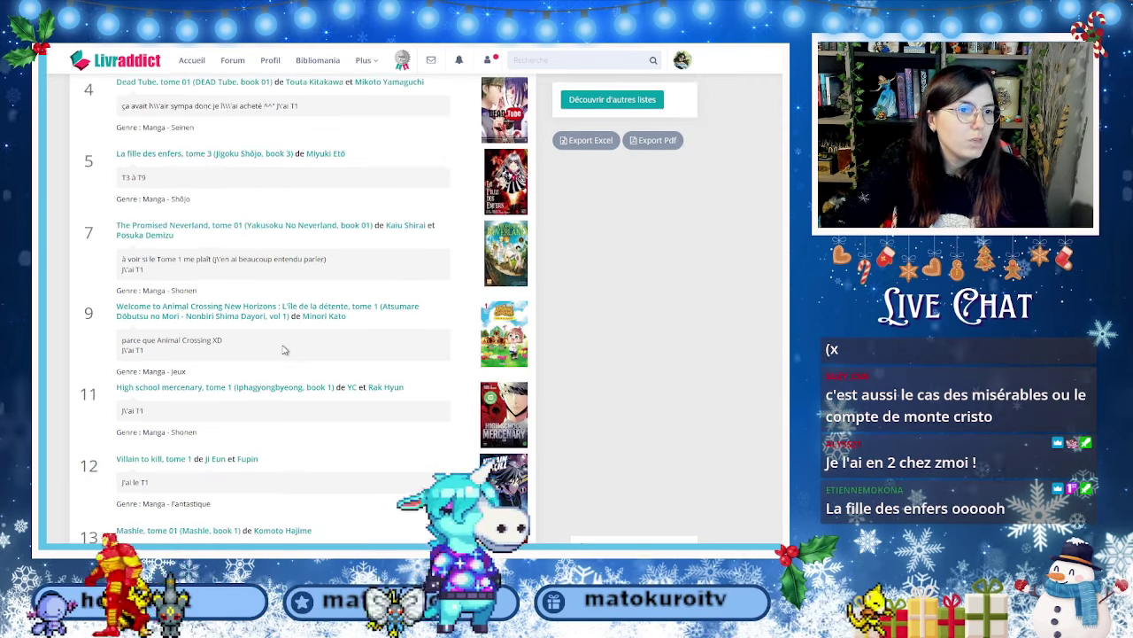
scroll(283, 350, "down", 3)
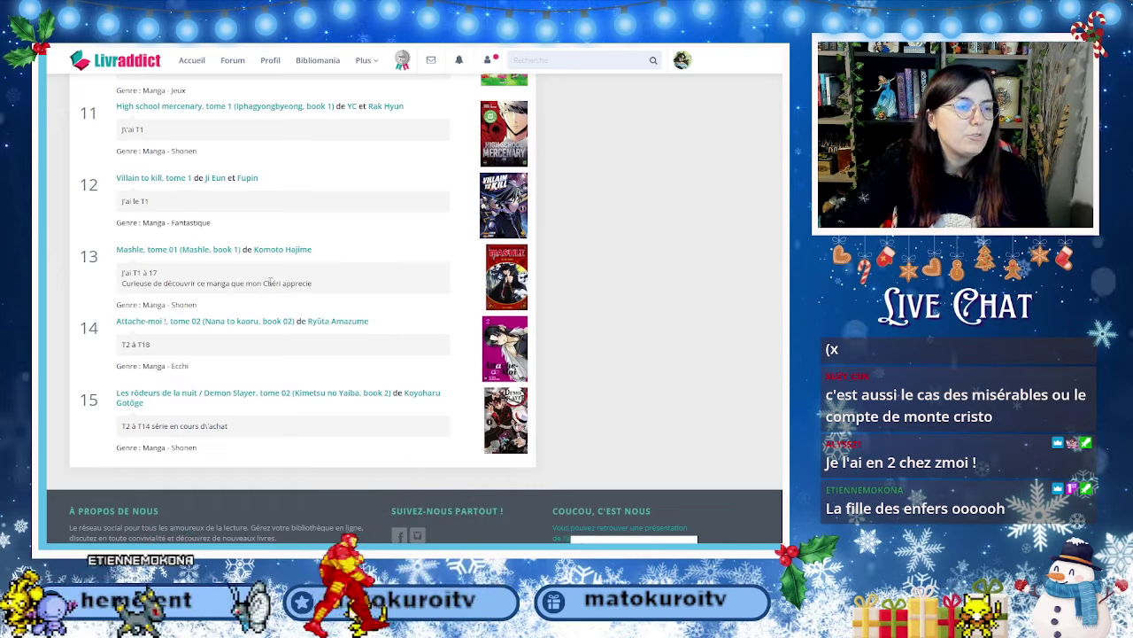
scroll(283, 279, "up", 9)
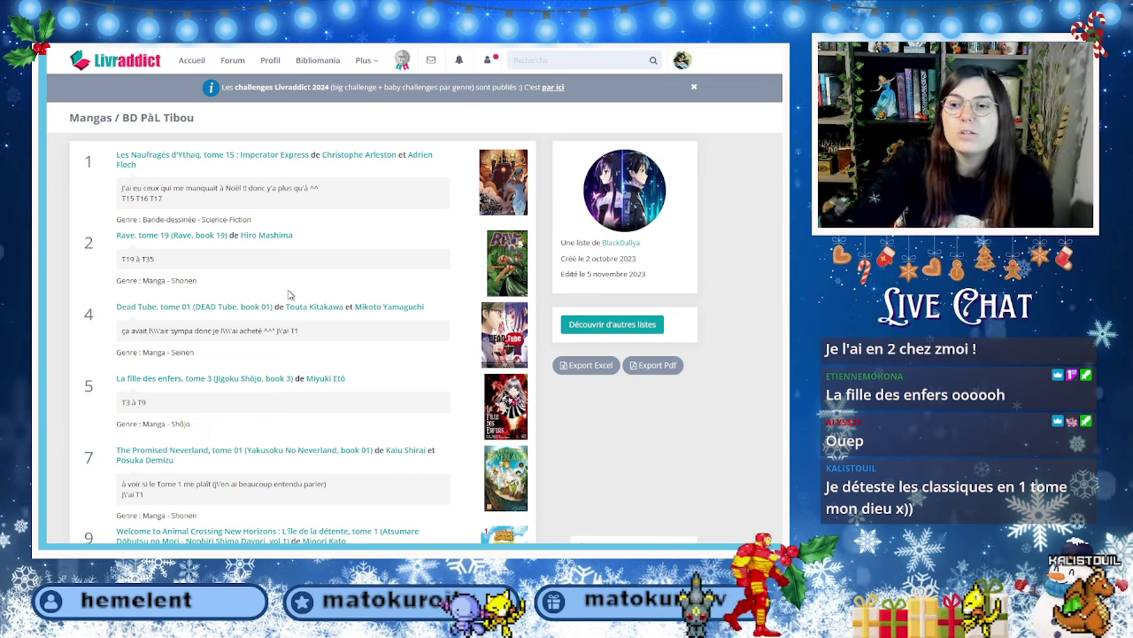
Compare the reader's Devoir 1 to Devoir 4 cells with list entries such as Rave, La fille des enfers, Dead Tube and The Promised Neverland.
key("ctrl+Tab")
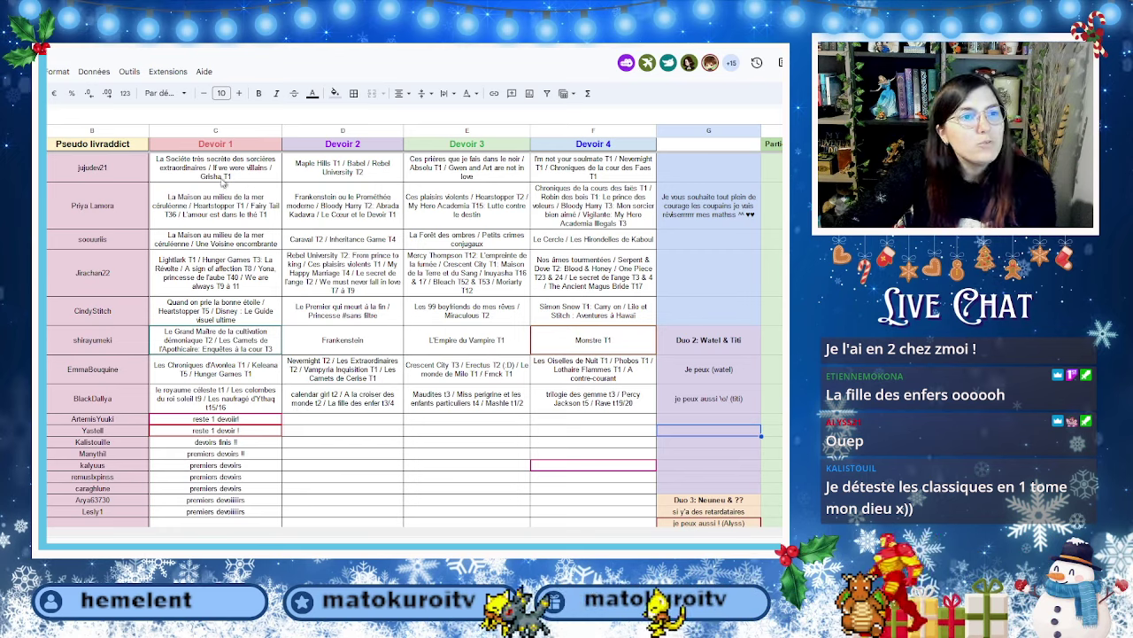
key("ctrl+shift+Tab")
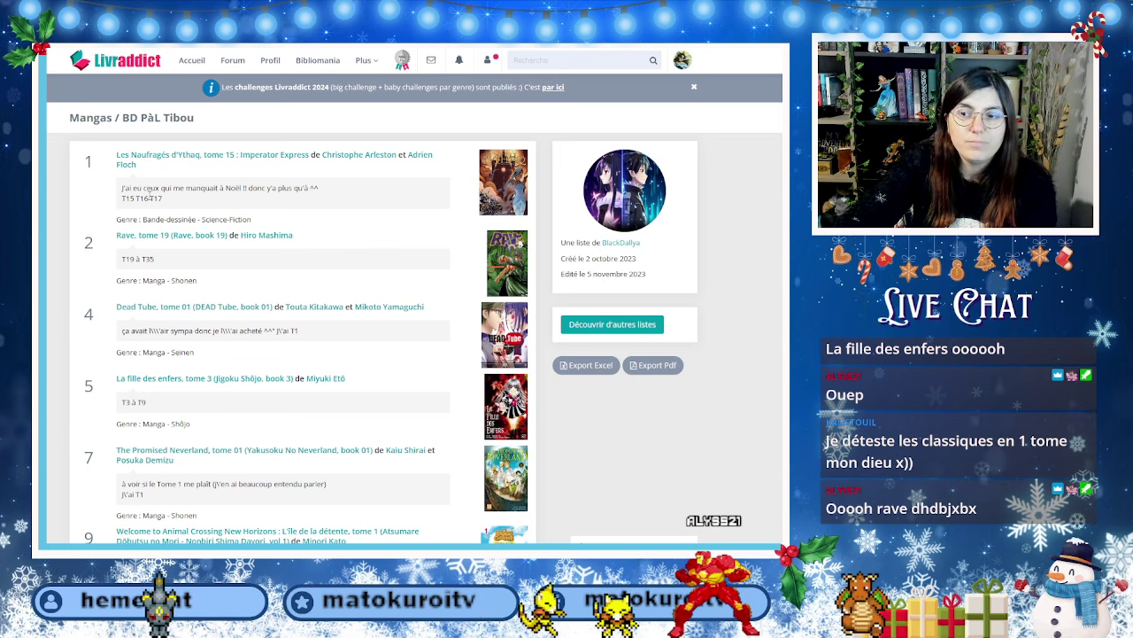
key("ctrl+Tab")
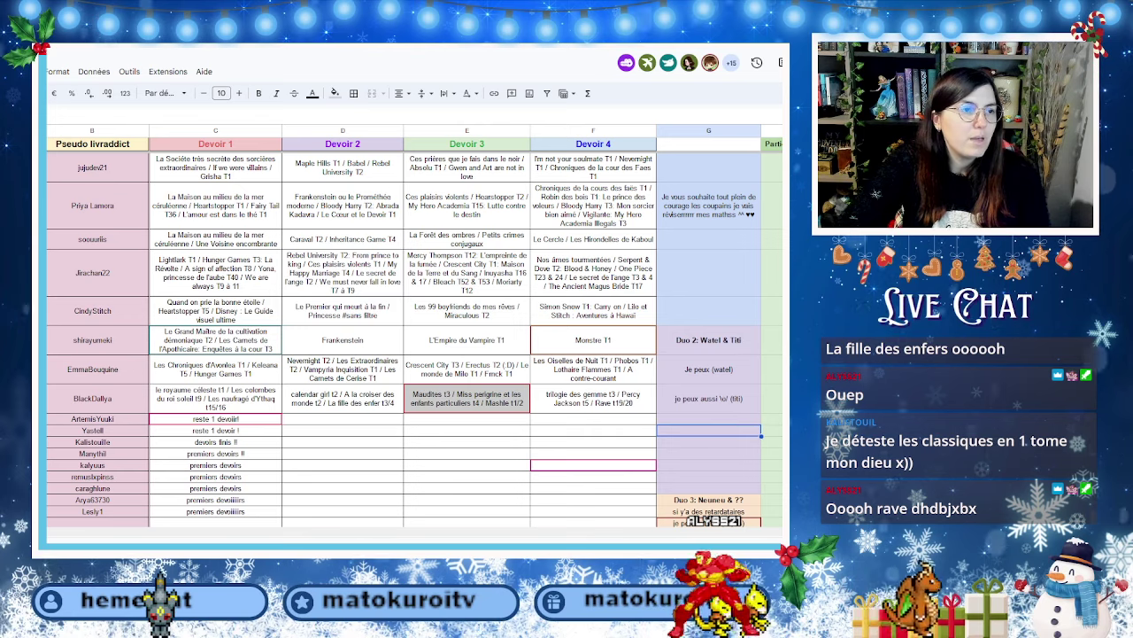
key("ctrl+Tab")
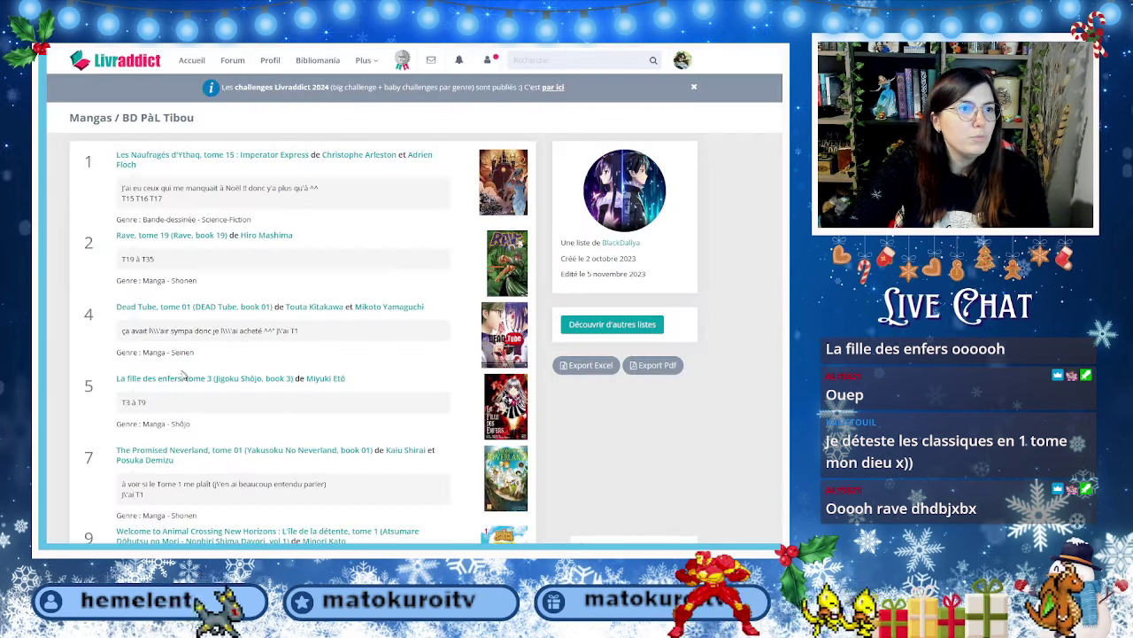
key("ctrl+Tab")
key("ctrl+Tab")
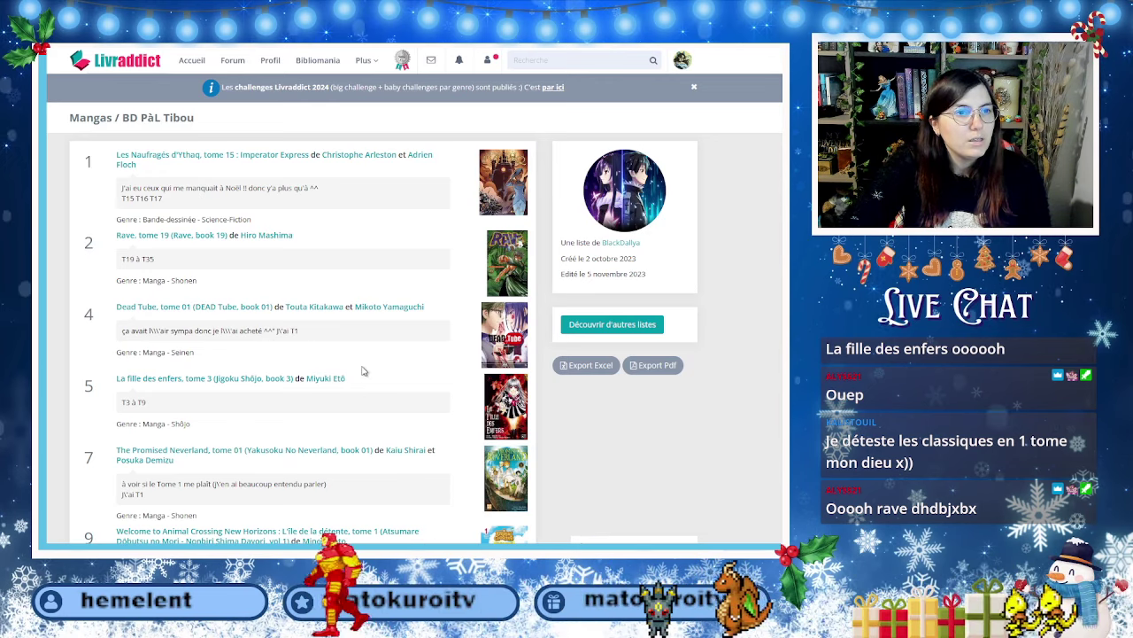
scroll(362, 371, "down", 1)
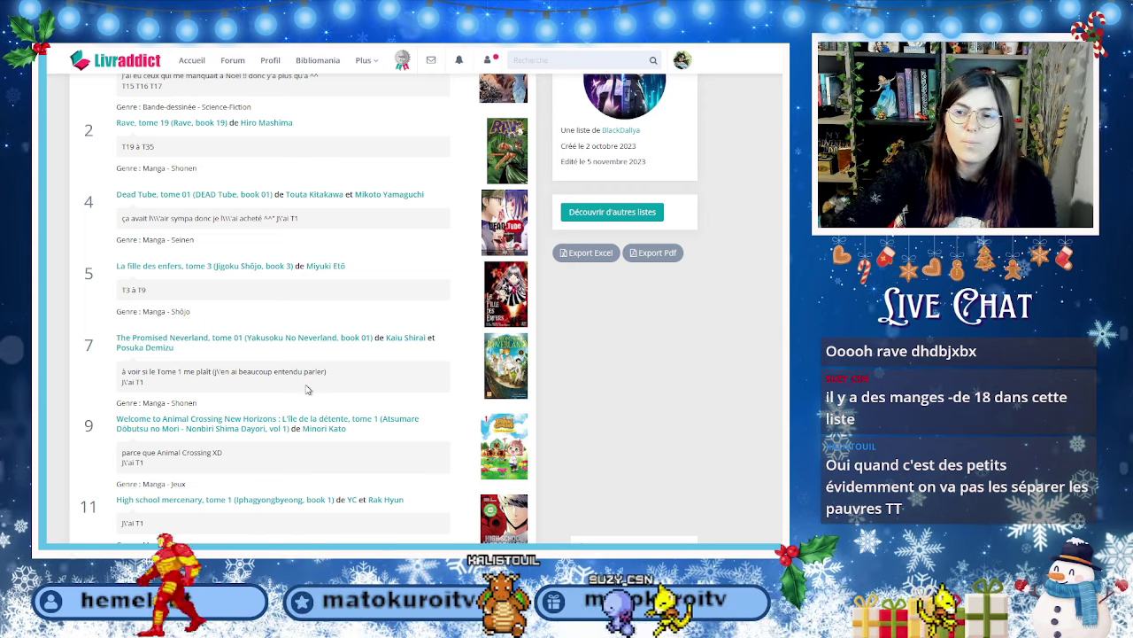
scroll(307, 389, "down", 2)
scroll(308, 387, "up", 1)
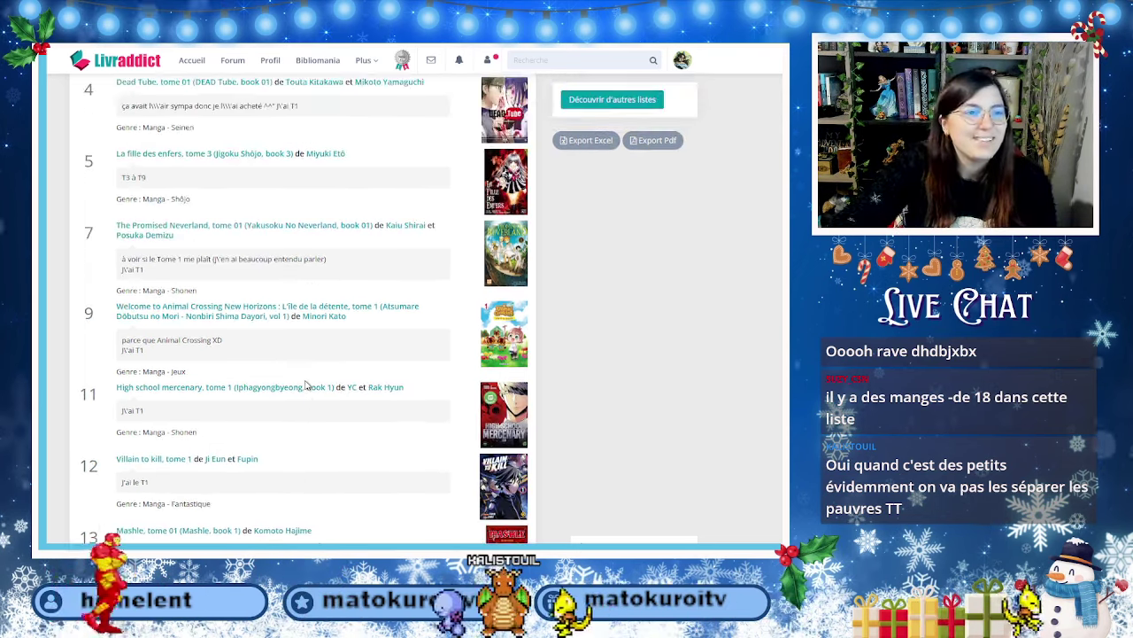
scroll(308, 387, "down", 2)
key("ctrl+Tab")
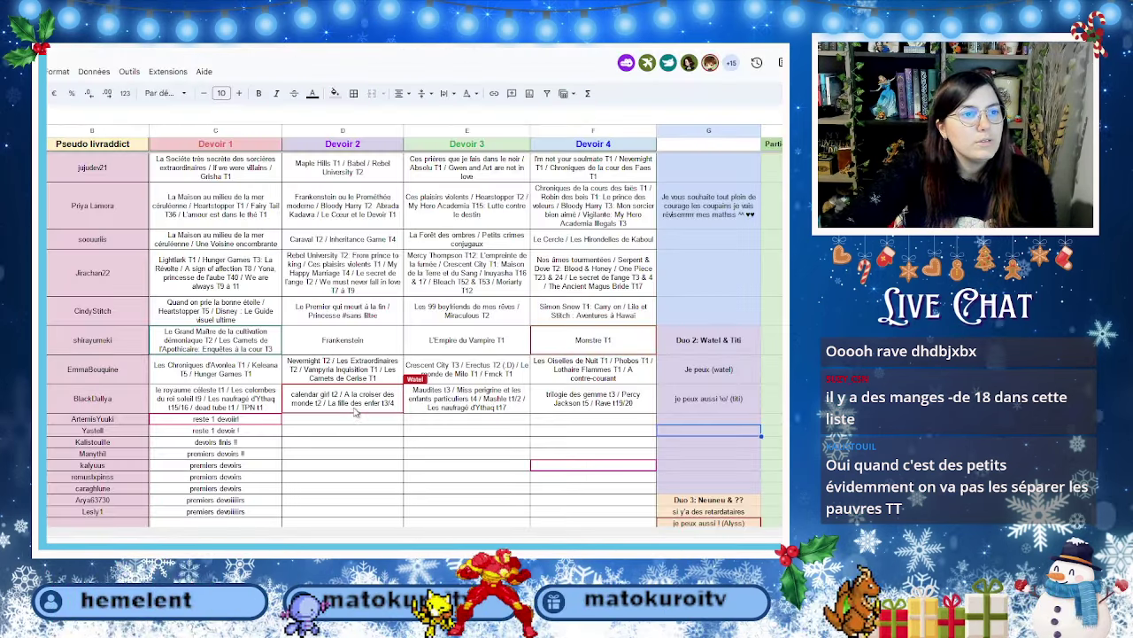
key("ctrl+shift+Tab")
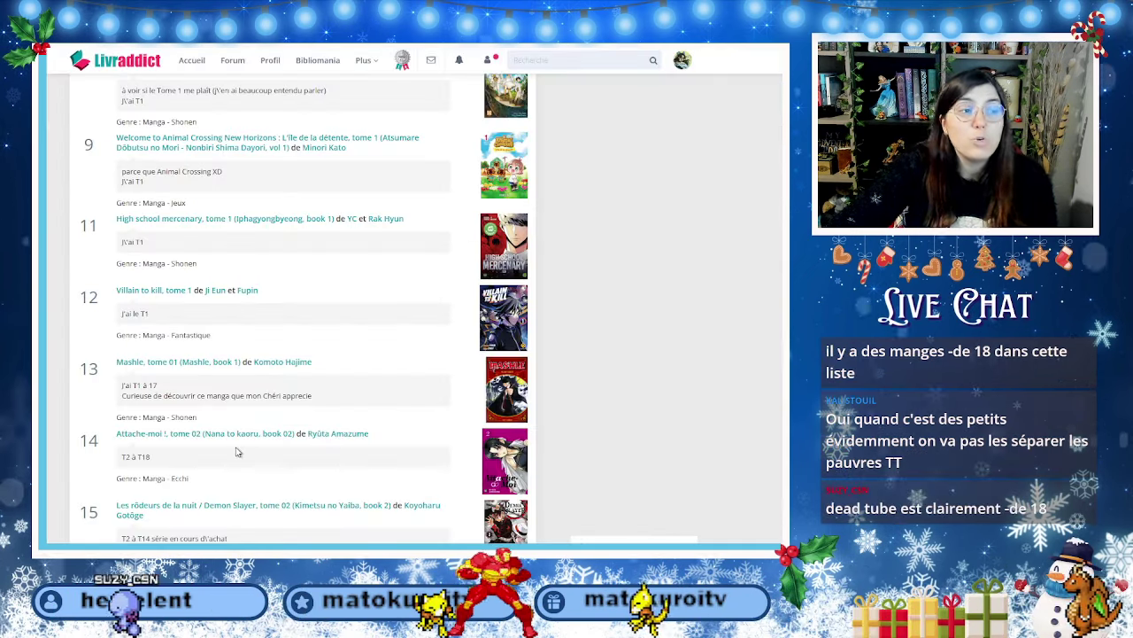
Check the entries Attache-moi !, Demon Slayer, Animal Crossing and Villain to kill against the reader's Devoir cells in the spreadsheet.
scroll(238, 445, "down", 1)
scroll(237, 444, "down", 1)
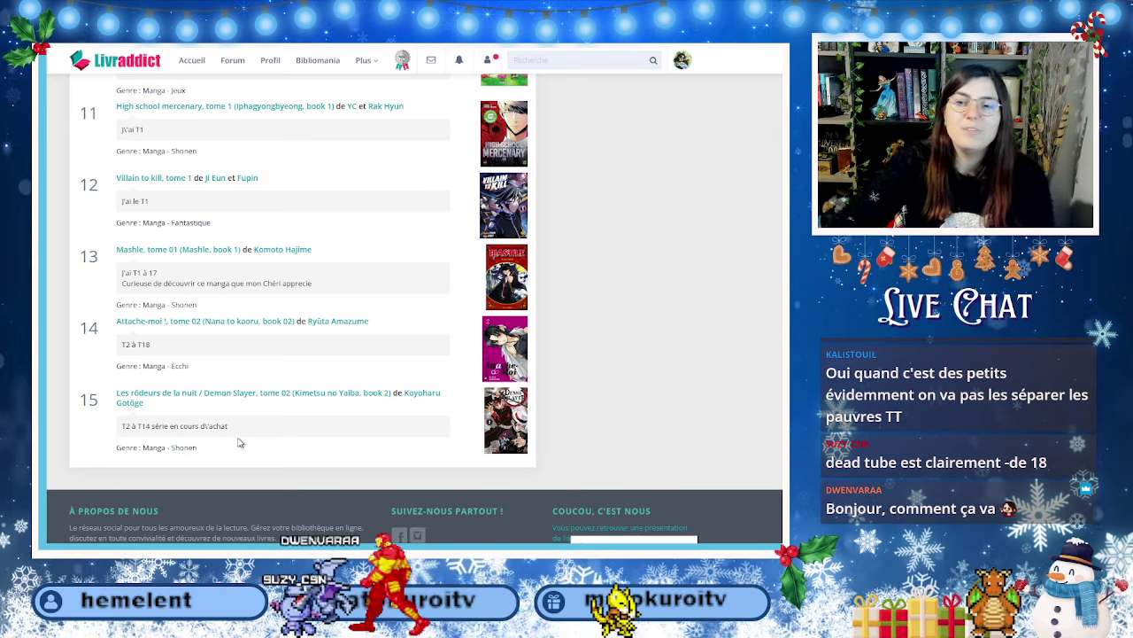
key("ctrl+Tab")
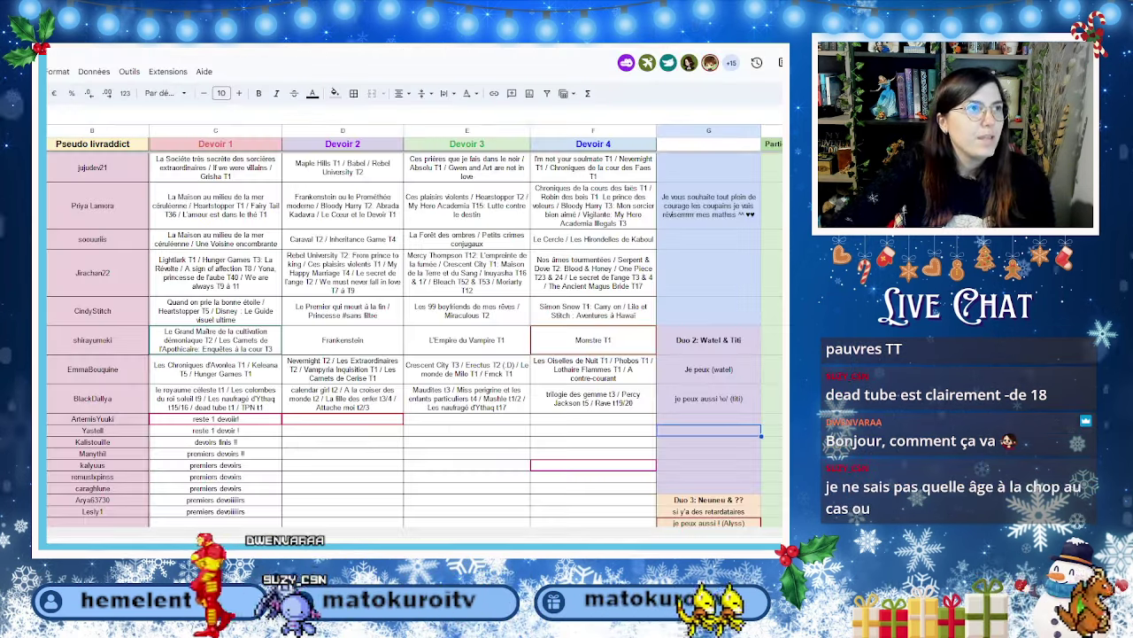
key("ctrl+shift+Tab")
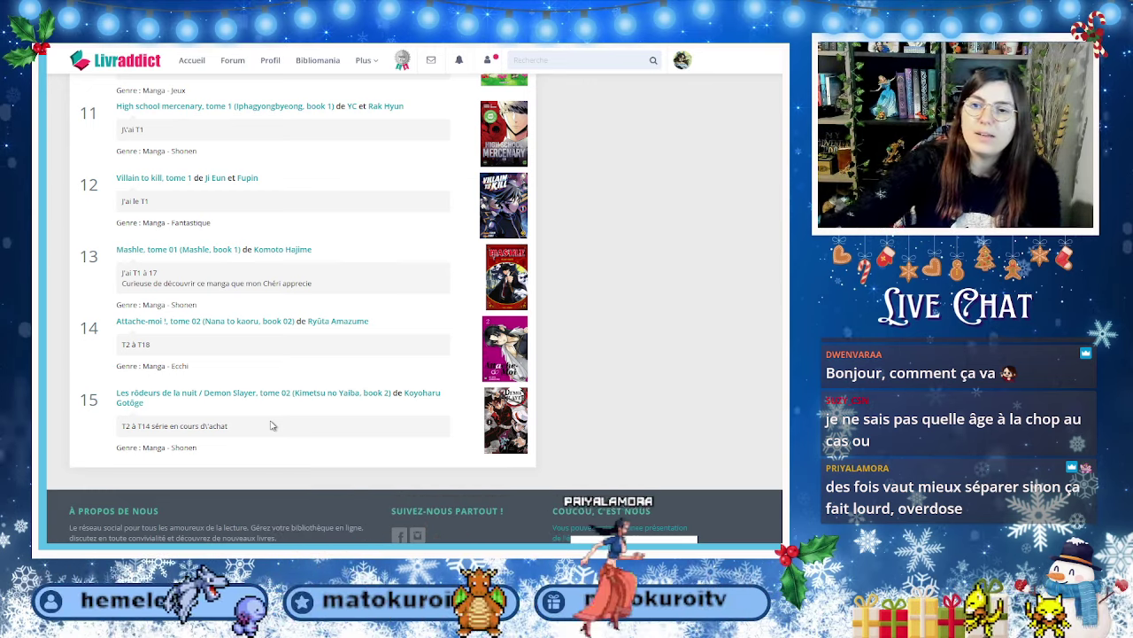
scroll(367, 177, "up", 7)
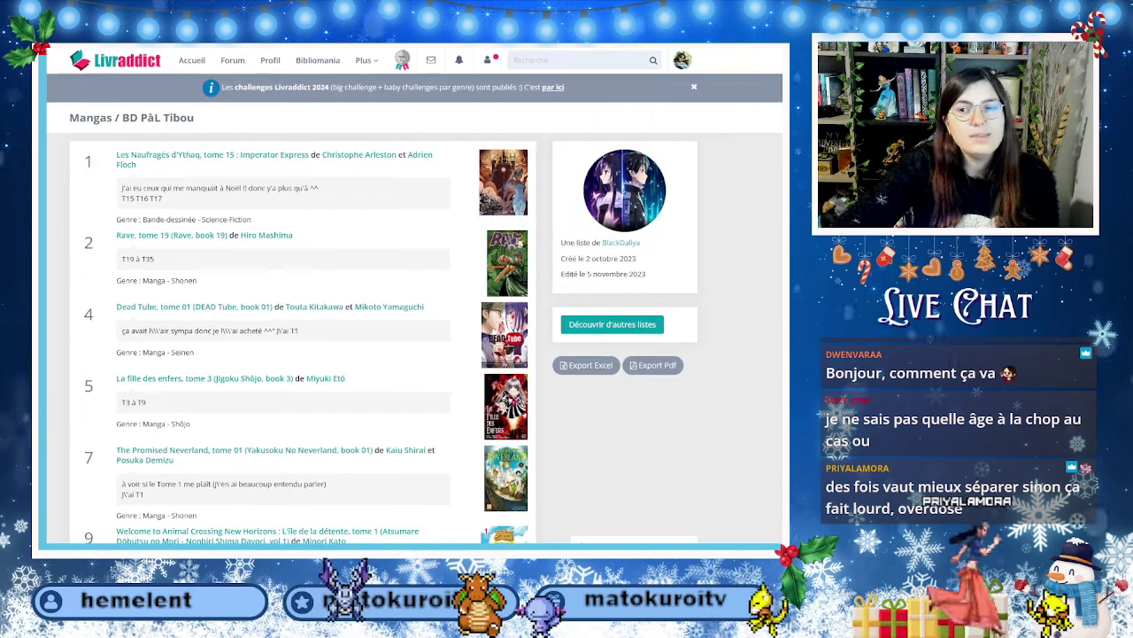
key("ctrl+Tab")
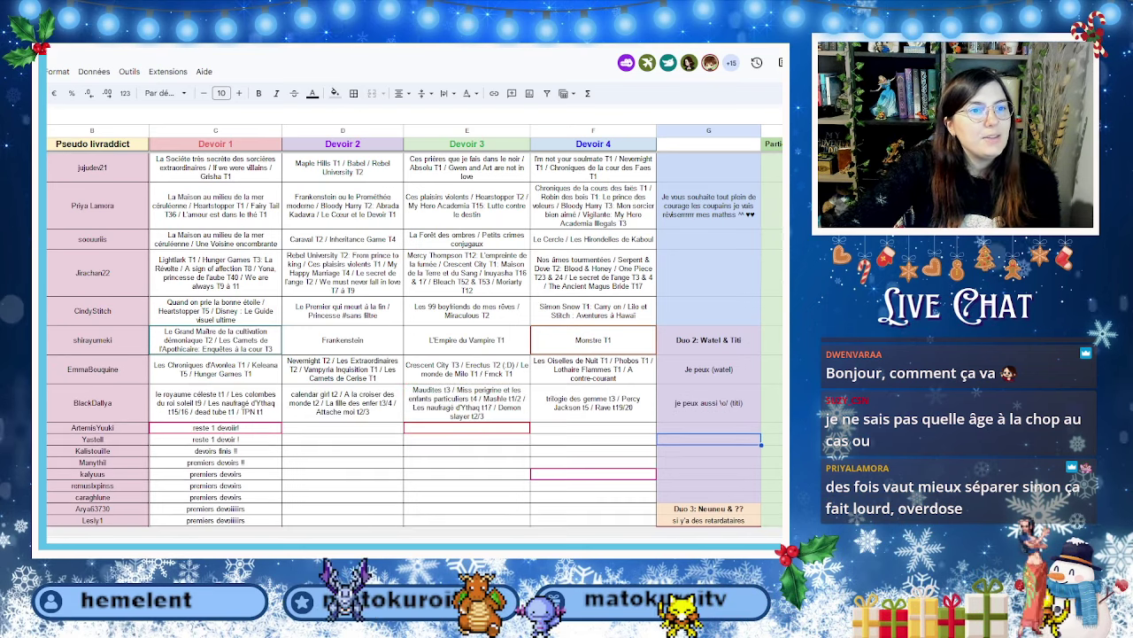
key("ctrl+shift+Tab")
scroll(235, 330, "down", 2)
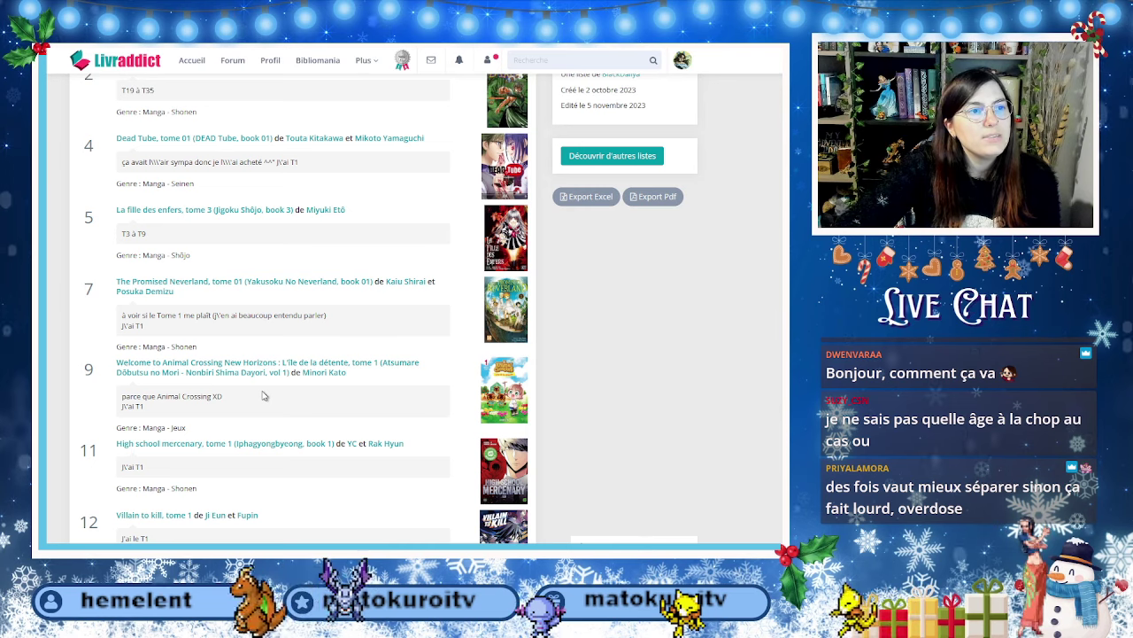
scroll(262, 396, "down", 1)
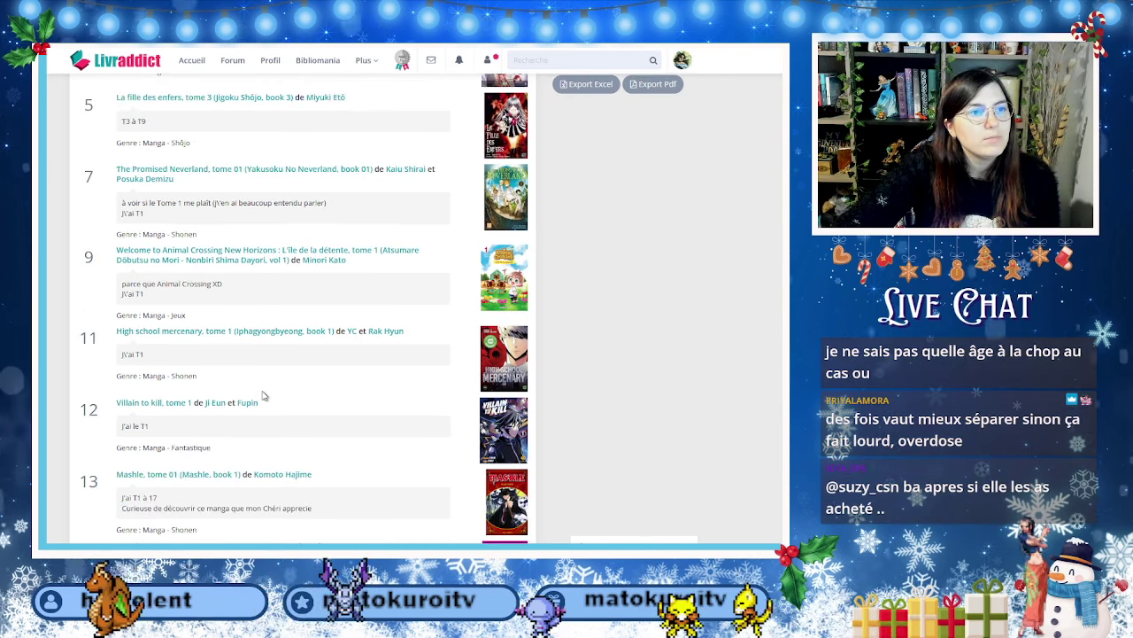
scroll(259, 389, "down", 1)
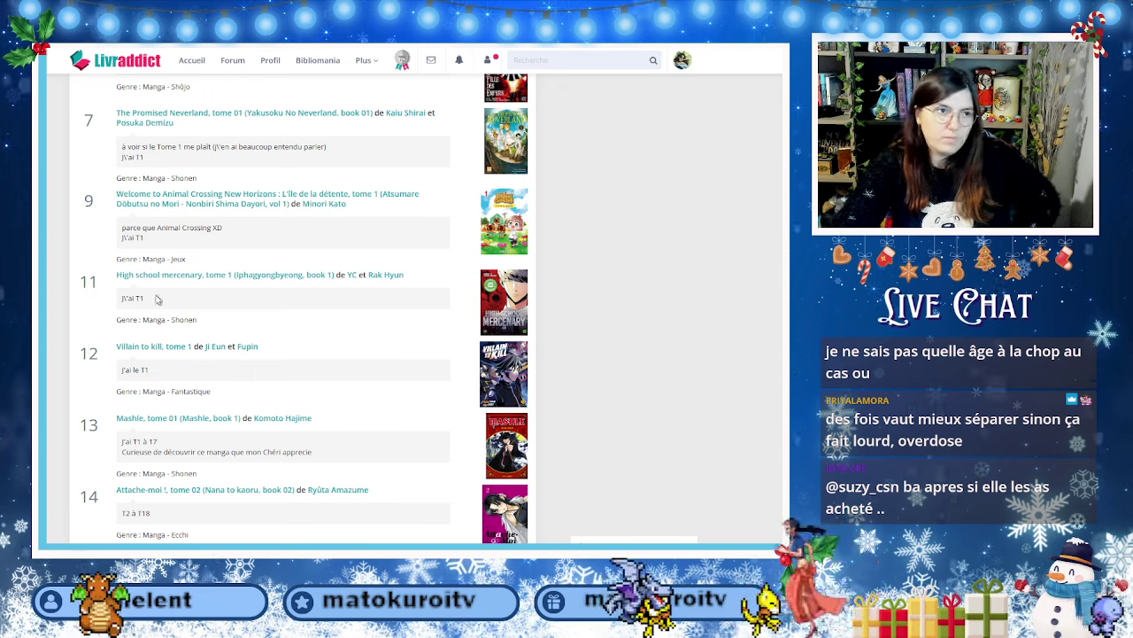
key("ctrl+Tab")
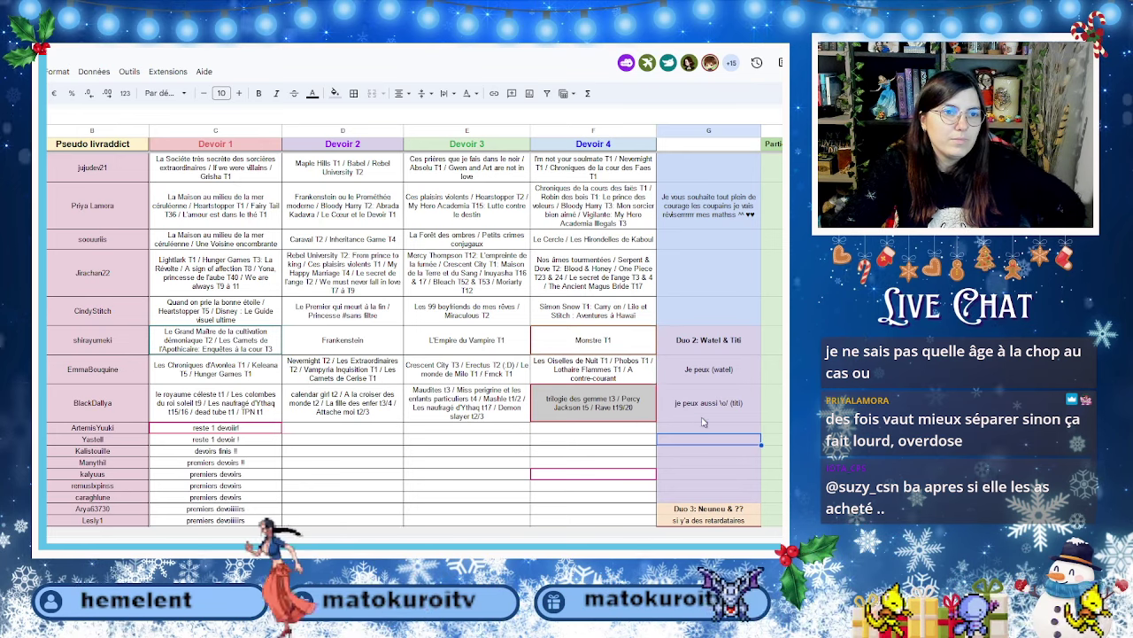
Search the spreadsheet for the pseudonym of the next participant marked "reste 1 devoir" and move through the matches to view their earlier assignments.
scroll(659, 372, "down", 3)
scroll(660, 372, "up", 1)
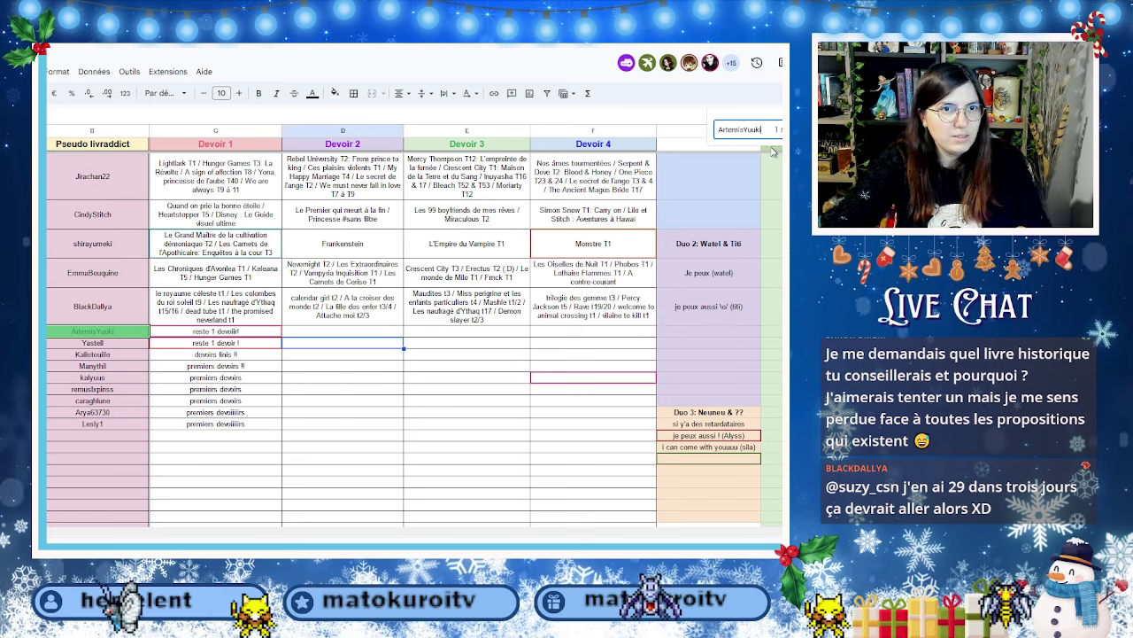
key("shift+Return")
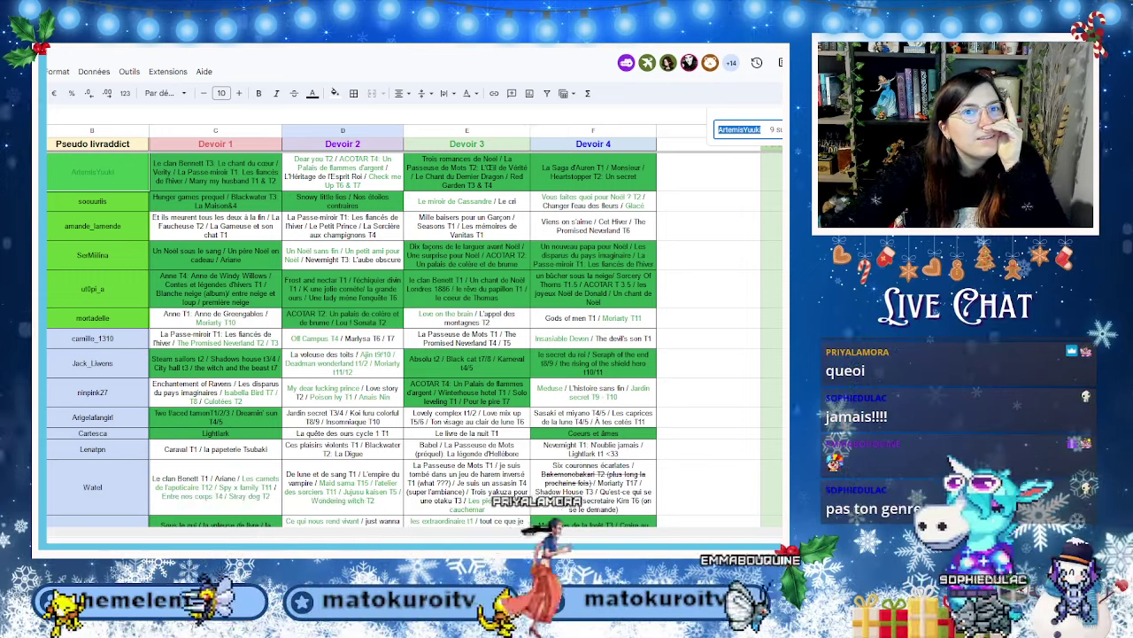
key("Return")
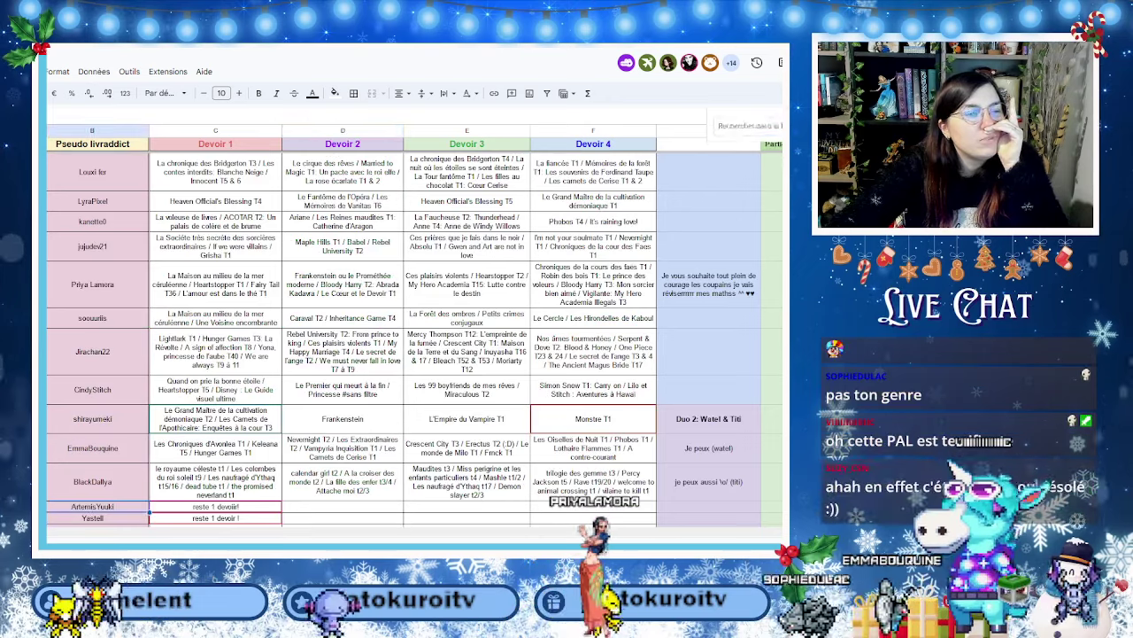
Switch back to Livraddict from the homework spreadsheet and bring up another participant's profile home page.
scroll(296, 448, "down", 2)
key("ctrl+Tab")
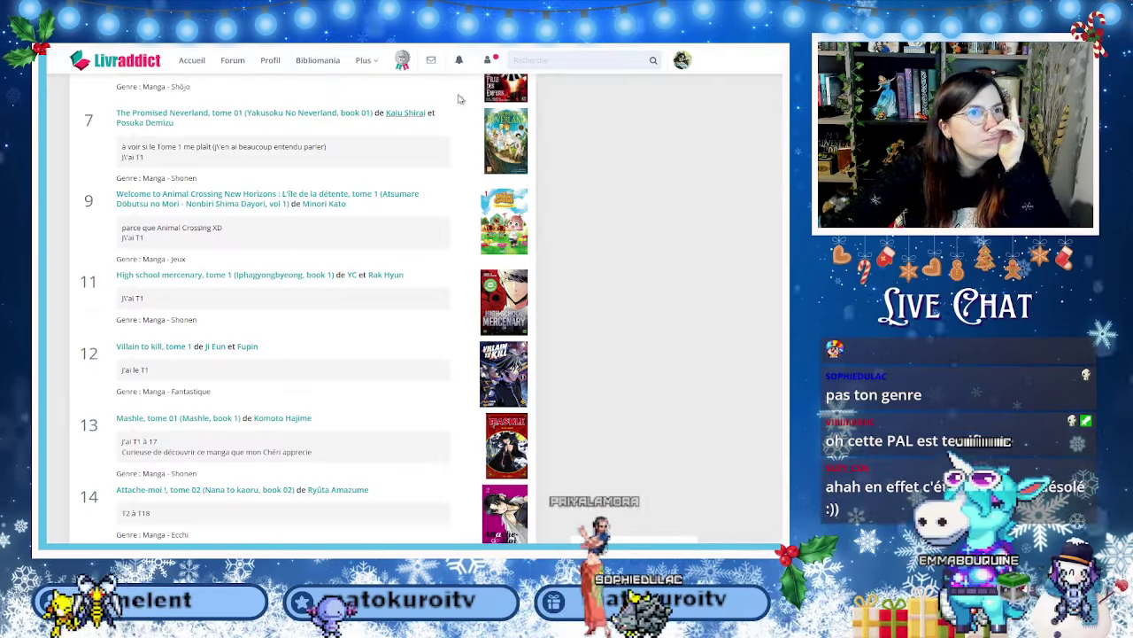
left_click(476, 119)
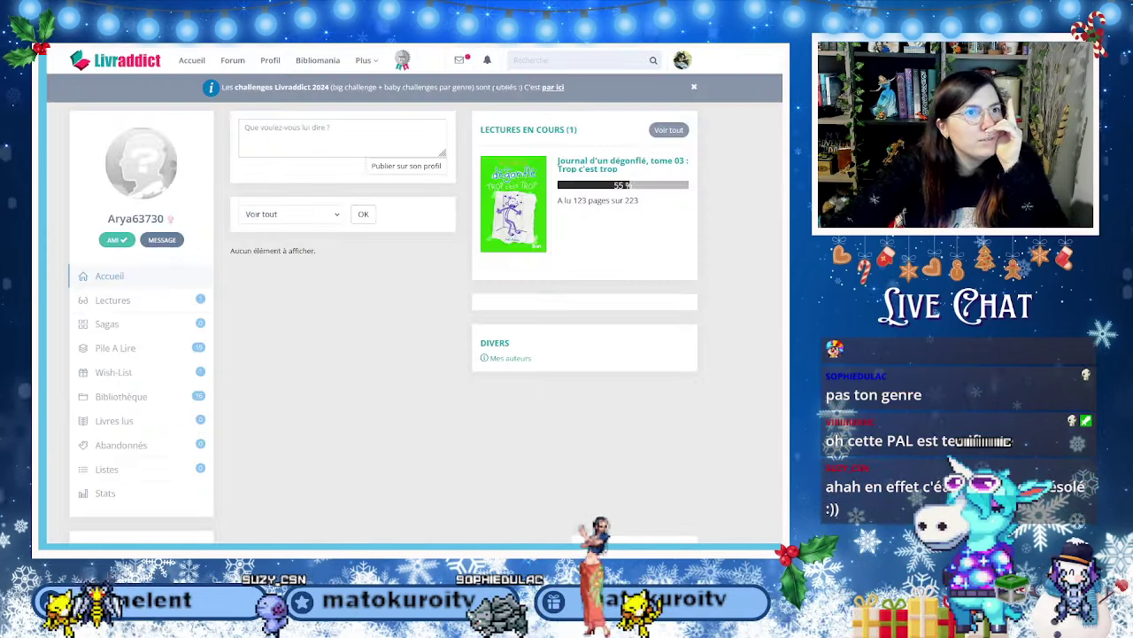
Search Livraddict for the next participant's pseudonym and open the matching member's profile.
left_click(452, 68)
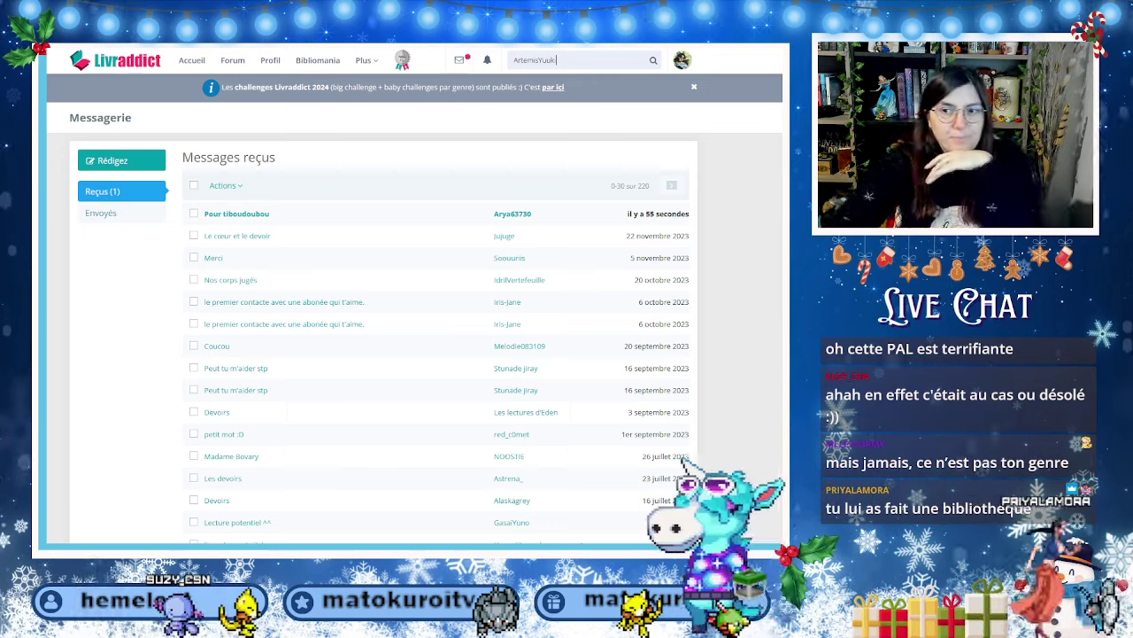
key("Return")
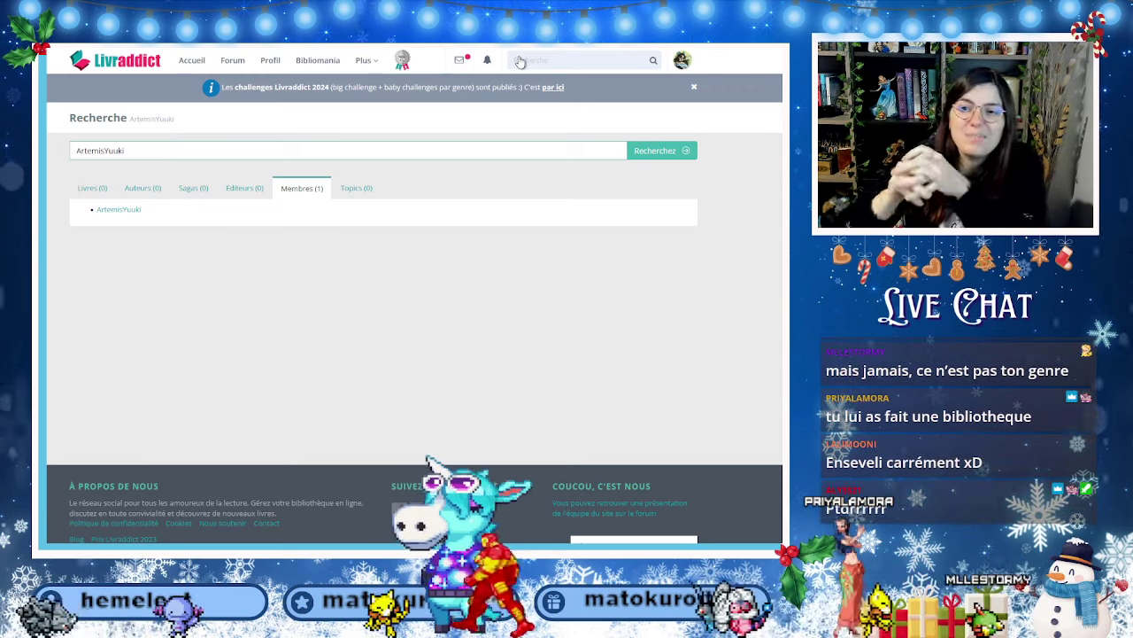
left_click(92, 187)
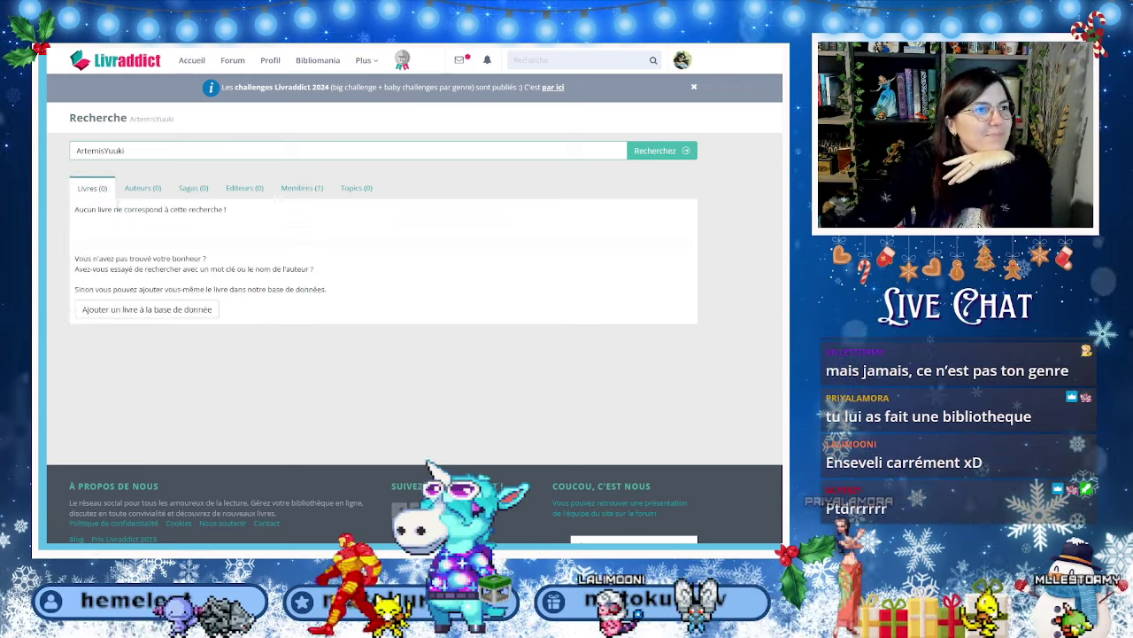
left_click(301, 189)
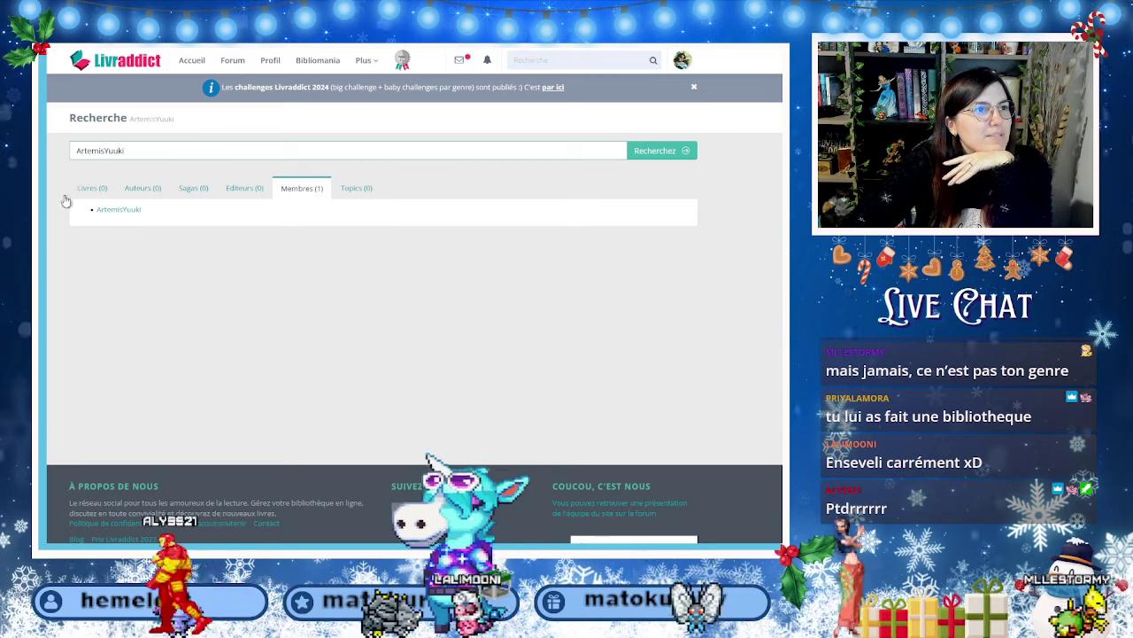
left_click(131, 210)
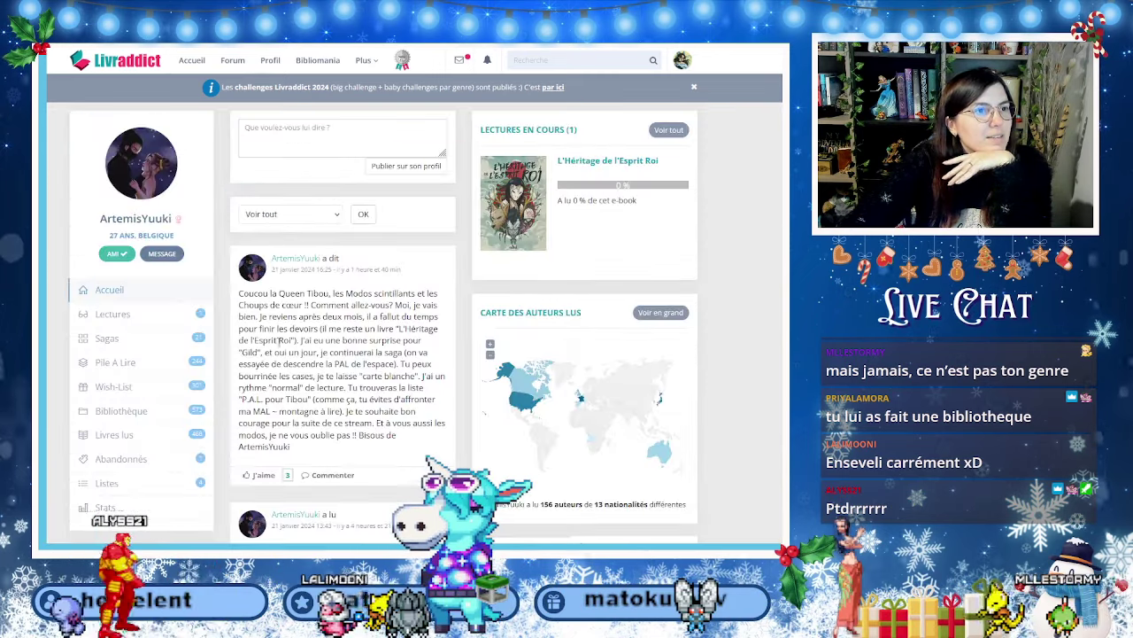
Like the participant's latest profile post and open their public list "P.A.L. pour Tibou".
scroll(279, 340, "down", 1)
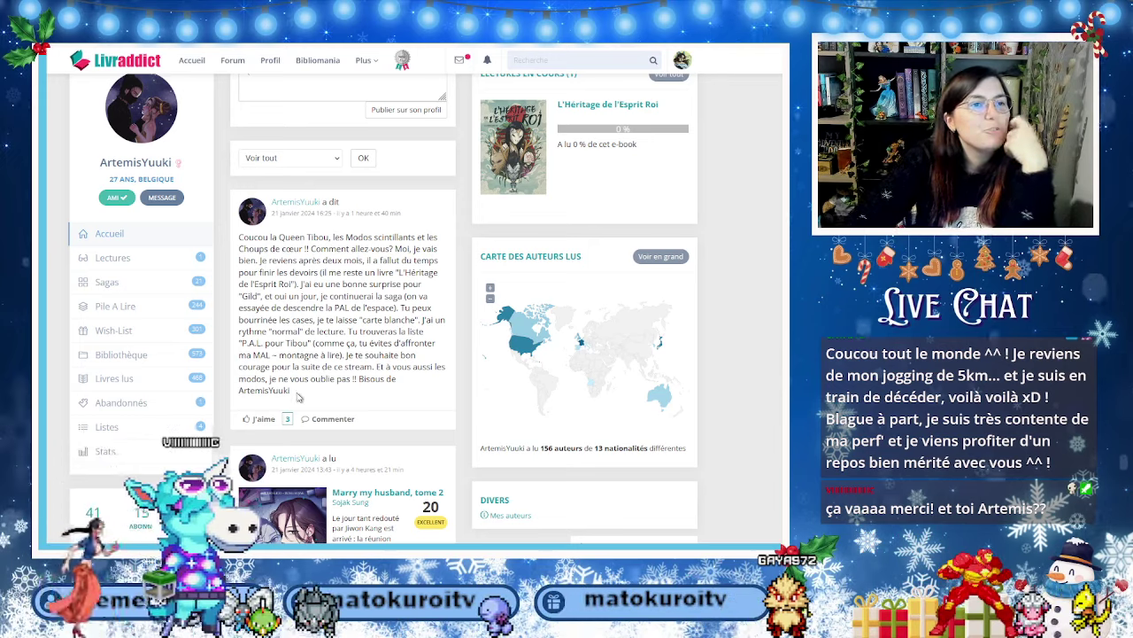
left_click(256, 420)
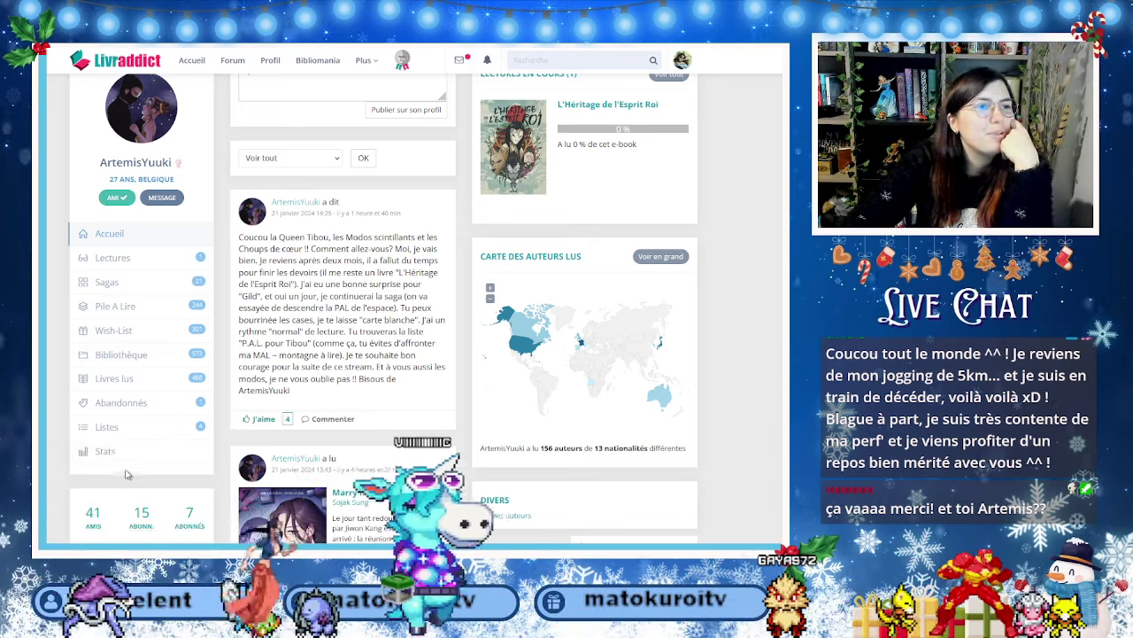
left_click(106, 427)
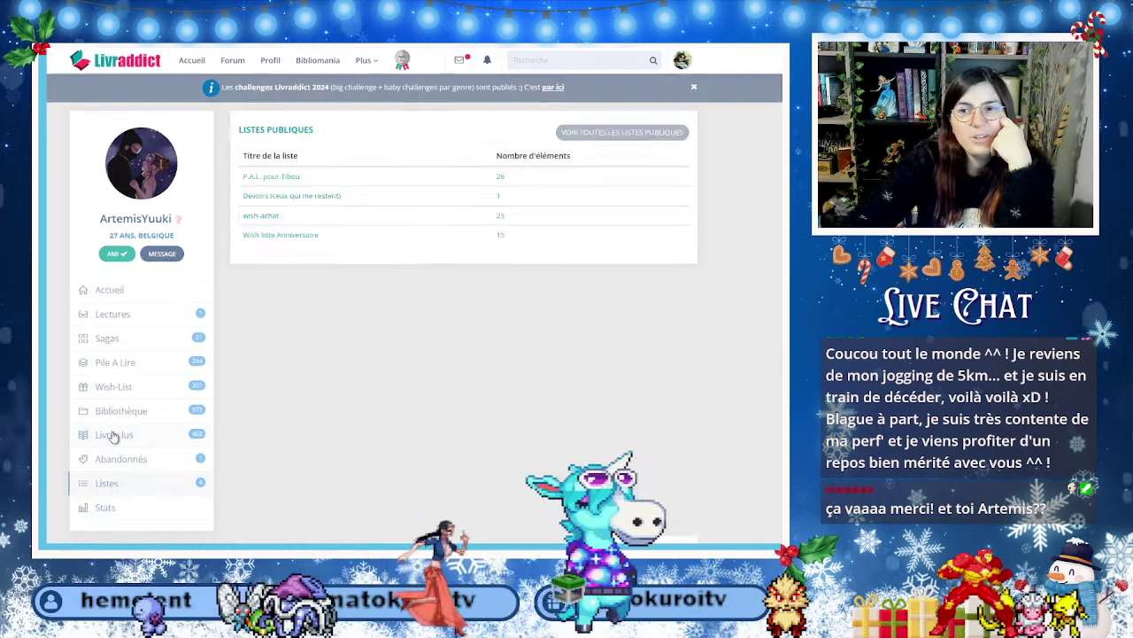
left_click(273, 177)
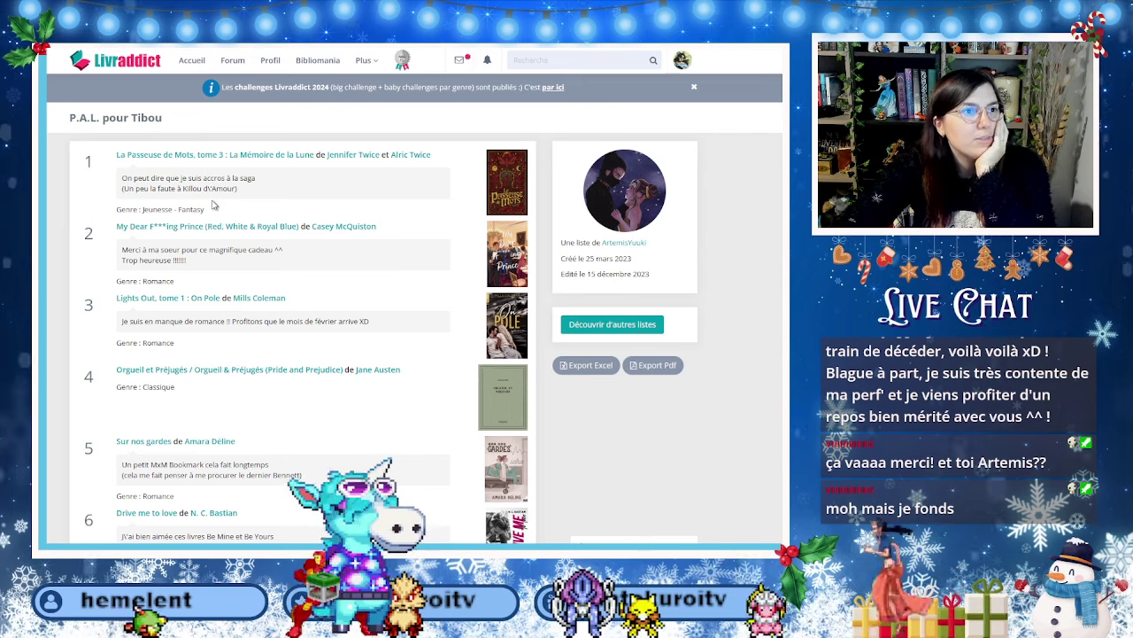
Read the "P.A.L. pour Tibou" list from La Passeuse de Mots down to L'Empire du Vampire, including the participant's comments.
scroll(236, 253, "down", 3)
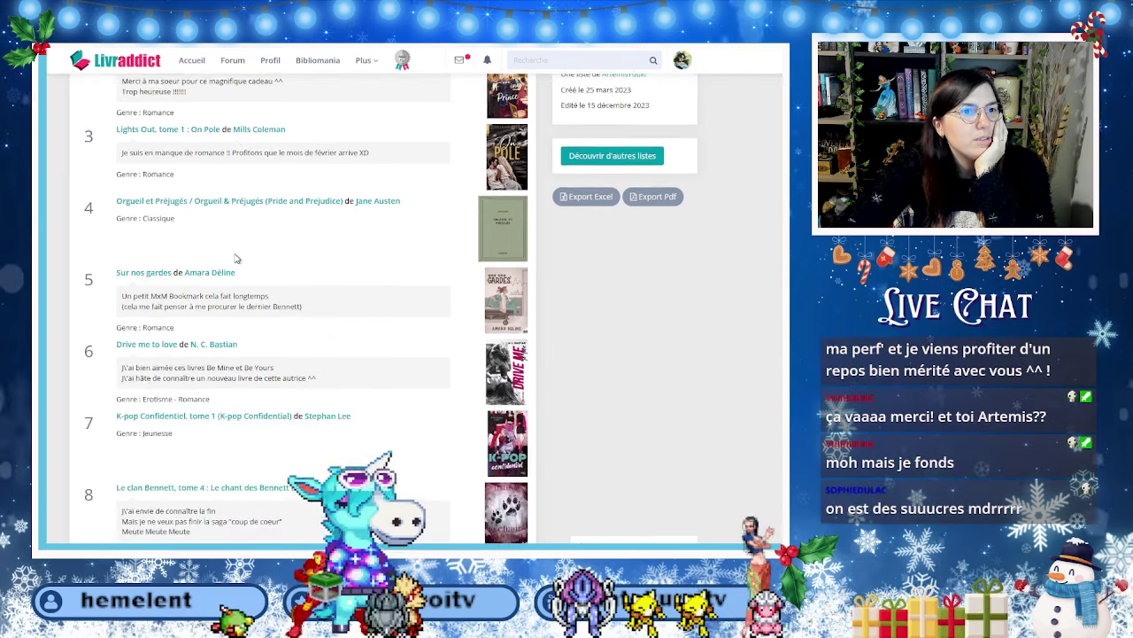
scroll(235, 257, "down", 1)
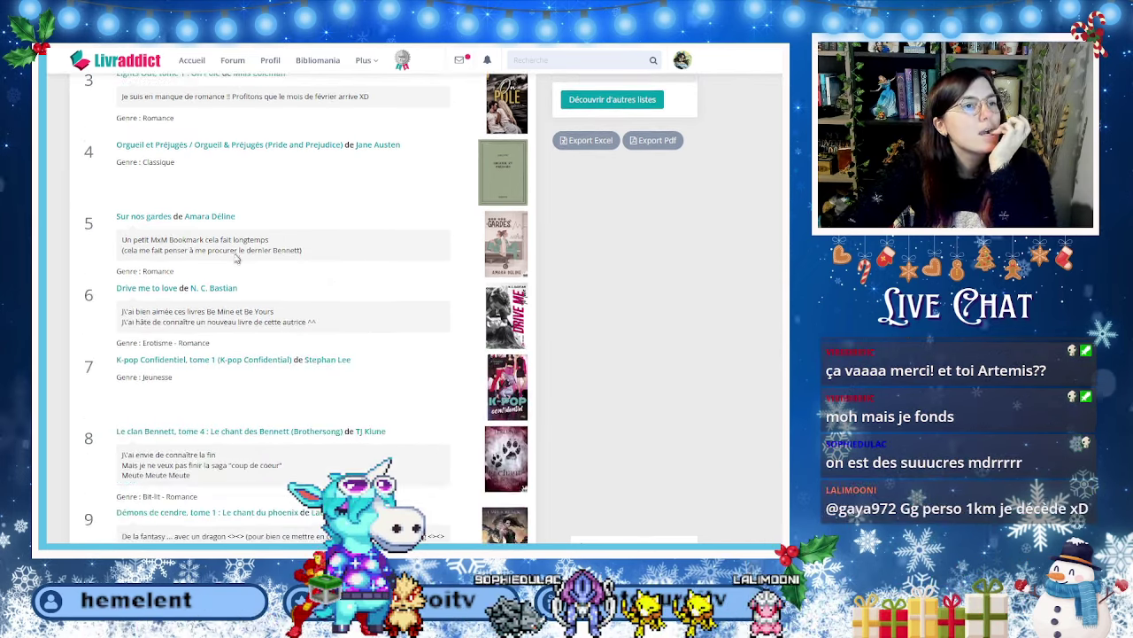
scroll(236, 253, "down", 3)
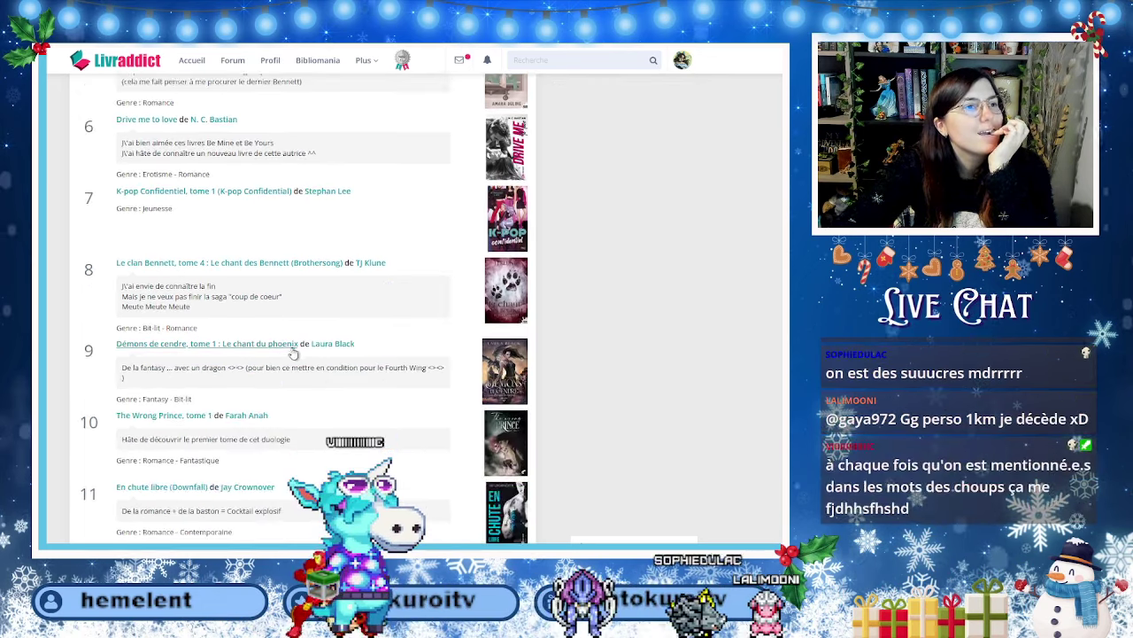
scroll(295, 315, "down", 4)
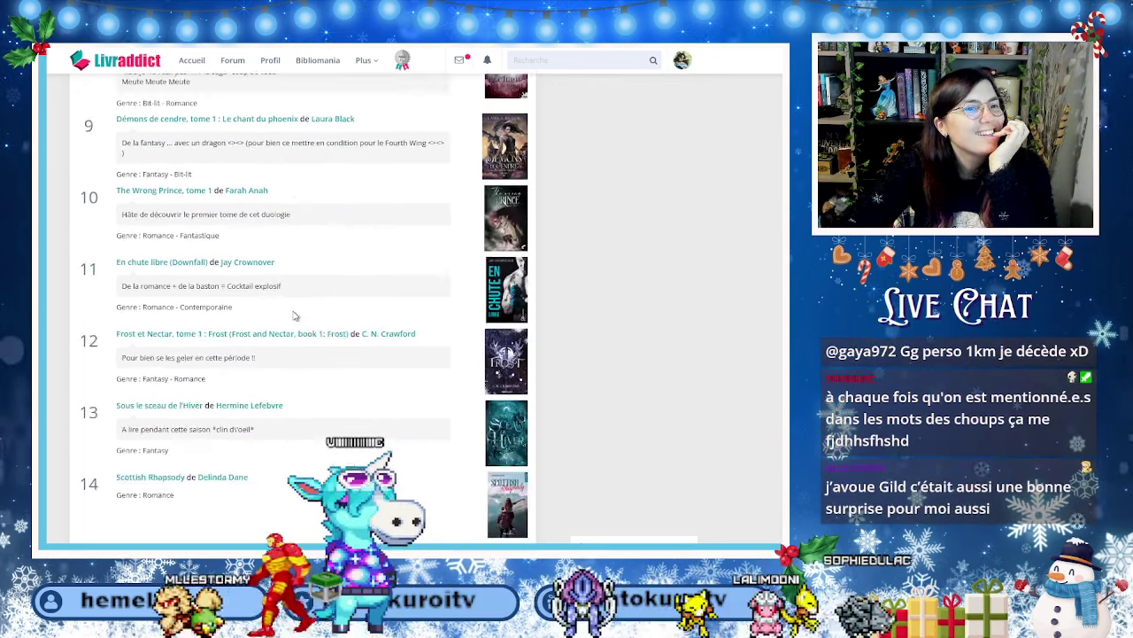
scroll(295, 315, "down", 8)
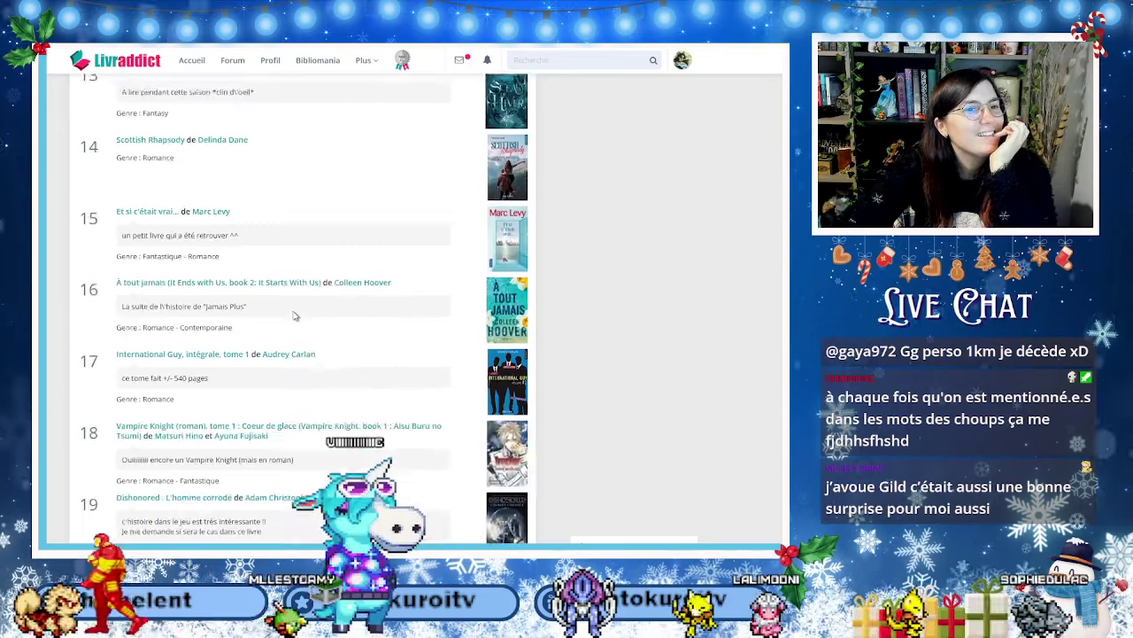
scroll(295, 315, "down", 4)
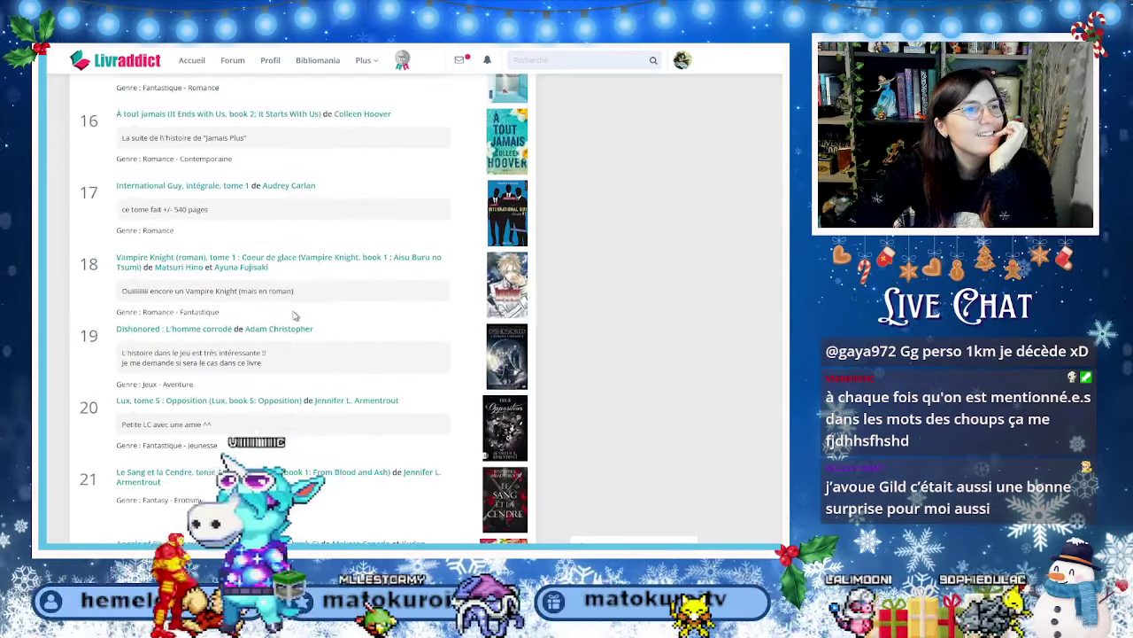
scroll(295, 316, "down", 3)
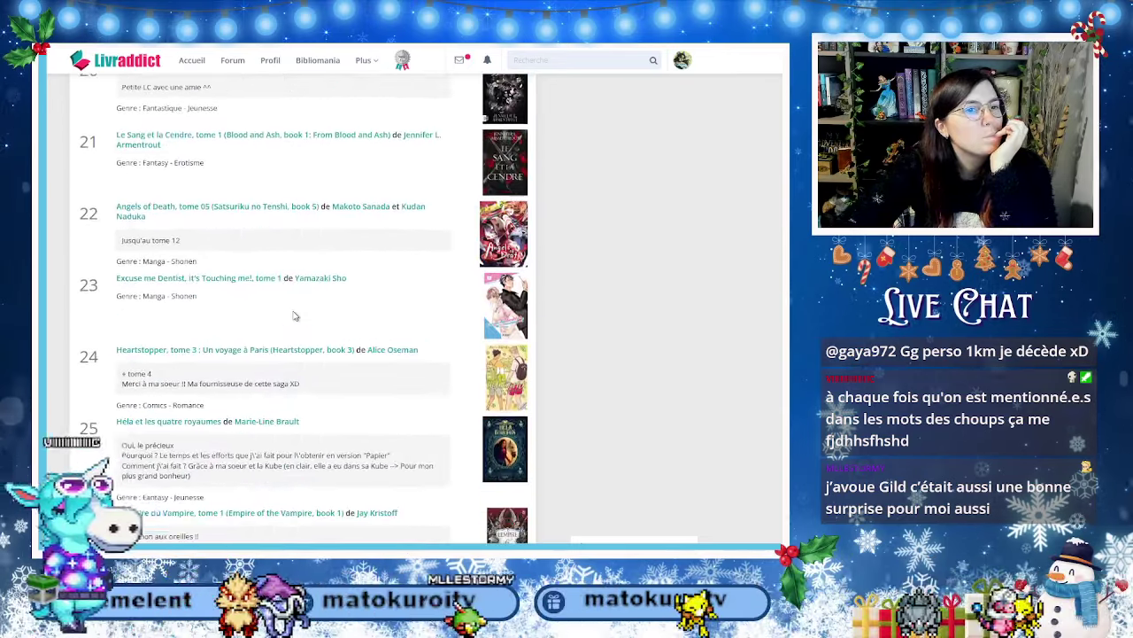
scroll(294, 315, "down", 1)
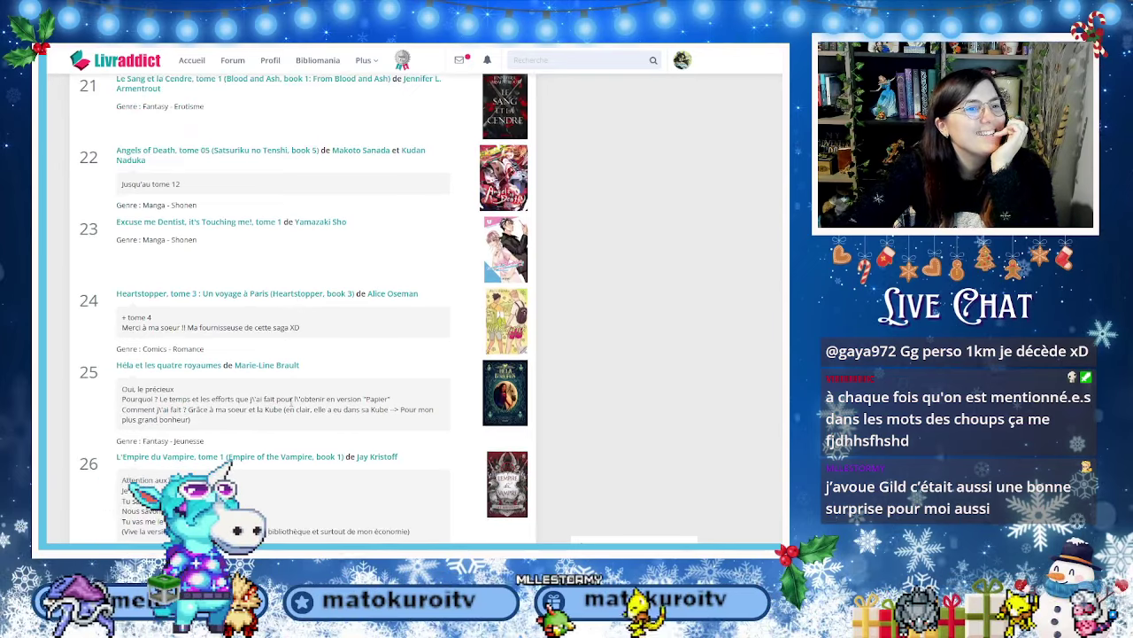
scroll(290, 399, "down", 1)
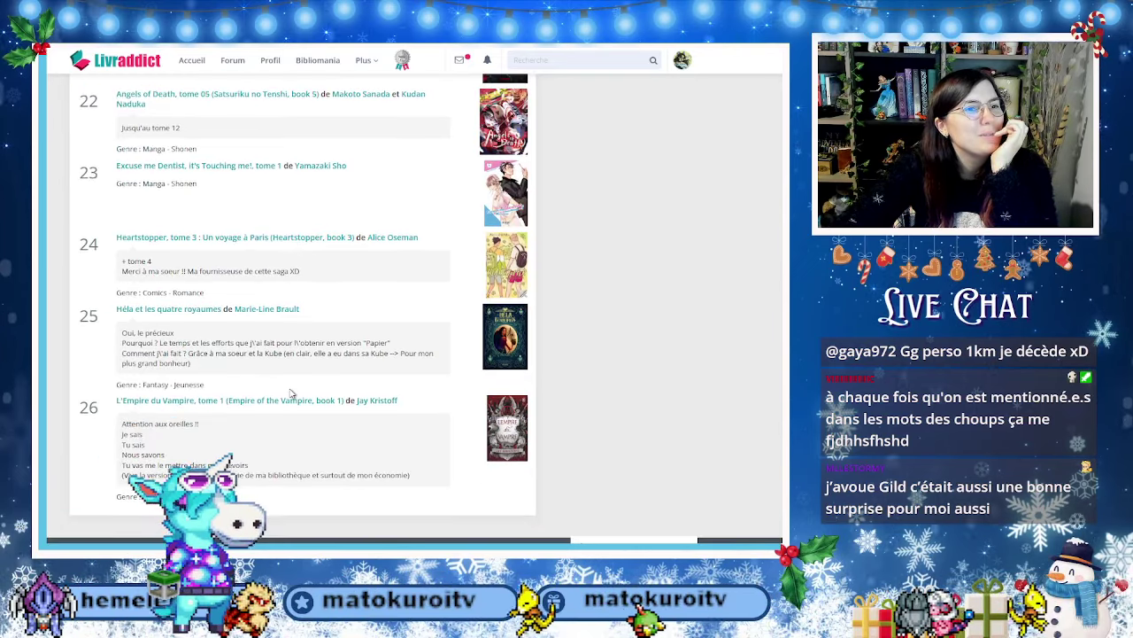
scroll(291, 393, "down", 1)
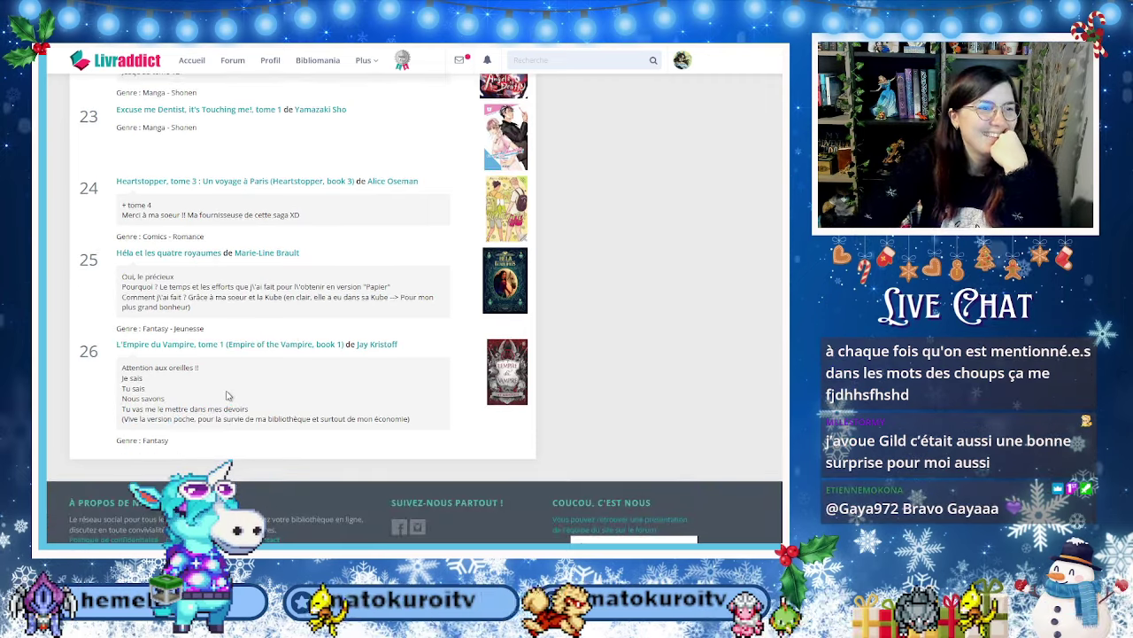
Revisit the entries around Frost et Nectar and check the participant's Devoir 1 cell in the homework spreadsheet before returning to the list.
scroll(227, 396, "up", 10)
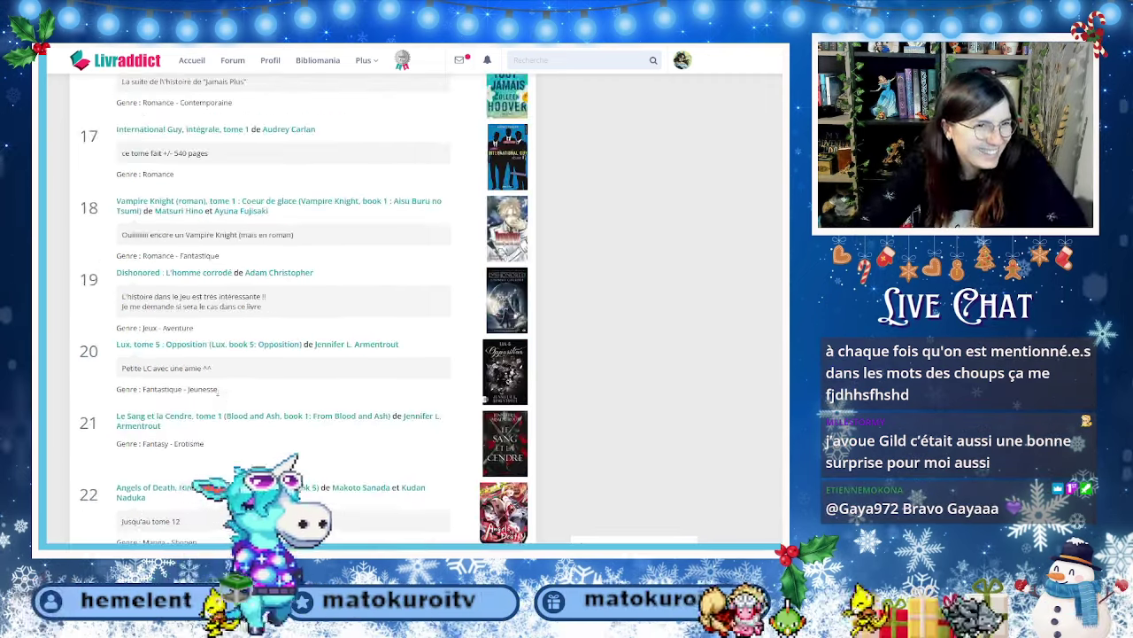
scroll(220, 396, "down", 4)
scroll(239, 318, "up", 4)
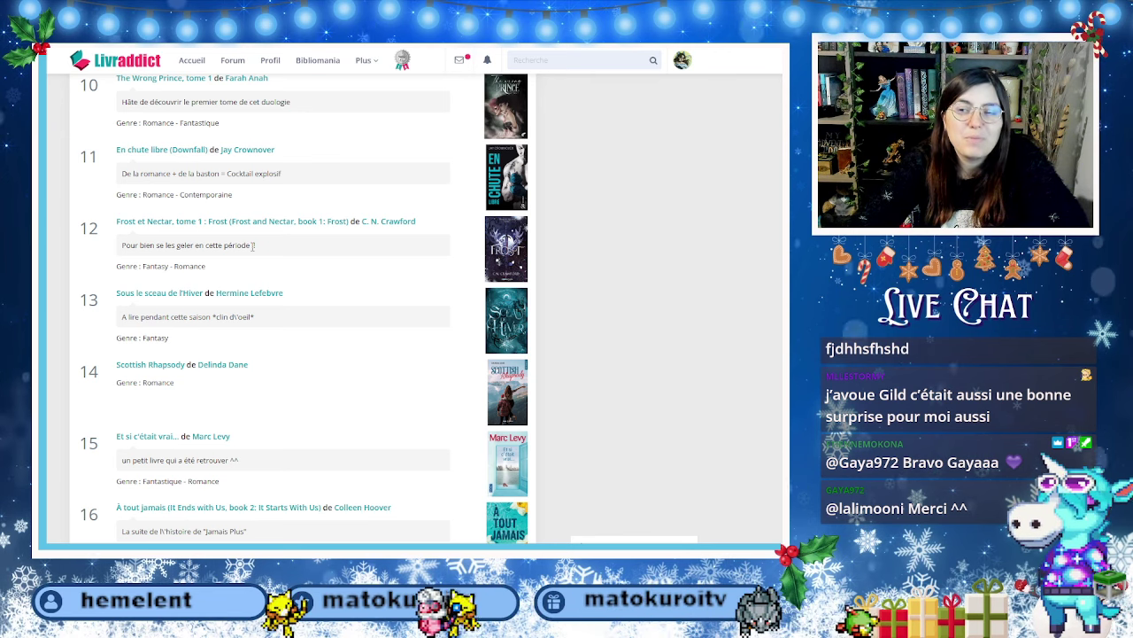
scroll(387, 329, "down", 2)
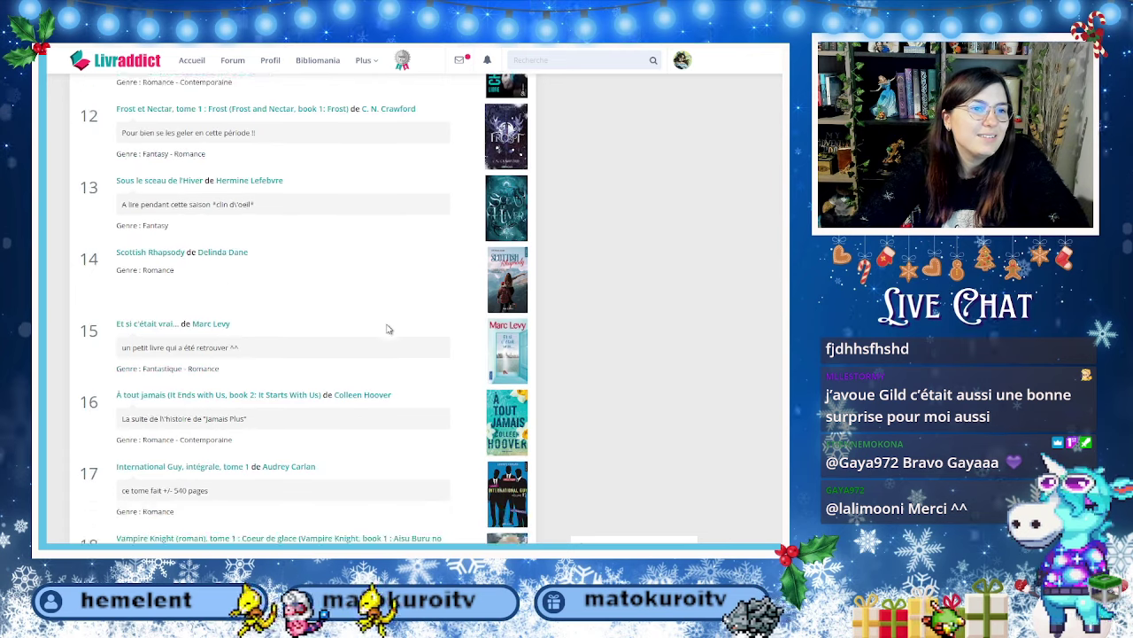
key("ctrl+Tab")
scroll(462, 350, "down", 3)
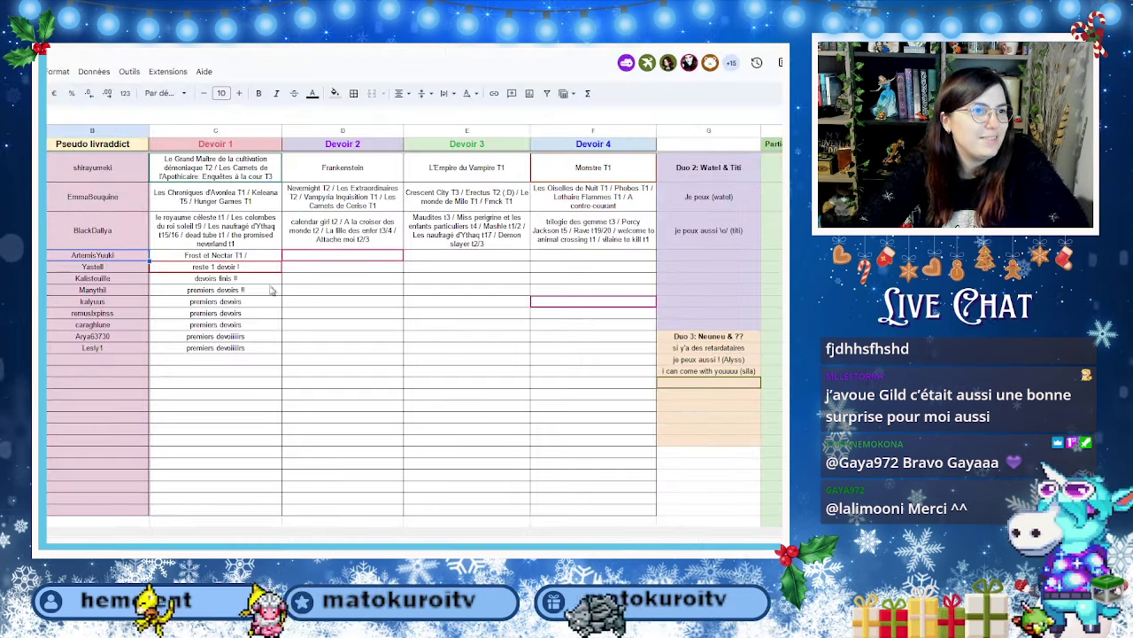
scroll(257, 383, "up", 3)
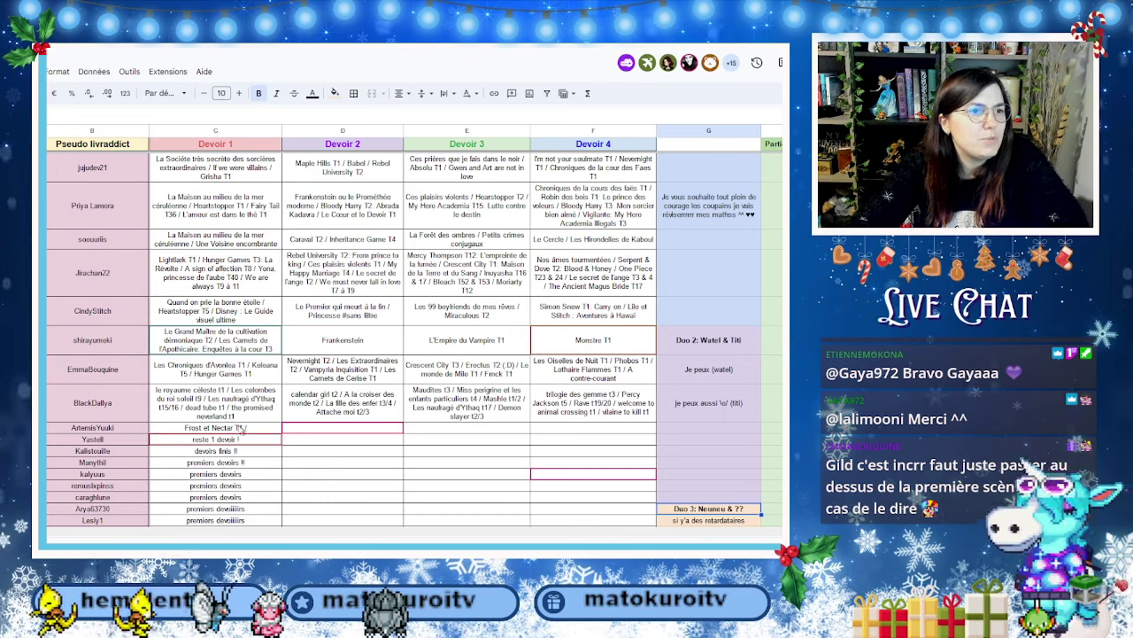
key("ctrl+Tab")
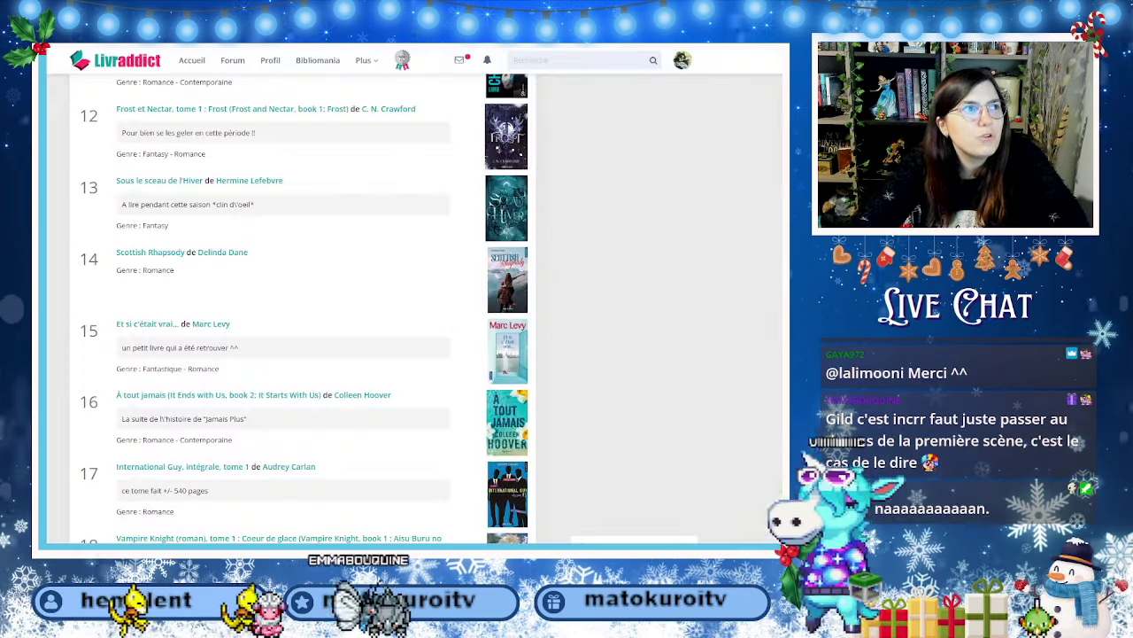
Review the list's candidate books again from L'Empire du Vampire back up to La Passeuse de Mots.
scroll(362, 434, "down", 10)
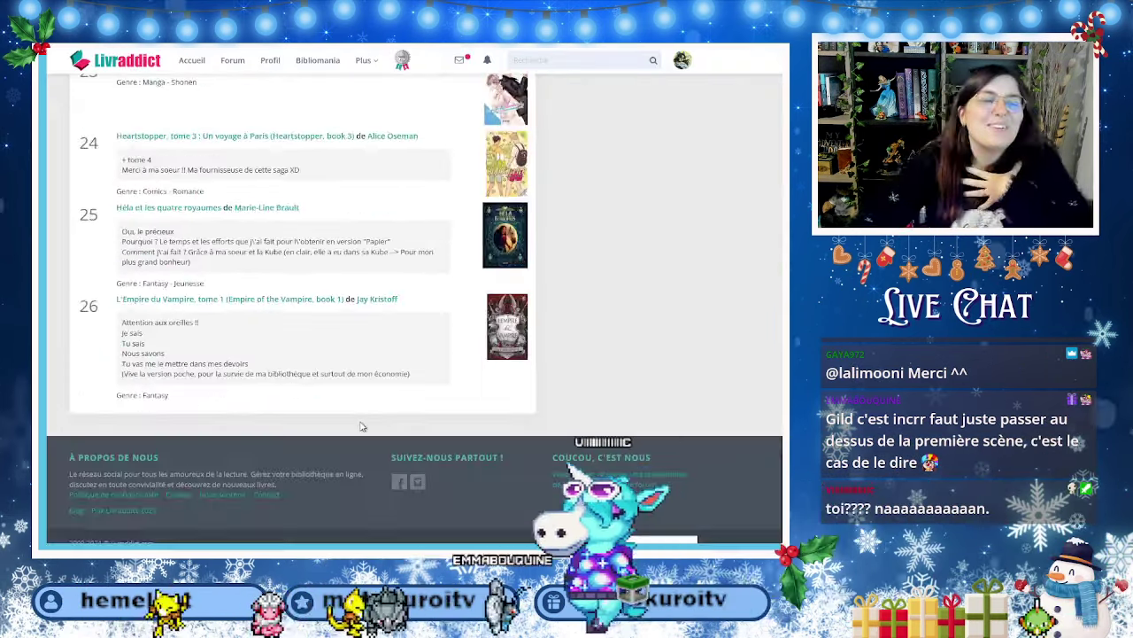
scroll(360, 426, "up", 4)
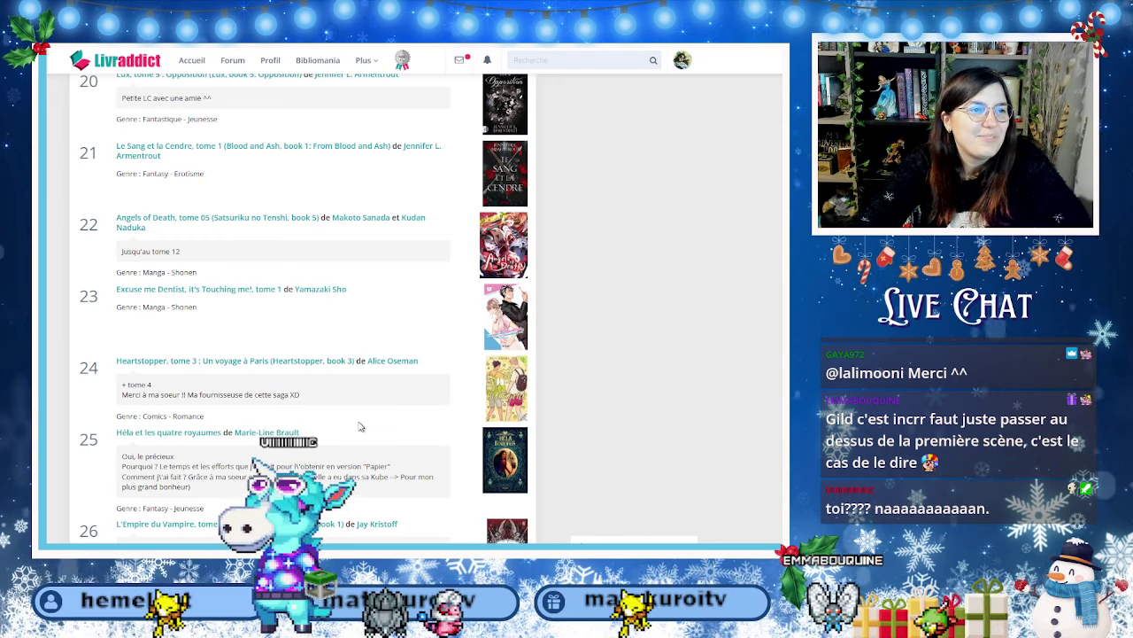
scroll(360, 425, "up", 3)
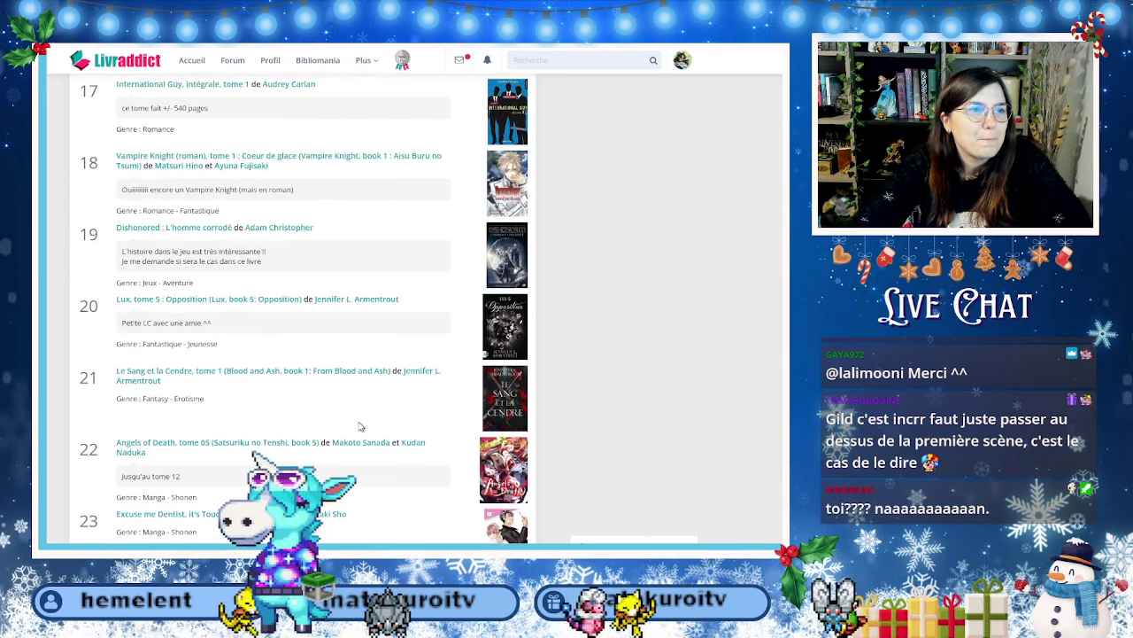
scroll(360, 425, "up", 6)
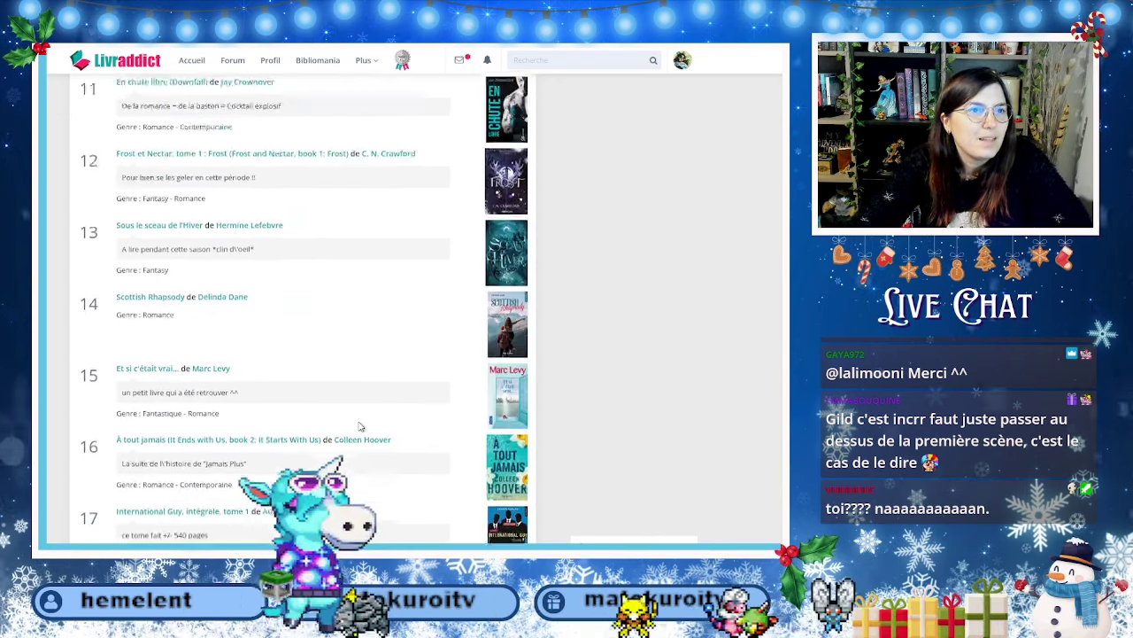
scroll(360, 426, "up", 6)
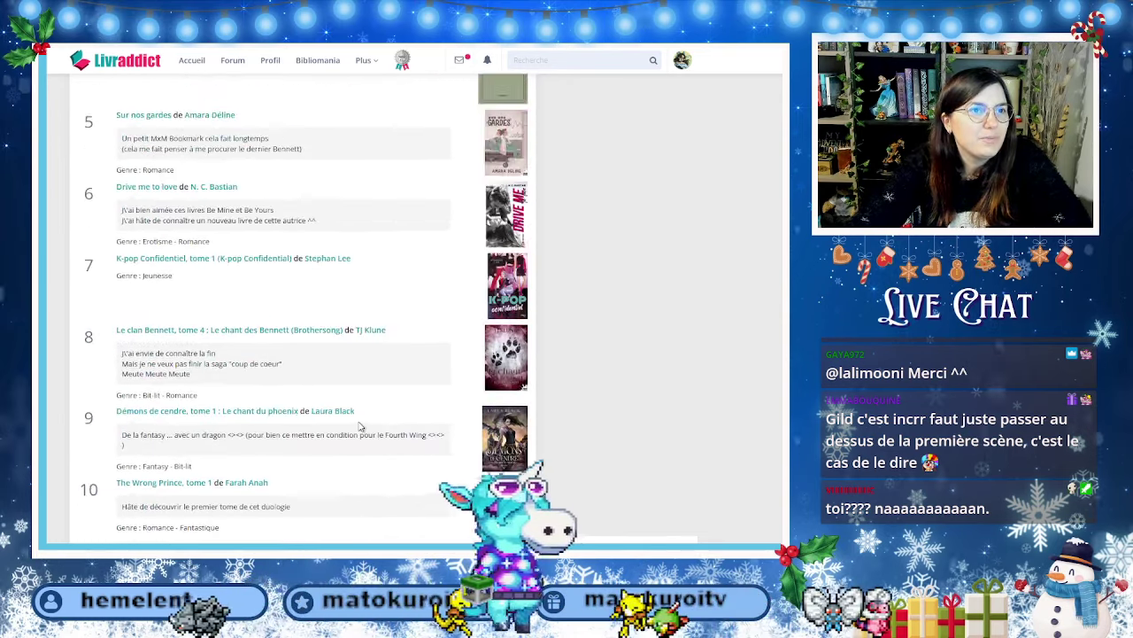
scroll(360, 426, "up", 4)
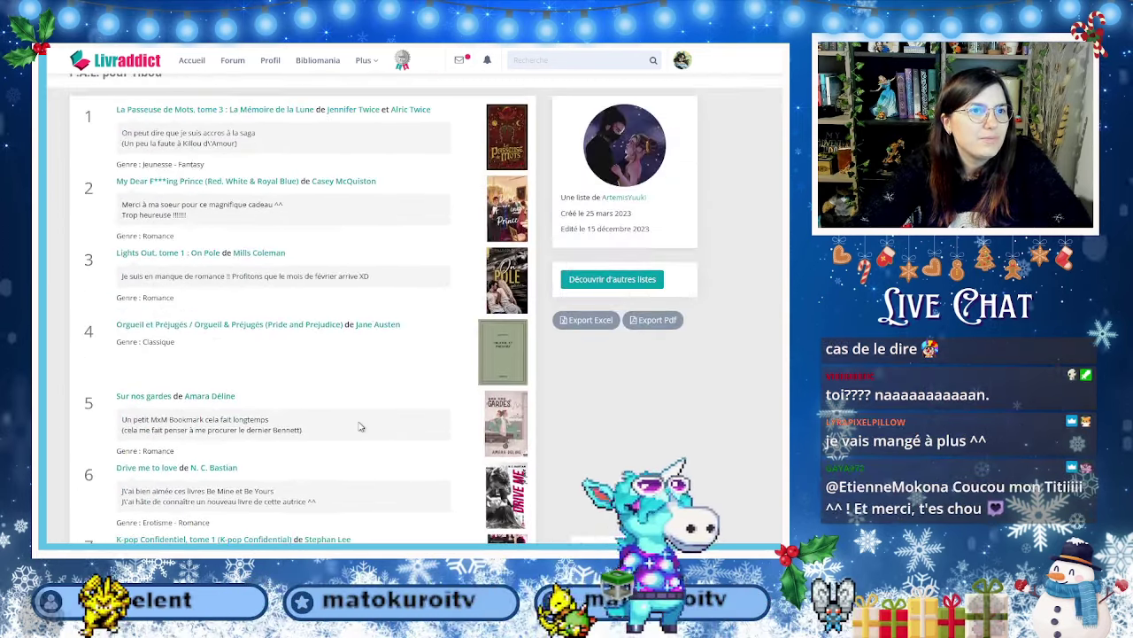
scroll(360, 426, "up", 1)
scroll(360, 426, "down", 4)
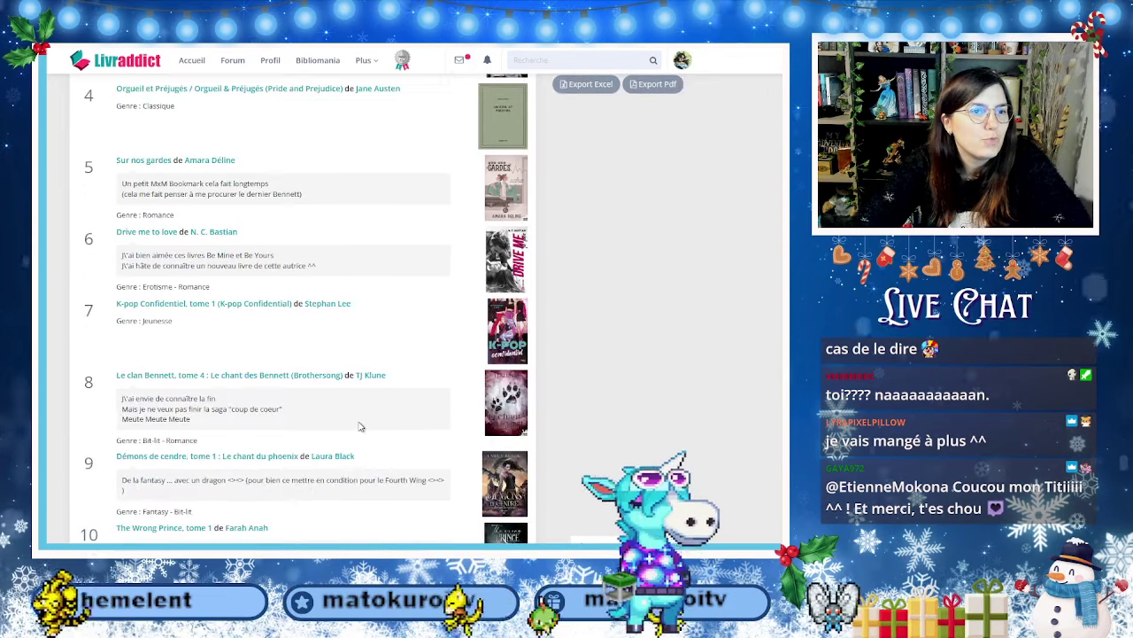
scroll(354, 425, "up", 1)
scroll(354, 423, "up", 3)
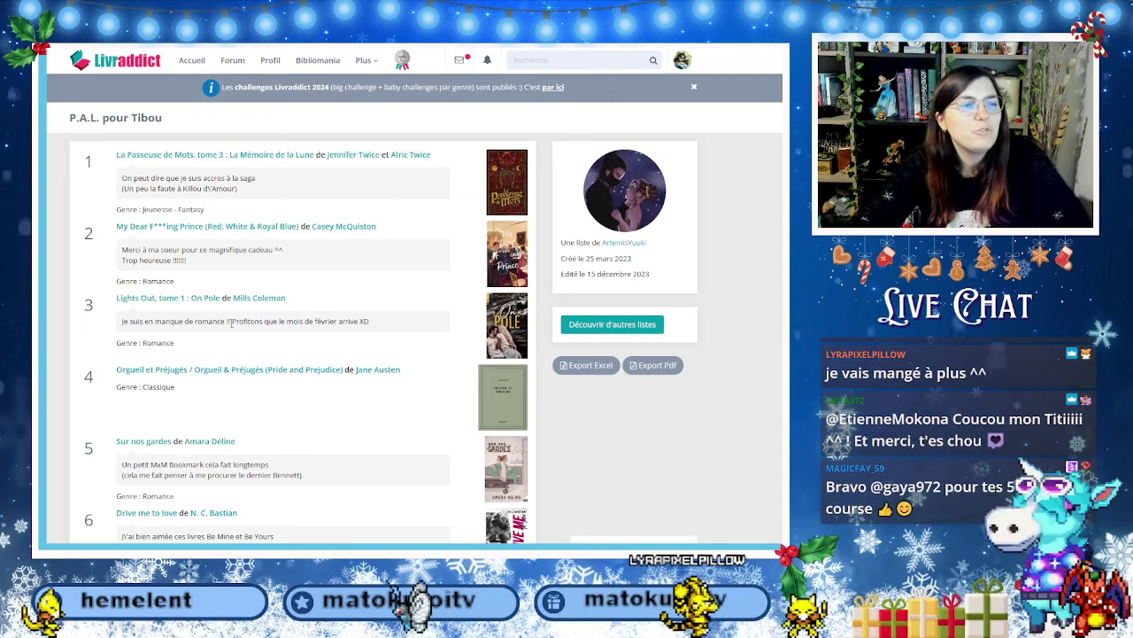
Examine the entries between Et si c'était vrai... and Excuse me Dentist, it's Touching me! as possible assignments.
scroll(283, 404, "down", 12)
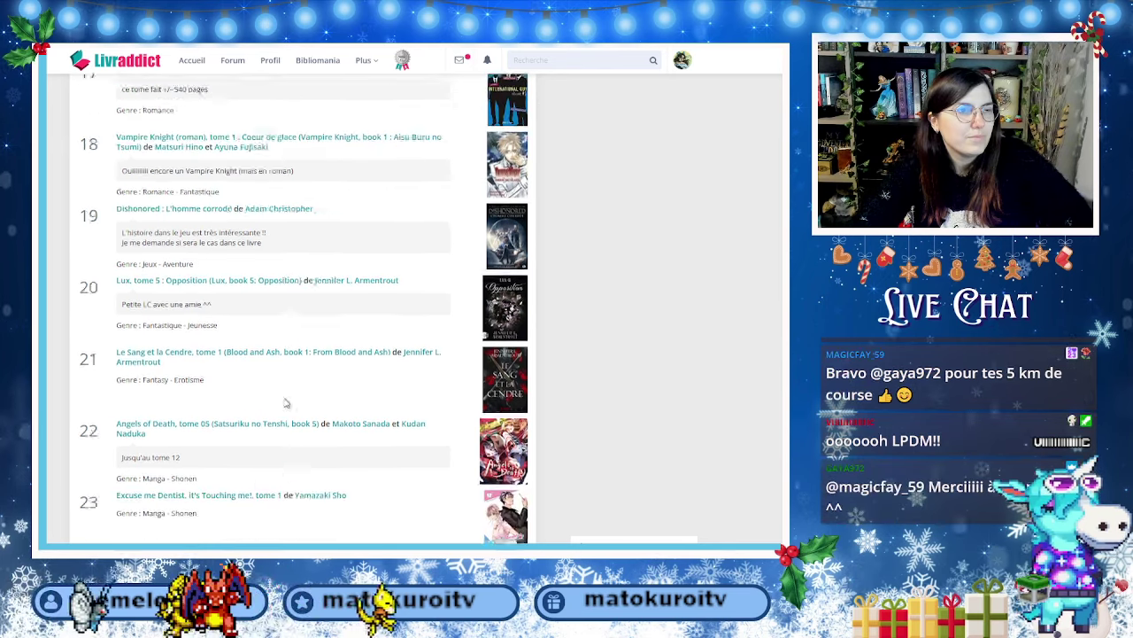
scroll(285, 403, "up", 2)
scroll(285, 403, "up", 1)
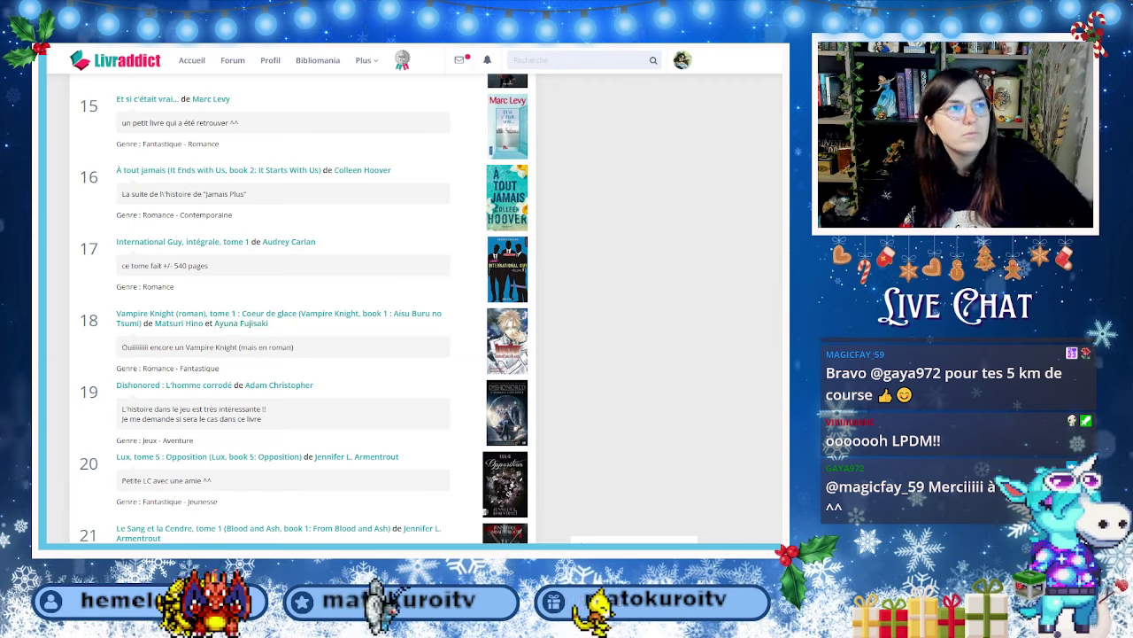
Re-read the list entries from International Guy down to L'Empire du Vampire and back up to Le clan Bennett, cross-checking the homework spreadsheet.
key("ctrl+Tab")
key("ctrl+shift+Tab")
scroll(325, 382, "down", 5)
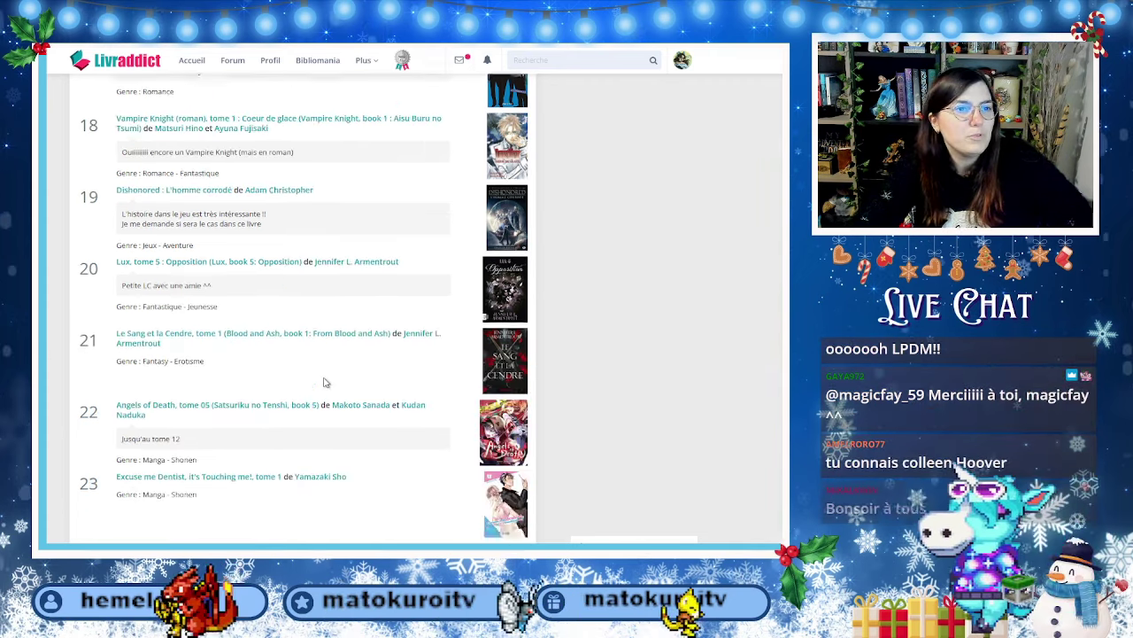
scroll(324, 382, "down", 3)
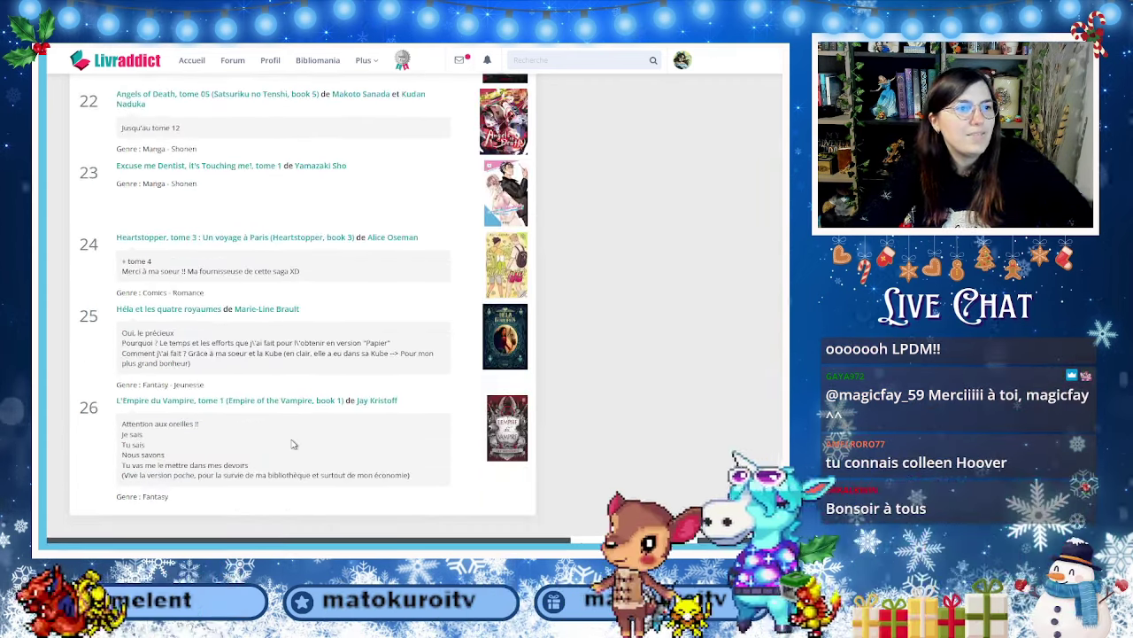
scroll(292, 447, "up", 15)
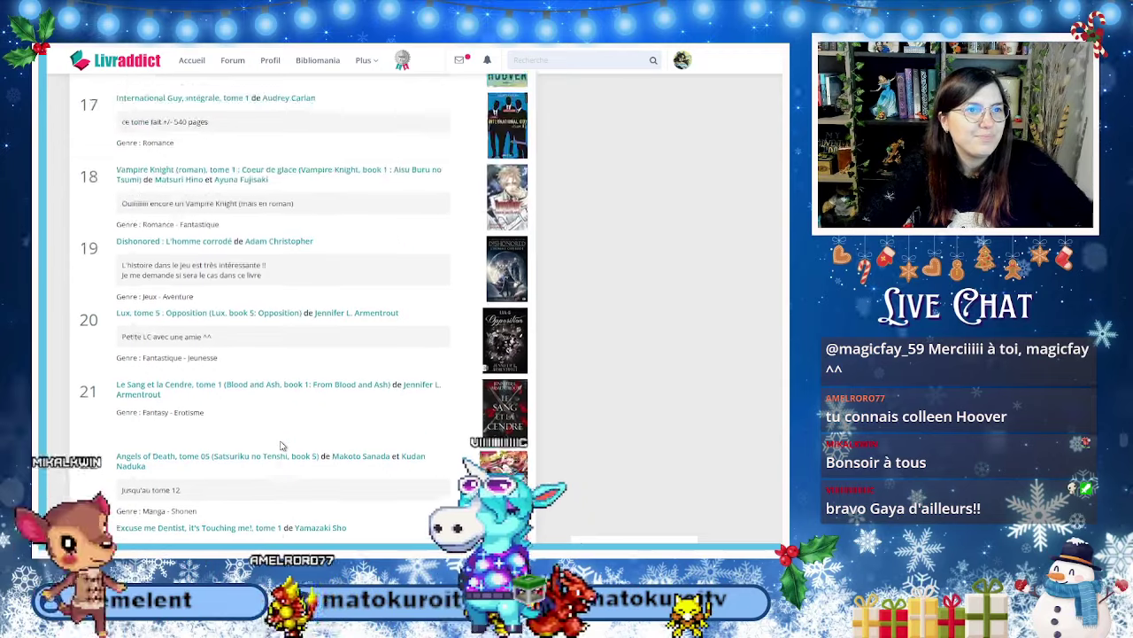
scroll(279, 445, "up", 8)
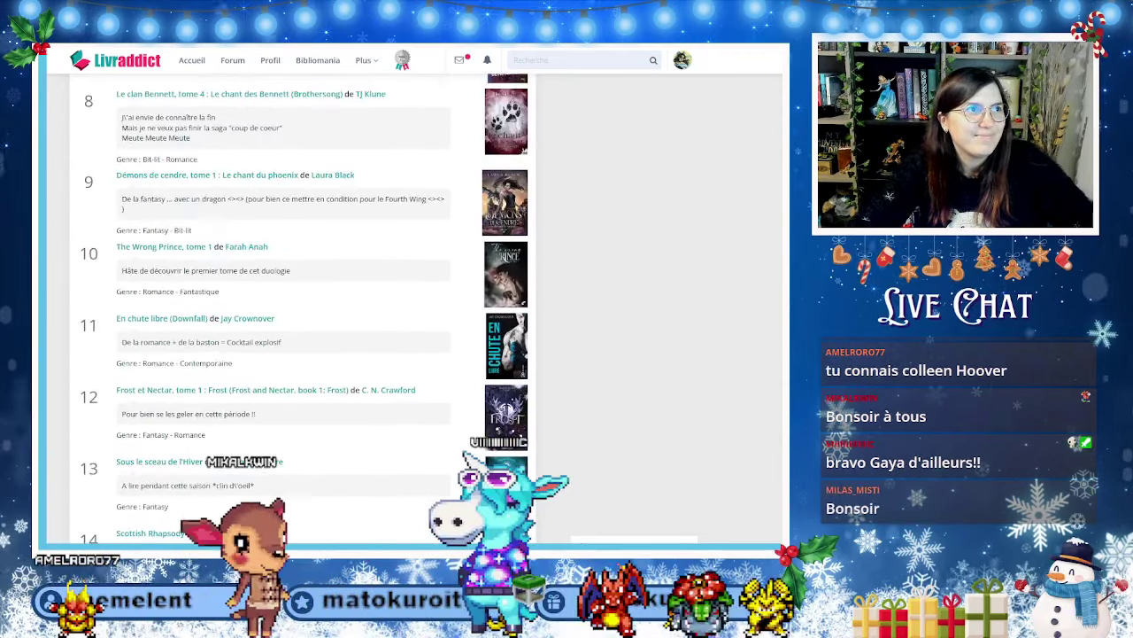
Review the entries from Et si c'était vrai... back up to La Passeuse de Mots and compare them with the participant's four Devoir cells.
key("ctrl+Tab")
key("ctrl+shift+Tab")
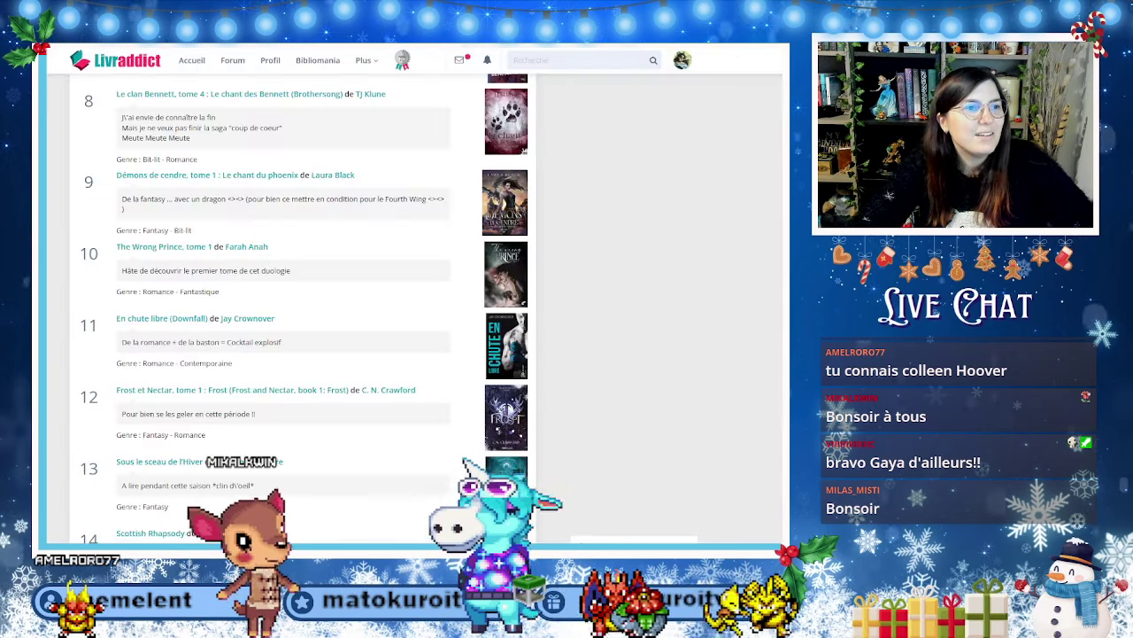
scroll(193, 484, "down", 2)
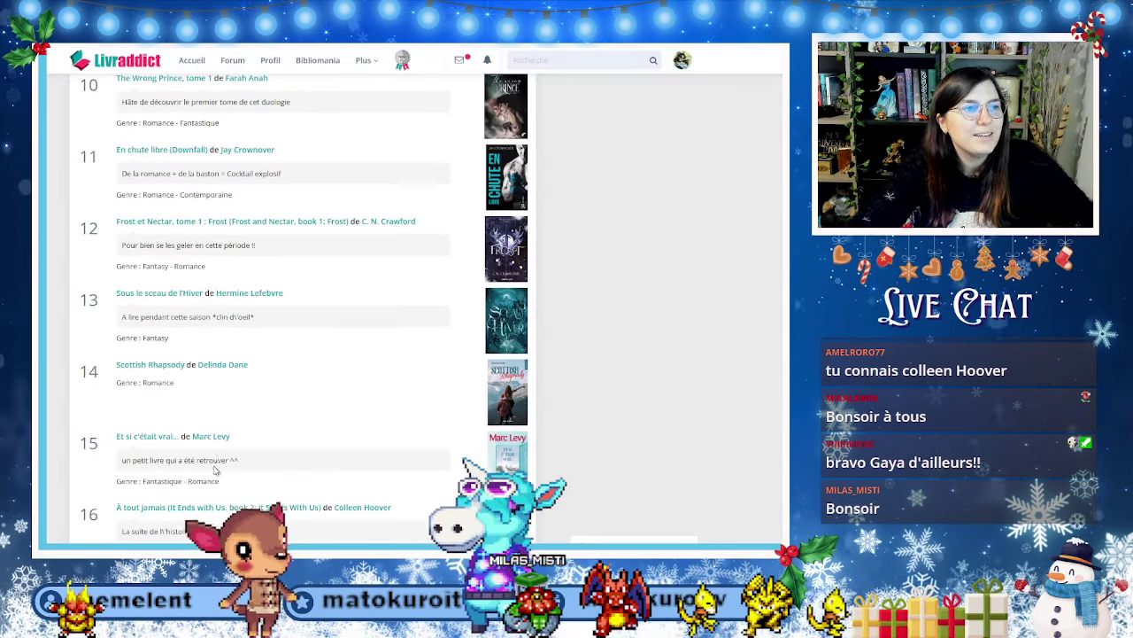
scroll(229, 460, "up", 6)
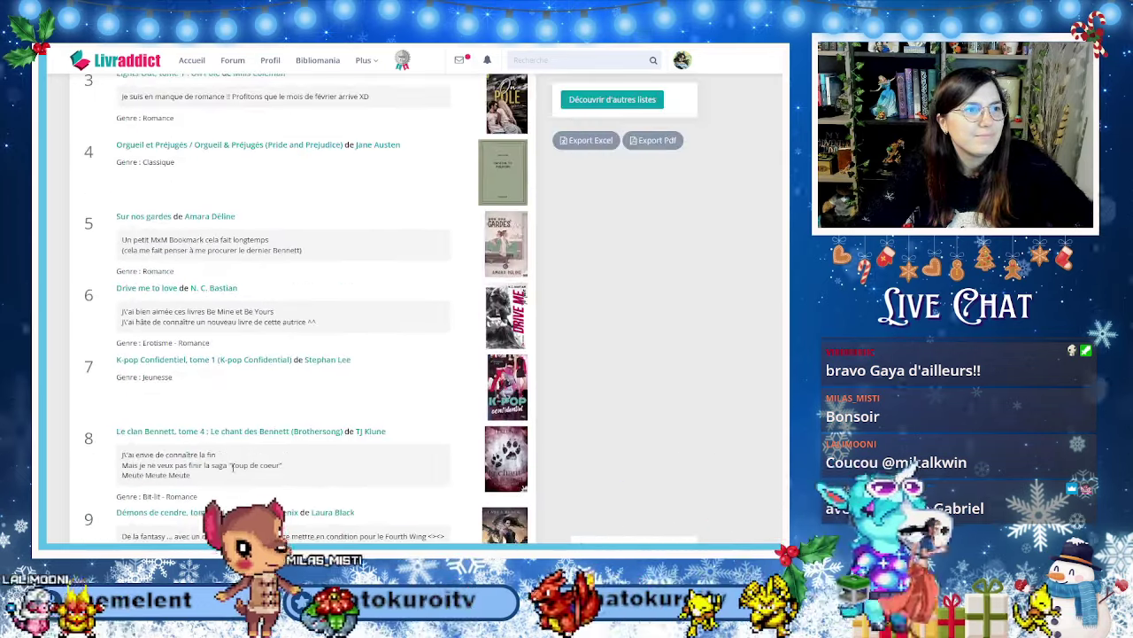
scroll(233, 467, "up", 3)
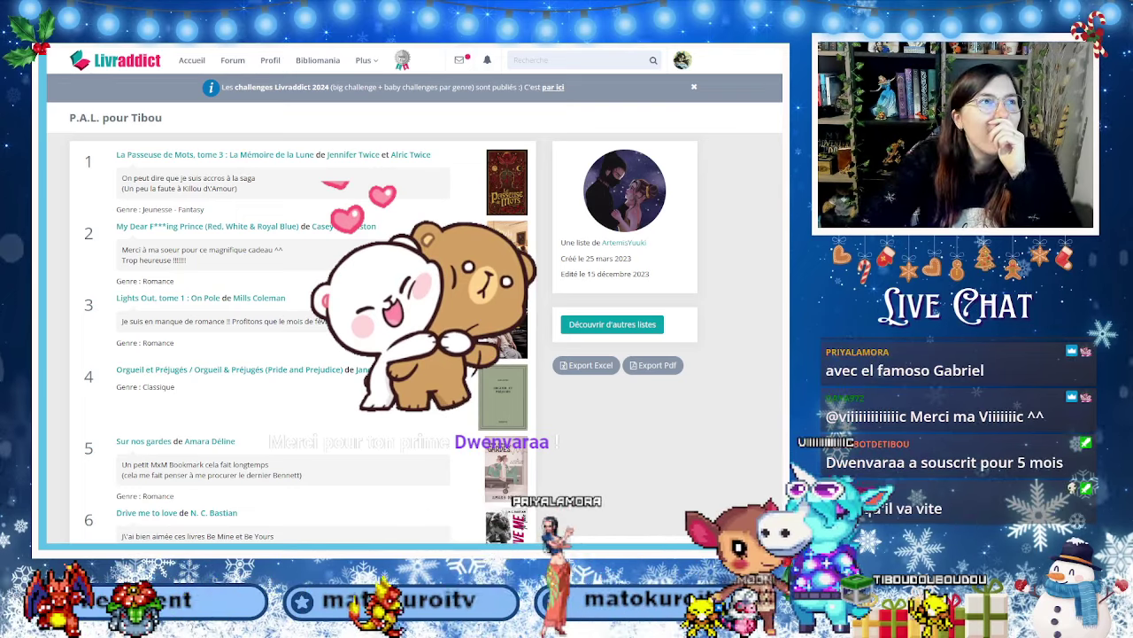
key("ctrl+Tab")
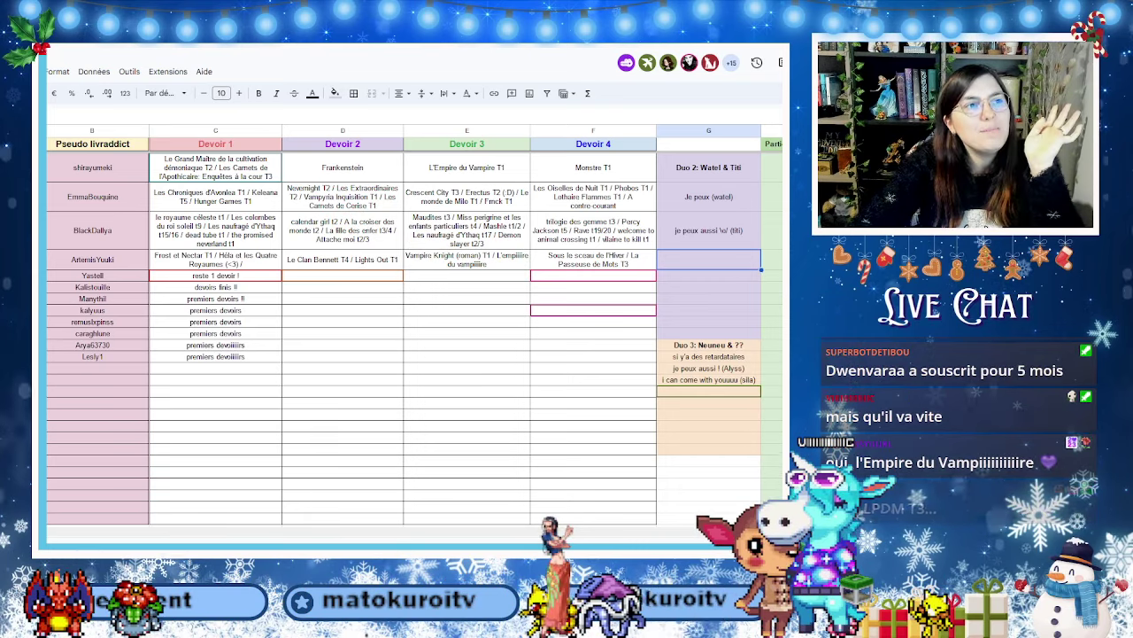
key("ctrl+Tab")
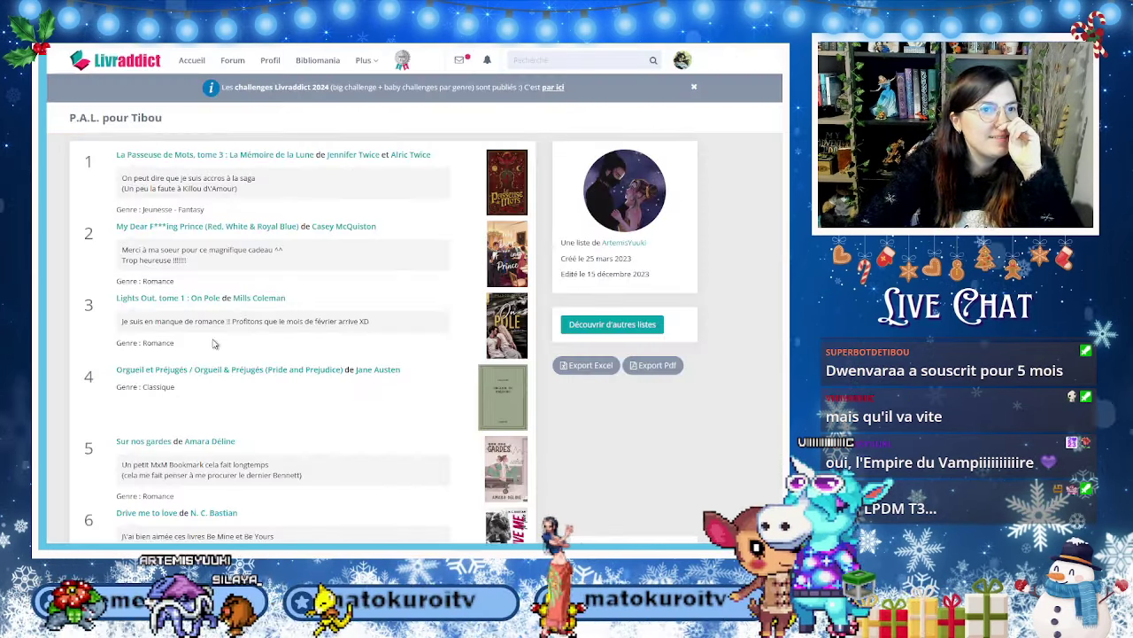
Examine the entries from Et si c'était vrai... to Héla et les quatre royaumes against the participant's row in the homework spreadsheet.
scroll(213, 344, "down", 10)
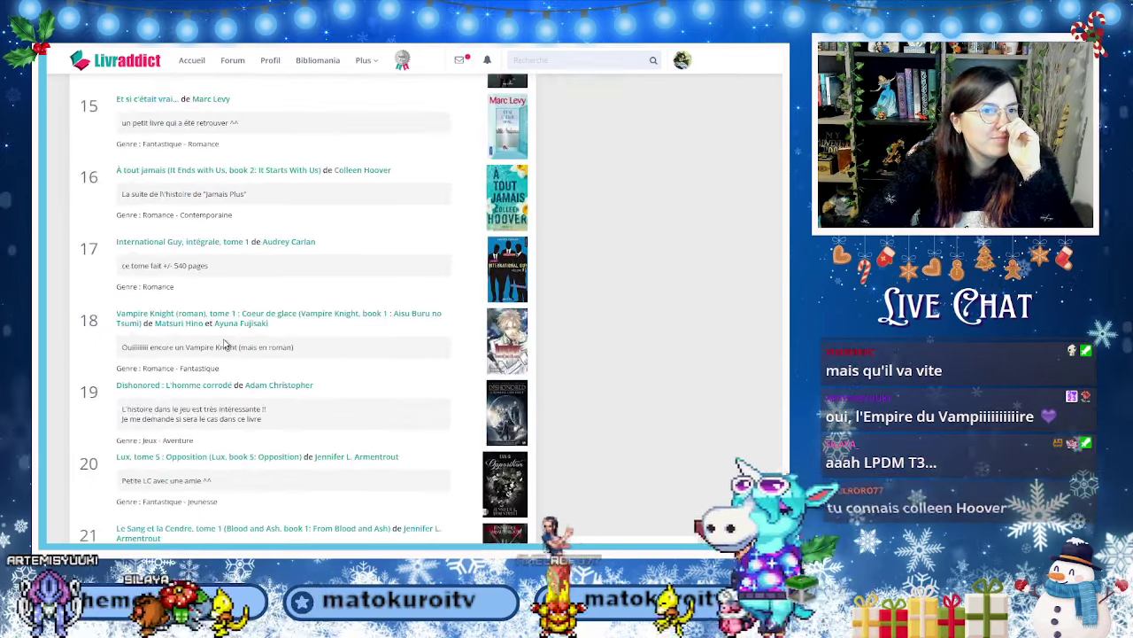
scroll(224, 344, "down", 5)
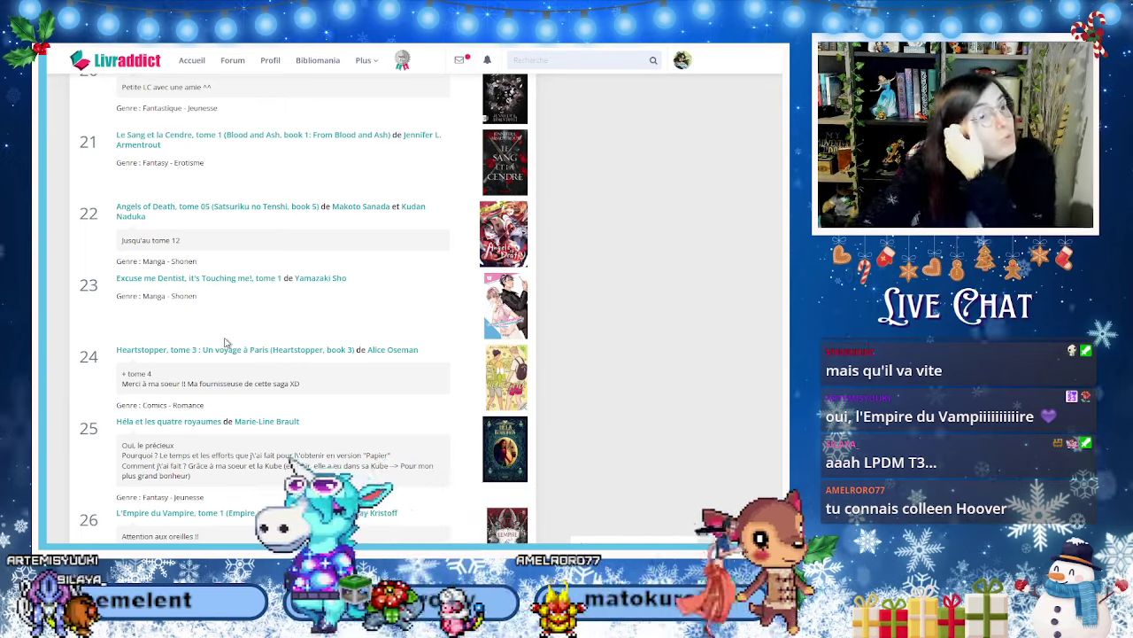
key("ctrl+Tab")
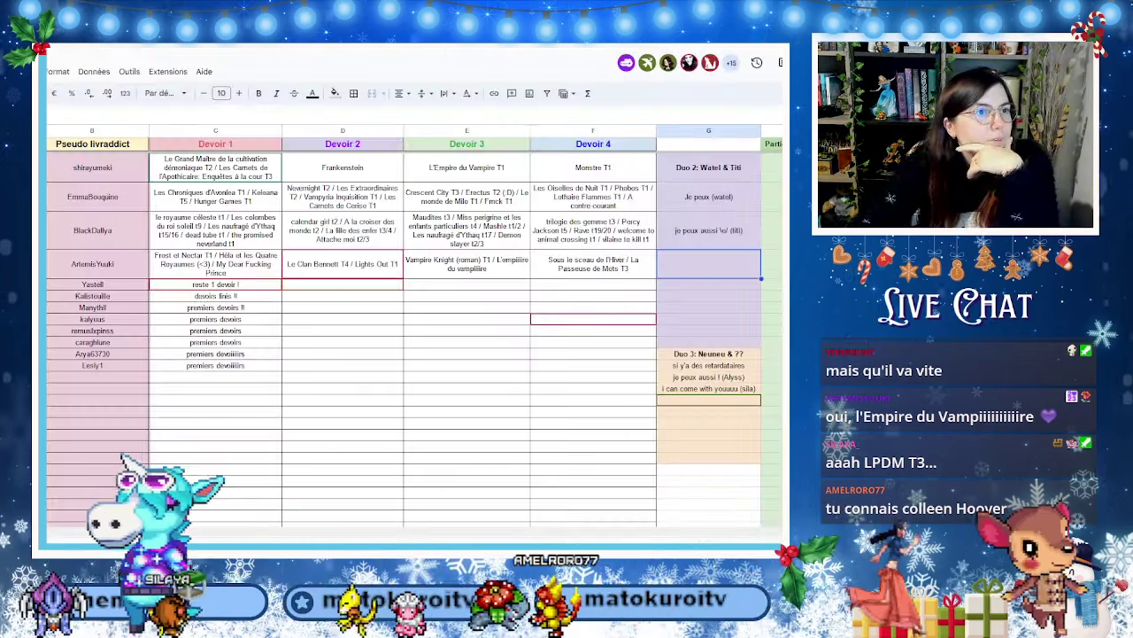
key("ctrl+shift+Tab")
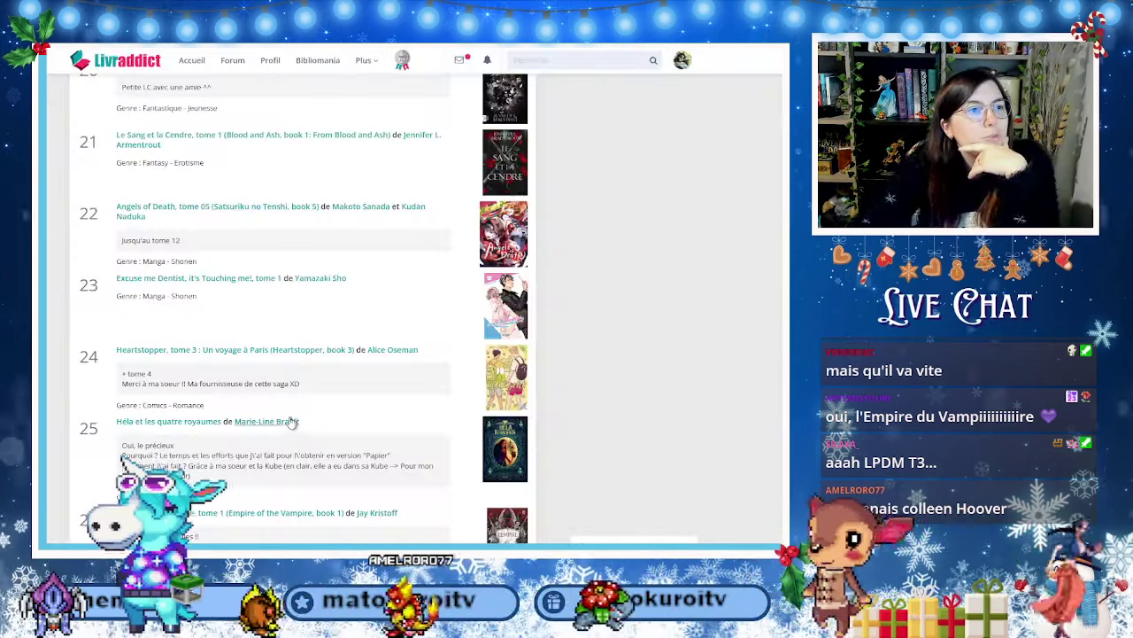
key("ctrl+Tab")
key("ctrl+shift+Tab")
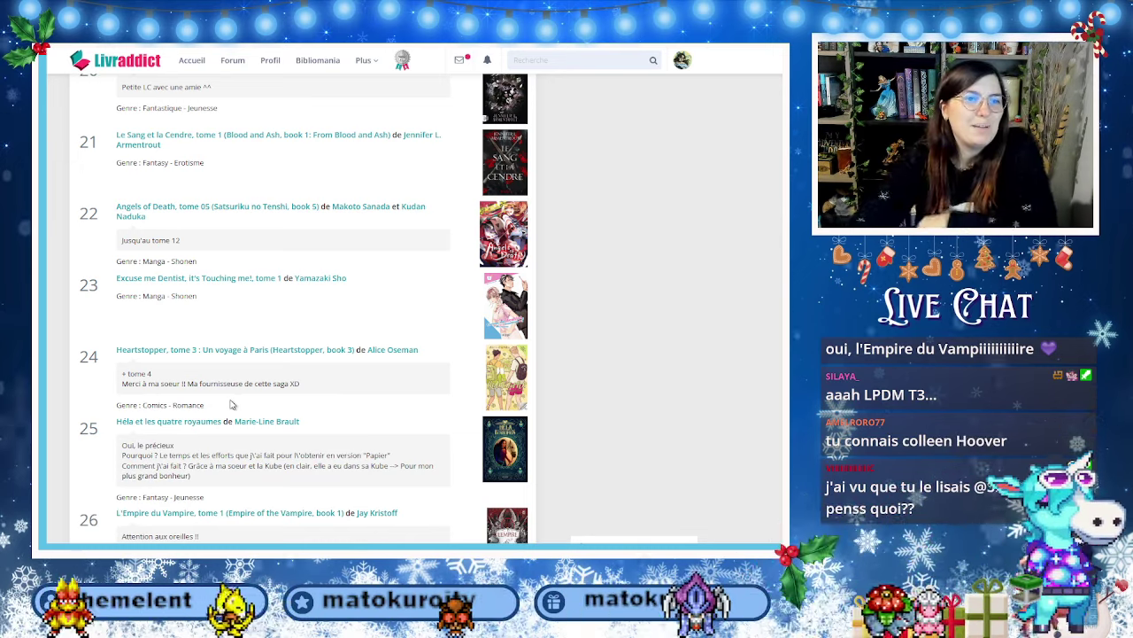
Check the Heartstopper and Angels of Death entries, return to the start of the list, and verify the participant's assignments in the spreadsheet.
scroll(231, 402, "up", 3)
key("ctrl+Tab")
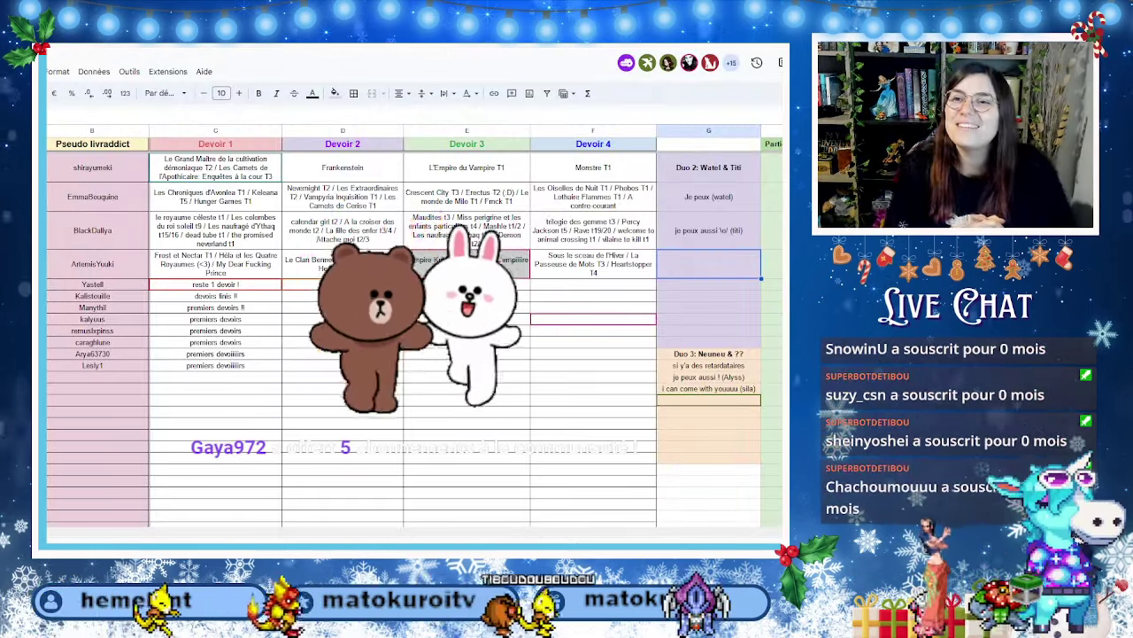
key("ctrl+Tab")
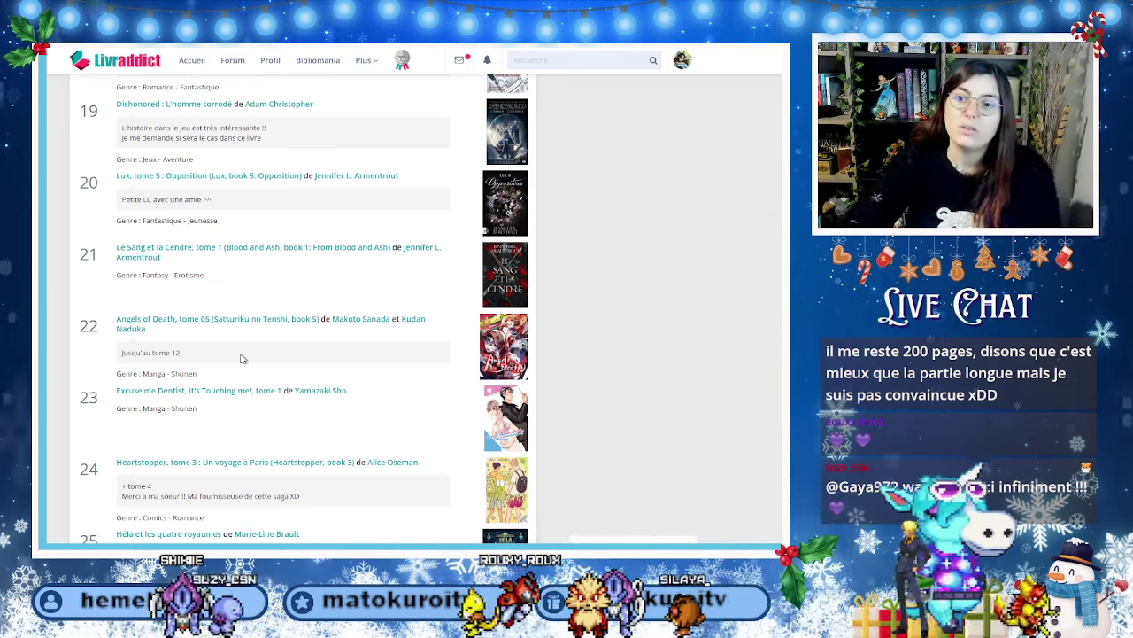
scroll(204, 339, "down", 3)
scroll(204, 339, "up", 8)
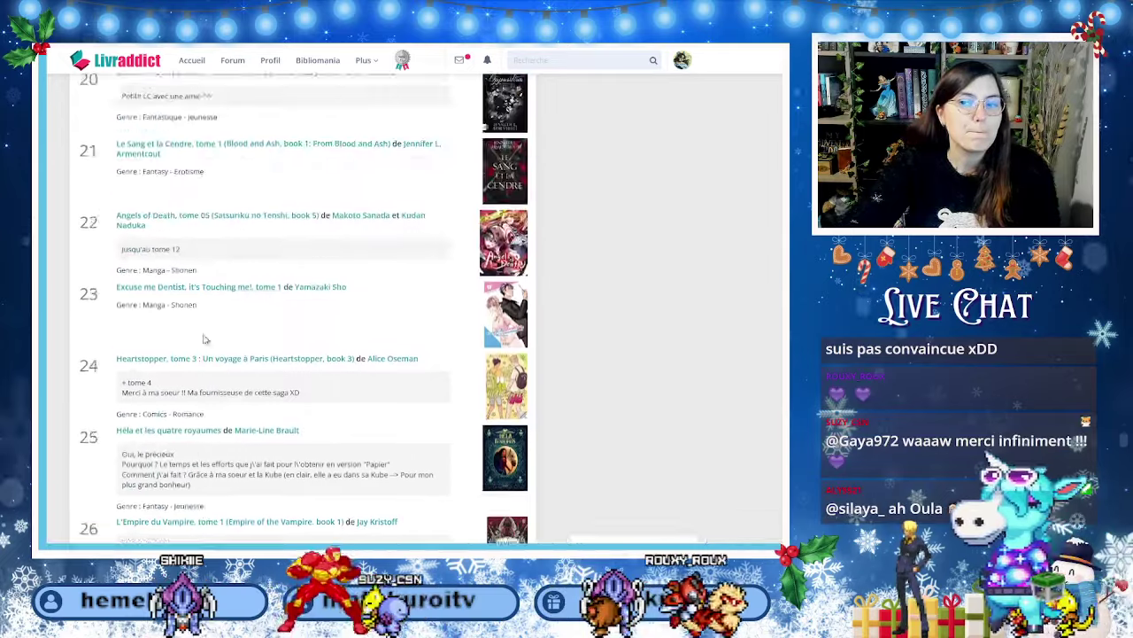
scroll(204, 339, "up", 10)
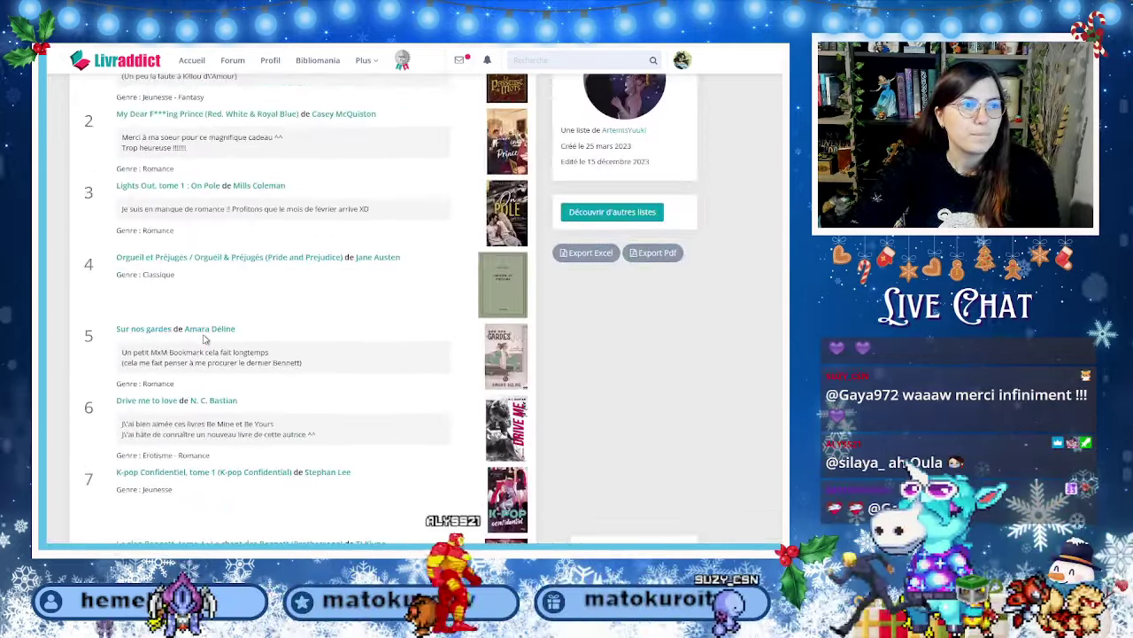
scroll(204, 339, "up", 2)
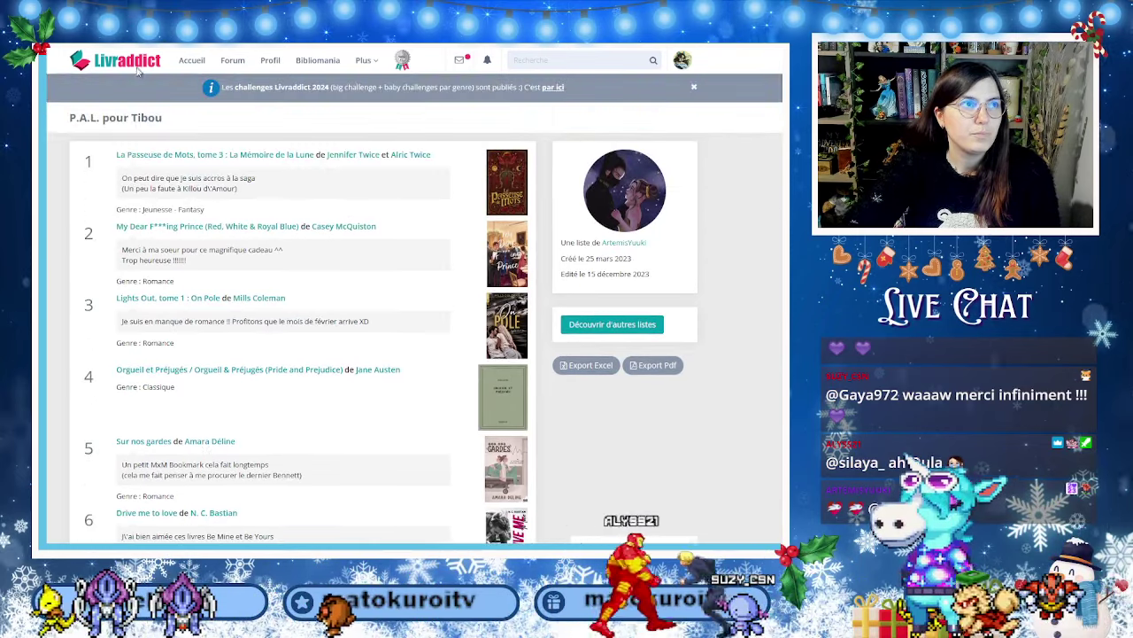
key("ctrl+Tab")
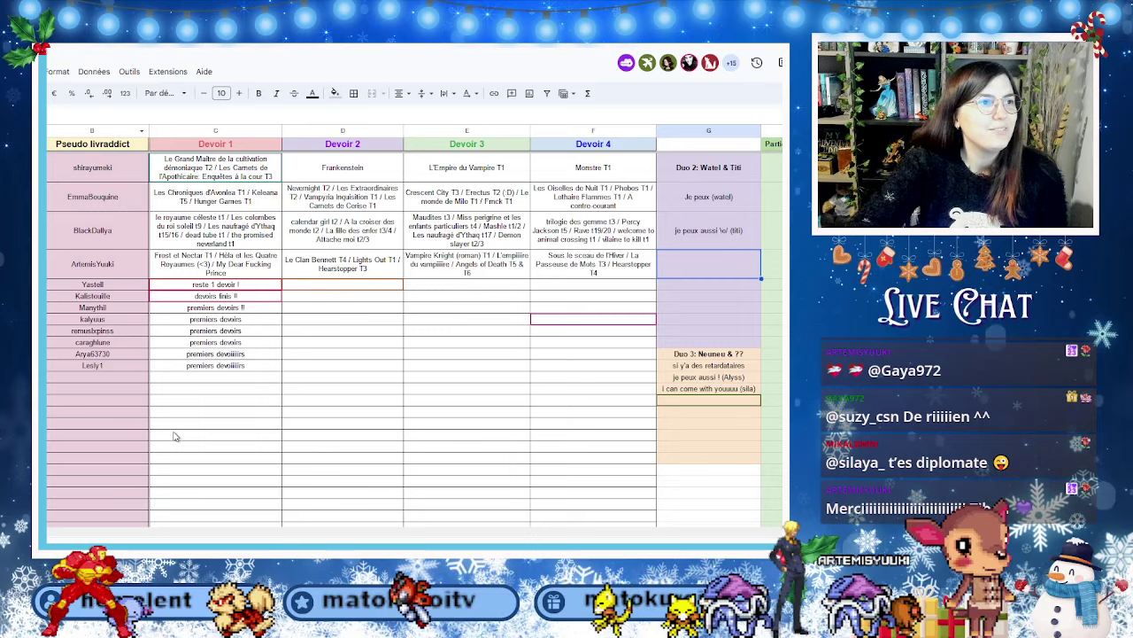
Open the next participant's Livraddict profile from the member search results and bring up their "Pal Romans" list.
key("ctrl+Tab")
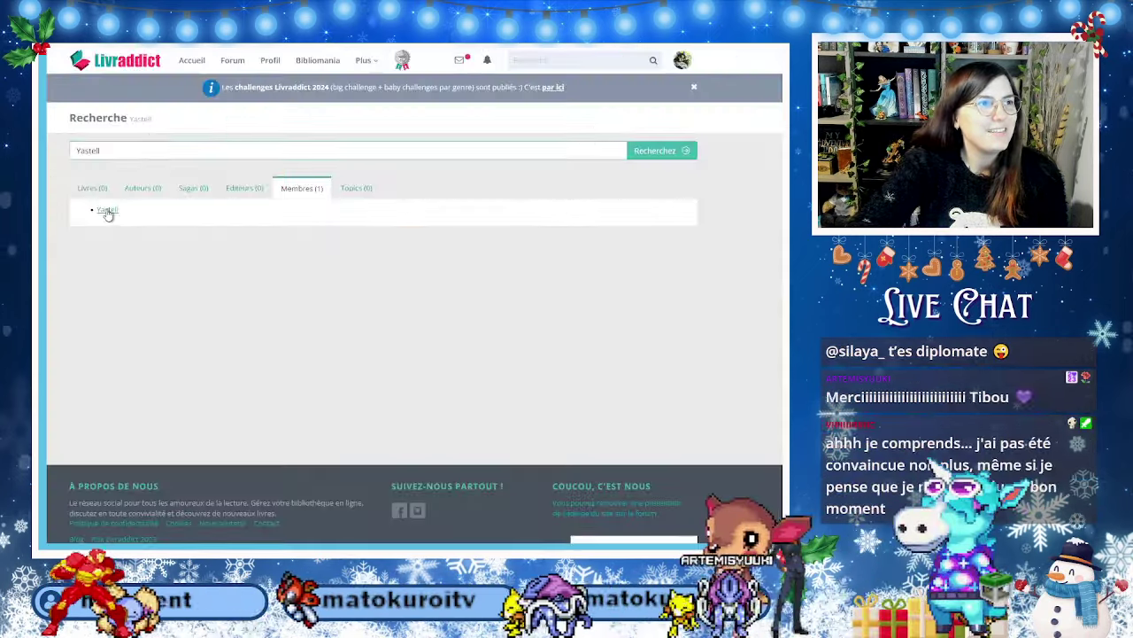
left_click(106, 211)
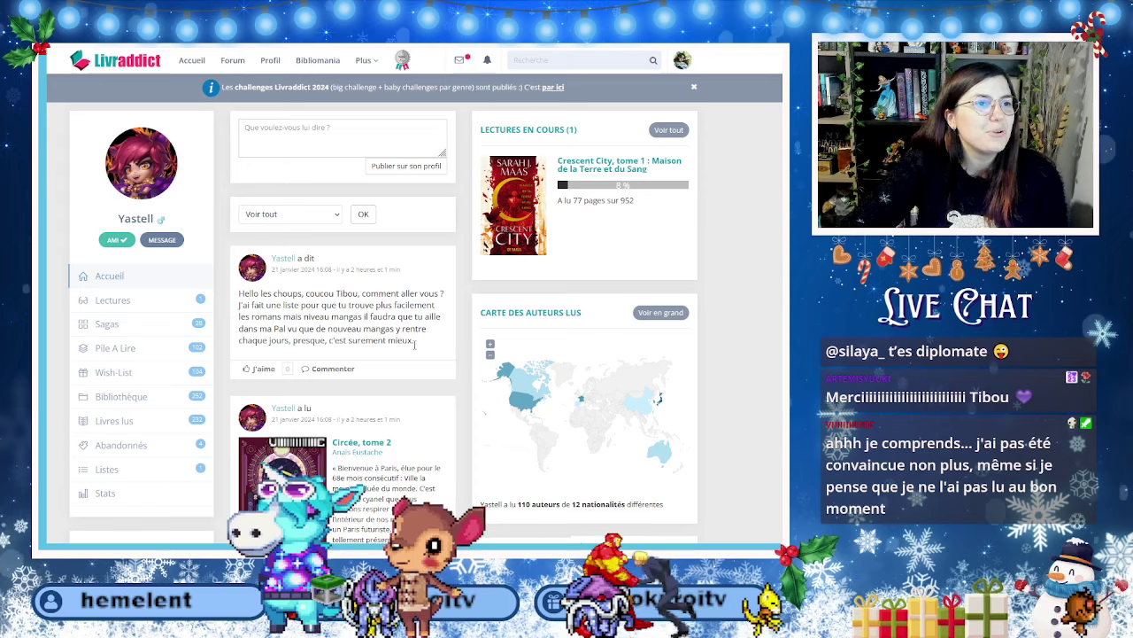
left_click(124, 469)
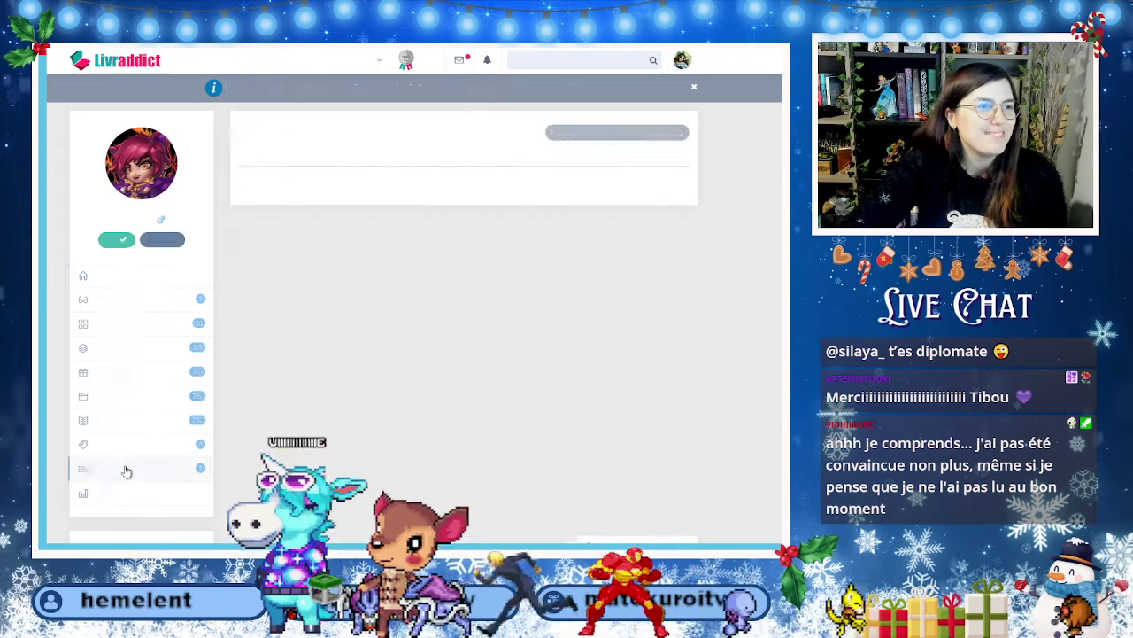
left_click(262, 177)
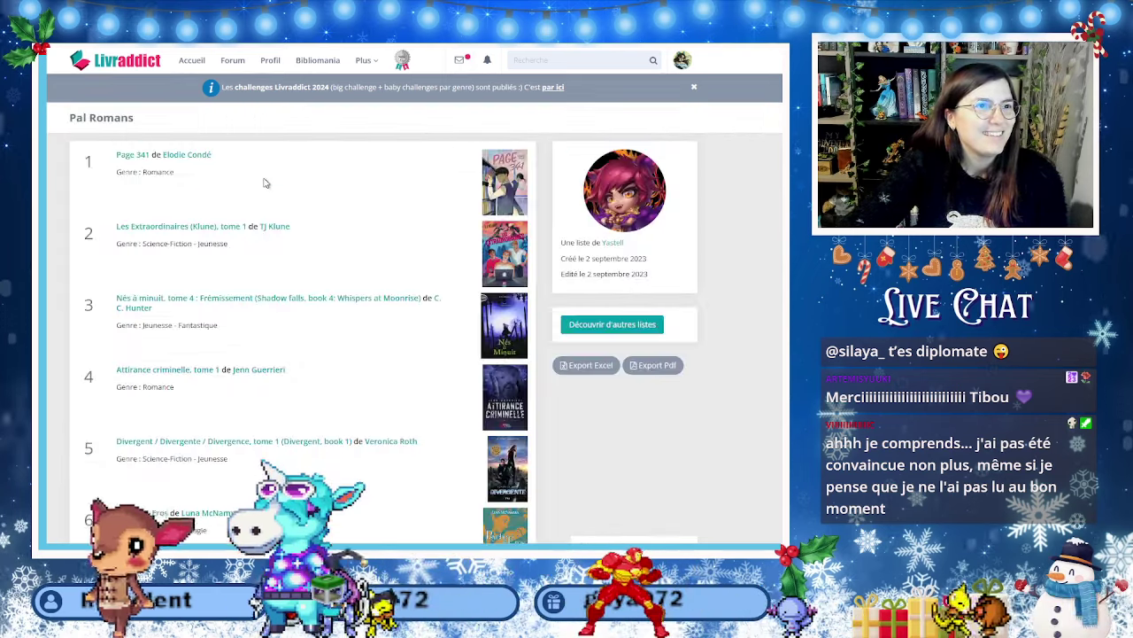
Search the homework spreadsheet for the participant's pseudonym to review their earlier assignments, and return to their unfilled row.
key("alt+Tab")
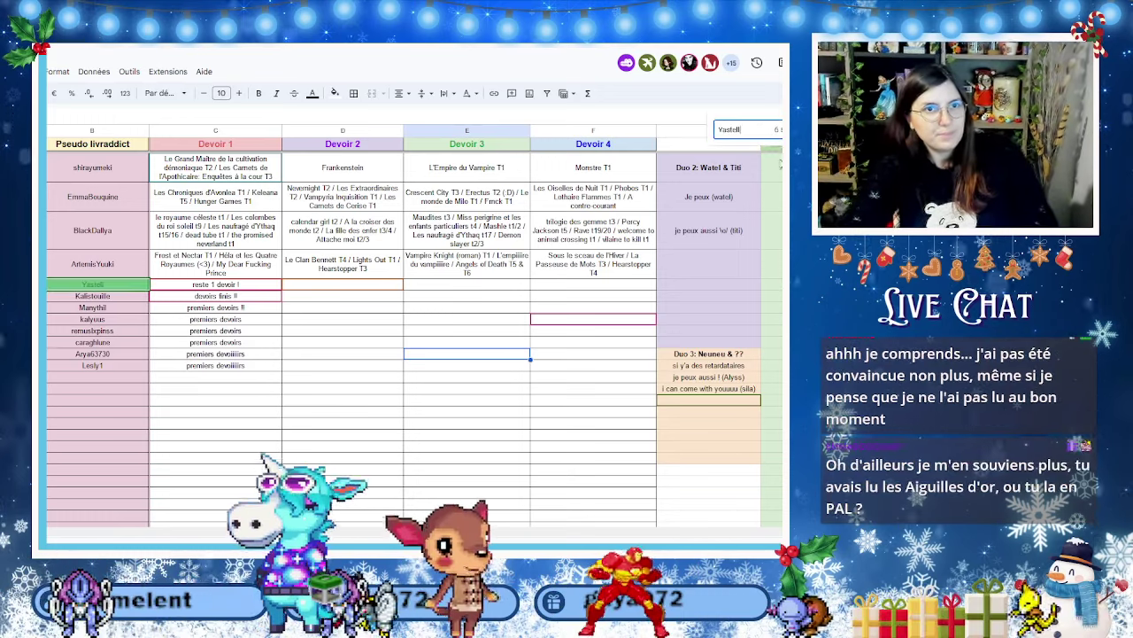
key("Return")
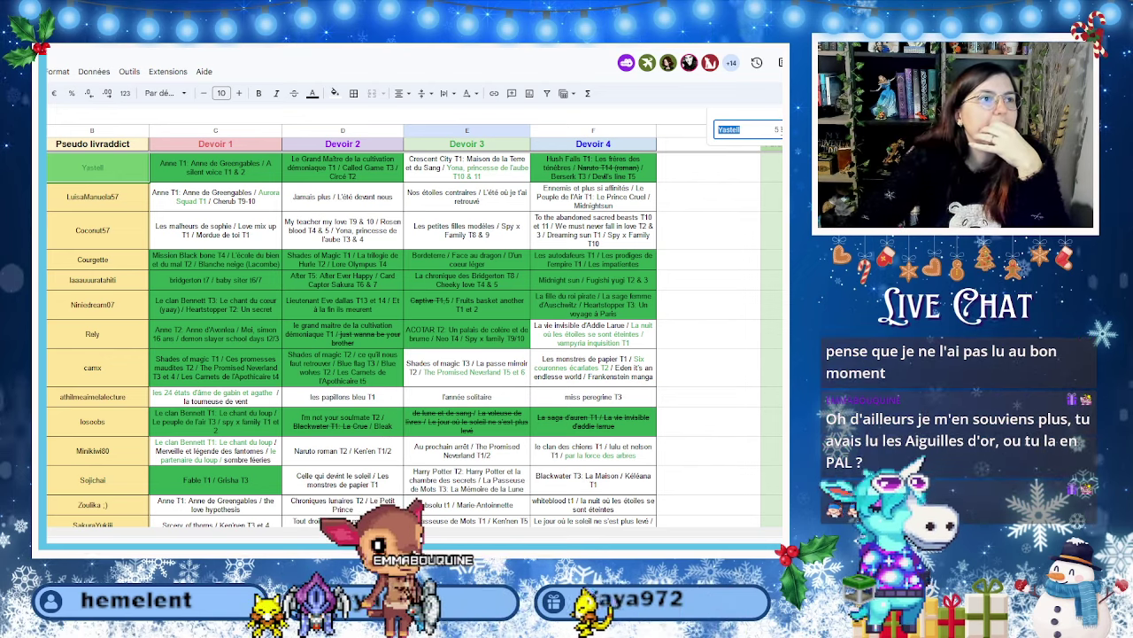
scroll(414, 336, "down", 10)
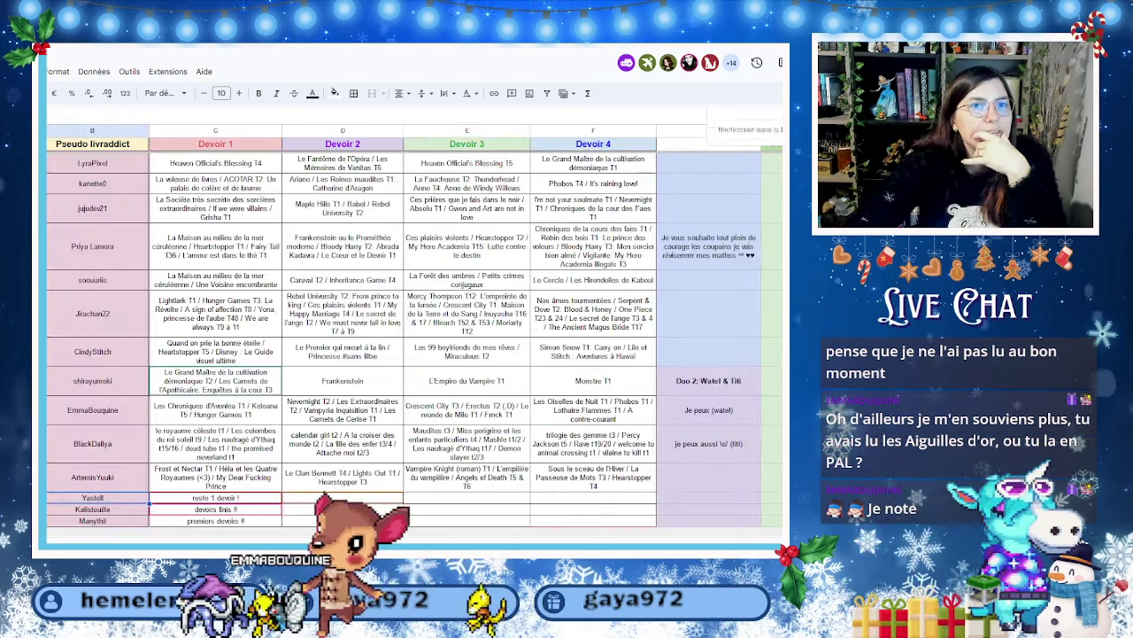
Read the "Pal Romans" list from Page 341 down to Les 100 for possible assignments.
key("ctrl+Tab")
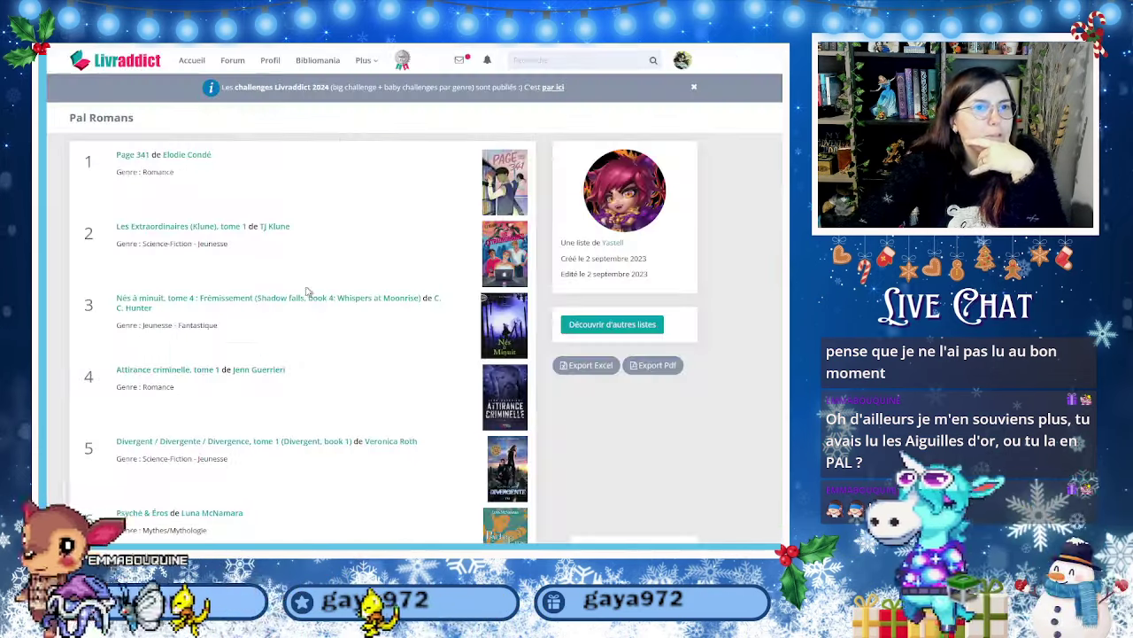
scroll(297, 331, "down", 5)
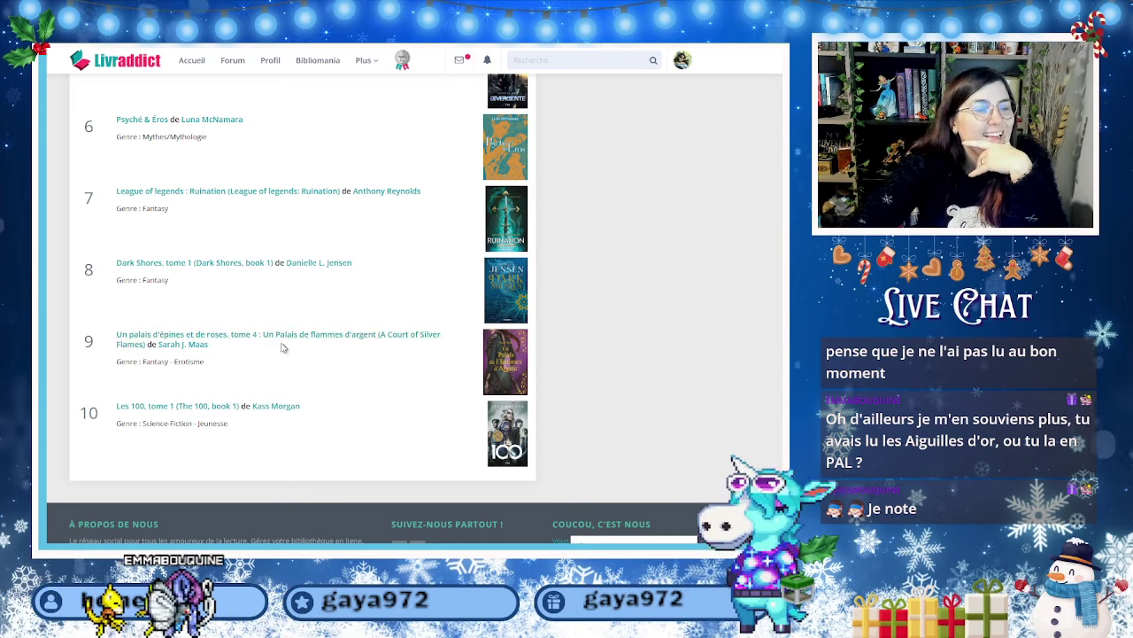
scroll(212, 355, "up", 5)
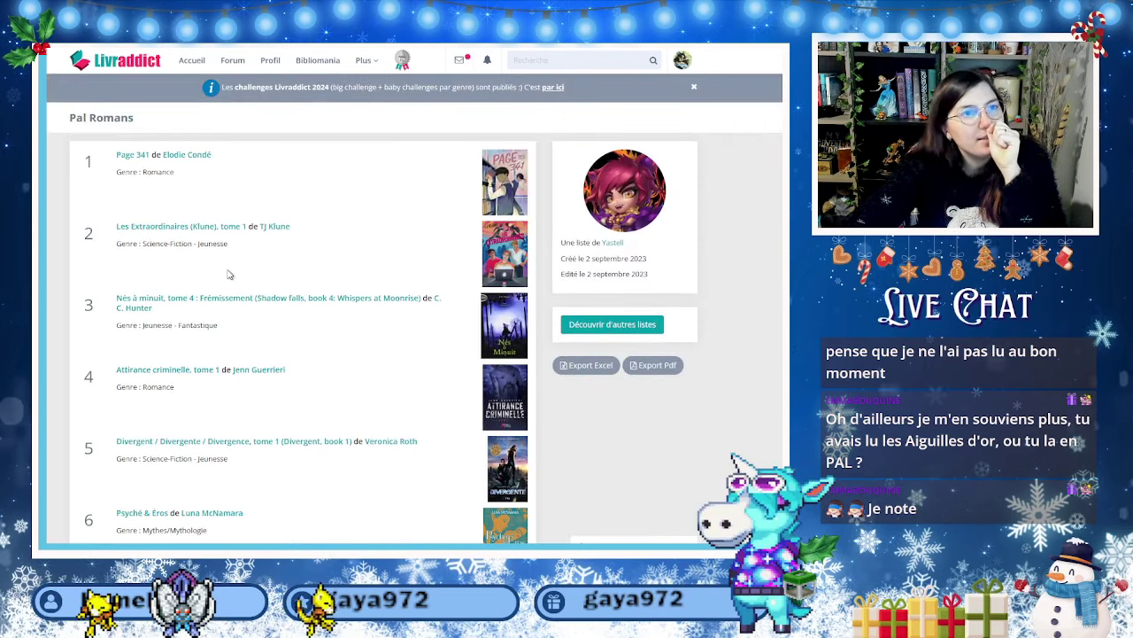
scroll(224, 286, "down", 1)
scroll(224, 286, "down", 1)
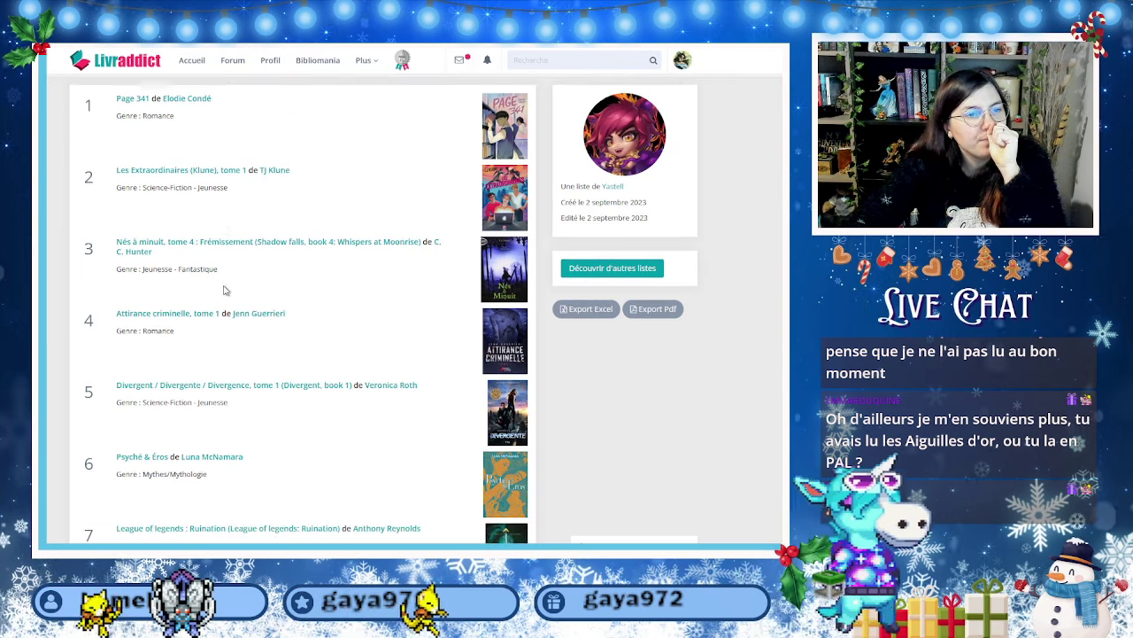
scroll(225, 288, "down", 2)
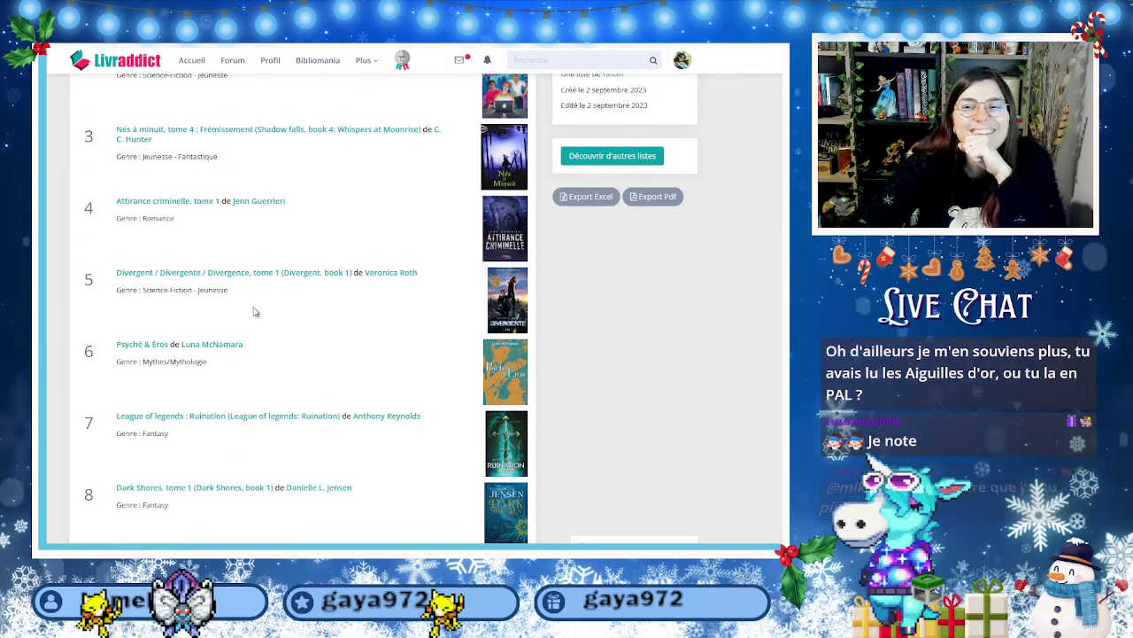
scroll(247, 323, "down", 1)
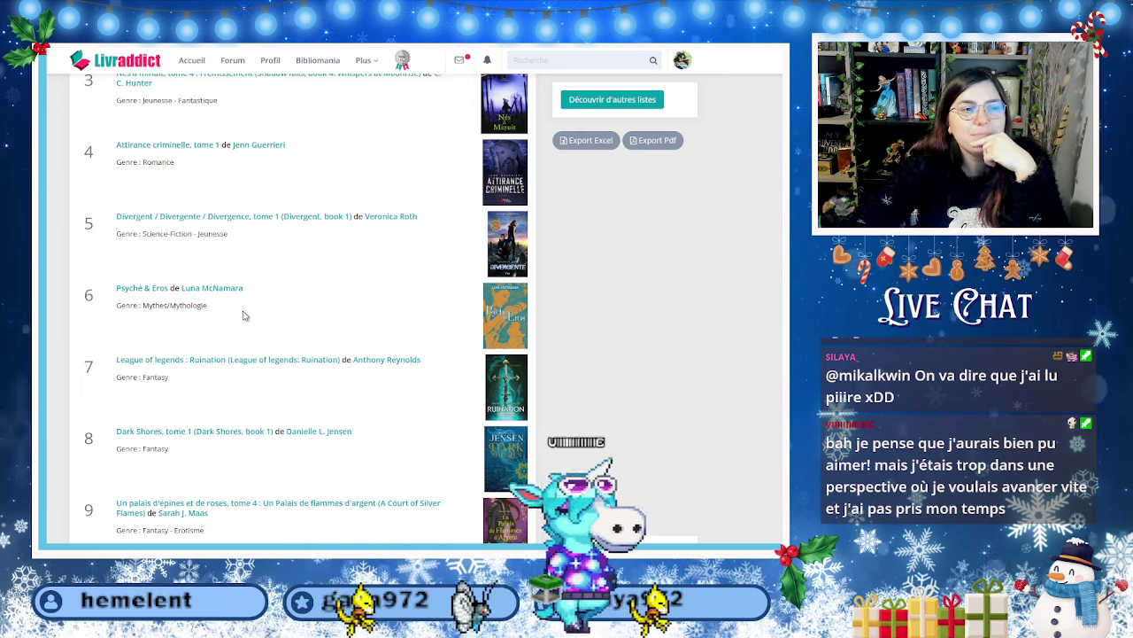
scroll(263, 412, "down", 2)
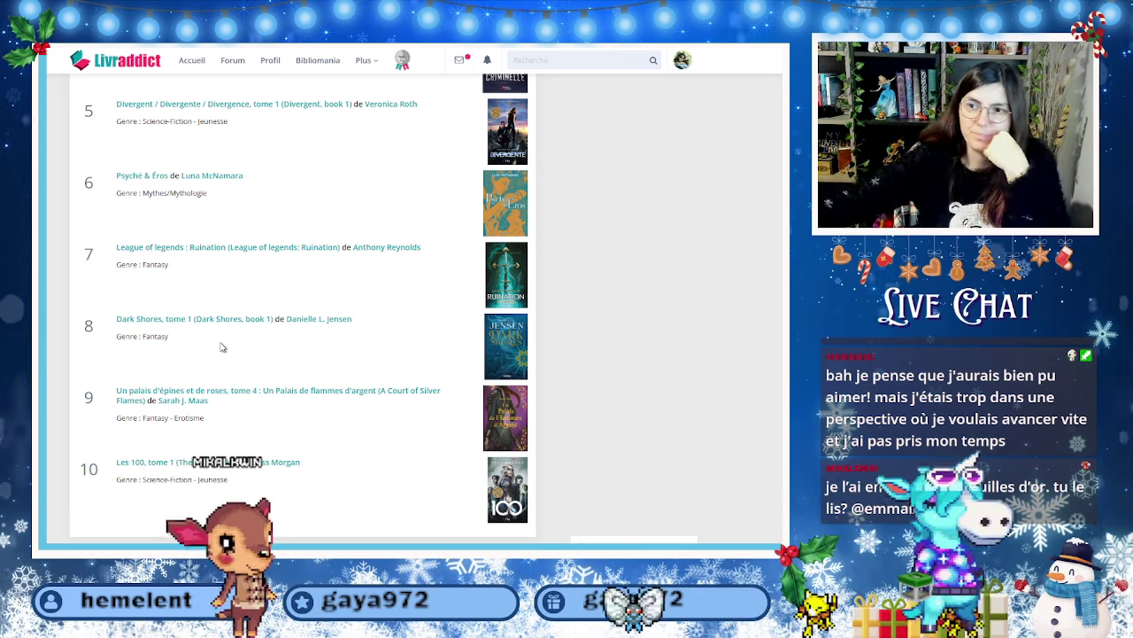
Check the participant's homework row in the spreadsheet, and review the middle entries of their "Pal Romans" list again.
key("ctrl+Tab")
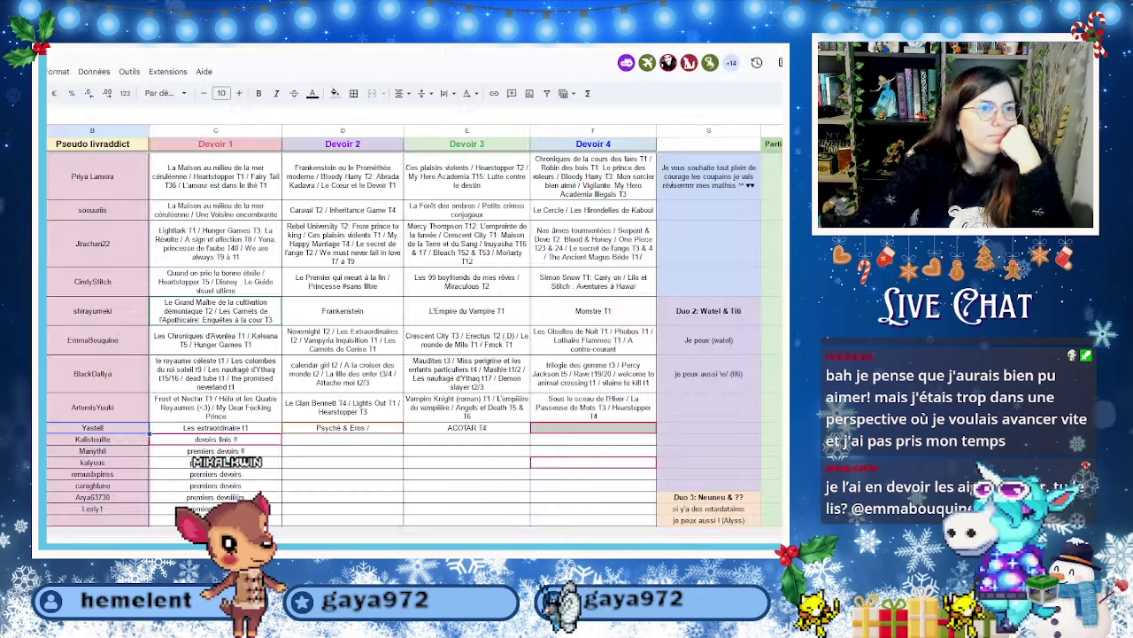
key("ctrl+Tab")
scroll(286, 304, "up", 3)
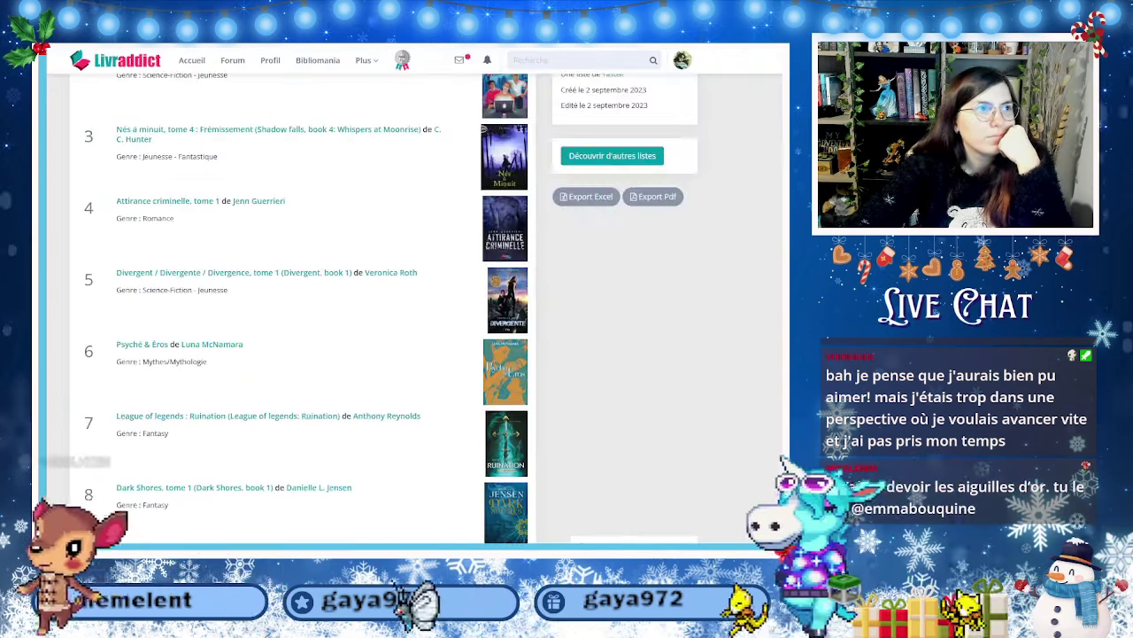
Read the latest post on the participant's profile, open their "Pile A Lire", and check their homework row in the spreadsheet.
key("alt+Left")
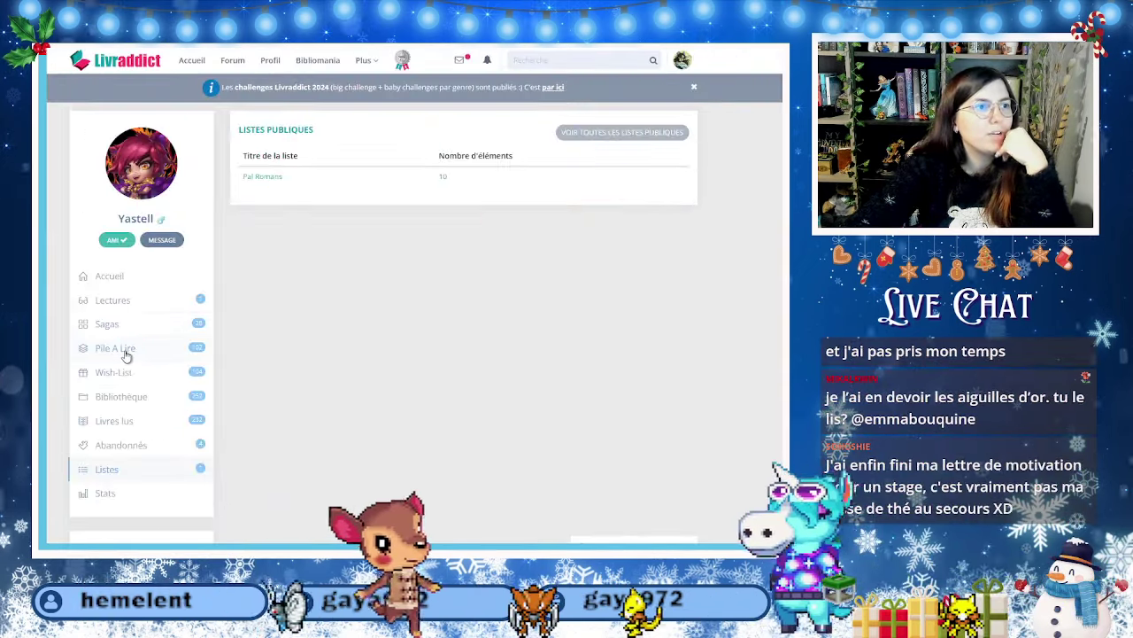
left_click(122, 349)
left_click(110, 277)
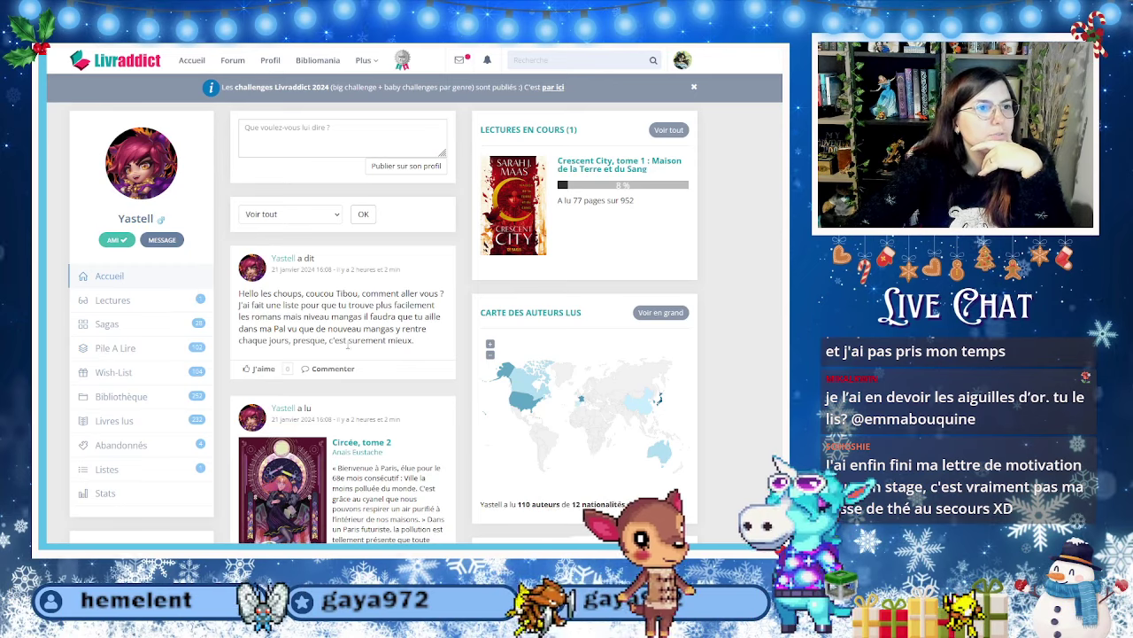
left_click(124, 351)
scroll(424, 413, "down", 1)
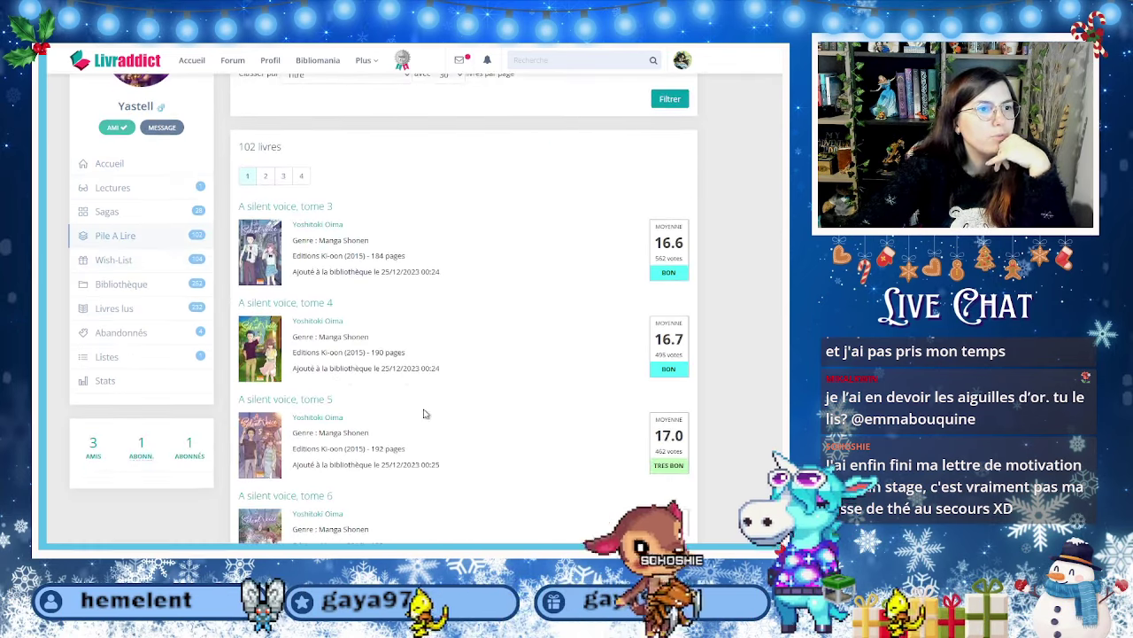
key("ctrl+Tab")
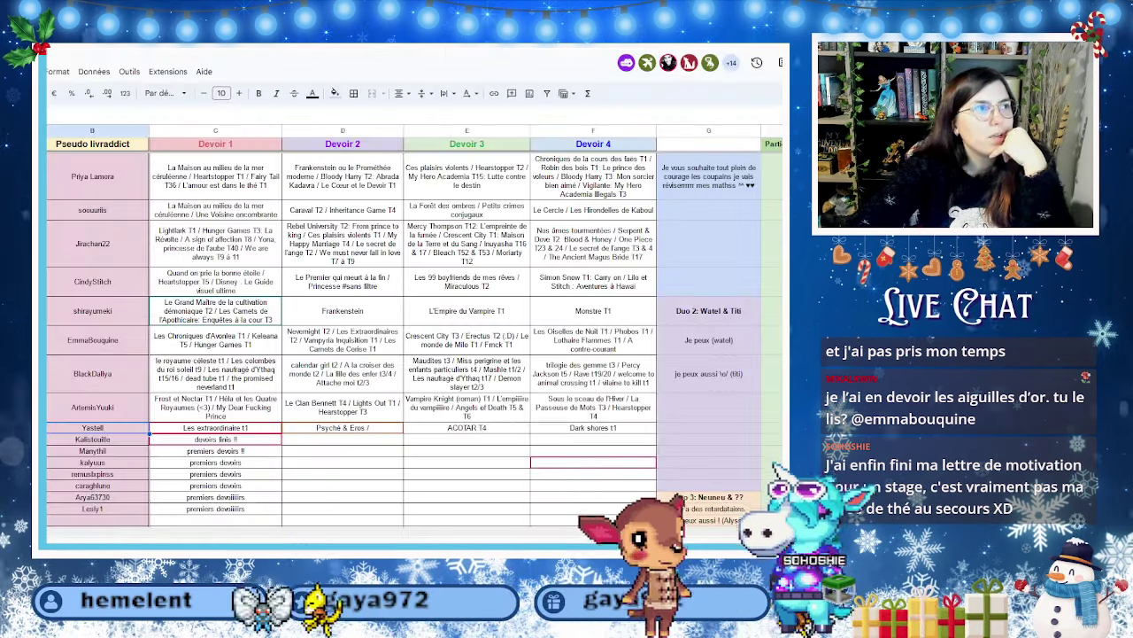
key("ctrl+shift+Tab")
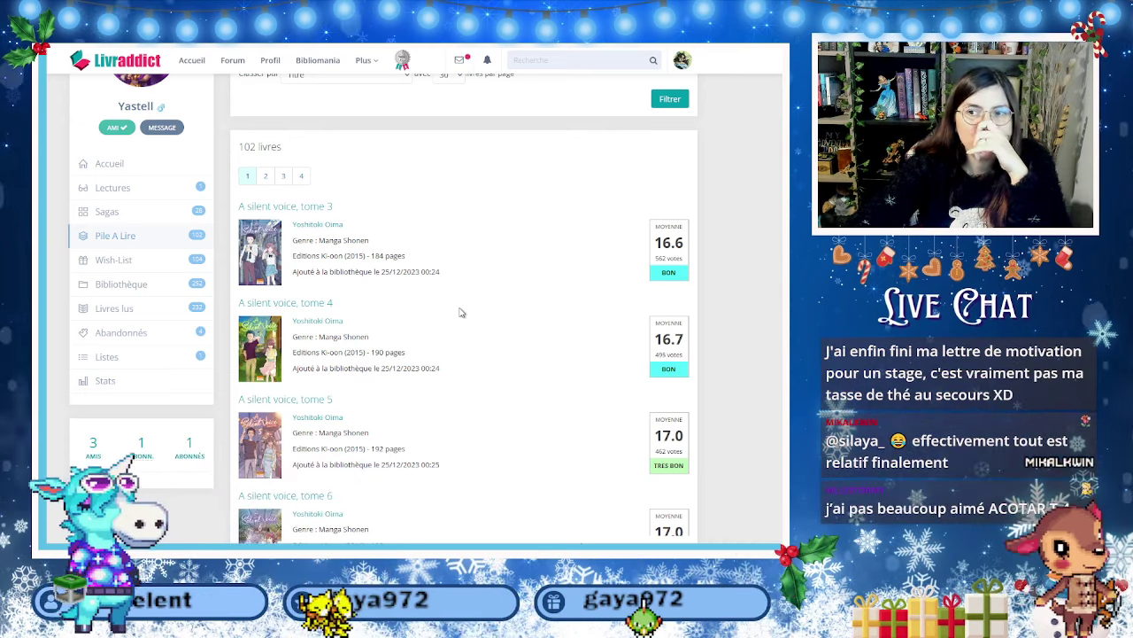
Read the reading pile from A silent voice down to Black Clover, tome 32, and compare it with the participant's homework row.
scroll(459, 312, "down", 2)
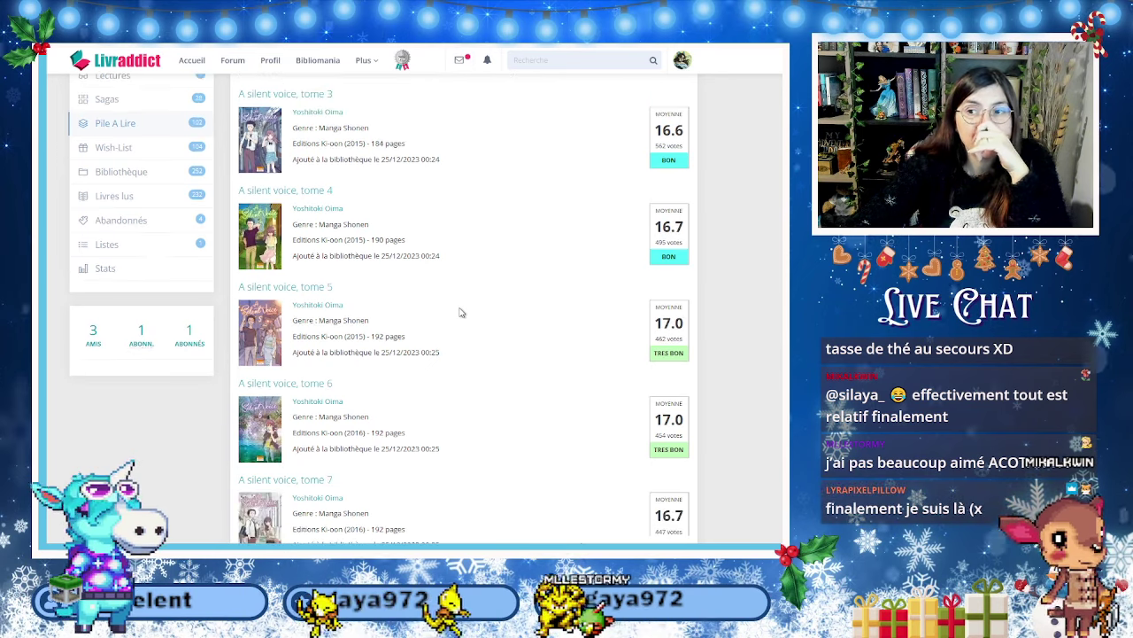
scroll(460, 312, "down", 2)
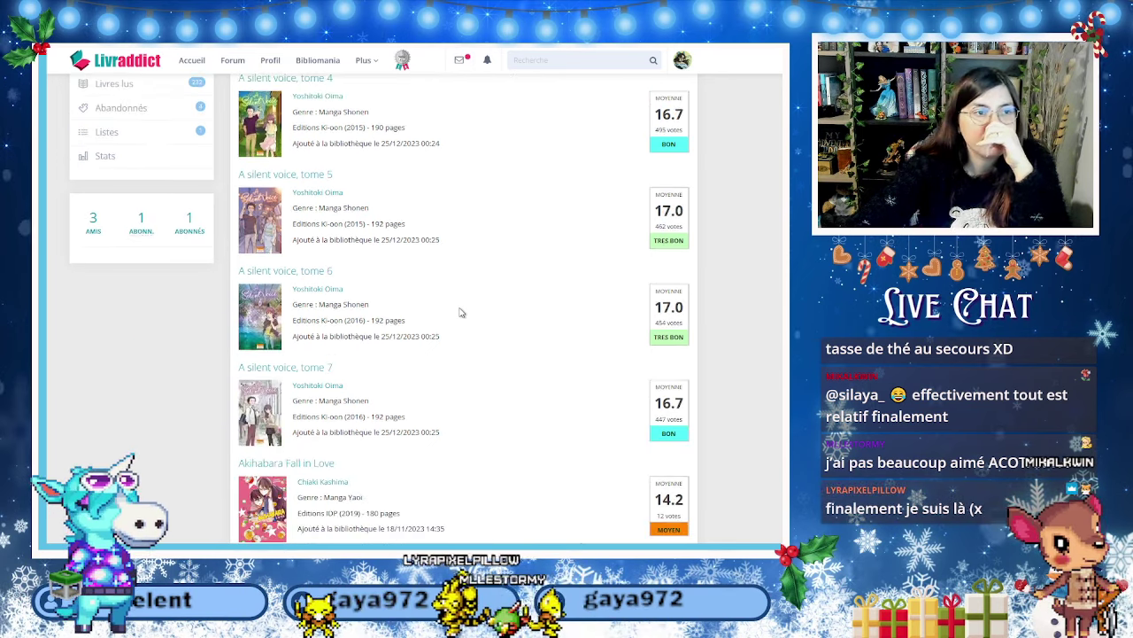
scroll(459, 312, "down", 4)
scroll(459, 311, "down", 6)
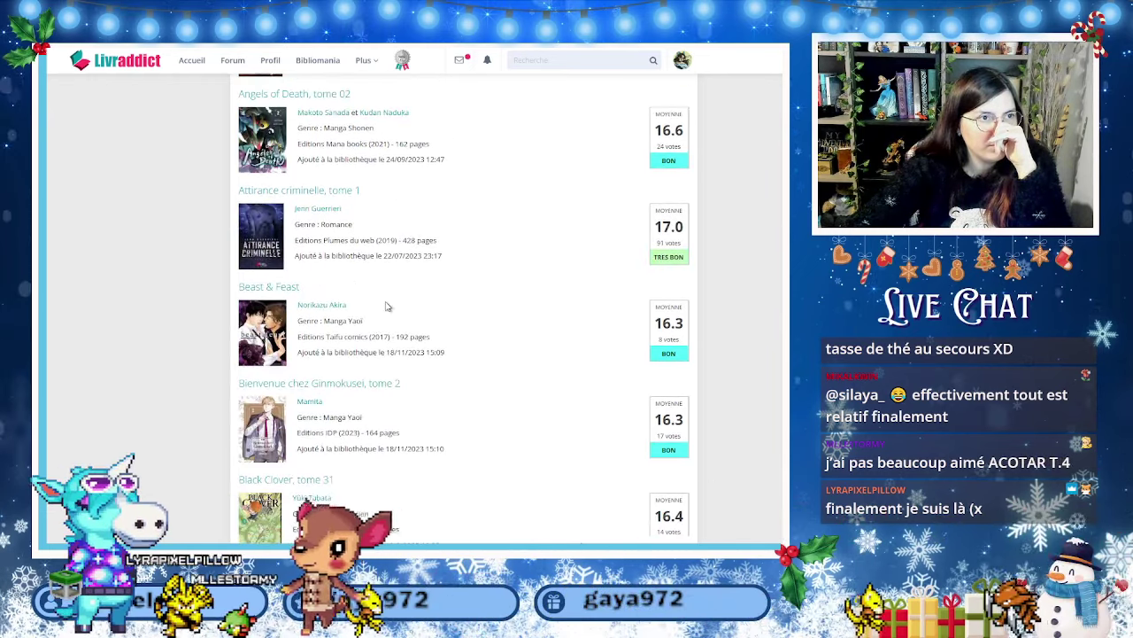
scroll(386, 307, "down", 2)
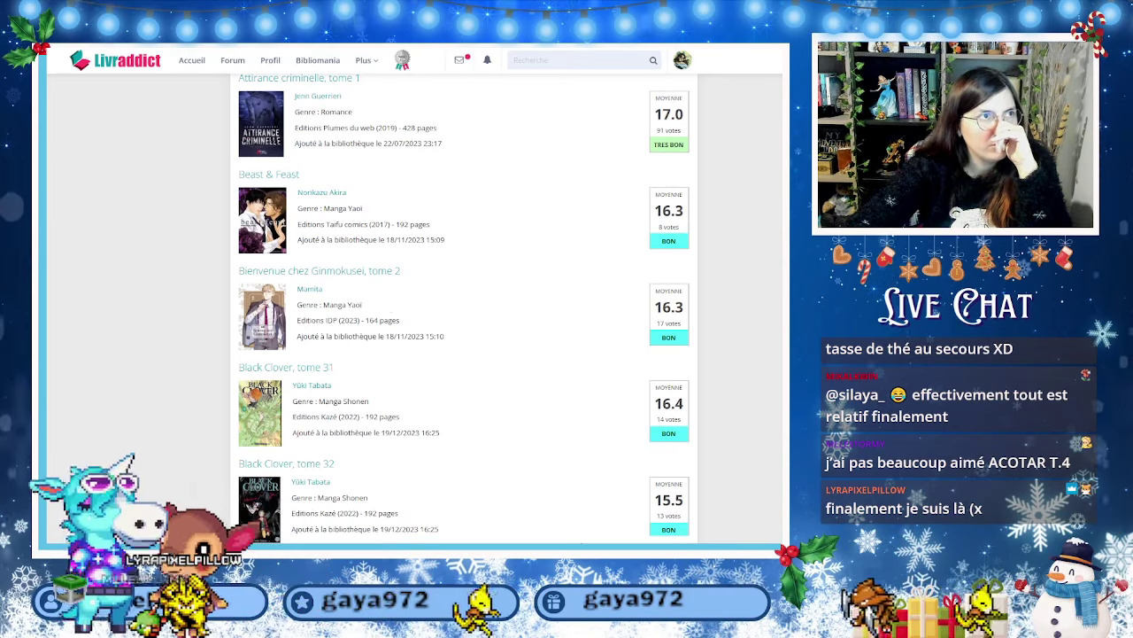
key("alt+Tab")
key("alt+Tab")
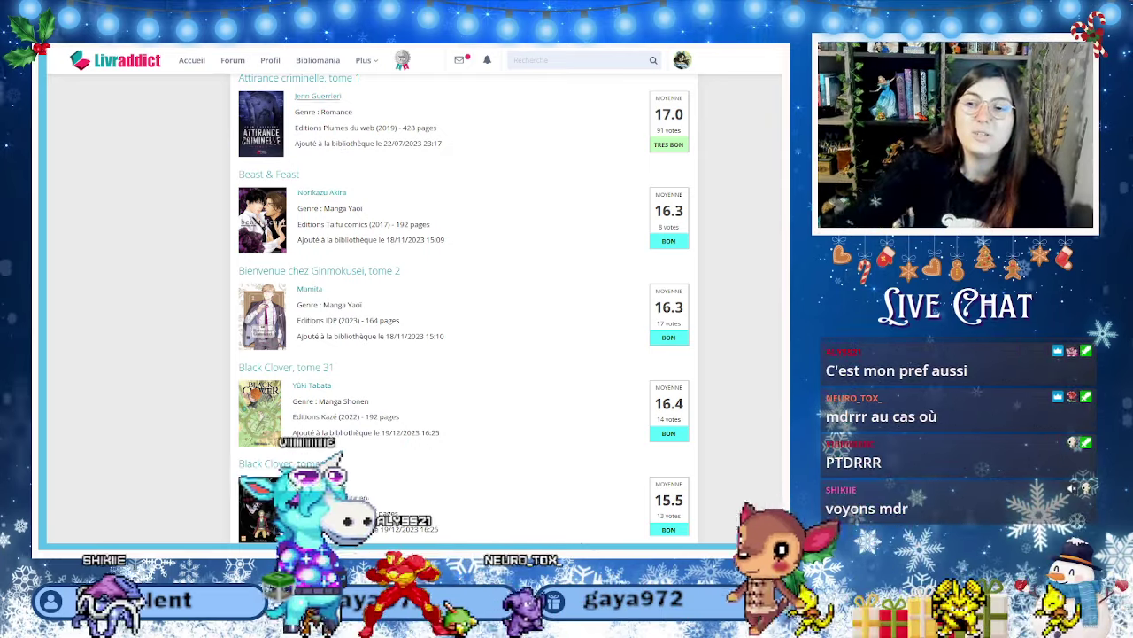
key("ctrl+Tab")
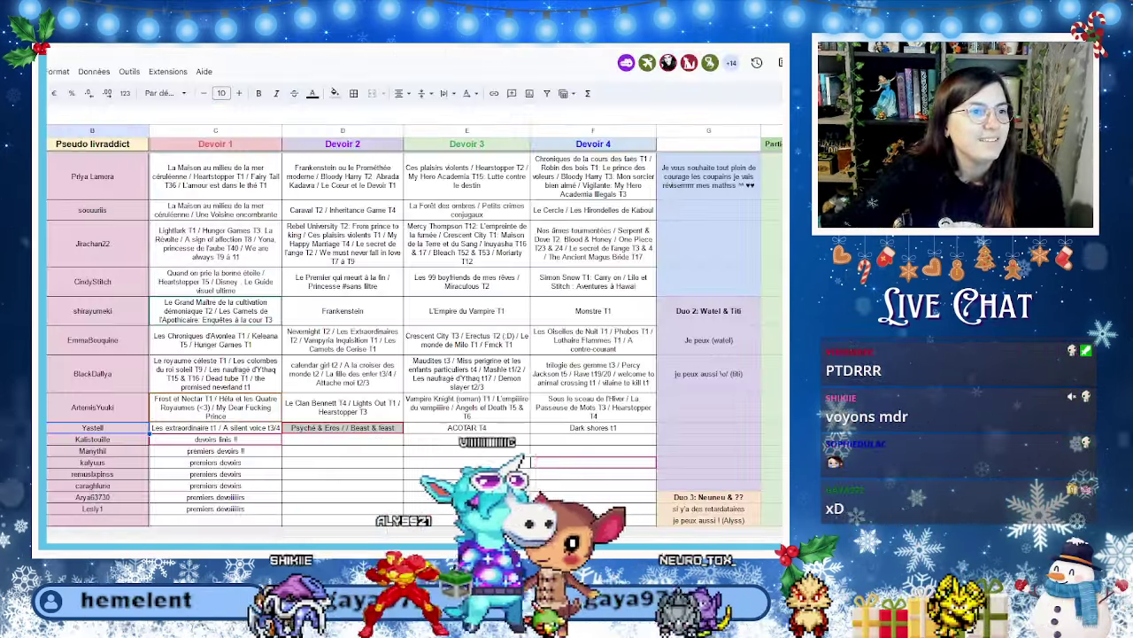
key("ctrl+Tab")
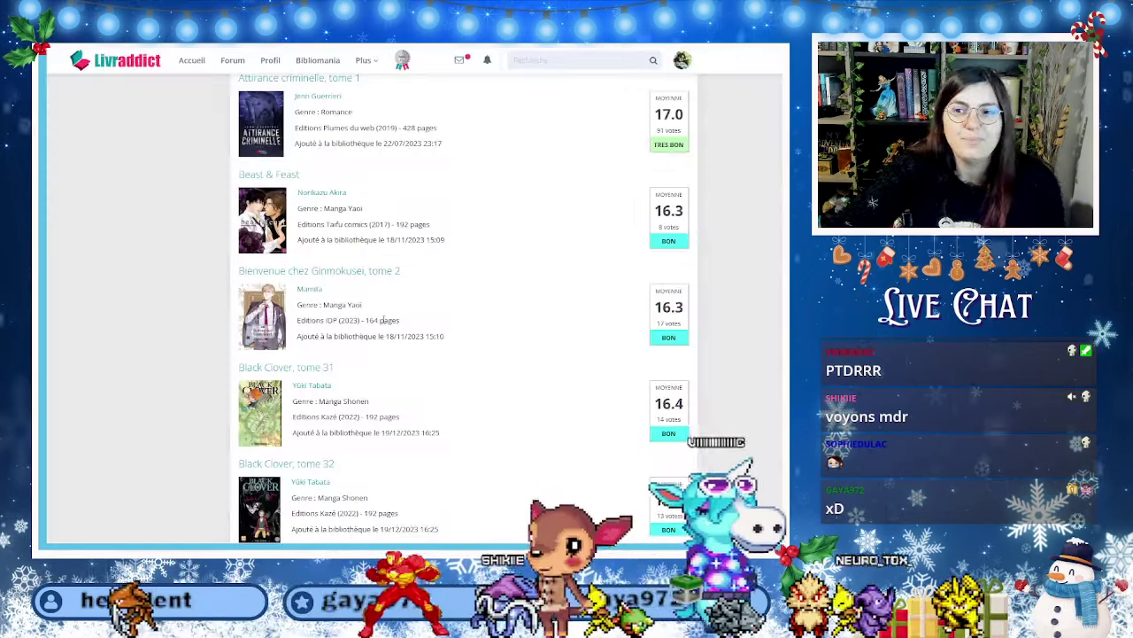
Read the rest of the reading pile's first page, from Blue Exorcist down to Daisy Jealousy.
scroll(508, 313, "down", 5)
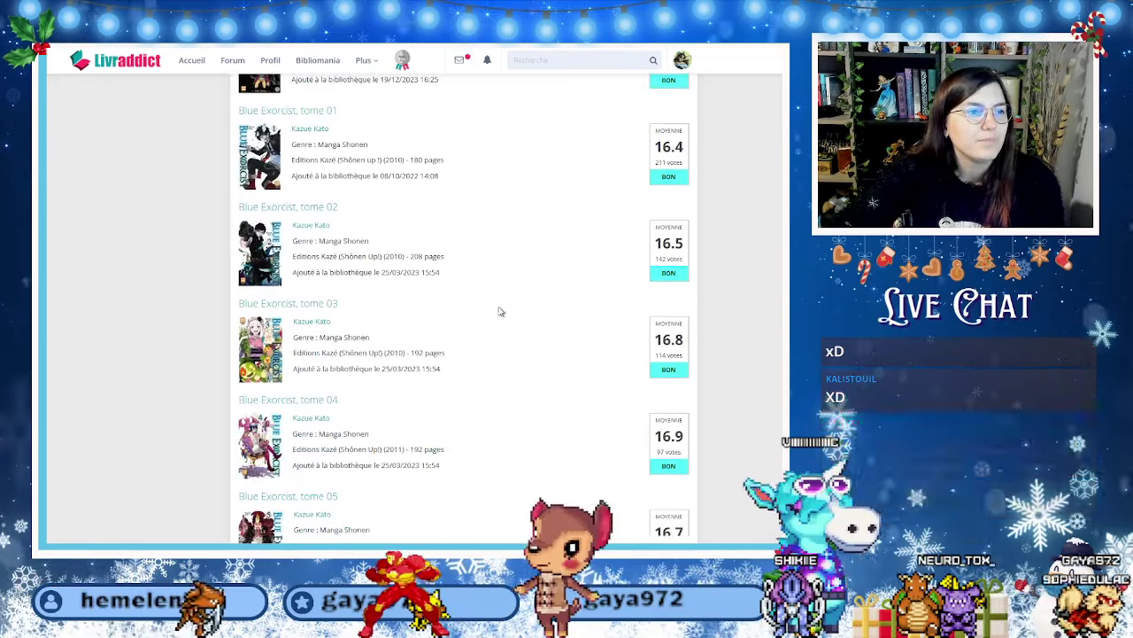
scroll(508, 311, "down", 5)
scroll(492, 318, "down", 4)
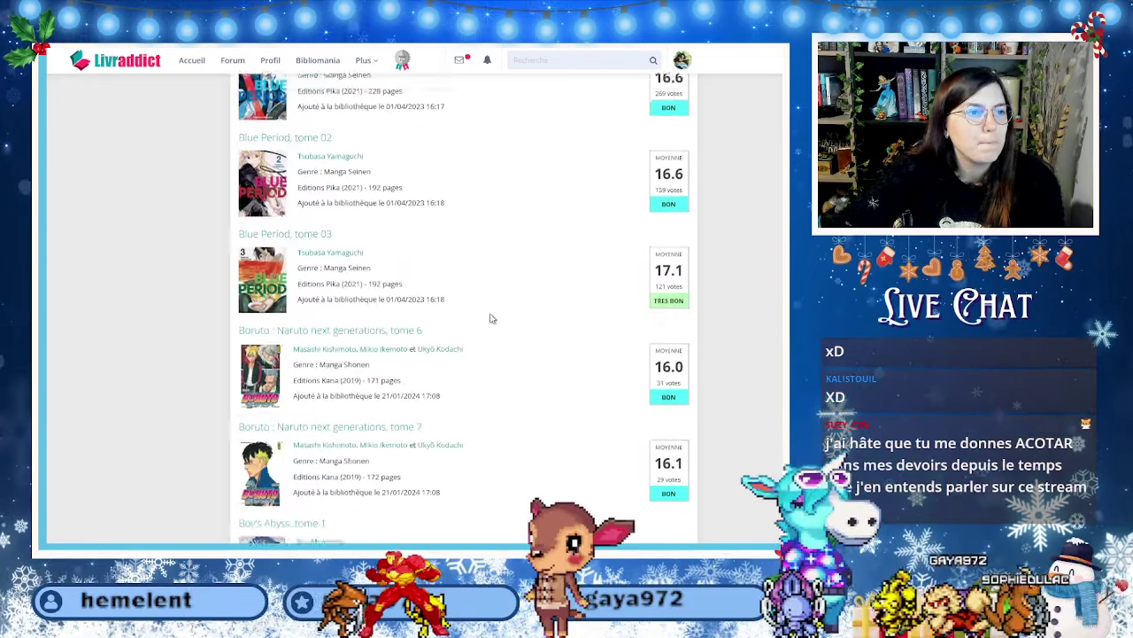
scroll(492, 318, "down", 6)
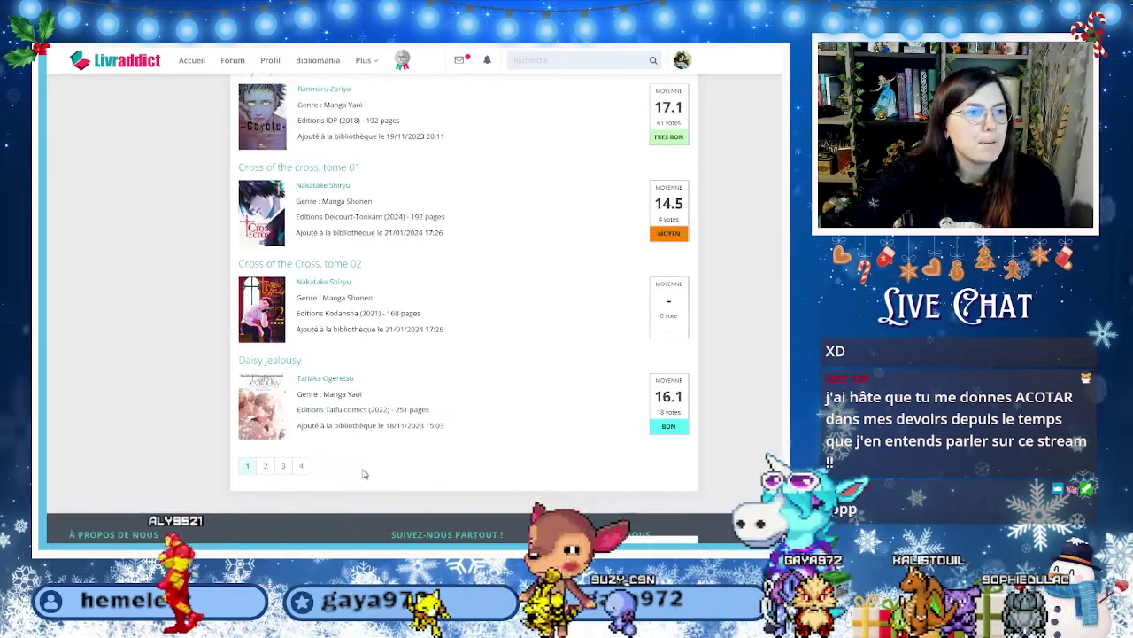
Open page 4 of the reading pile and read it to its last entry, checking the participant's homework row midway.
left_click(301, 465)
scroll(410, 458, "down", 4)
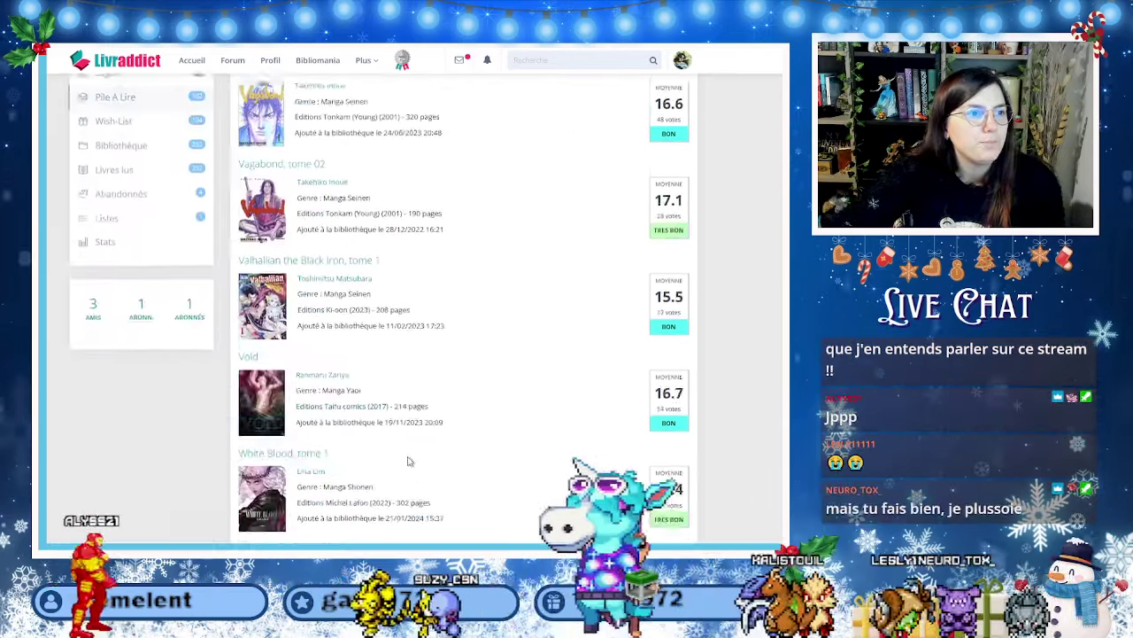
scroll(409, 461, "down", 2)
scroll(413, 456, "down", 5)
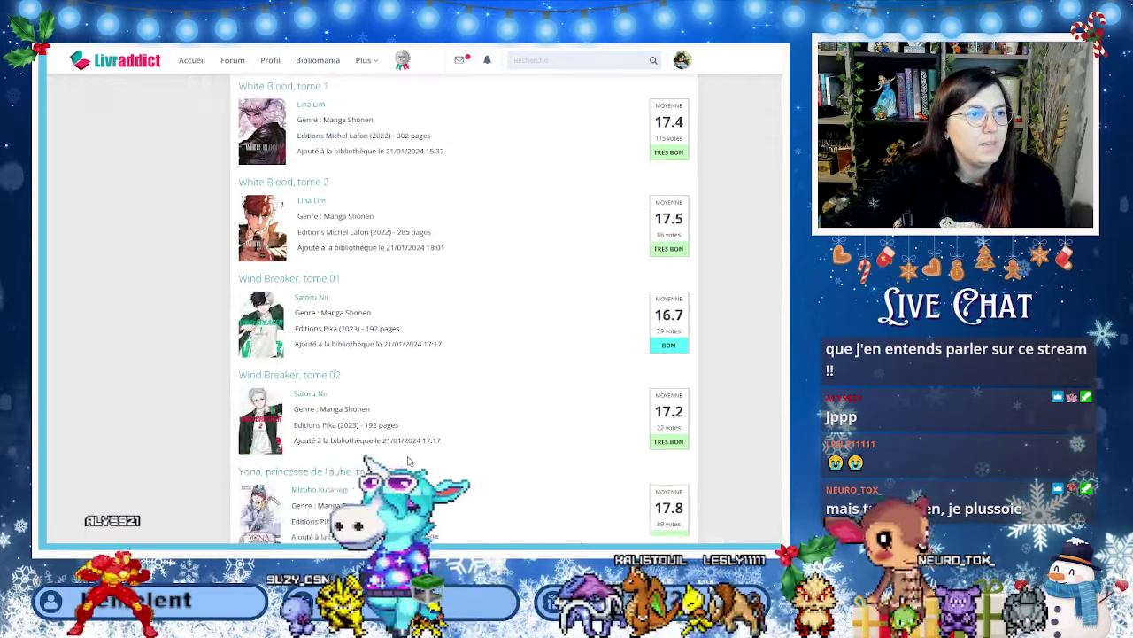
key("ctrl+Tab")
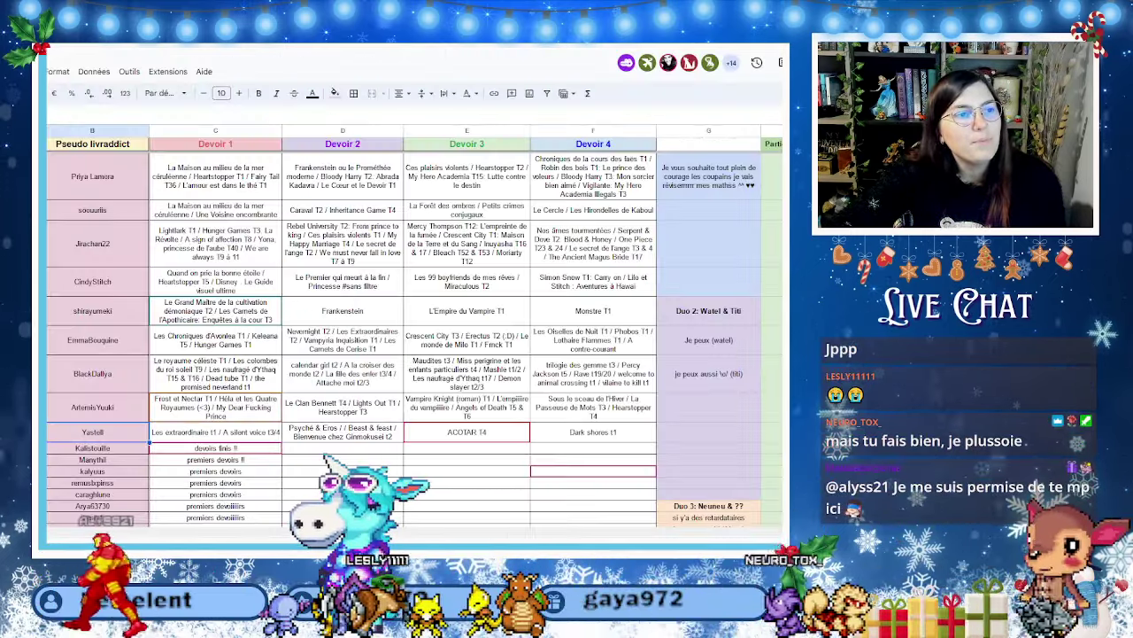
key("ctrl+shift+Tab")
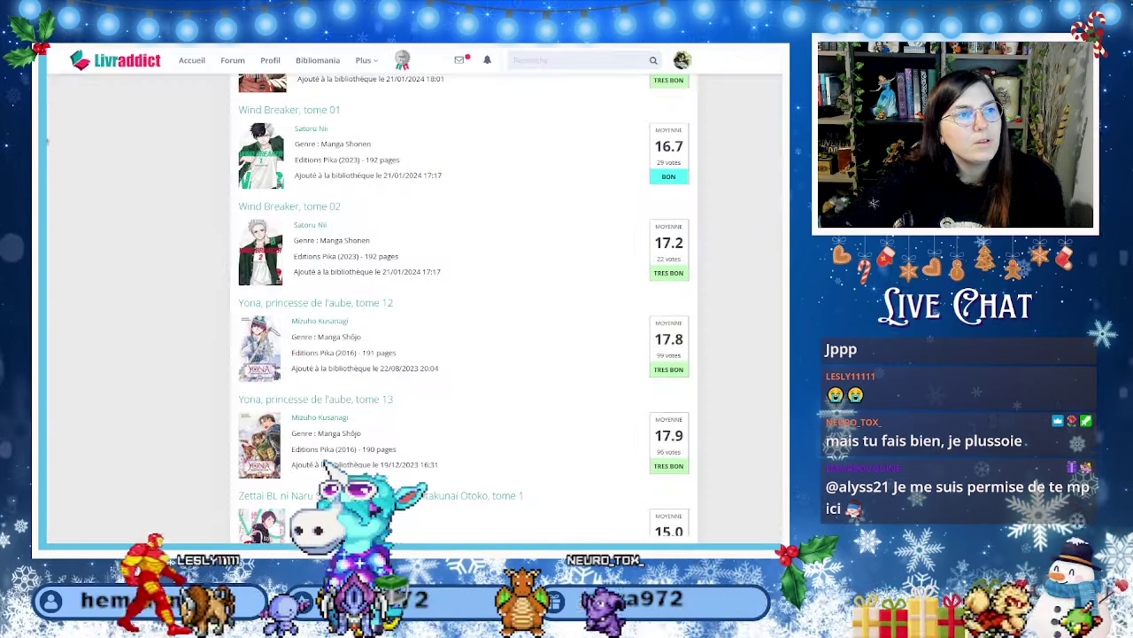
scroll(504, 392, "down", 3)
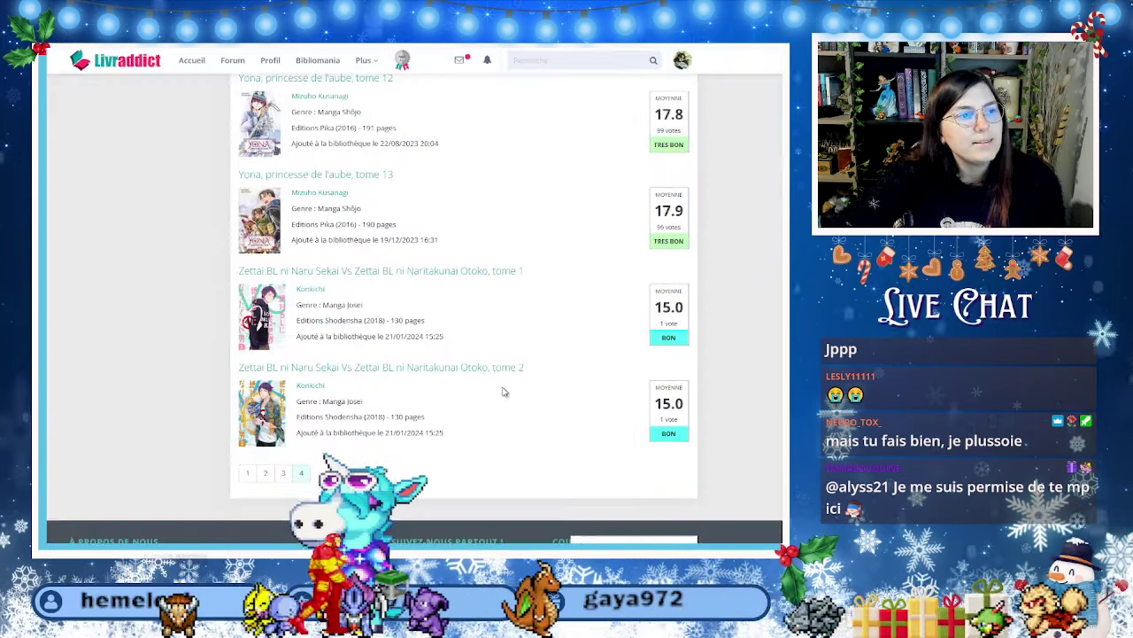
Open page 3 of the reading pile and read it down to Un palais d'épines et de roses, tome 4.
left_click(285, 473)
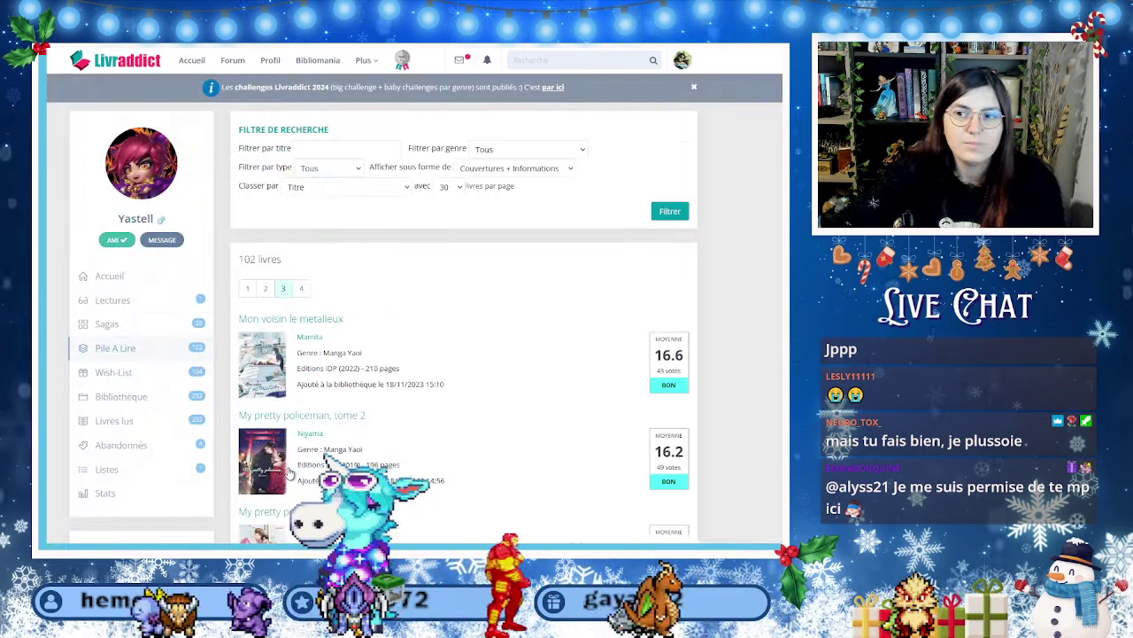
scroll(433, 461, "down", 2)
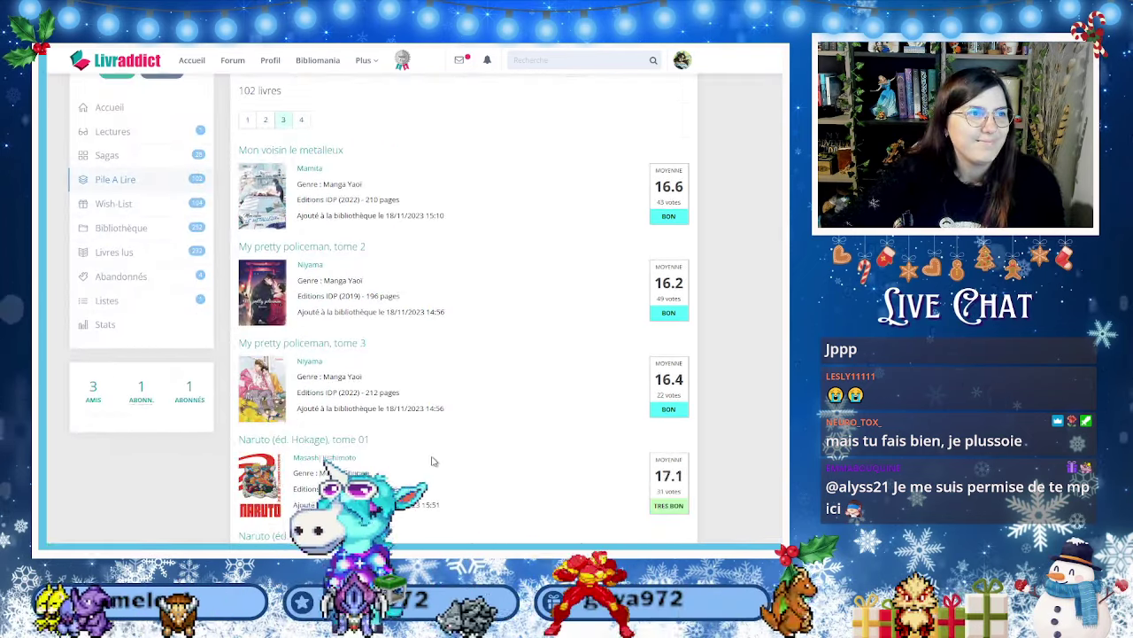
scroll(434, 461, "down", 2)
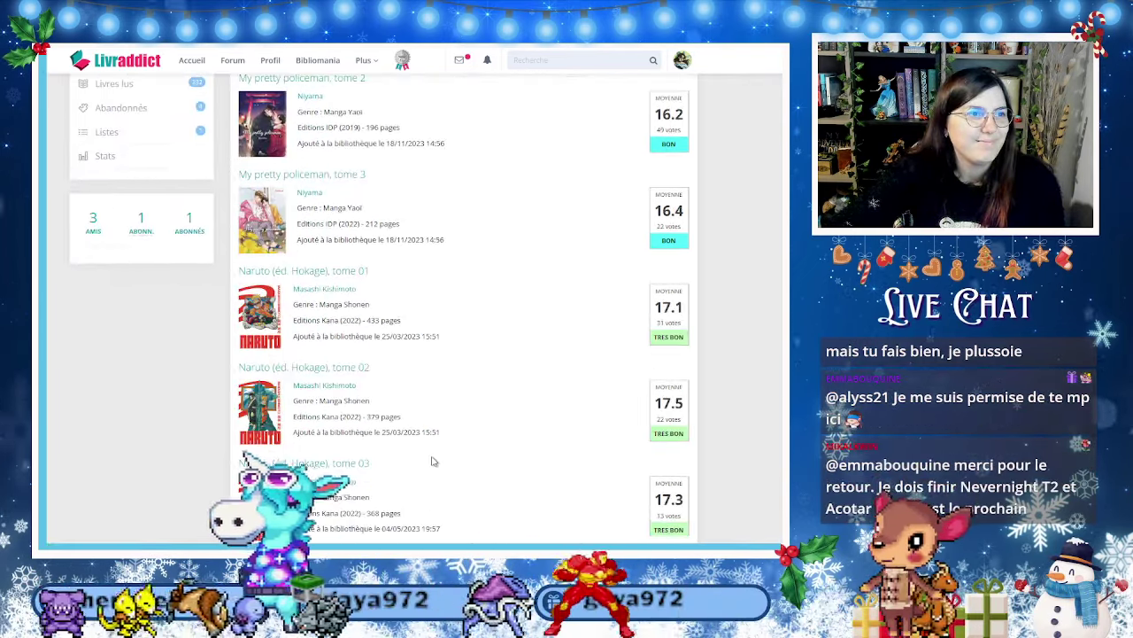
scroll(434, 461, "down", 5)
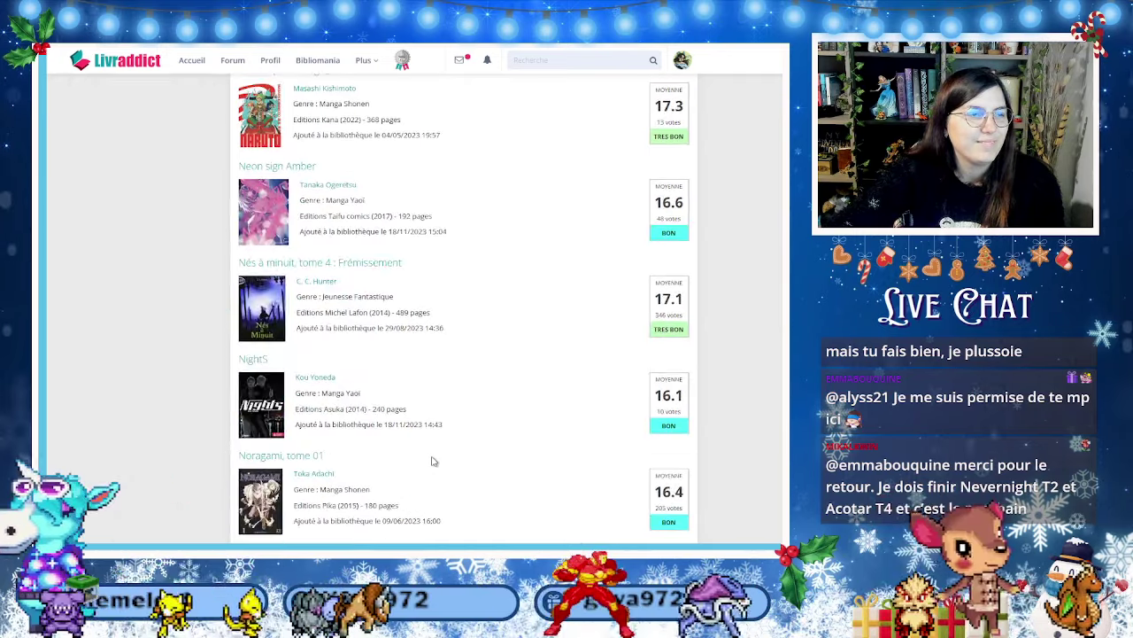
scroll(434, 461, "down", 1)
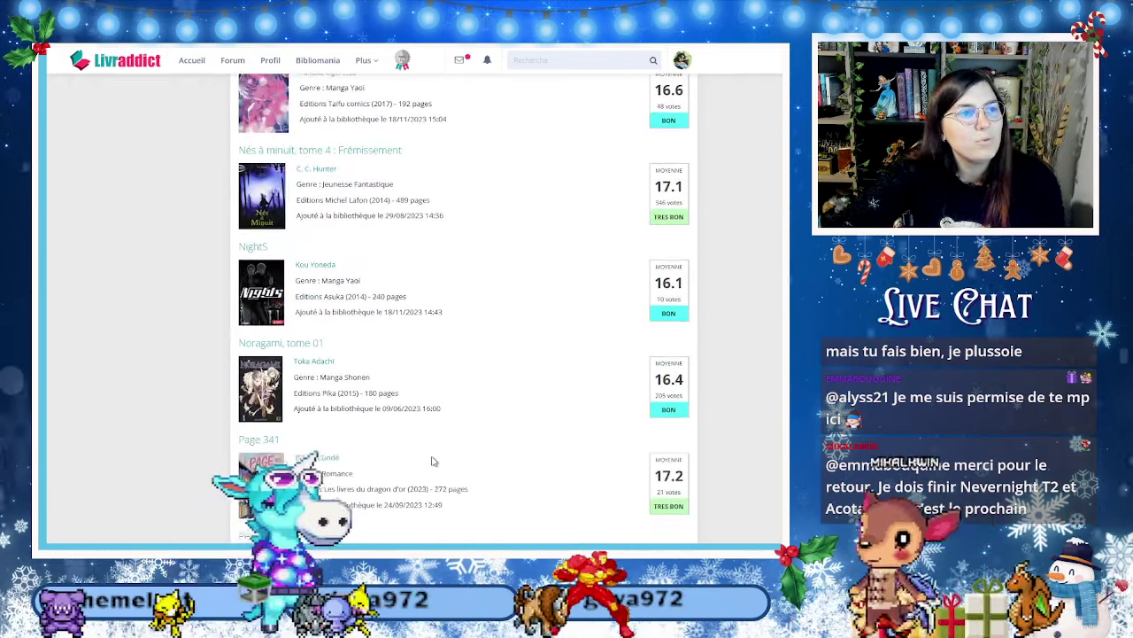
scroll(436, 465, "down", 3)
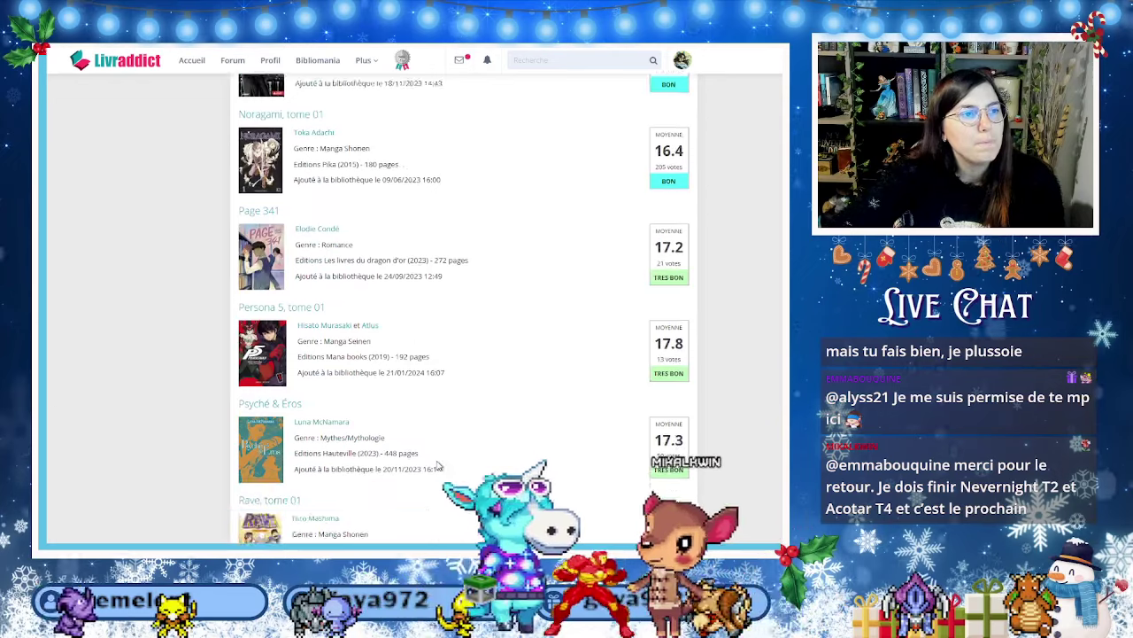
scroll(436, 465, "down", 4)
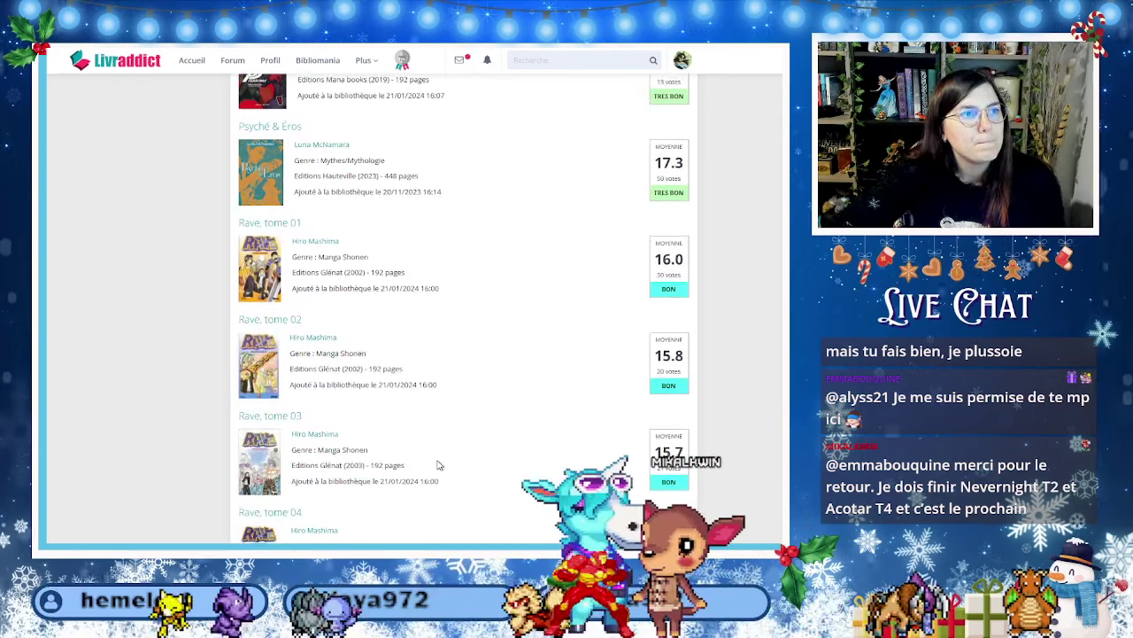
scroll(437, 463, "down", 6)
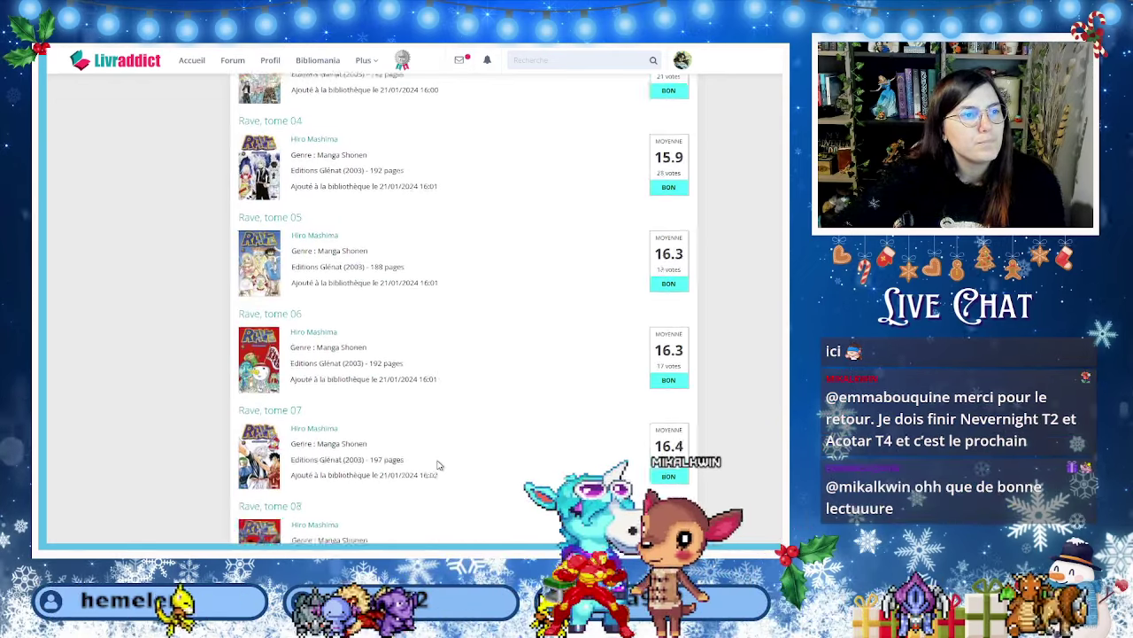
scroll(437, 465, "up", 8)
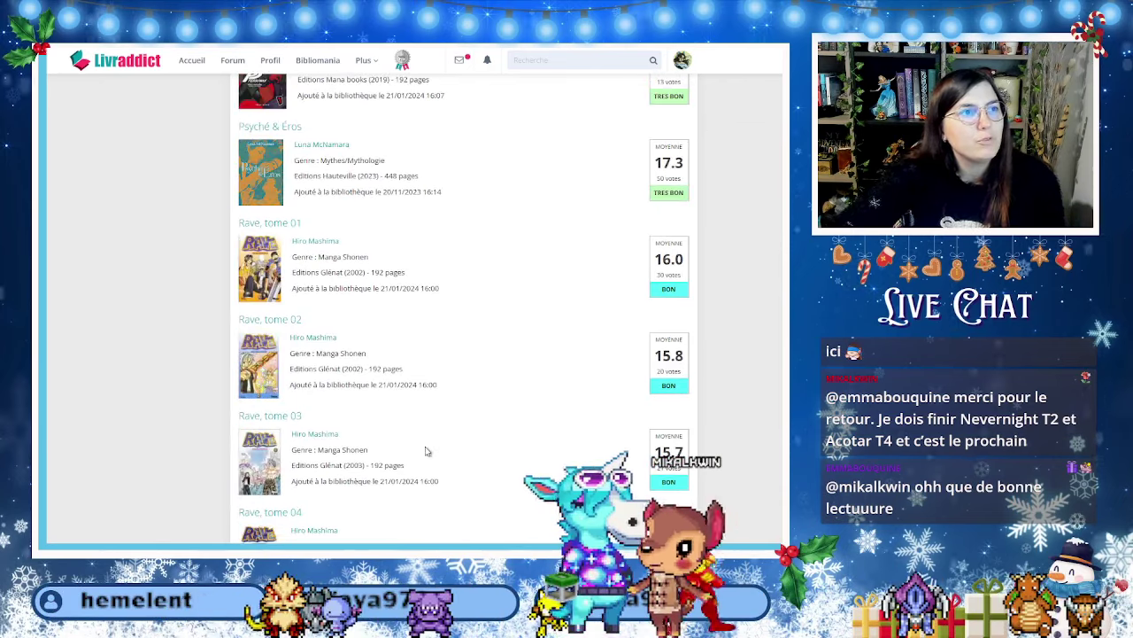
scroll(425, 451, "down", 8)
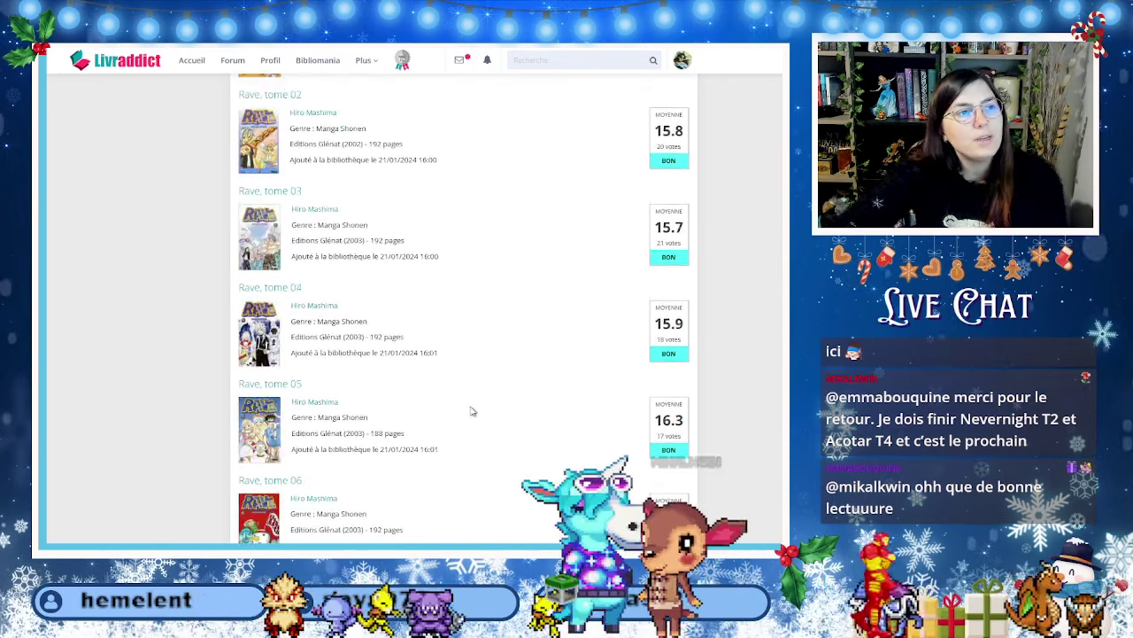
scroll(472, 411, "down", 9)
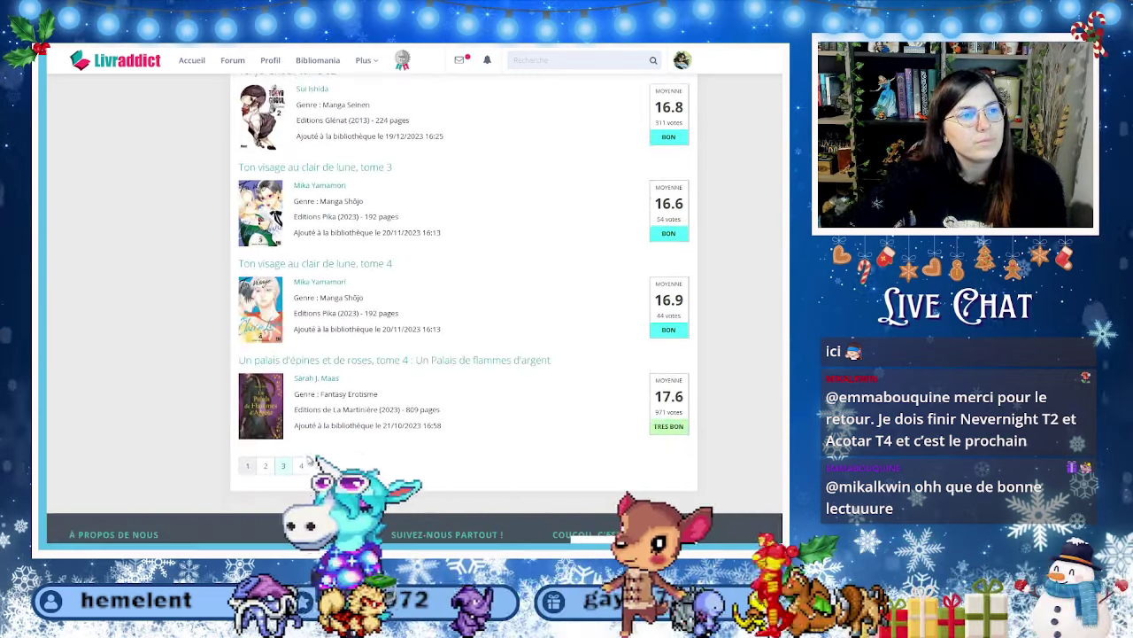
Recheck the first page of the reading pile around Black Clover and Blue Exorcist, and compare it with the participant's homework row.
key("ctrl+Tab")
key("ctrl+shift+Tab")
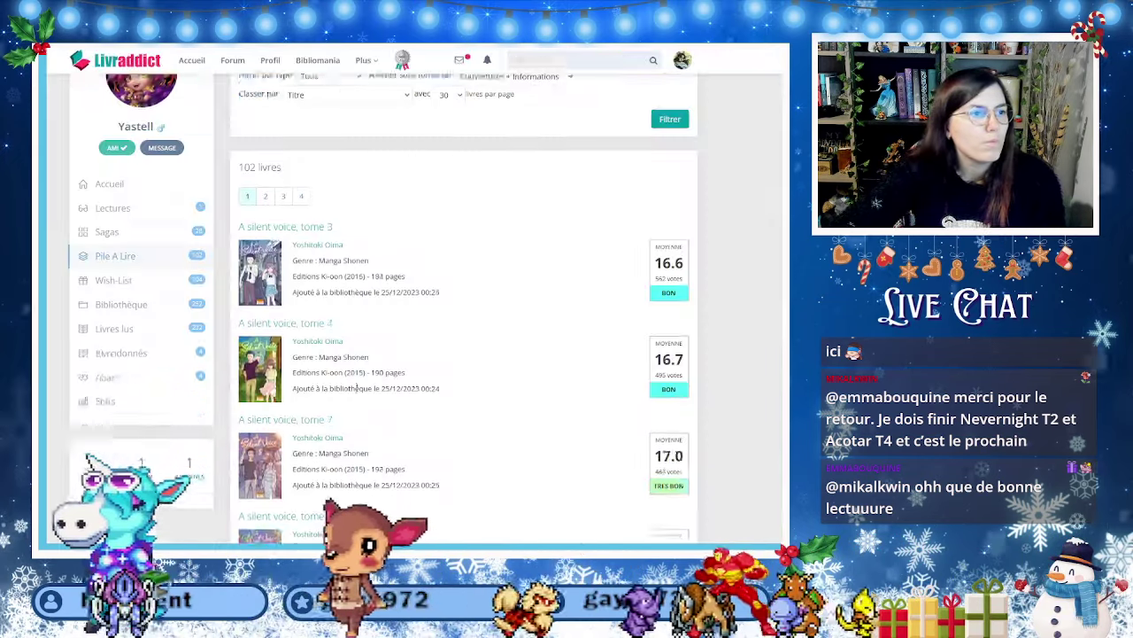
scroll(361, 389, "down", 10)
scroll(434, 407, "down", 5)
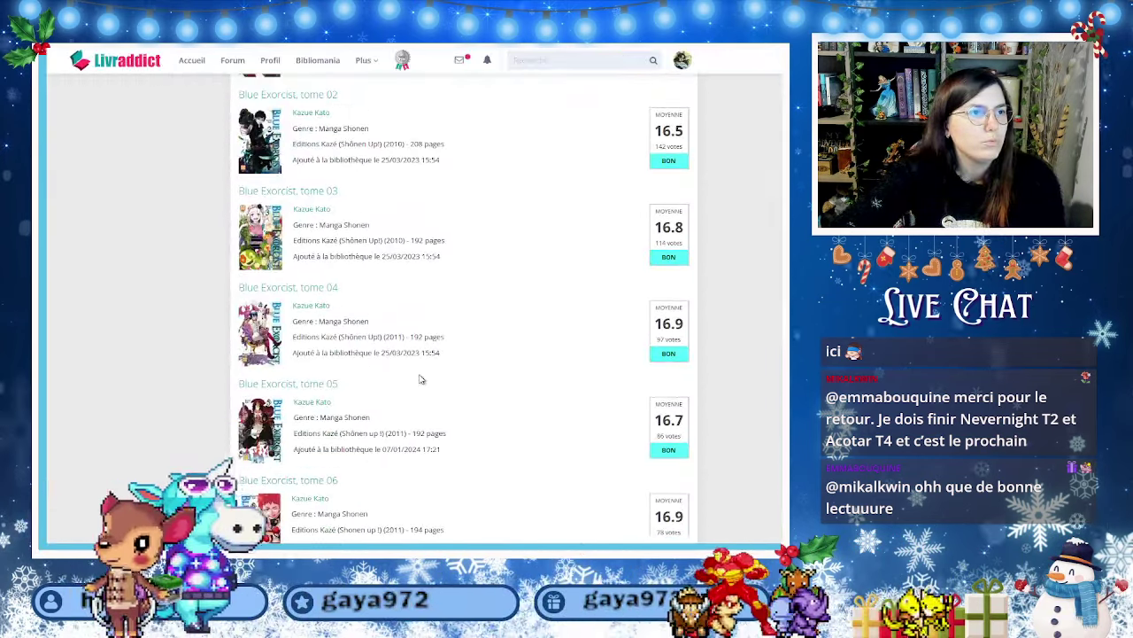
scroll(421, 379, "up", 3)
scroll(413, 379, "up", 2)
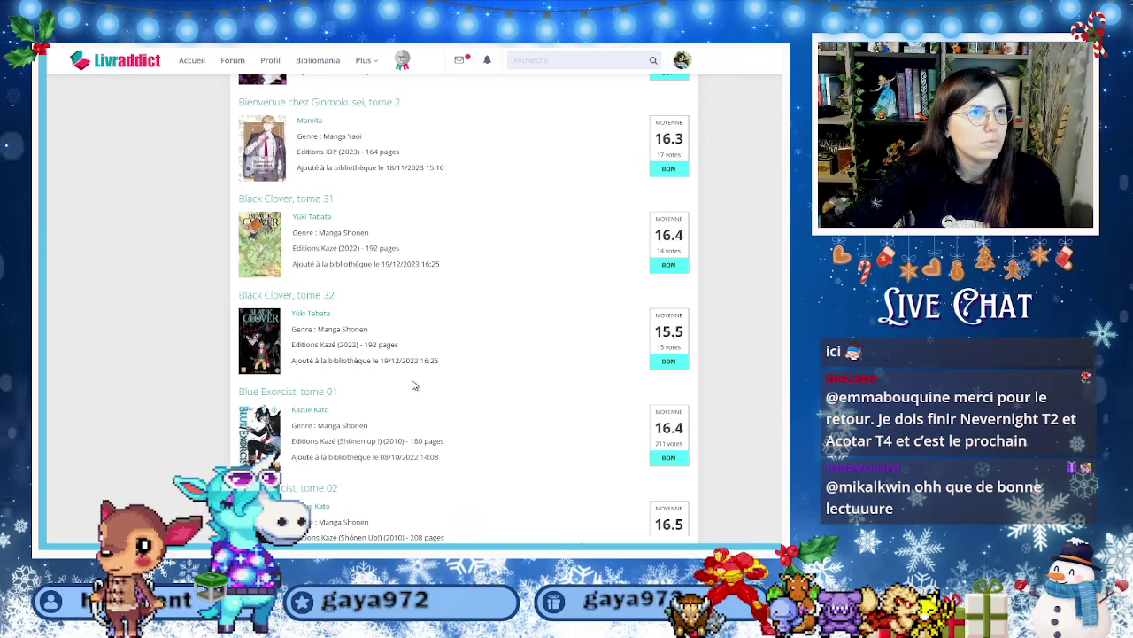
scroll(413, 384, "up", 1)
key("ctrl+Tab")
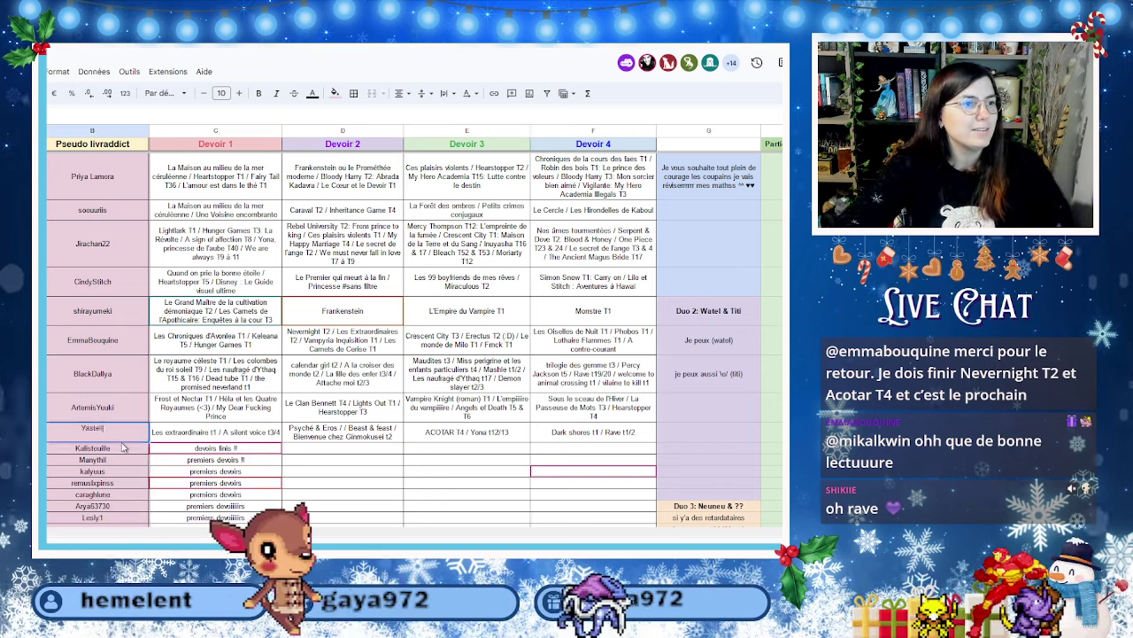
Copy the next participant's username from the spreadsheet and open the matching member profile on Livraddict.
double_click(53, 447)
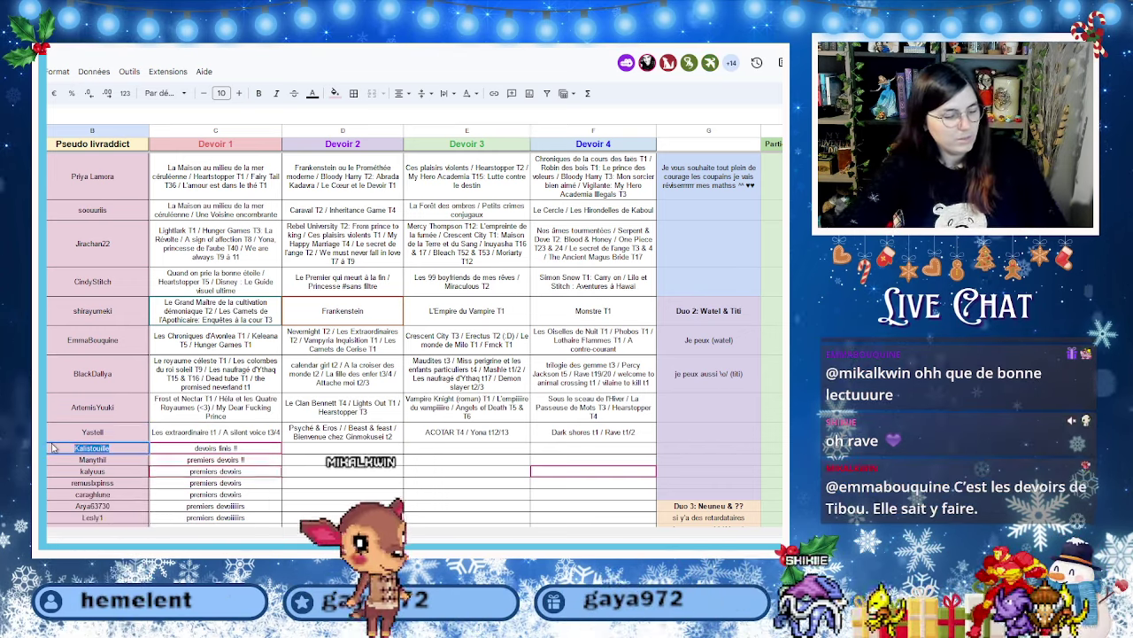
left_click(343, 471)
key("ctrl+Tab")
left_click(102, 211)
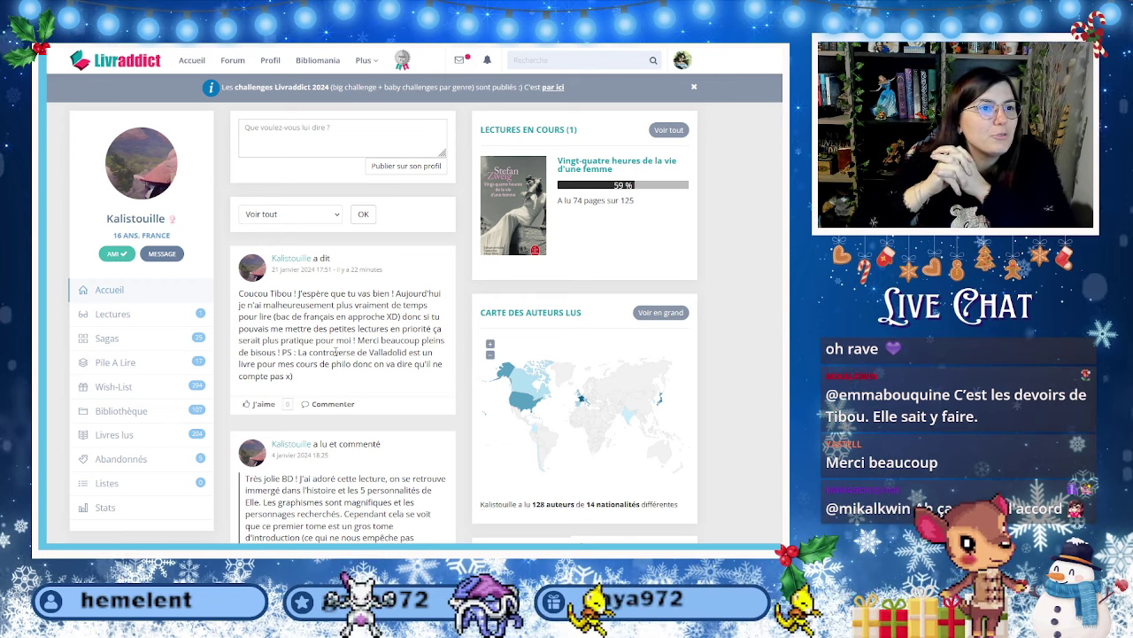
Open the participant's reading pile and review its titles between Blackwater and Oliver Twist, tome 2, glancing at the spreadsheet.
left_click(121, 411)
scroll(579, 385, "down", 15)
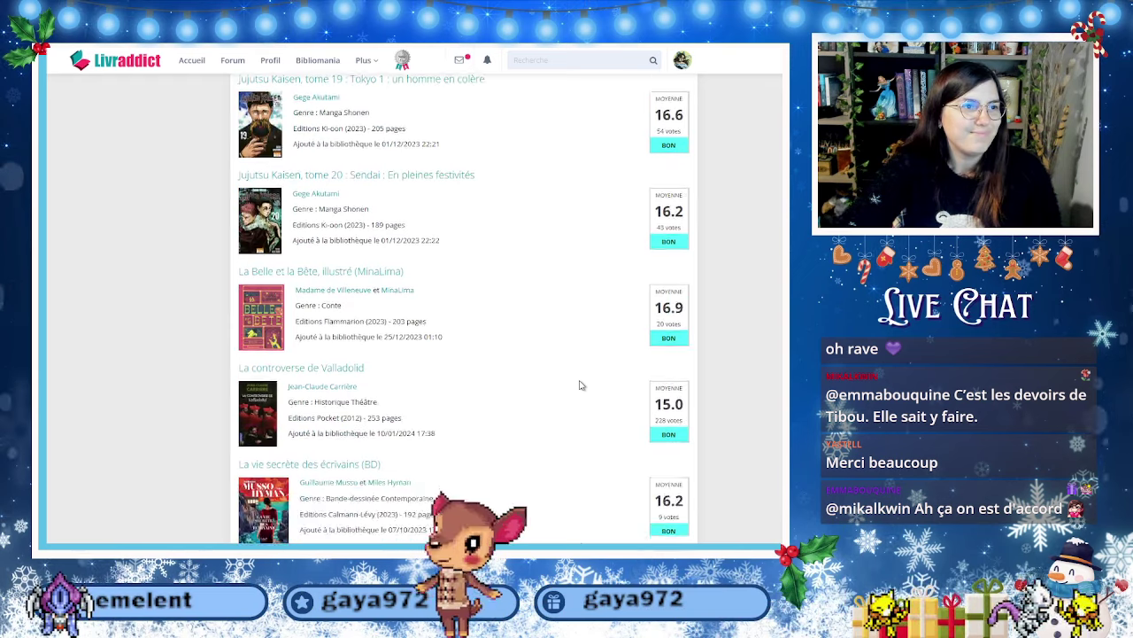
scroll(534, 302, "down", 3)
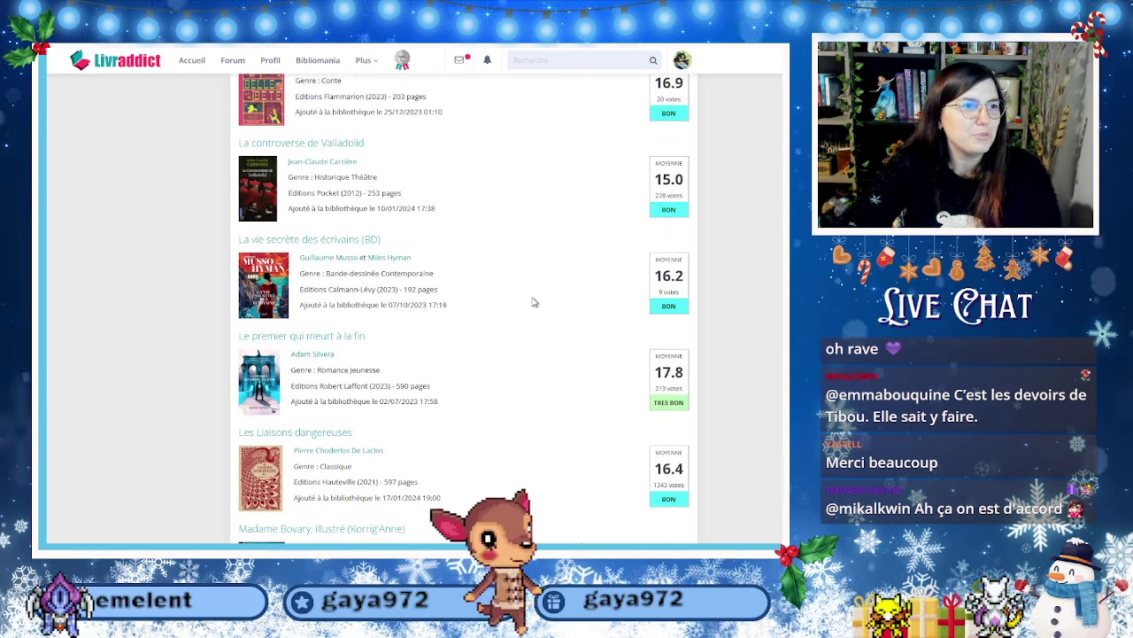
scroll(534, 302, "down", 4)
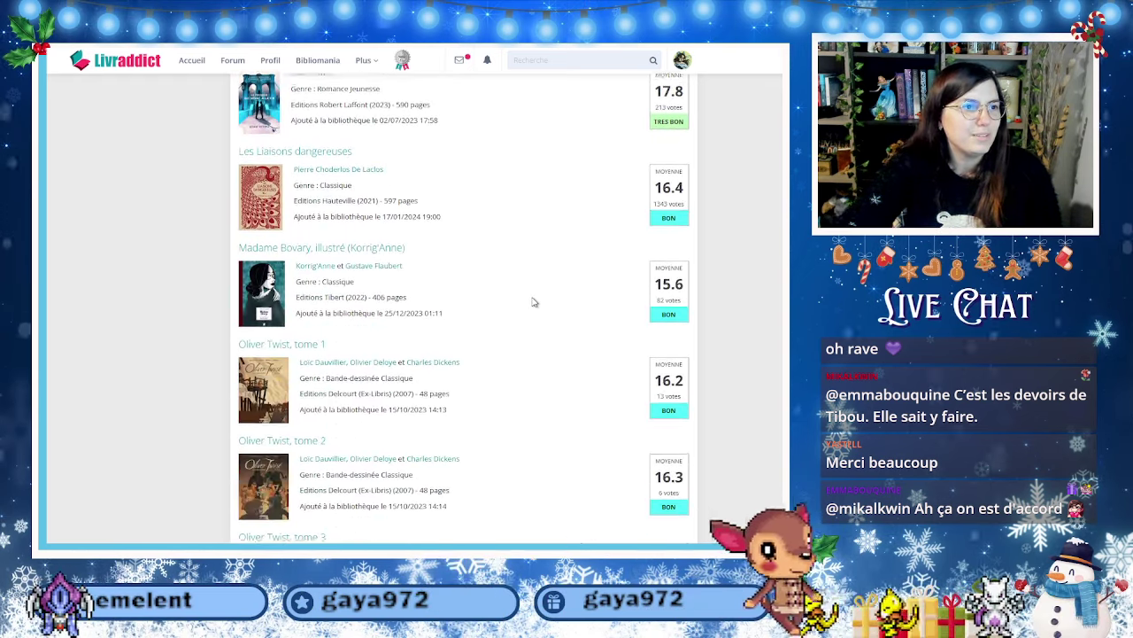
scroll(534, 302, "up", 10)
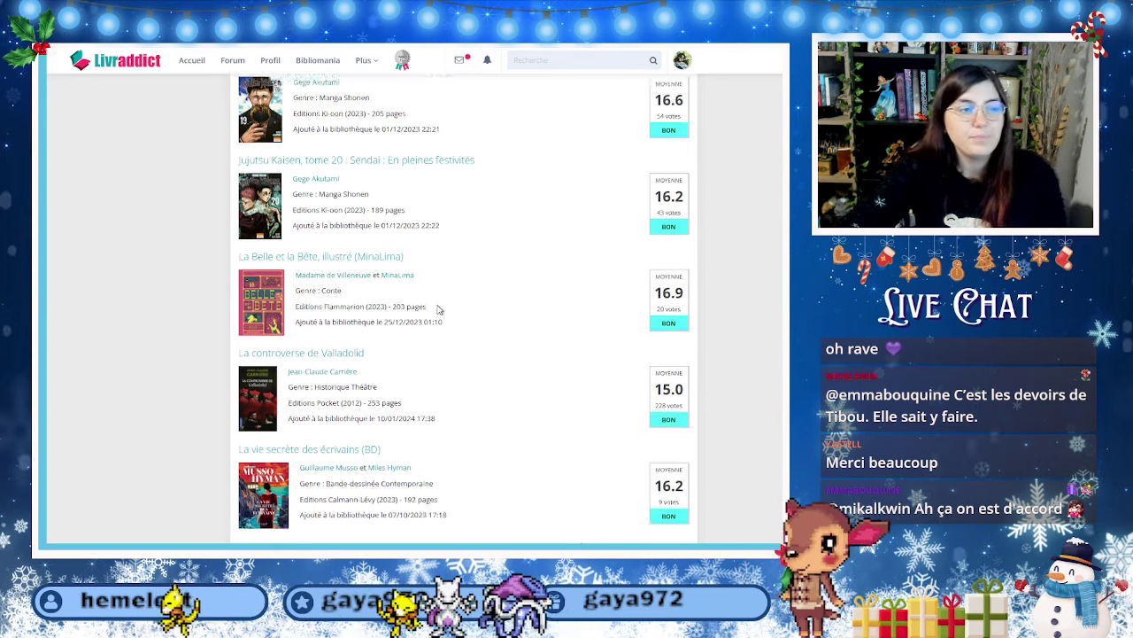
scroll(474, 306, "down", 2)
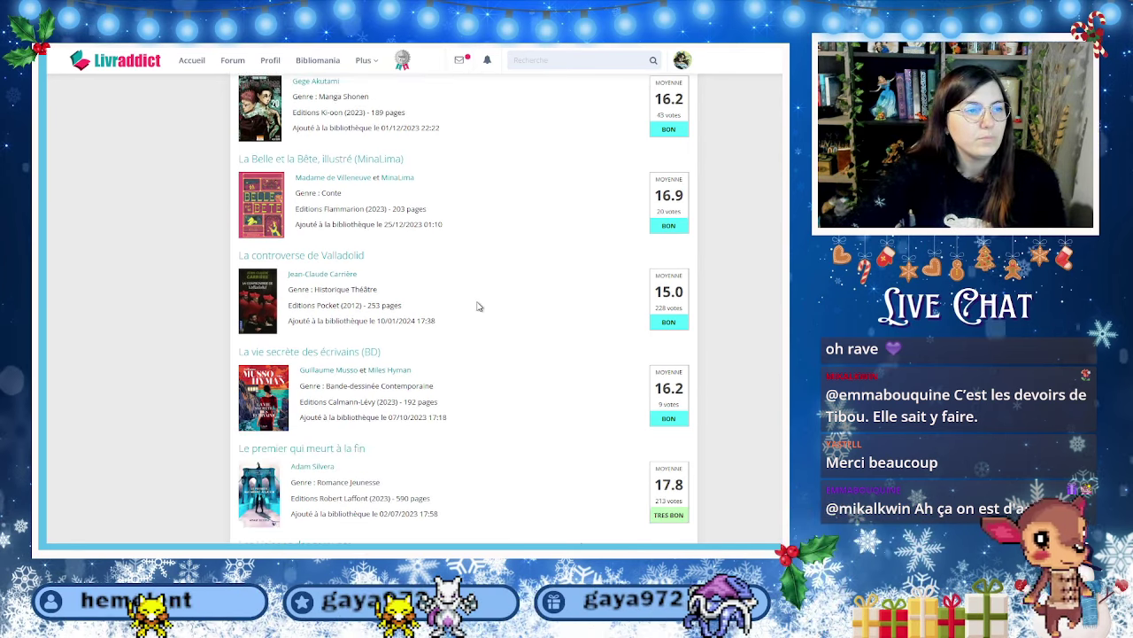
scroll(476, 306, "up", 7)
scroll(450, 354, "up", 3)
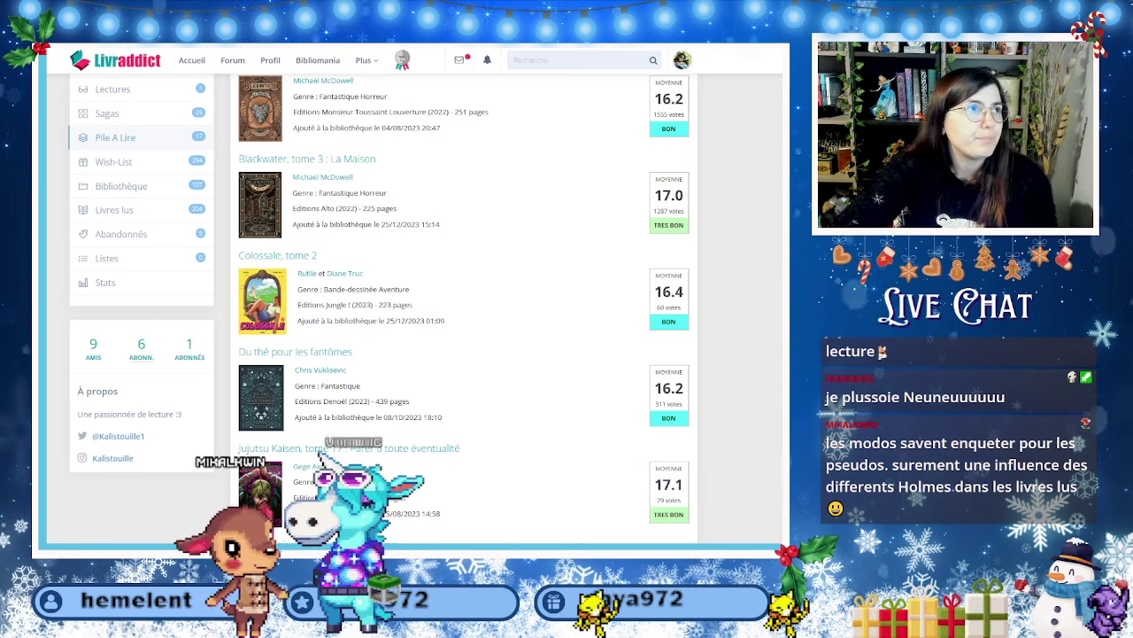
key("ctrl+Tab")
key("ctrl+shift+Tab")
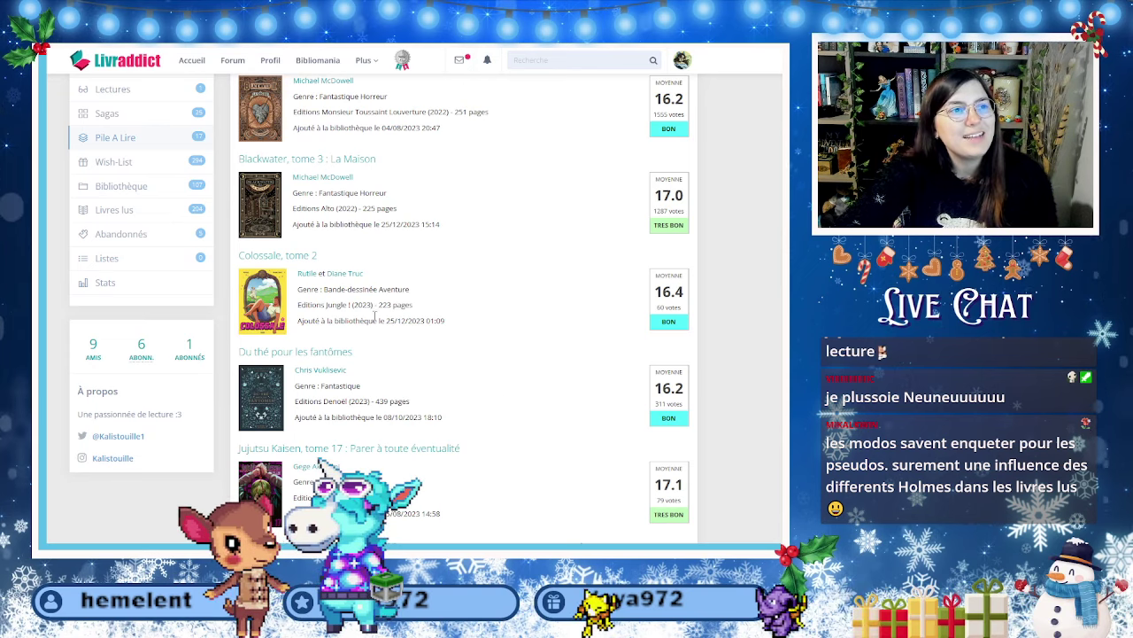
Reread the reading pile from Blackwater, tome 3 down to Oliver Twist, tome 3, checking the participant's homework row midway.
scroll(375, 314, "up", 2)
scroll(443, 310, "down", 4)
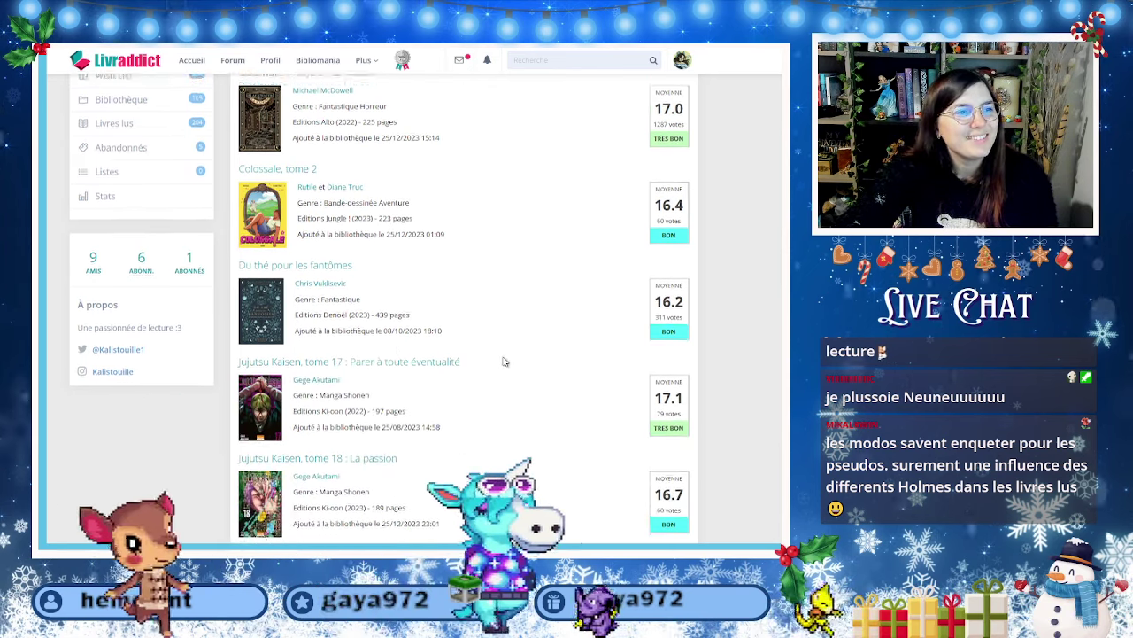
scroll(505, 361, "down", 3)
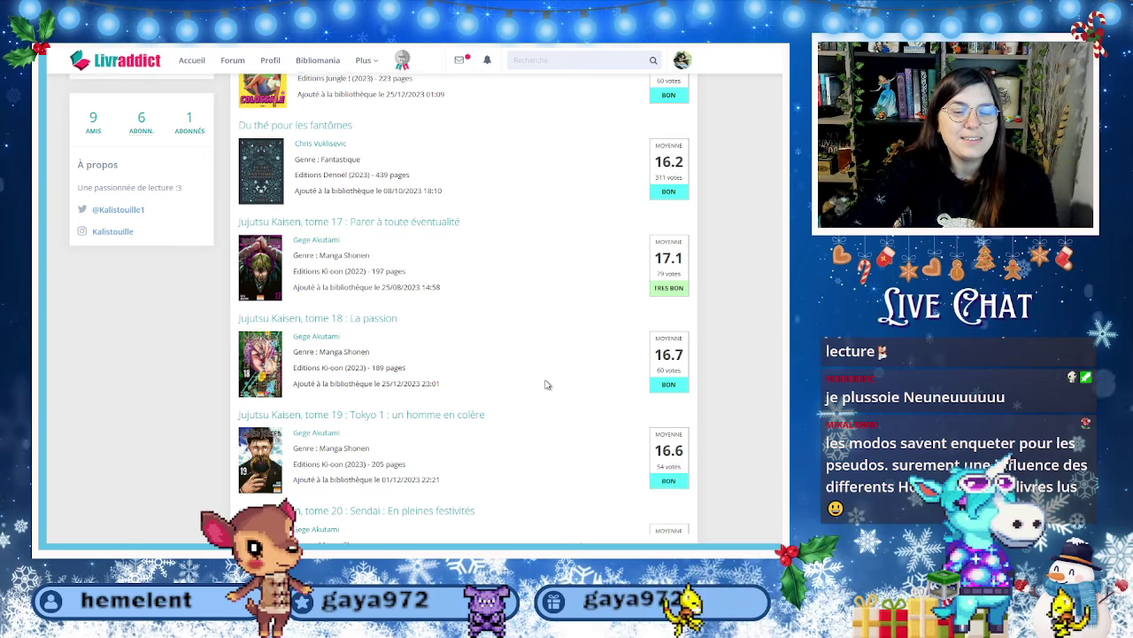
scroll(544, 385, "down", 5)
scroll(550, 379, "down", 2)
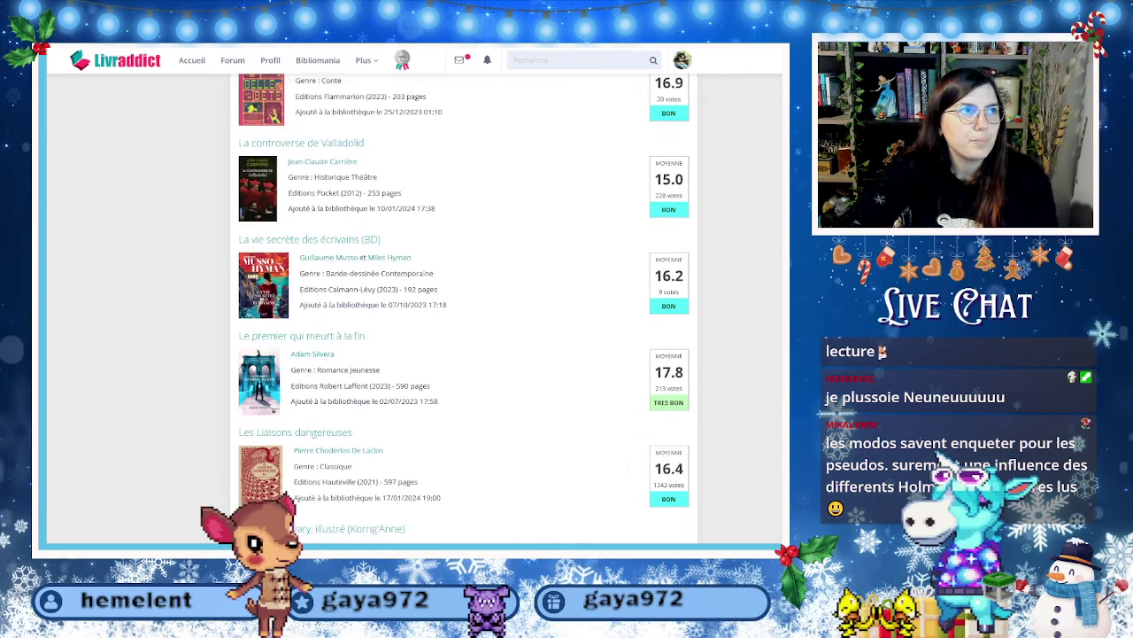
key("ctrl+Tab")
scroll(710, 365, "down", 3)
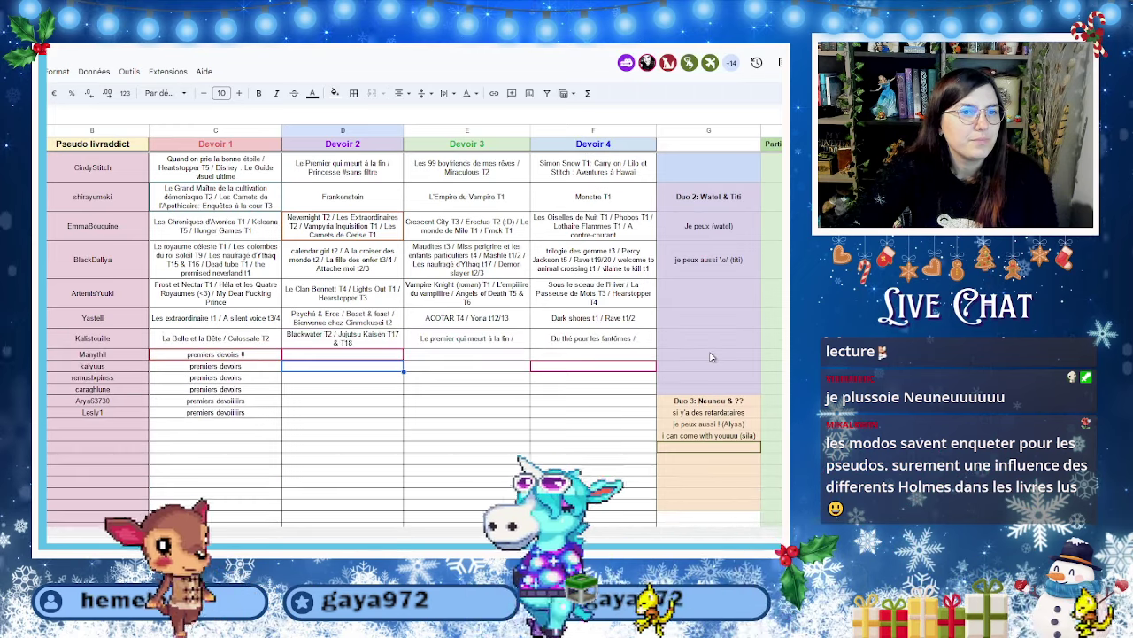
key("ctrl+shift+Tab")
scroll(457, 429, "down", 5)
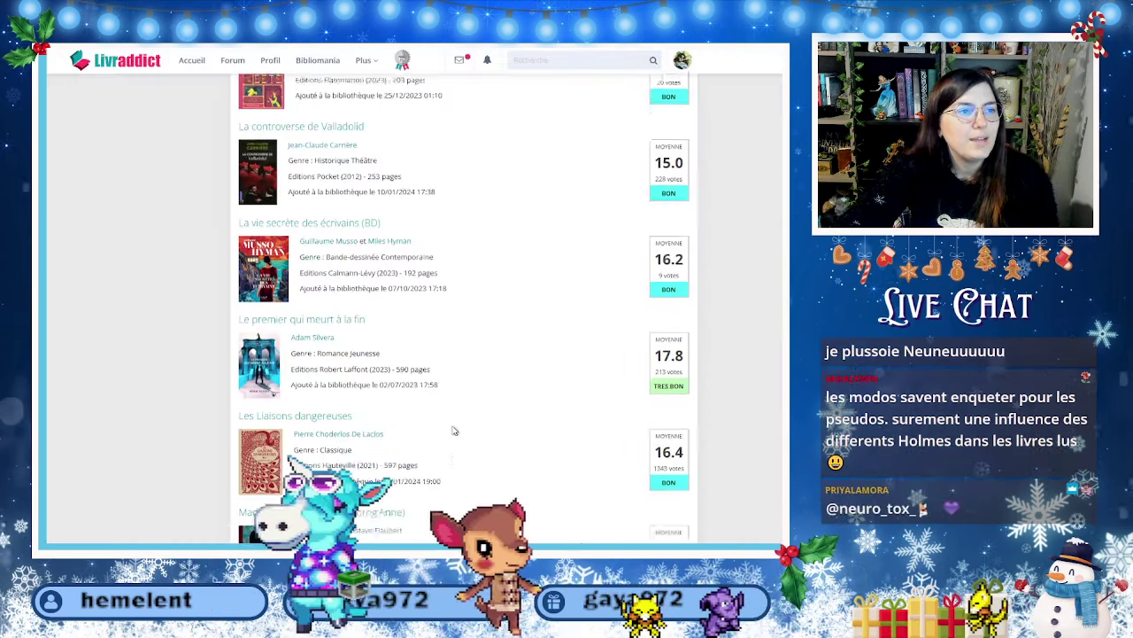
scroll(457, 429, "down", 2)
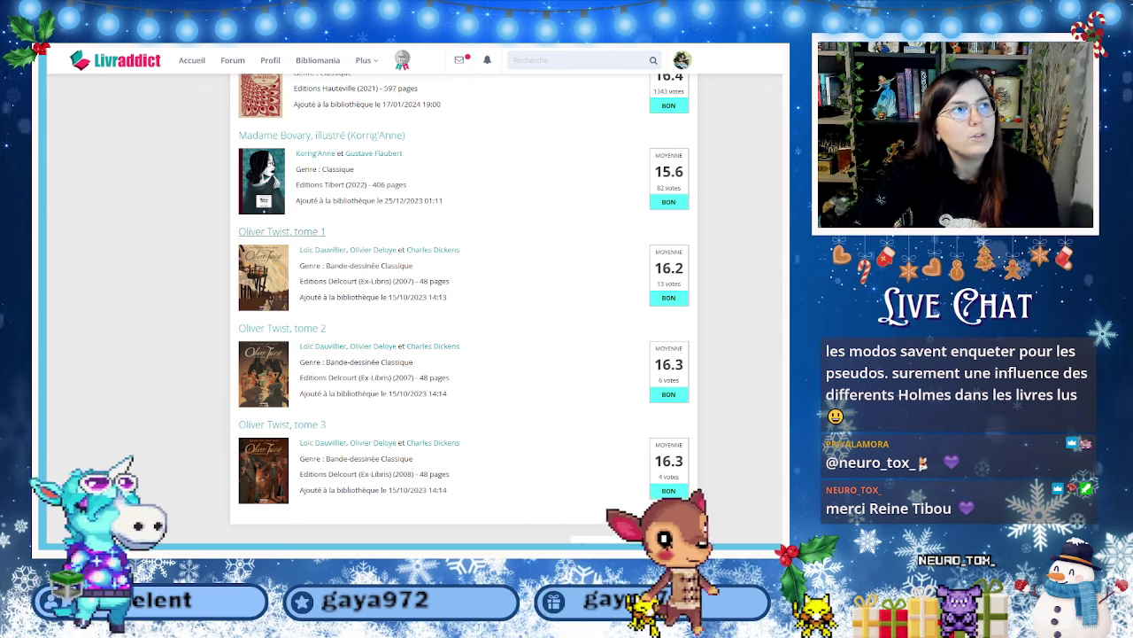
View the book page and enlarged cover of Oliver Twist, tome 1, and return to the reading pile.
left_click(323, 244)
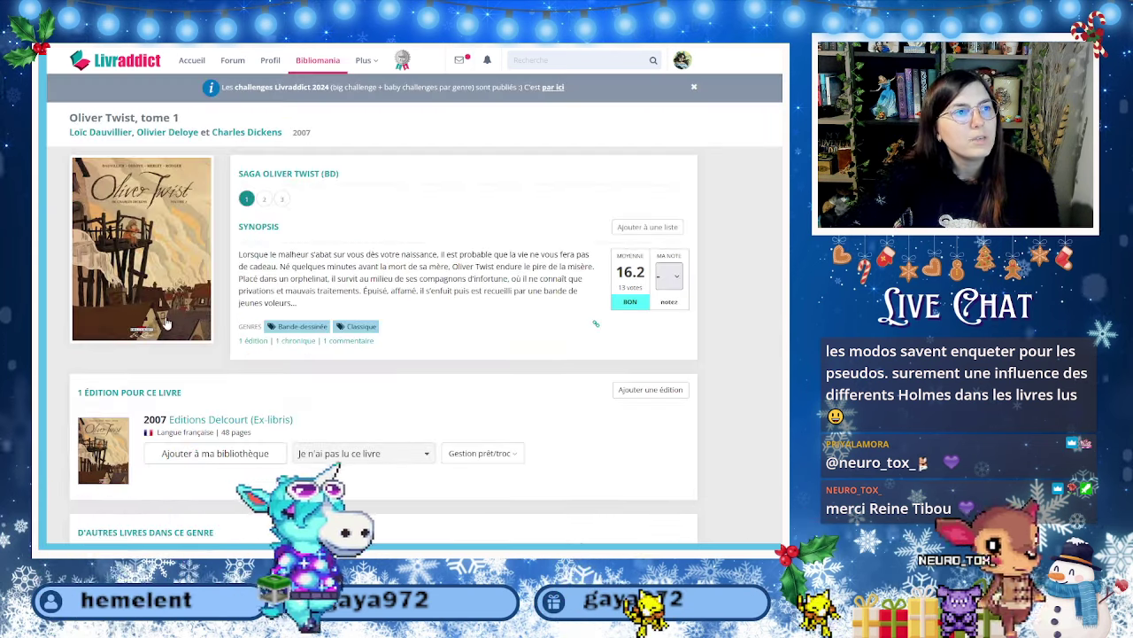
left_click(181, 305)
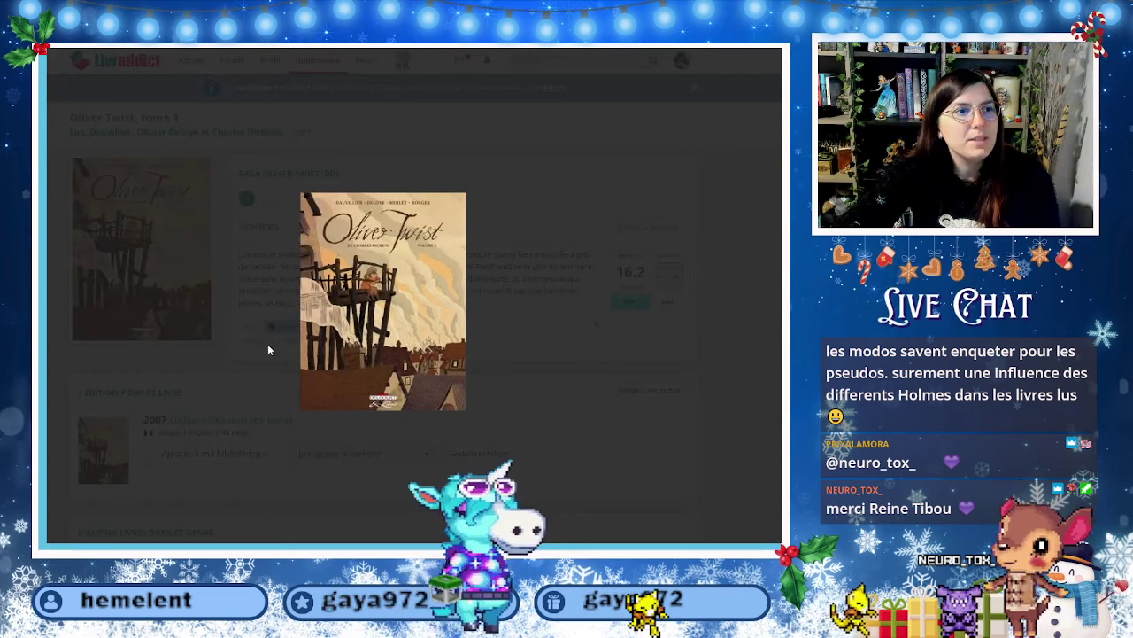
left_click(155, 289)
key("alt+Left")
Check the participant's homework row against the reading pile, reading from Oliver Twist, tome 3 back up to Blackwater, tome 2.
key("alt+Tab")
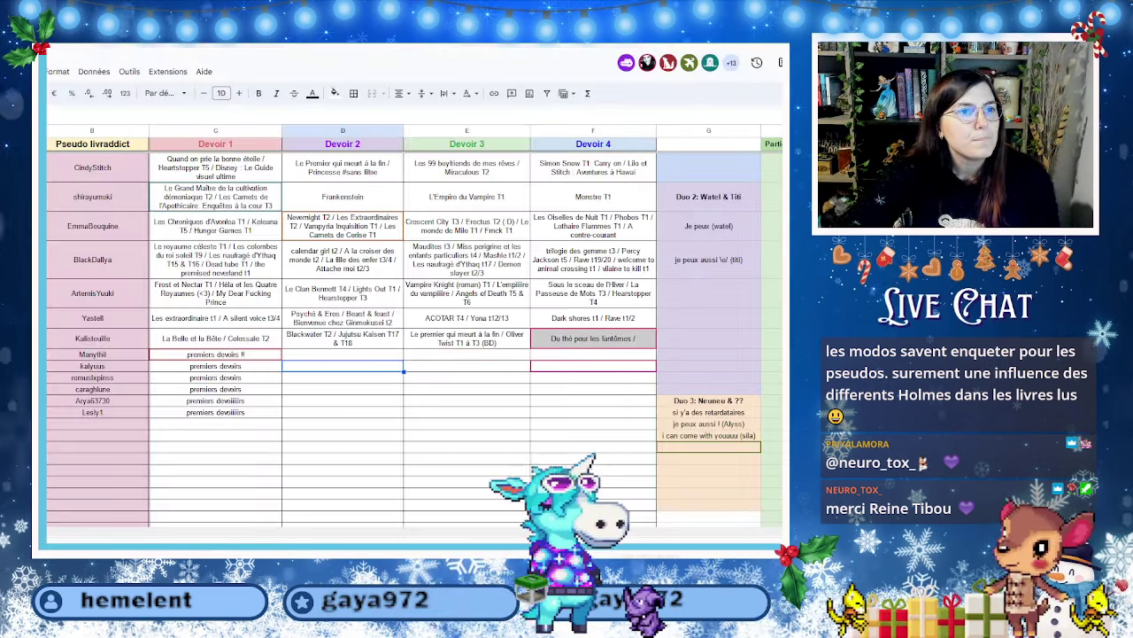
key("alt+Tab")
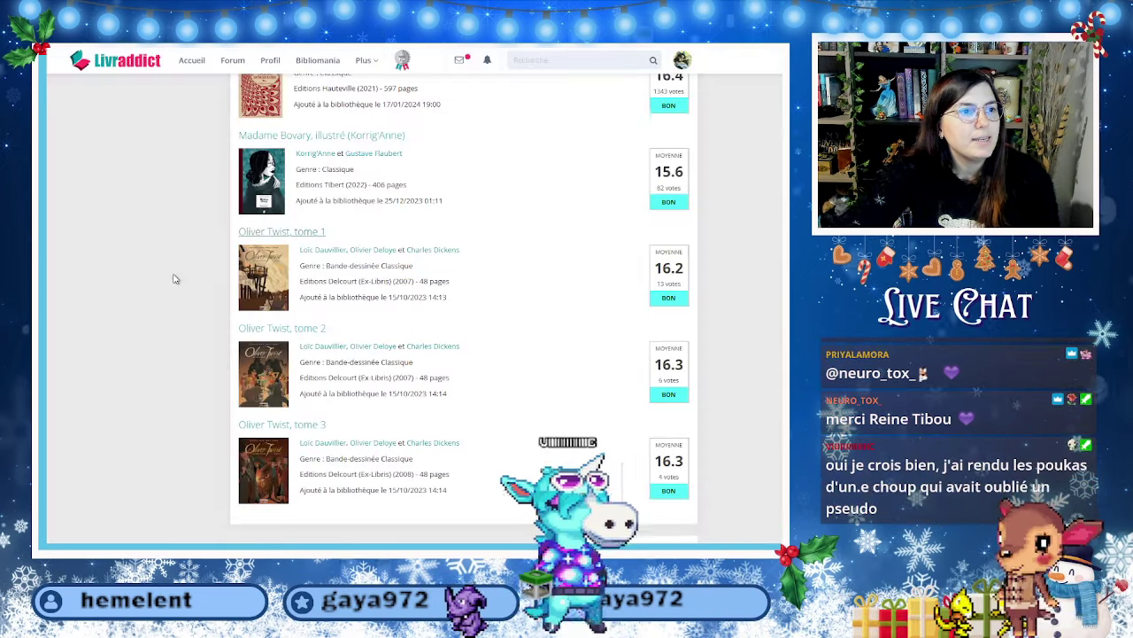
scroll(536, 410, "up", 5)
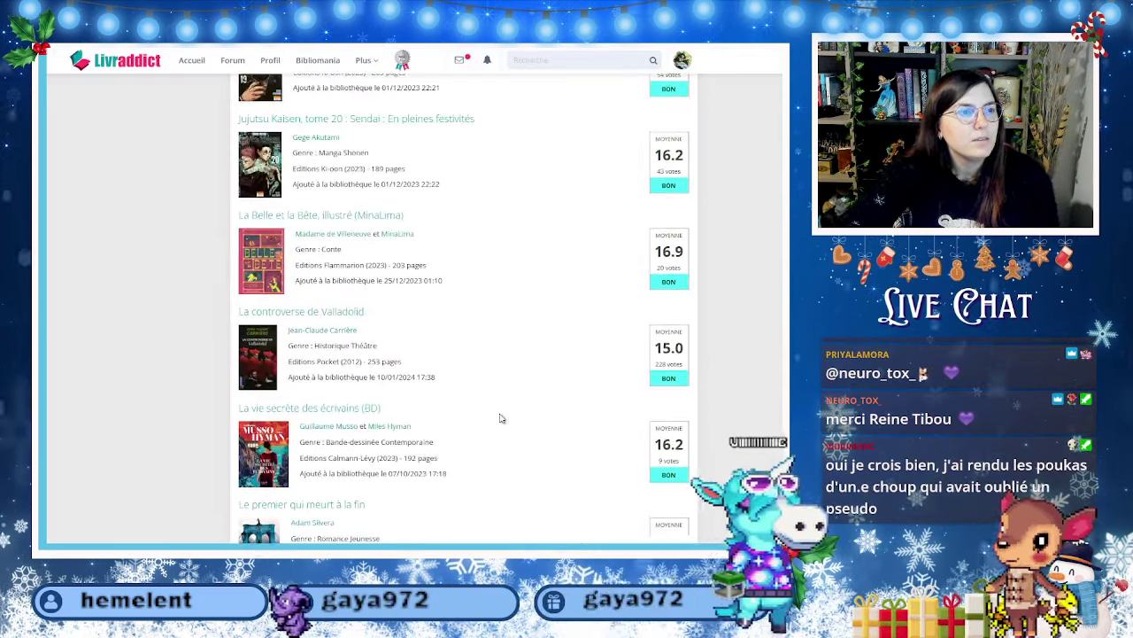
scroll(501, 418, "up", 4)
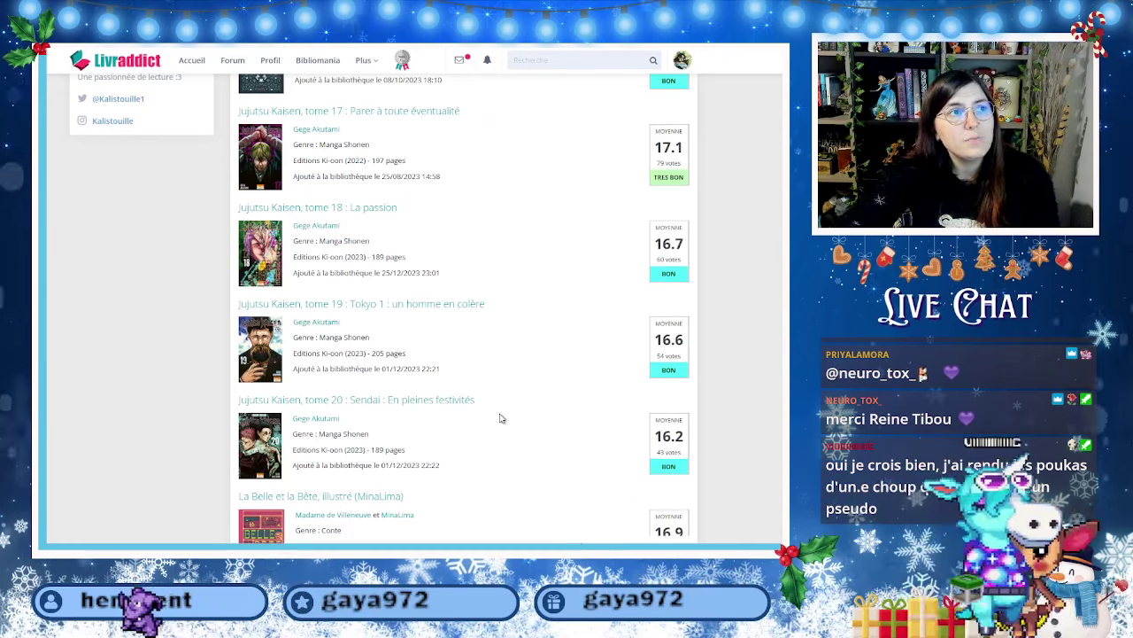
scroll(500, 421, "up", 8)
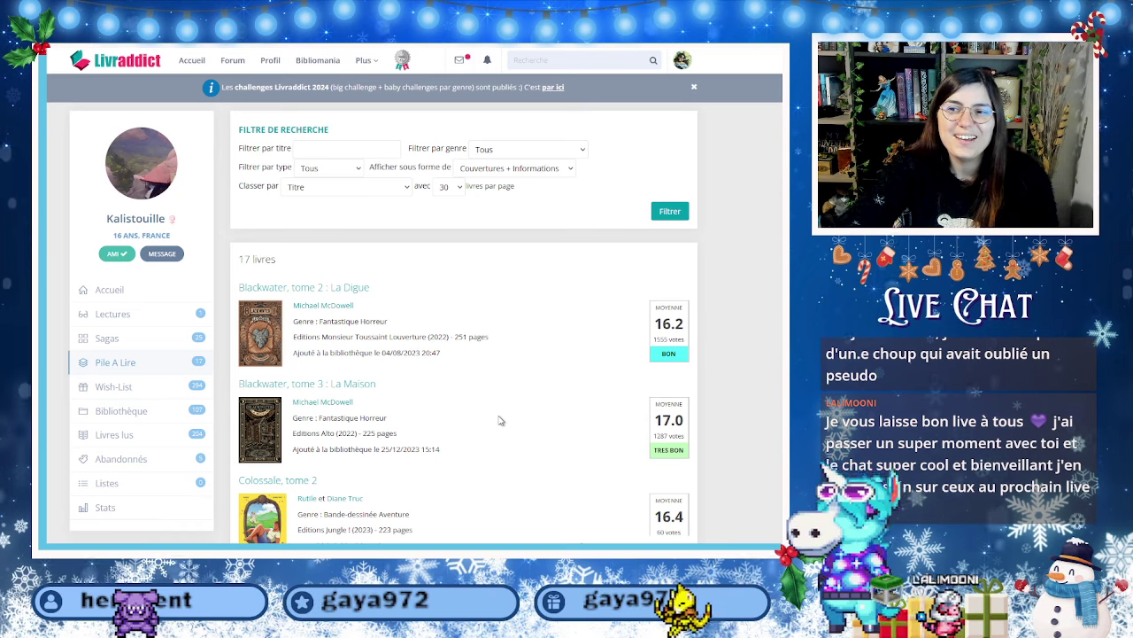
key("ctrl+Tab")
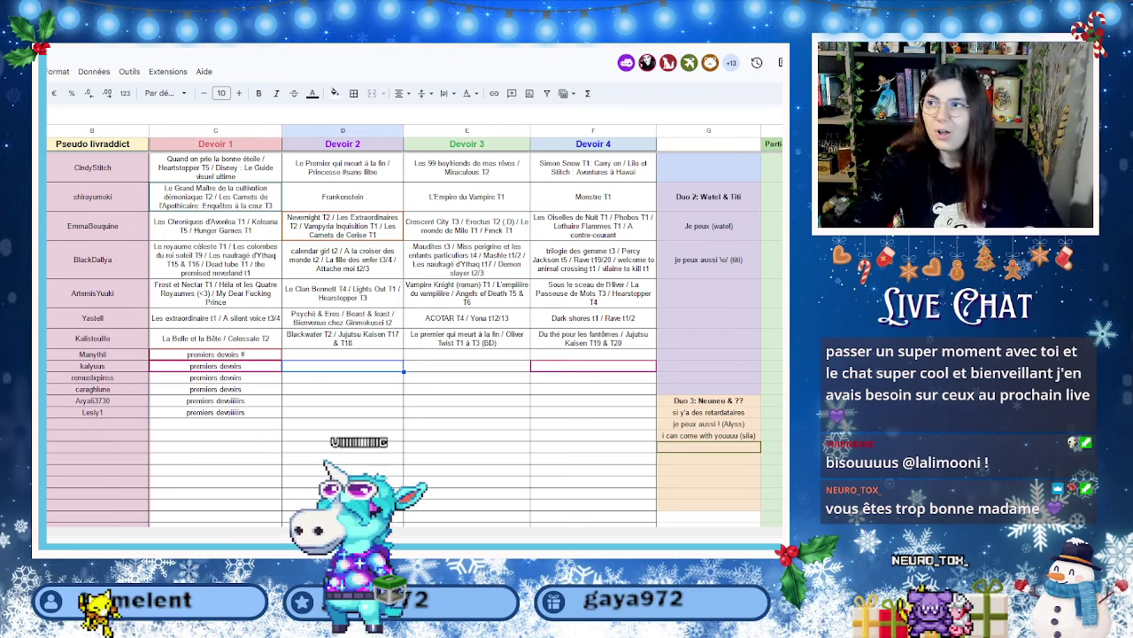
Search Livraddict for the next participant's username and open their member profile.
key("ctrl+Tab")
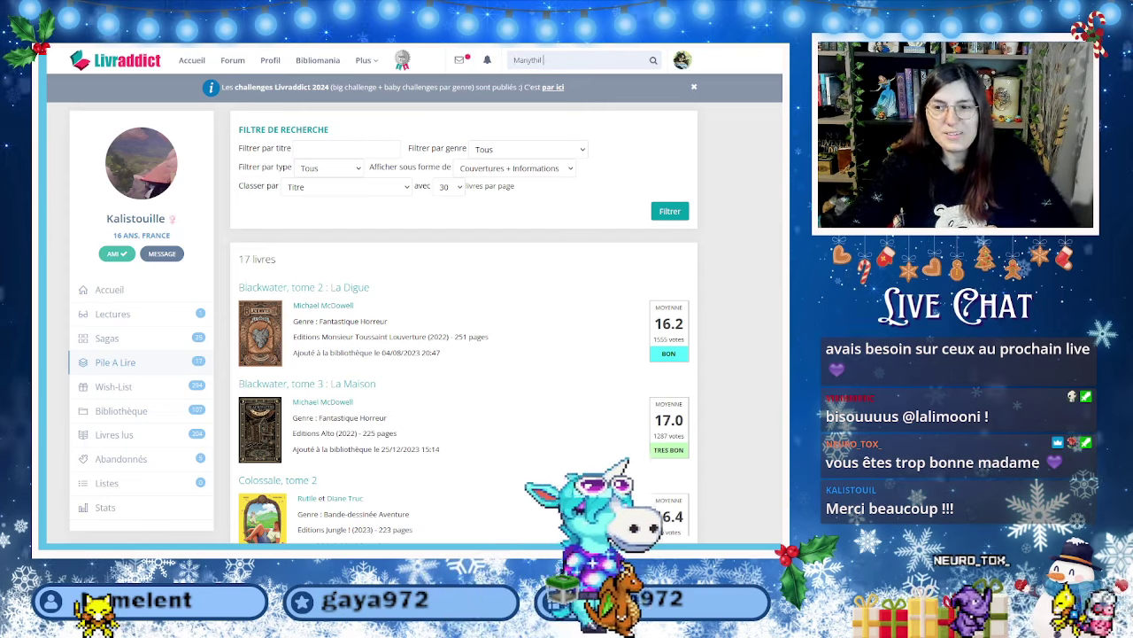
left_click(575, 59)
type("Manythil")
key("Return")
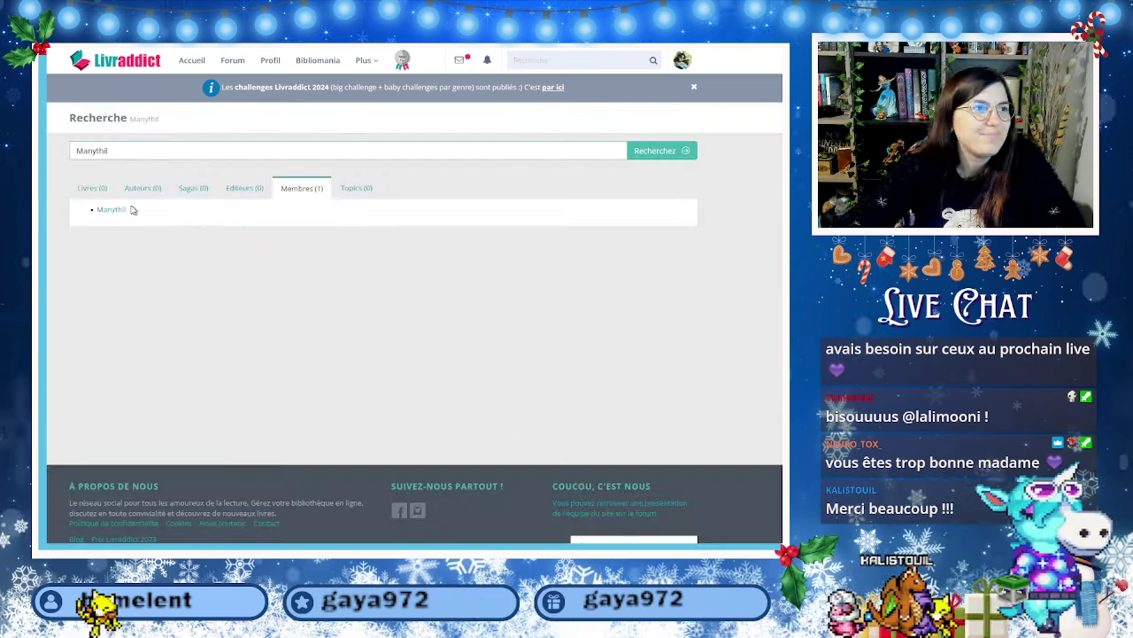
left_click(111, 211)
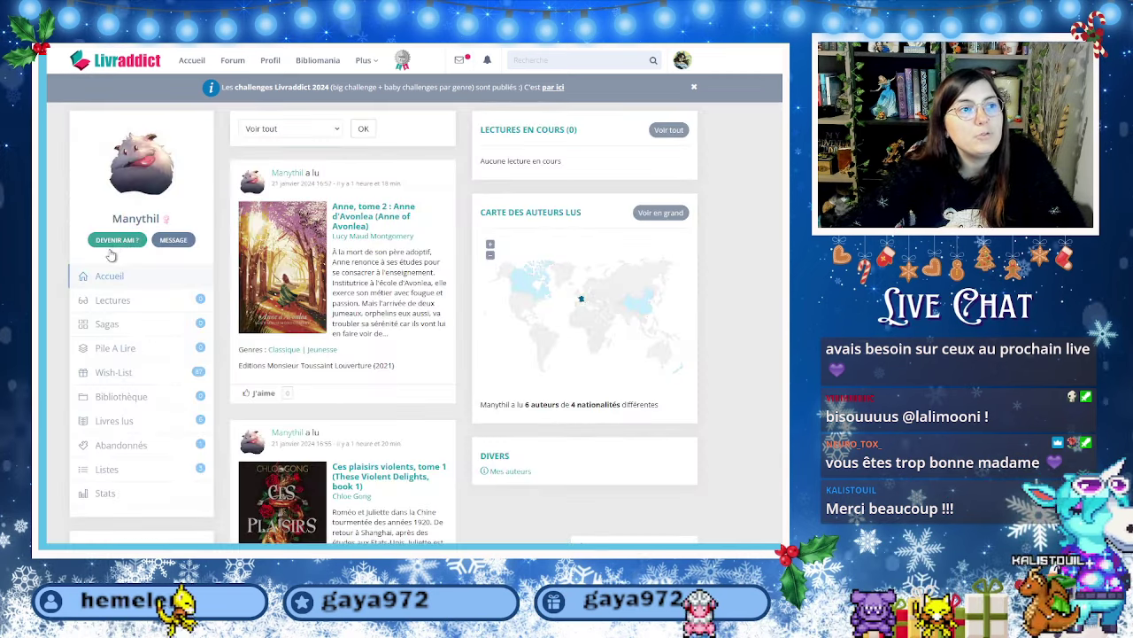
Check the participant's profile feed, public lists and reading pile for books to assign.
scroll(145, 330, "down", 2)
scroll(124, 257, "up", 2)
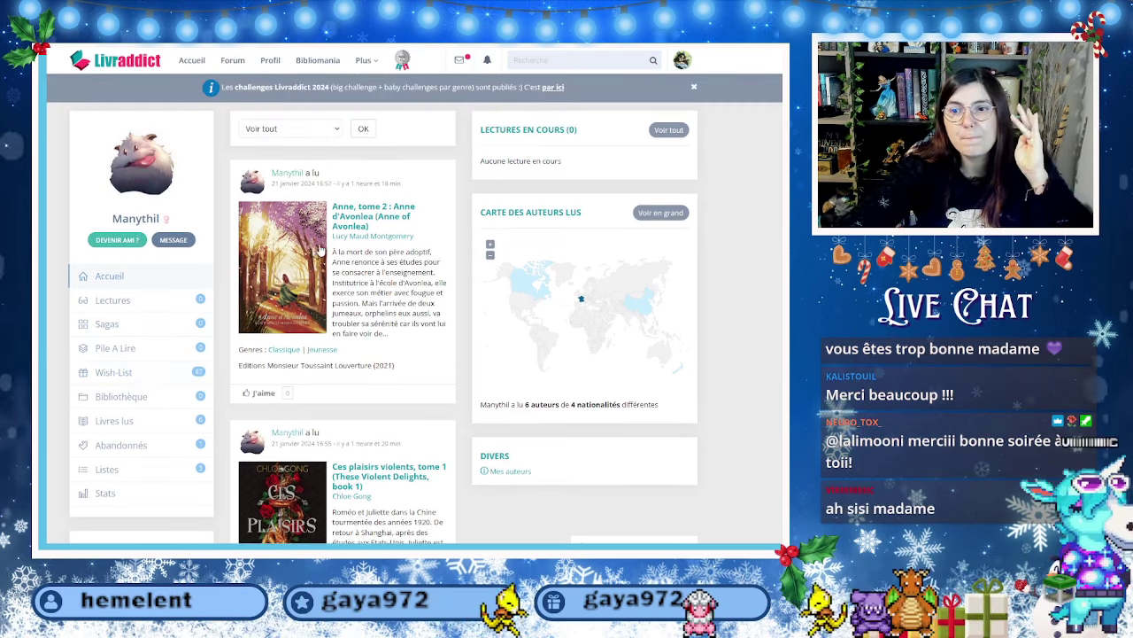
left_click(116, 476)
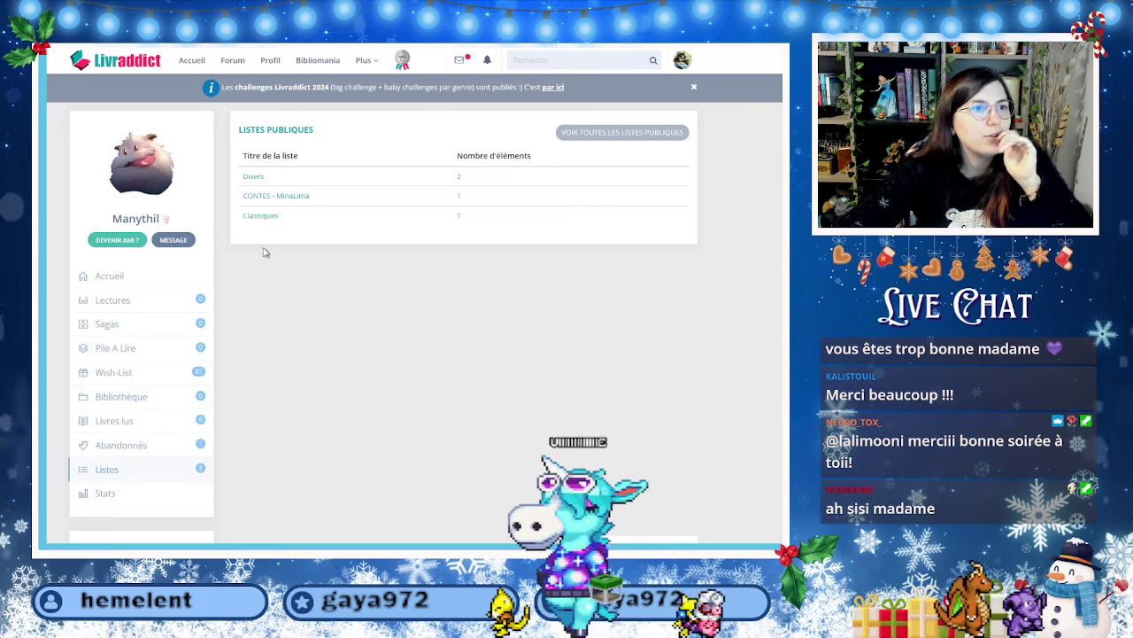
left_click(141, 284)
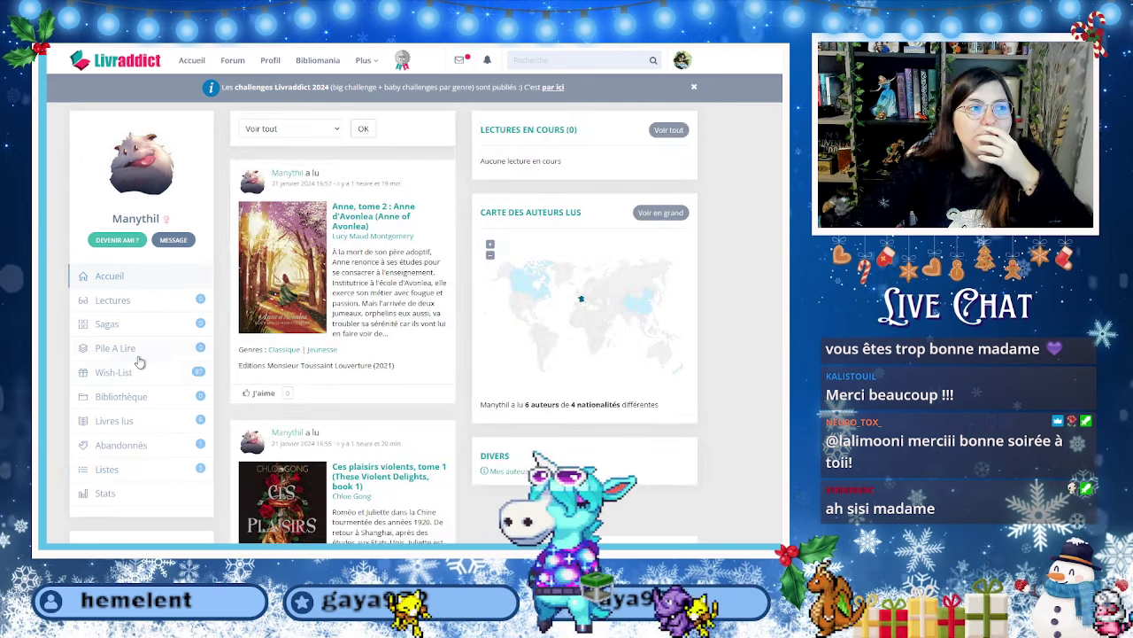
left_click(139, 359)
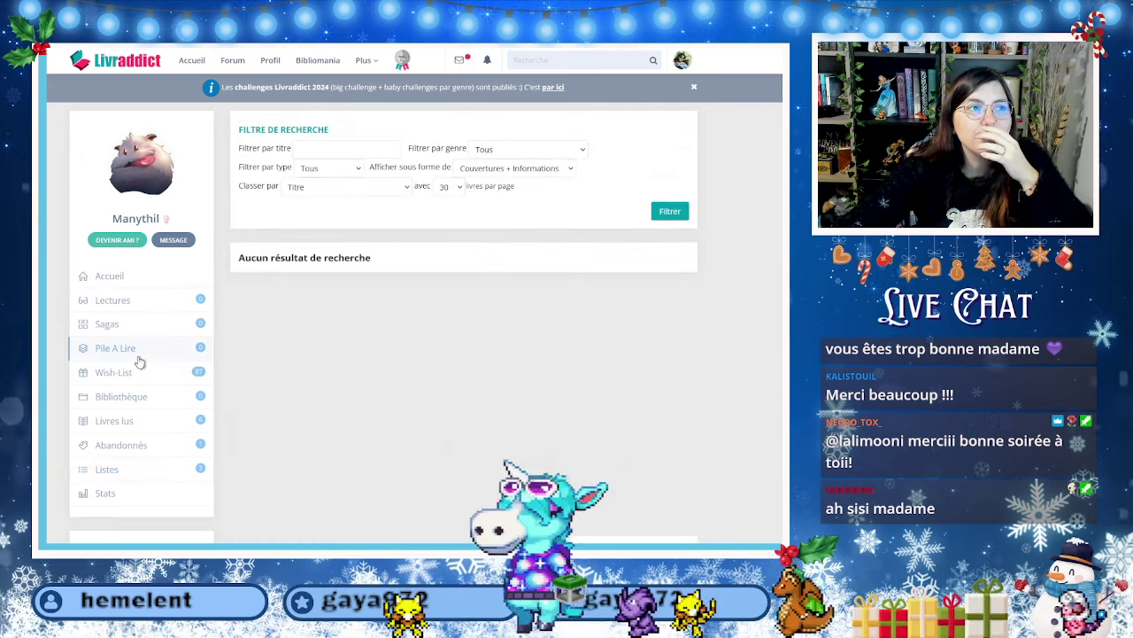
left_click(141, 478)
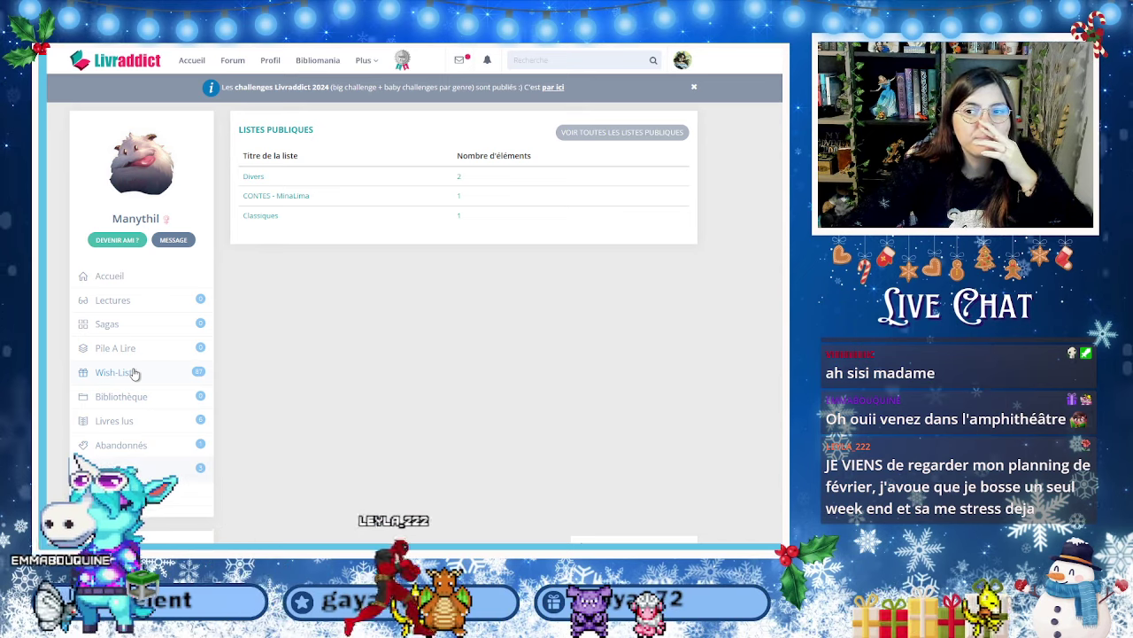
Check the participant's profile page and wish list, reading through the Anne series and Ariane for books to assign.
left_click(110, 276)
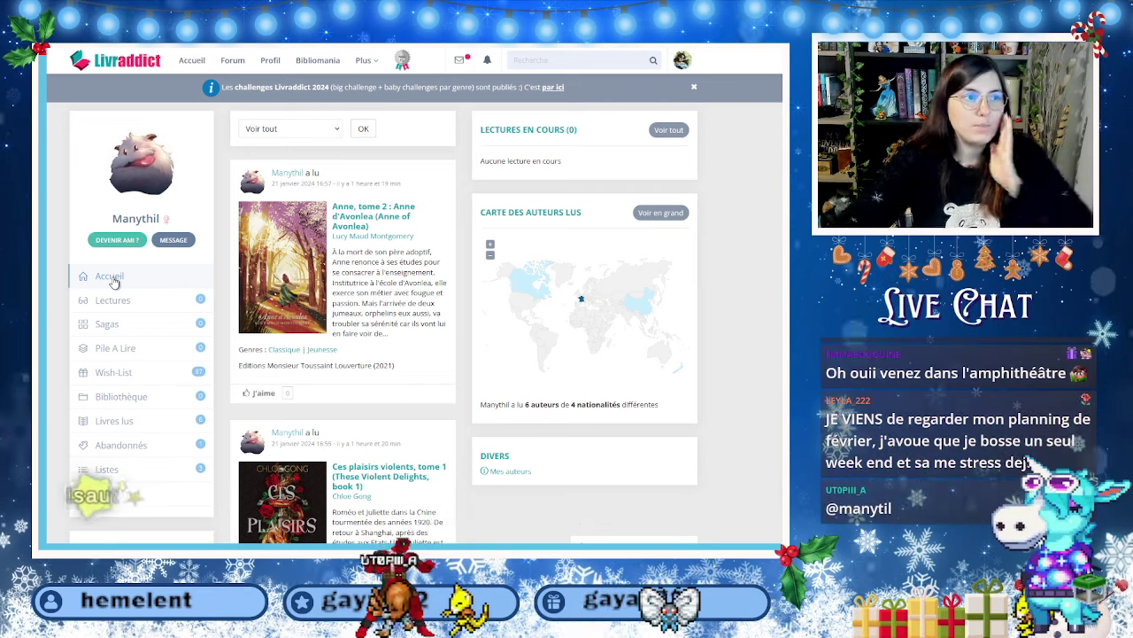
left_click(114, 372)
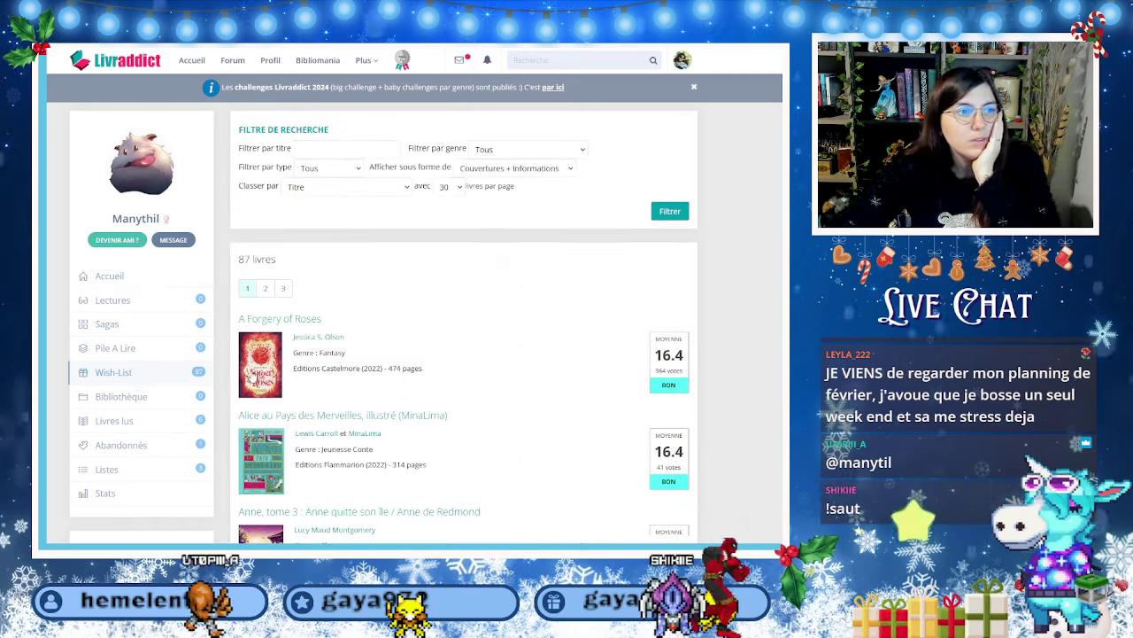
scroll(213, 361, "down", 2)
scroll(177, 319, "up", 2)
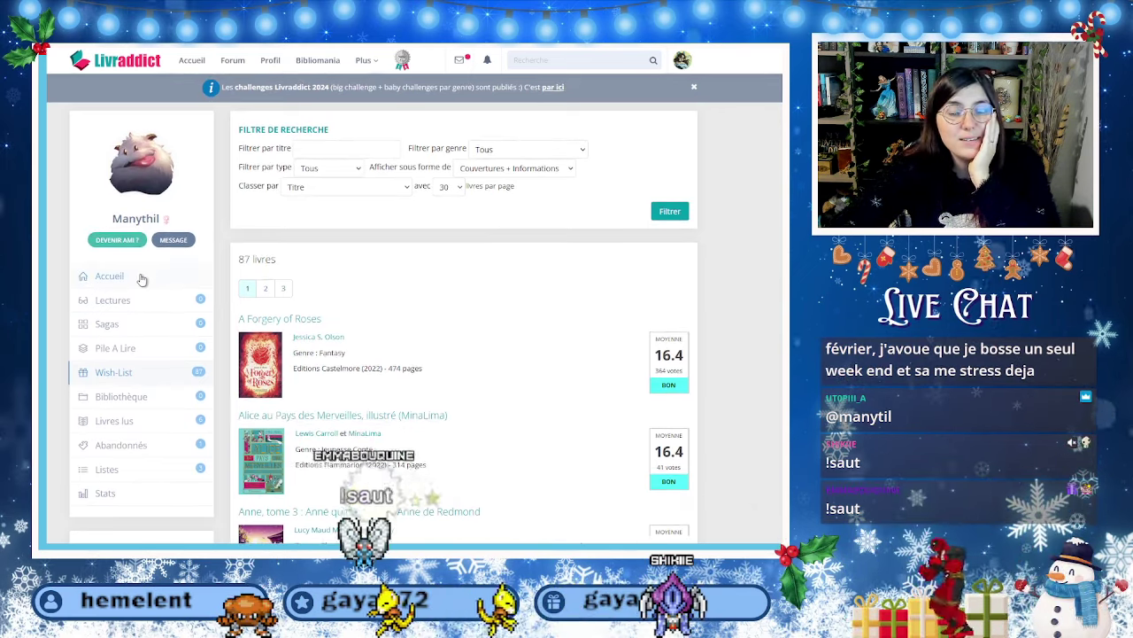
scroll(351, 461, "down", 3)
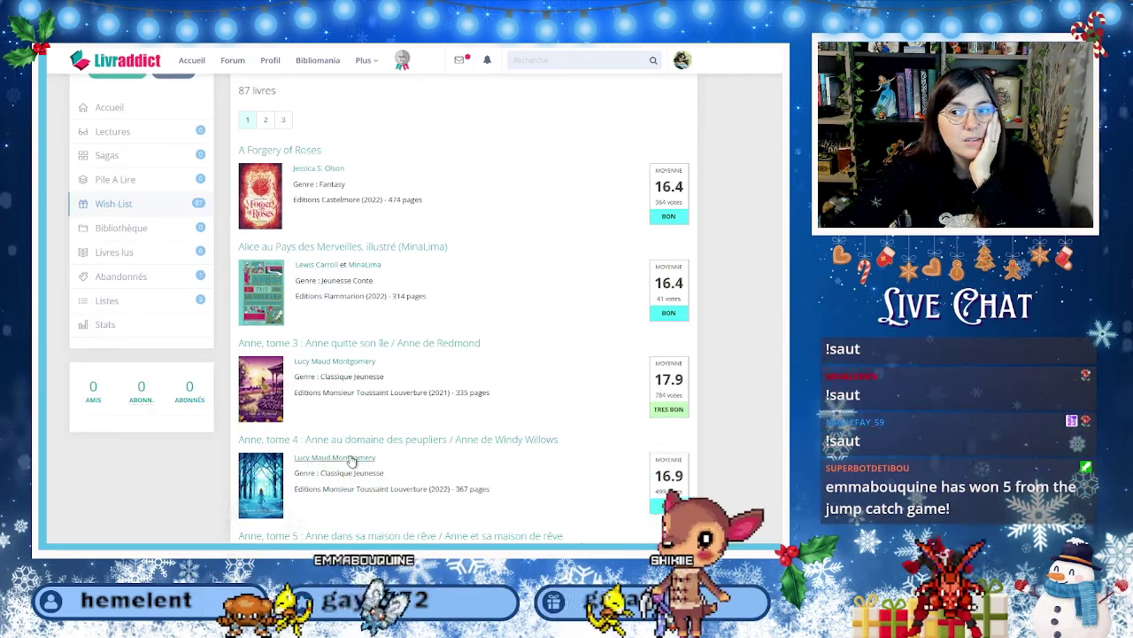
scroll(352, 461, "down", 3)
scroll(351, 461, "down", 6)
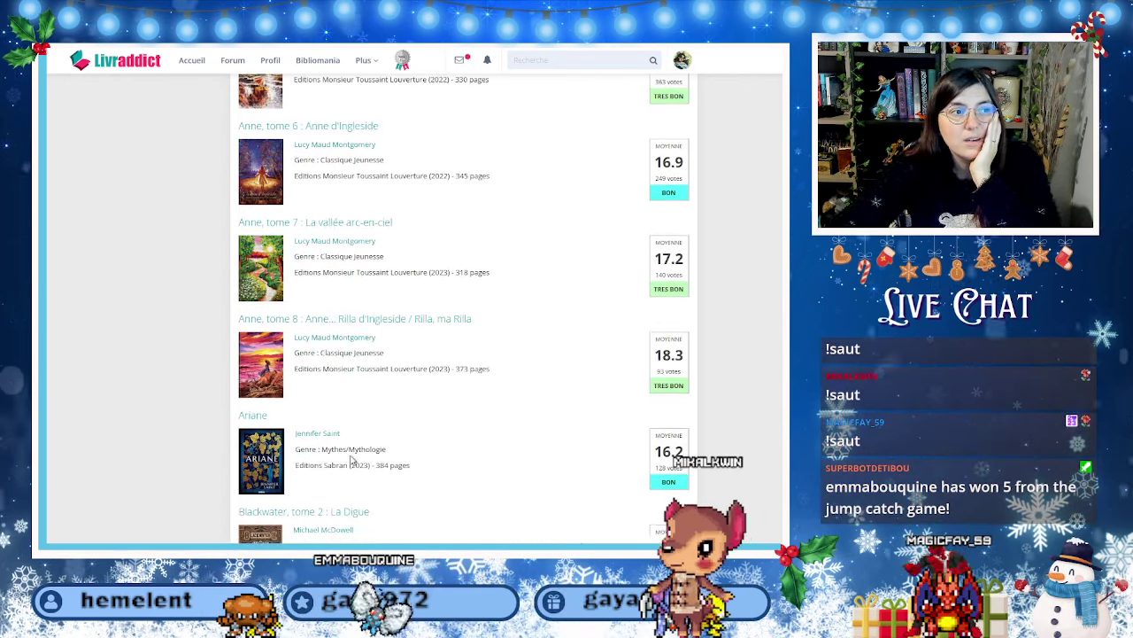
scroll(352, 461, "up", 2)
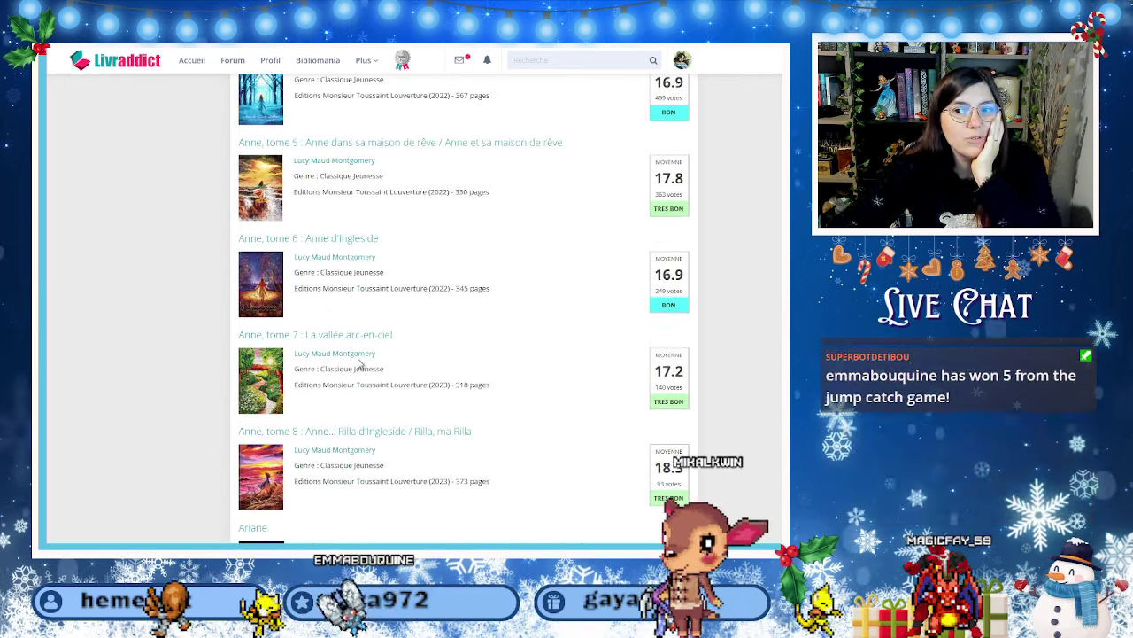
scroll(358, 363, "up", 12)
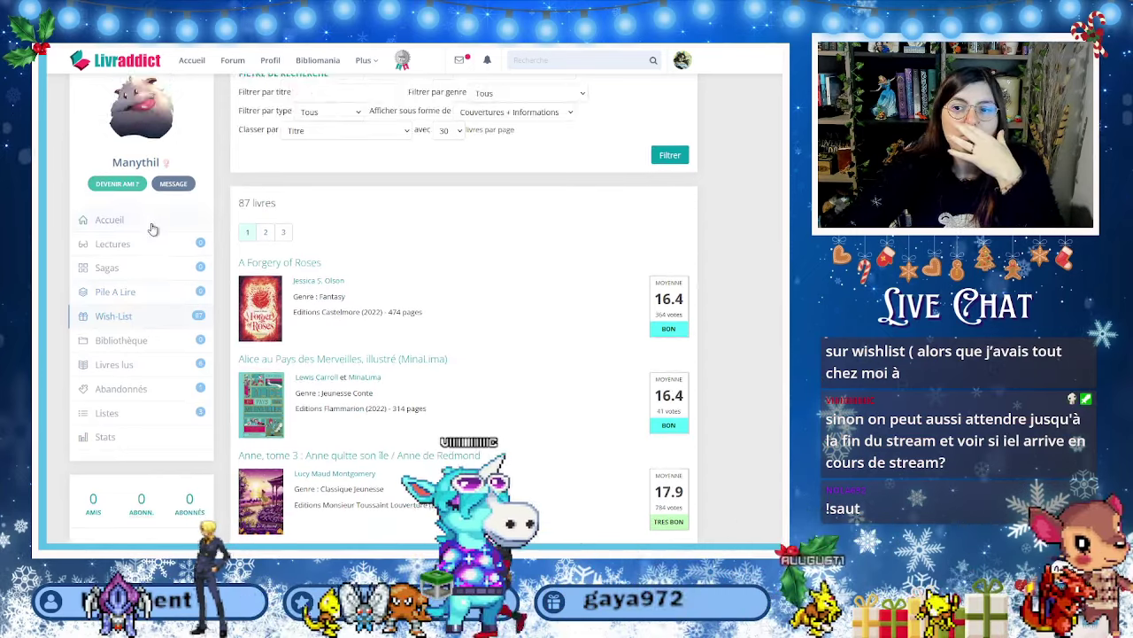
Check the participant's homework row in the spreadsheet and read through the recently read books in their profile feed.
left_click(153, 228)
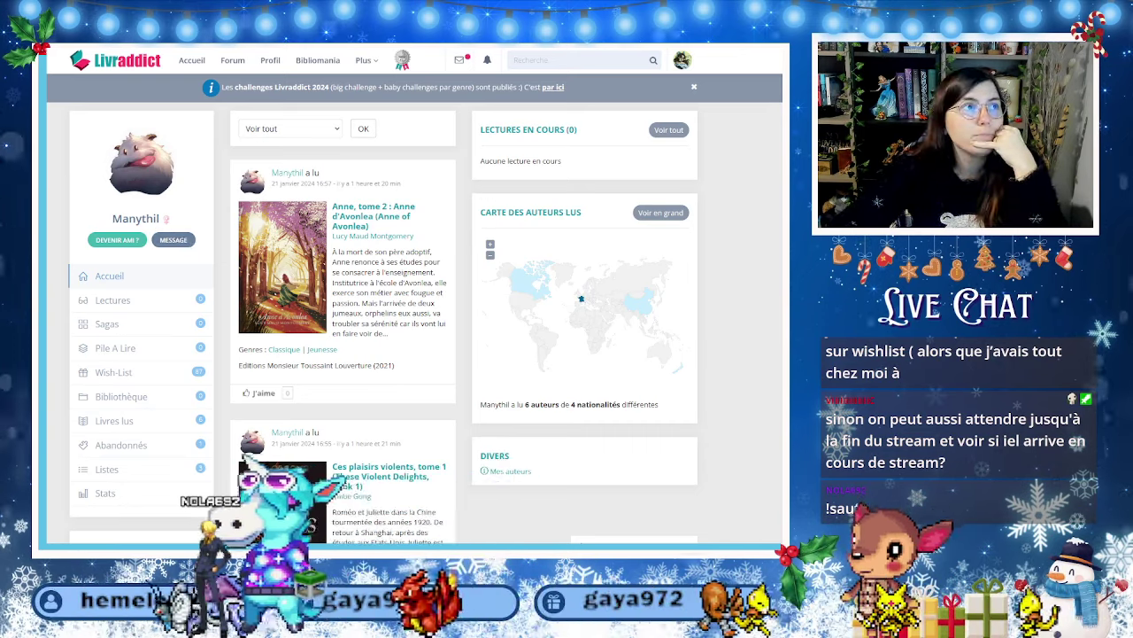
key("ctrl+Tab")
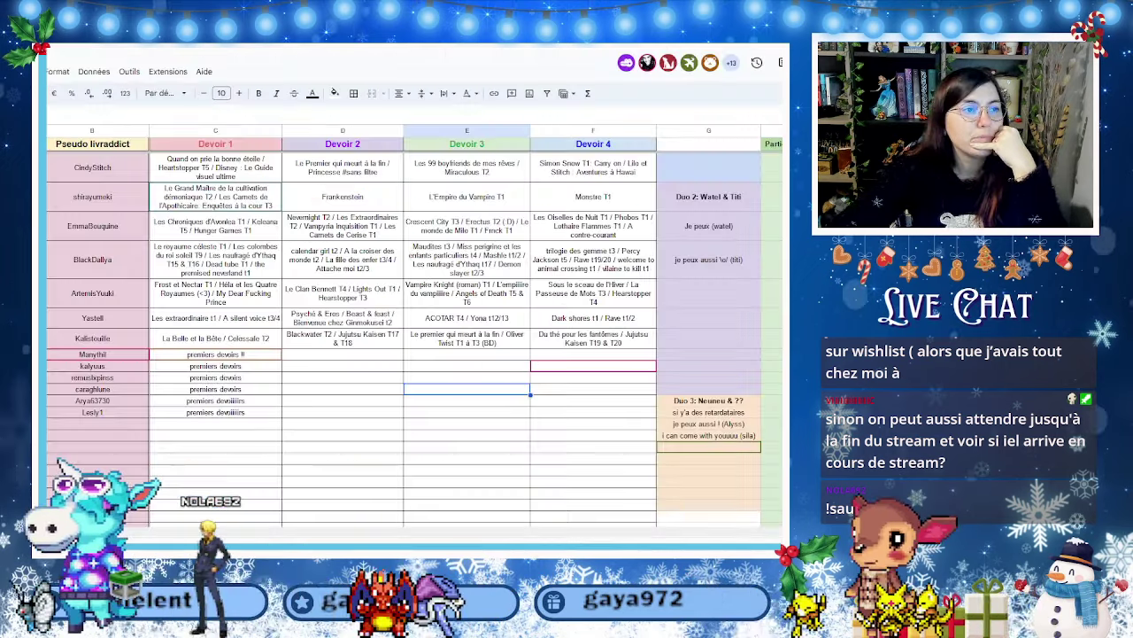
key("ctrl+shift+Tab")
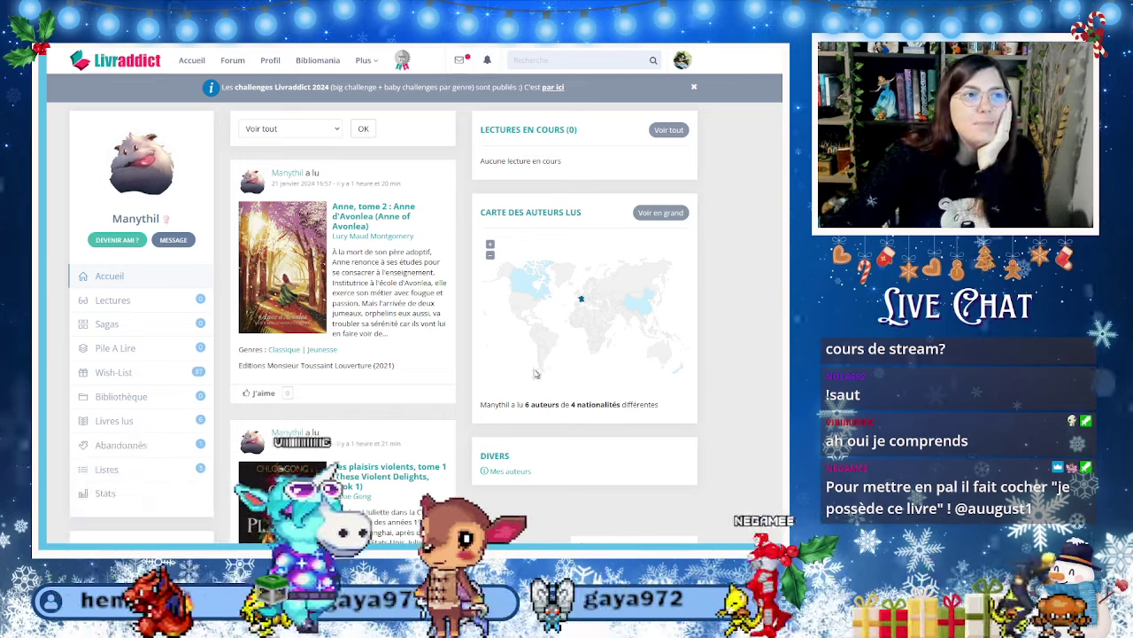
scroll(358, 213, "down", 4)
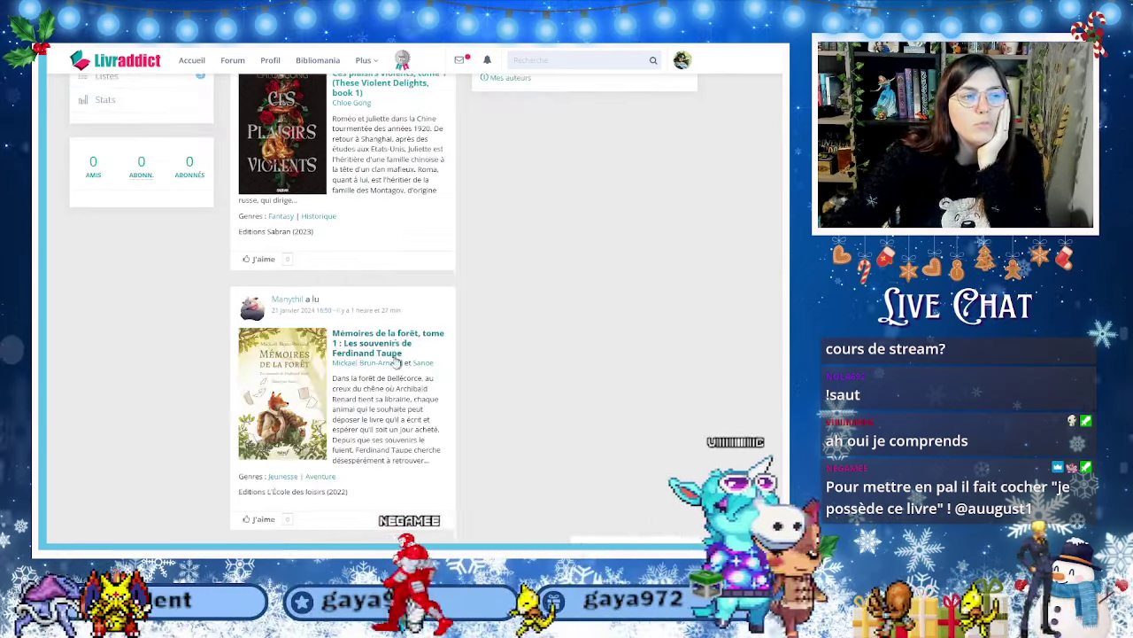
scroll(396, 361, "down", 3)
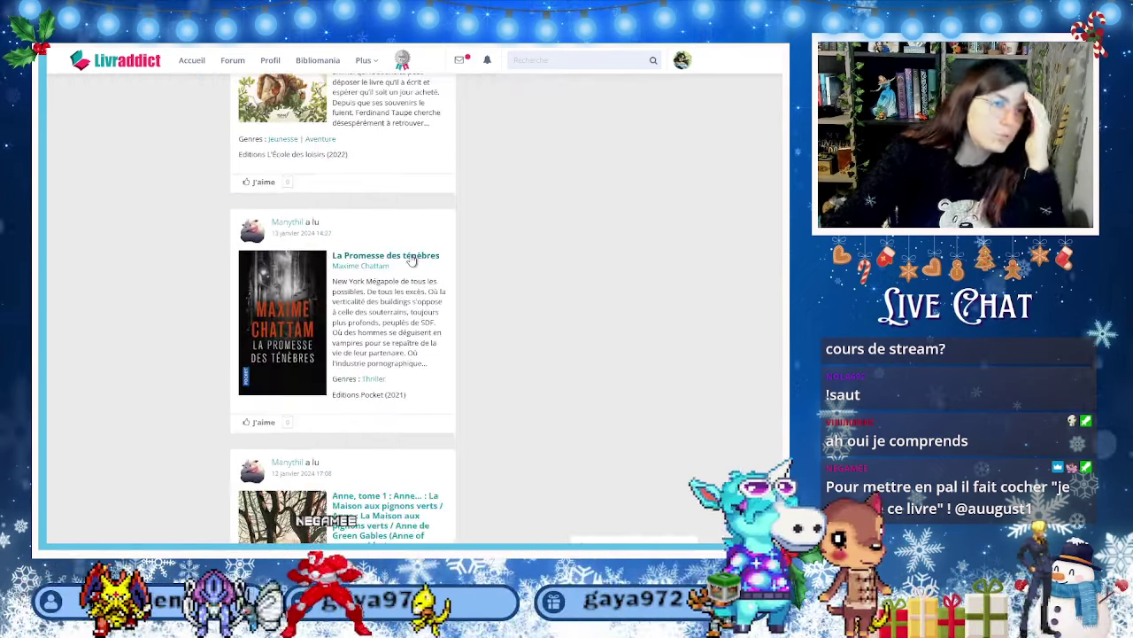
Open the La Promesse des ténèbres page and mark its 2021 Pocket edition as owned and "Je souhaite lire ce livre".
left_click(411, 256)
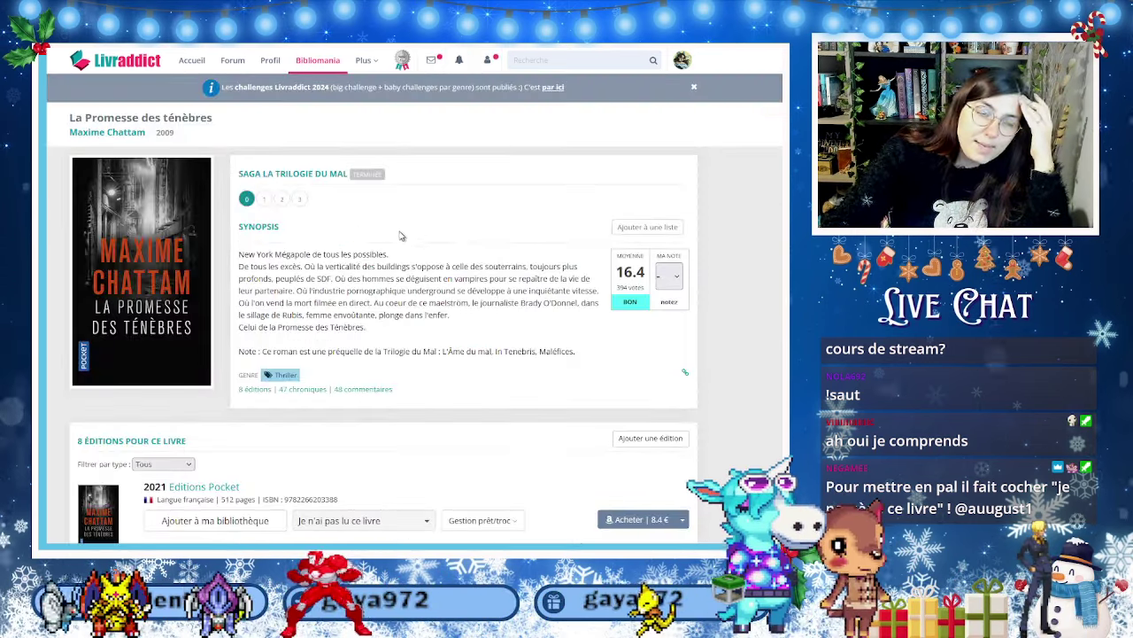
scroll(399, 235, "down", 2)
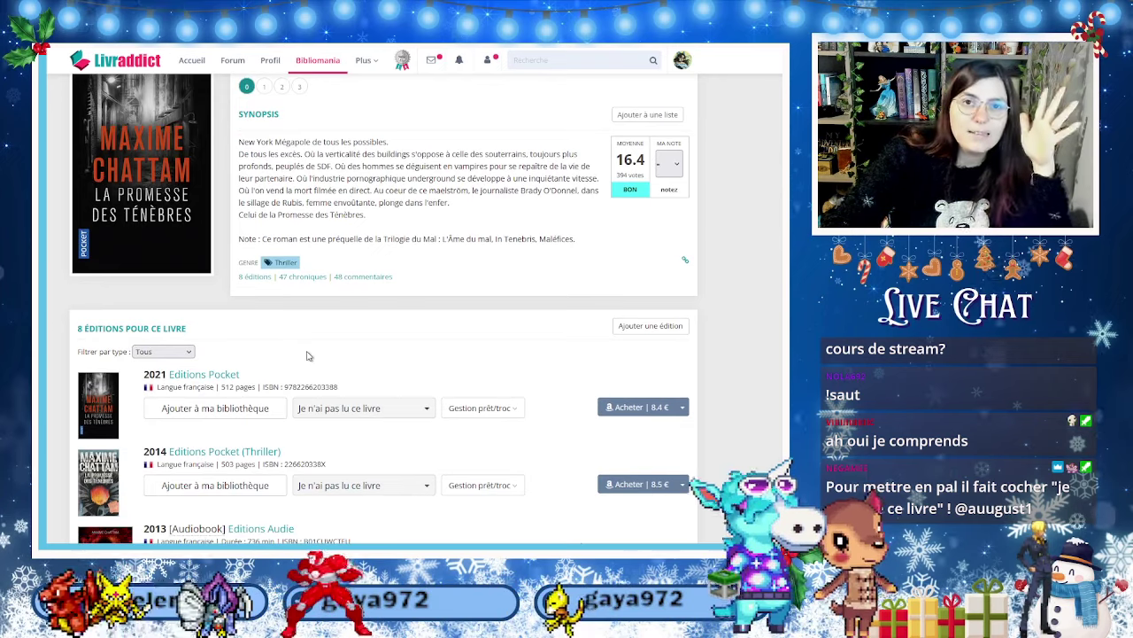
scroll(308, 356, "down", 1)
left_click(362, 352)
left_click(373, 413)
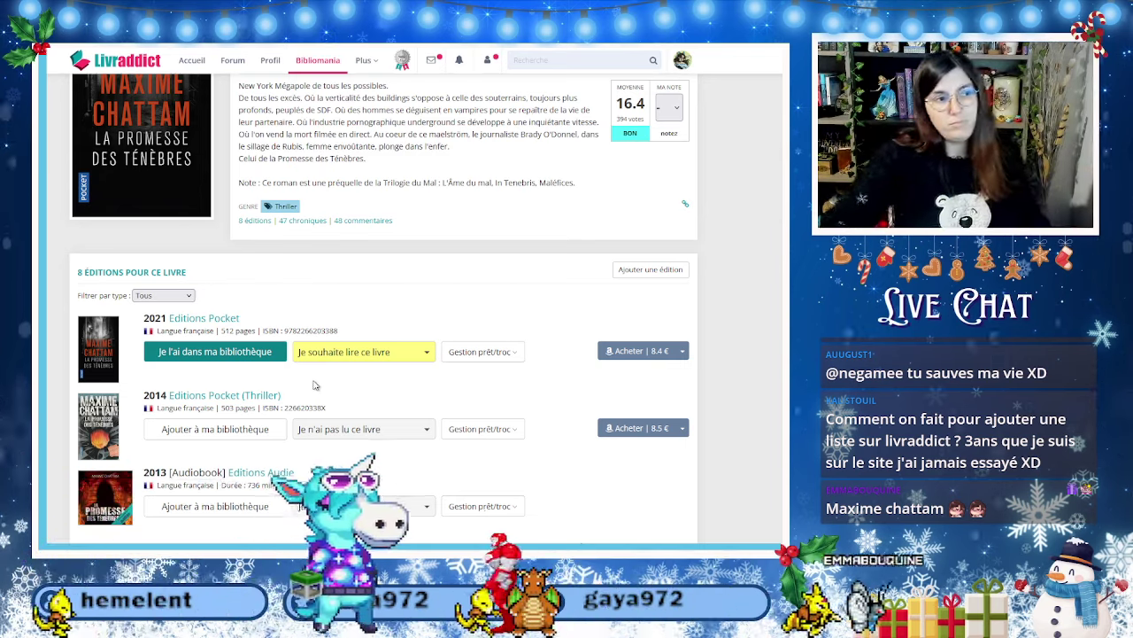
Reset the 2021 Pocket edition's status to "Je n'ai pas lu ce livre" and remove it from the library.
left_click(363, 351)
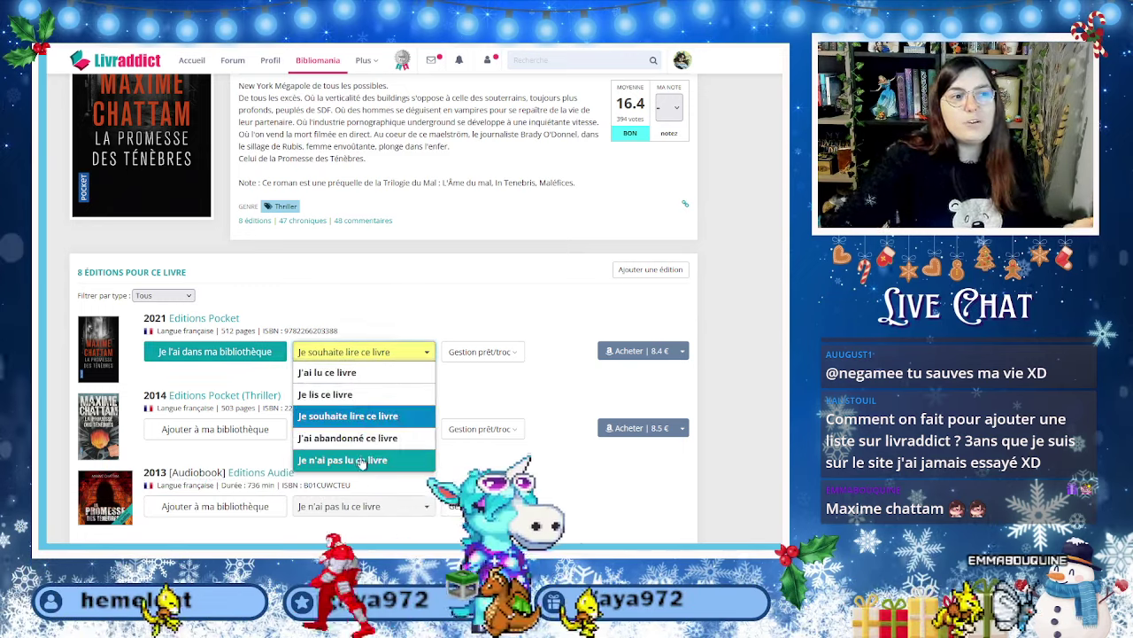
left_click(349, 461)
left_click(272, 359)
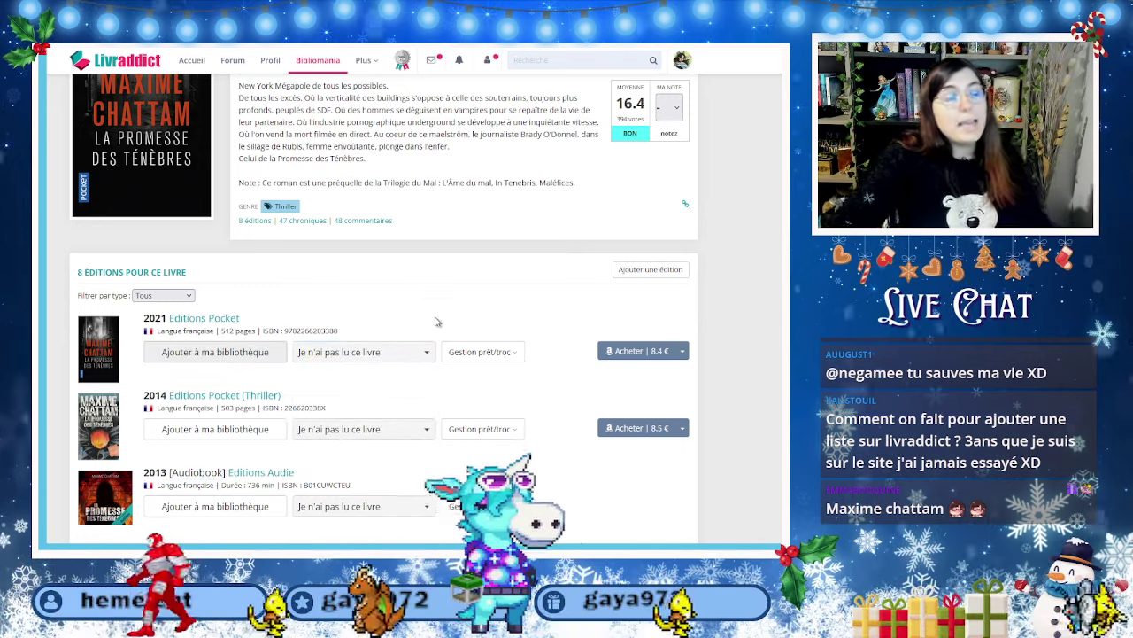
View the form for adding La Promesse des ténèbres to a list, check the pending friend request, and return to the own profile.
scroll(435, 320, "up", 2)
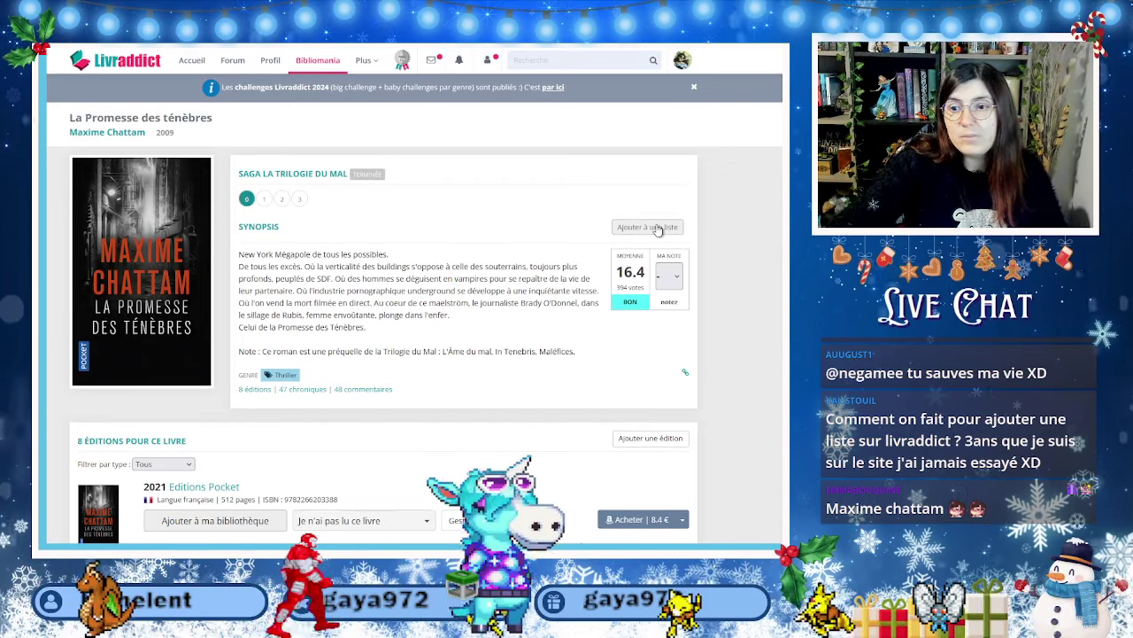
left_click(665, 227)
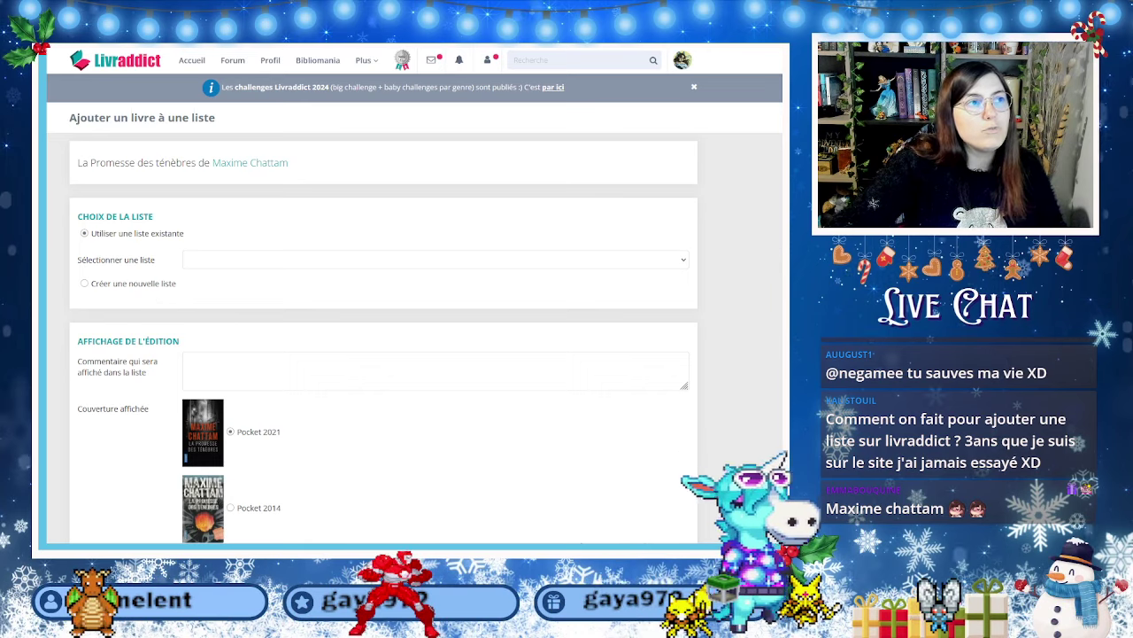
left_click(221, 364)
scroll(354, 265, "down", 3)
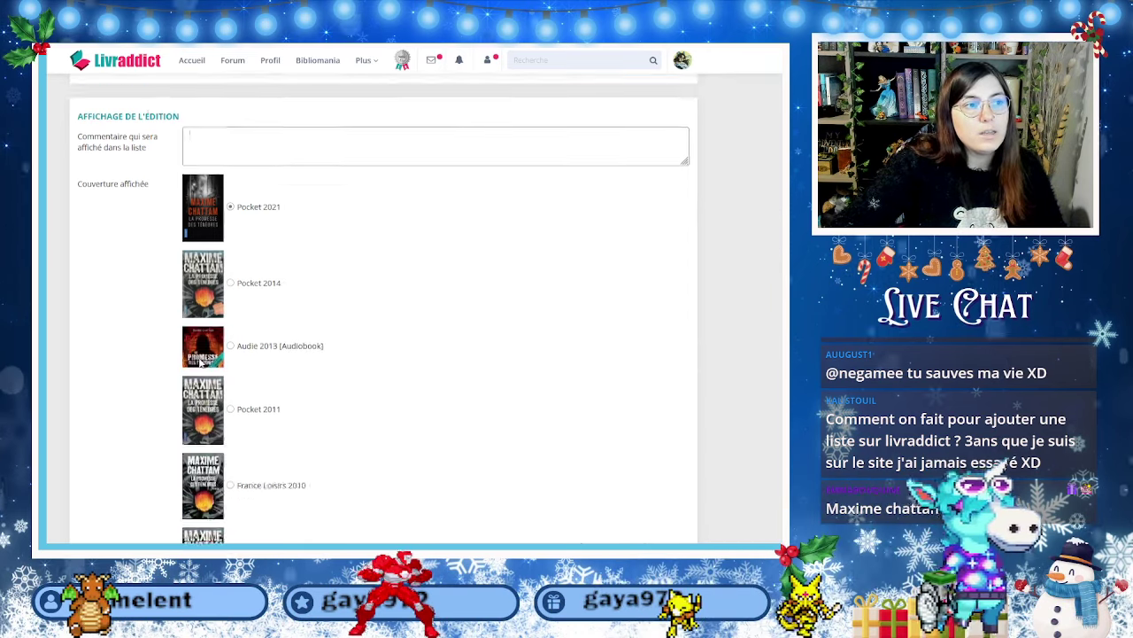
scroll(420, 163, "up", 3)
left_click(487, 60)
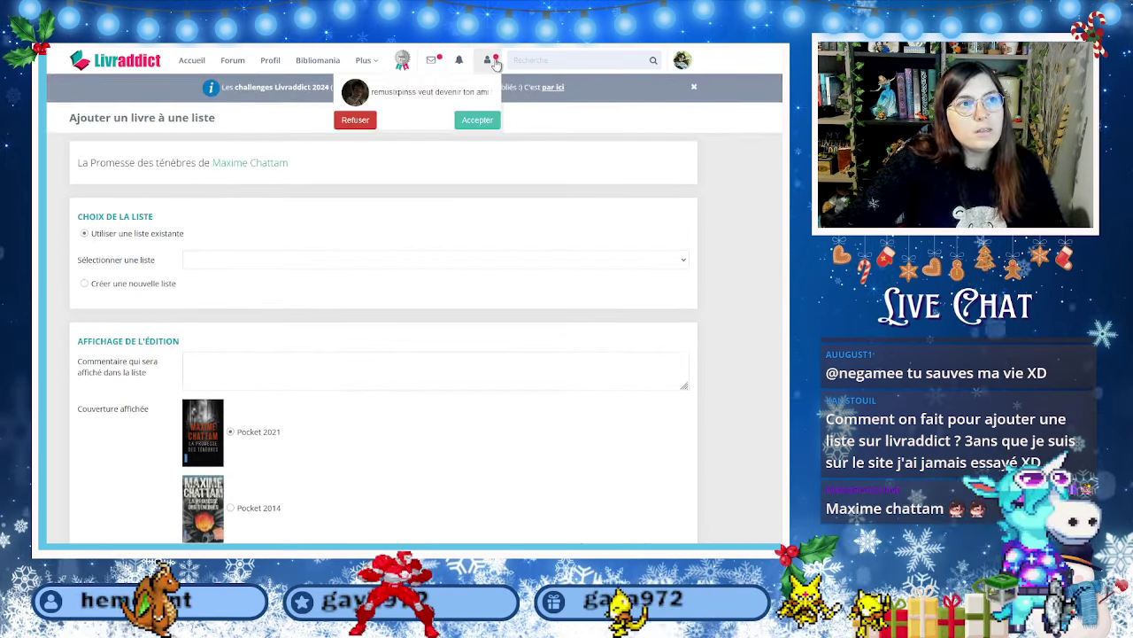
left_click(270, 61)
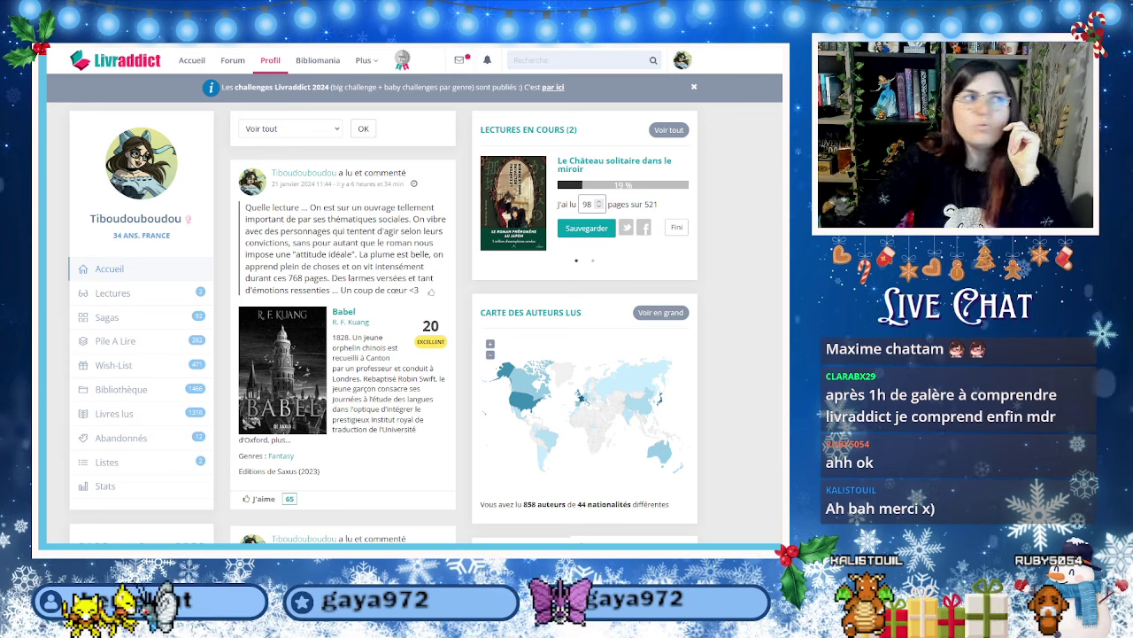
Find the next participant's username in the homework spreadsheet and search Livraddict for it to open their profile.
key("ctrl+Tab")
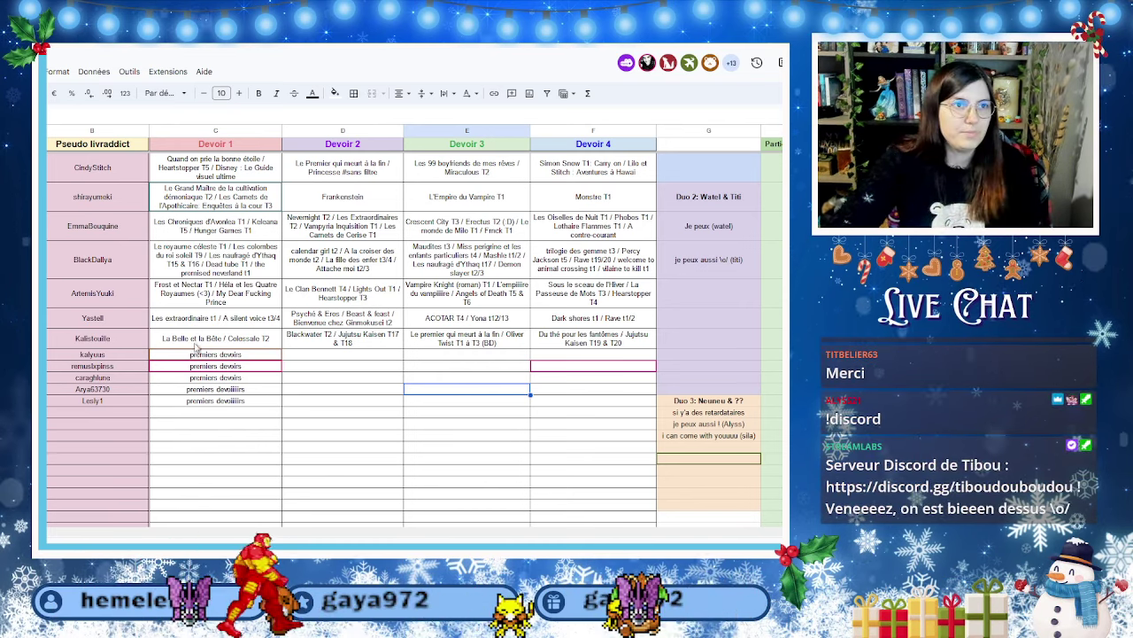
key("ctrl+Tab")
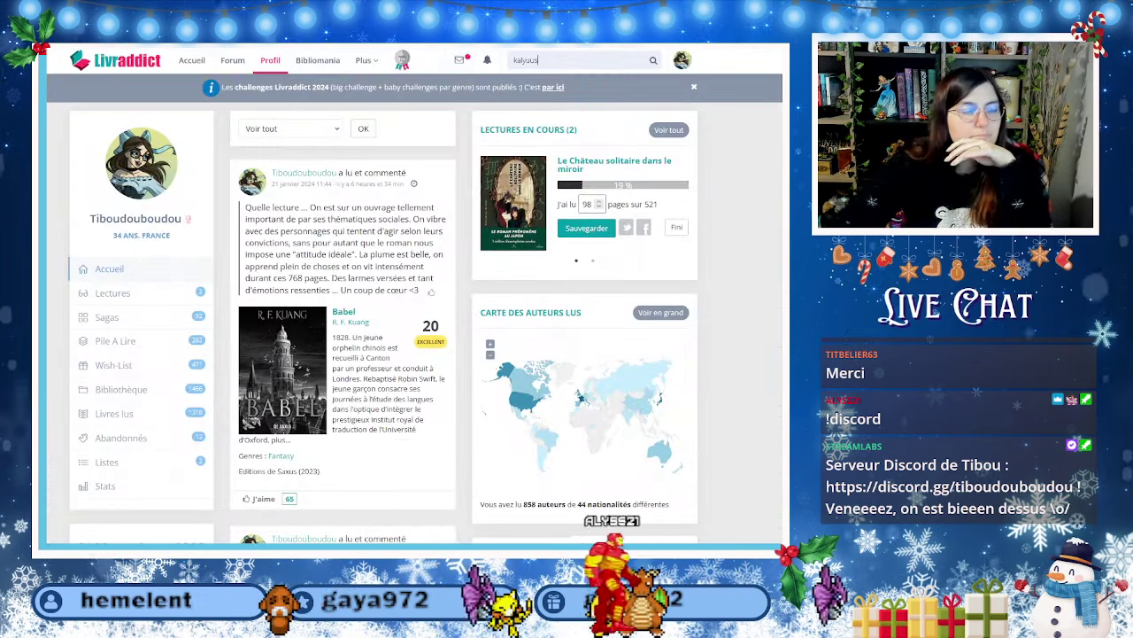
key("Return")
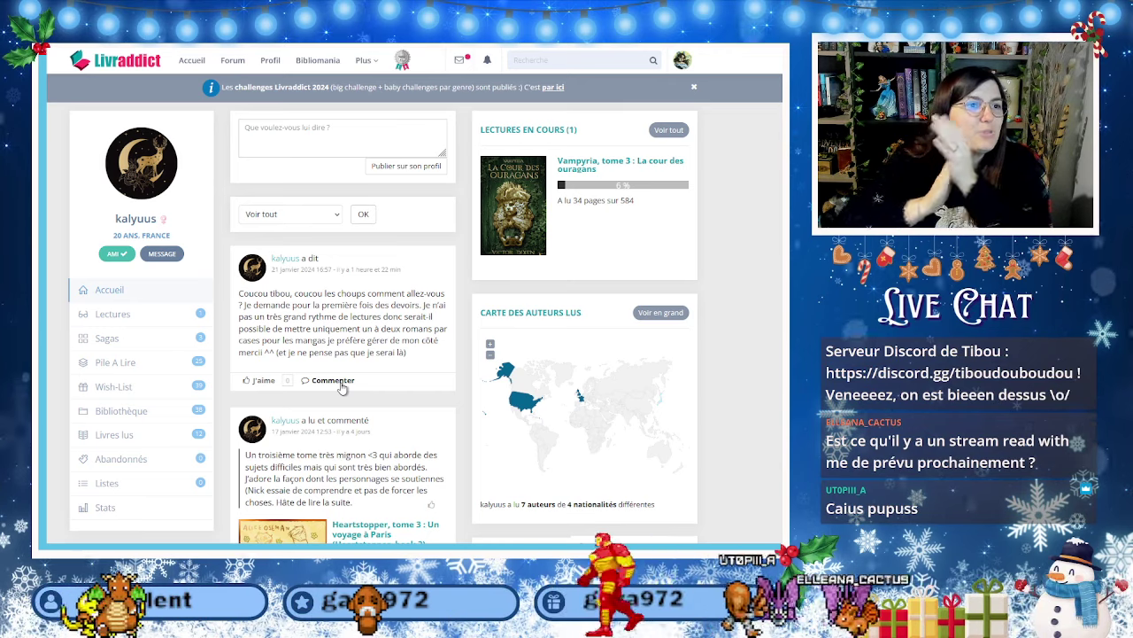
Open the participant's reading pile and read the titles from Golden Kamui, tome 04 to L'Atelier des Sorciers, tome 01.
left_click(157, 361)
scroll(420, 371, "down", 2)
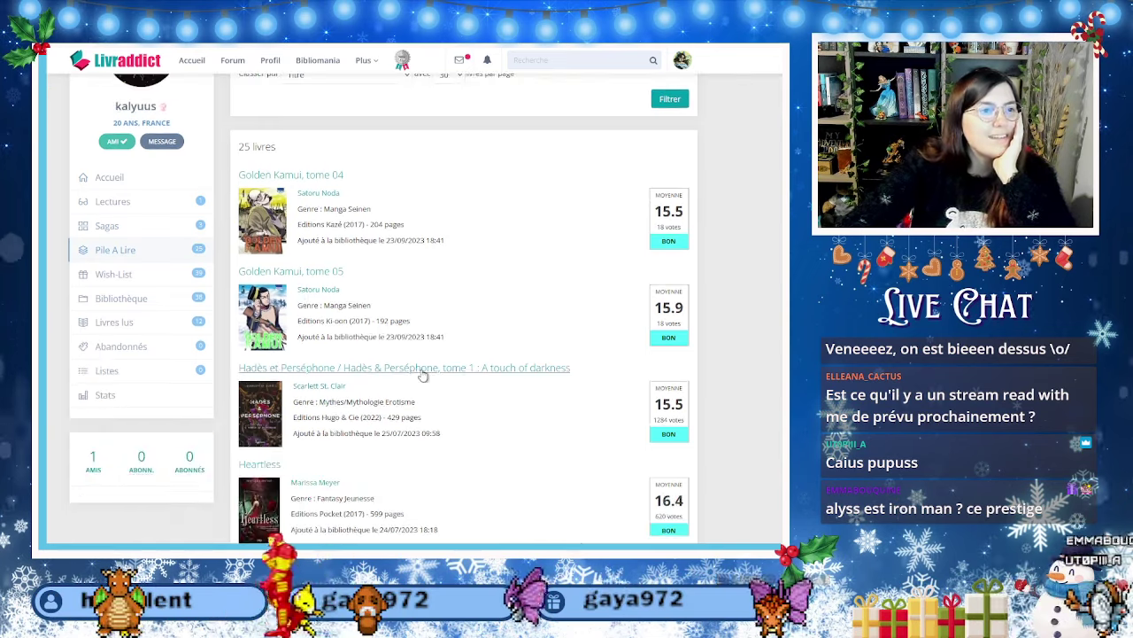
scroll(423, 376, "up", 2)
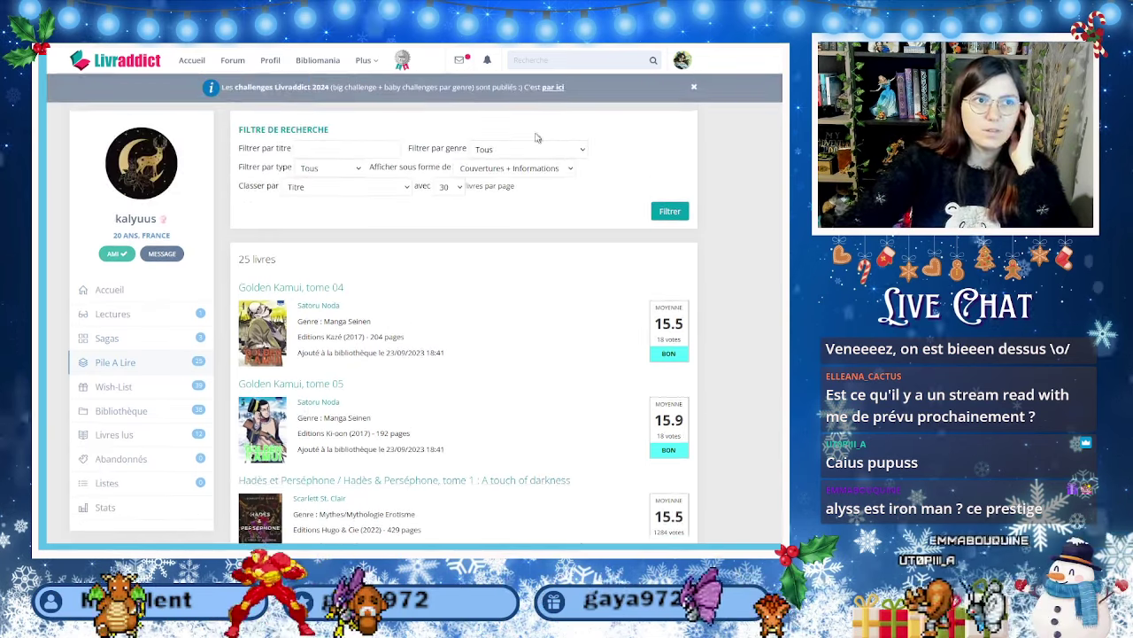
scroll(490, 329, "down", 4)
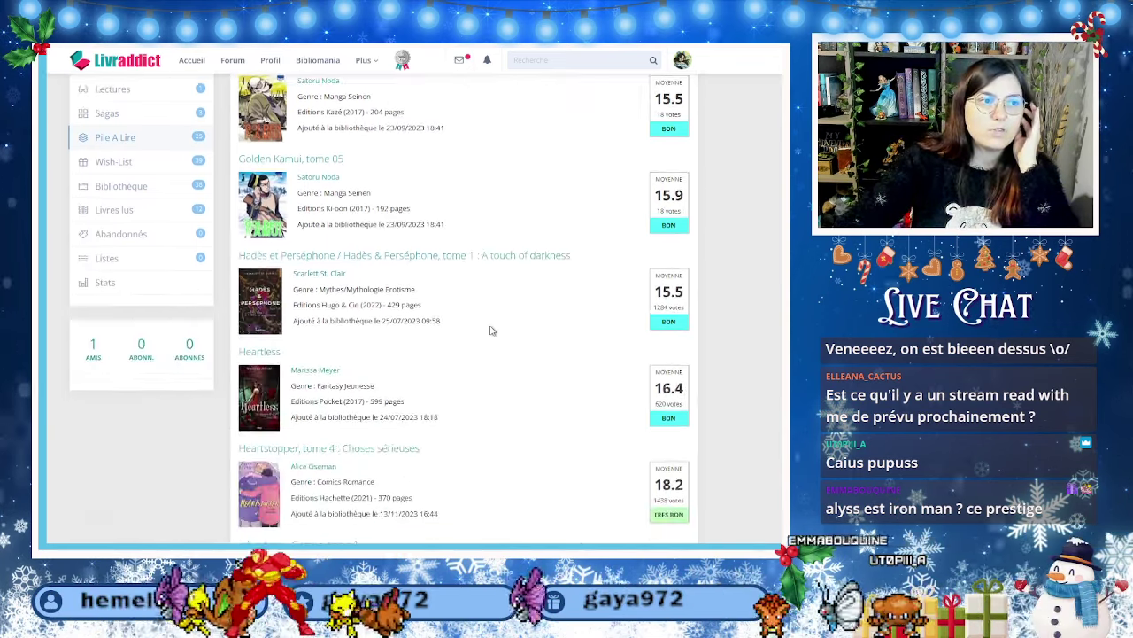
scroll(492, 331, "down", 3)
scroll(493, 330, "down", 2)
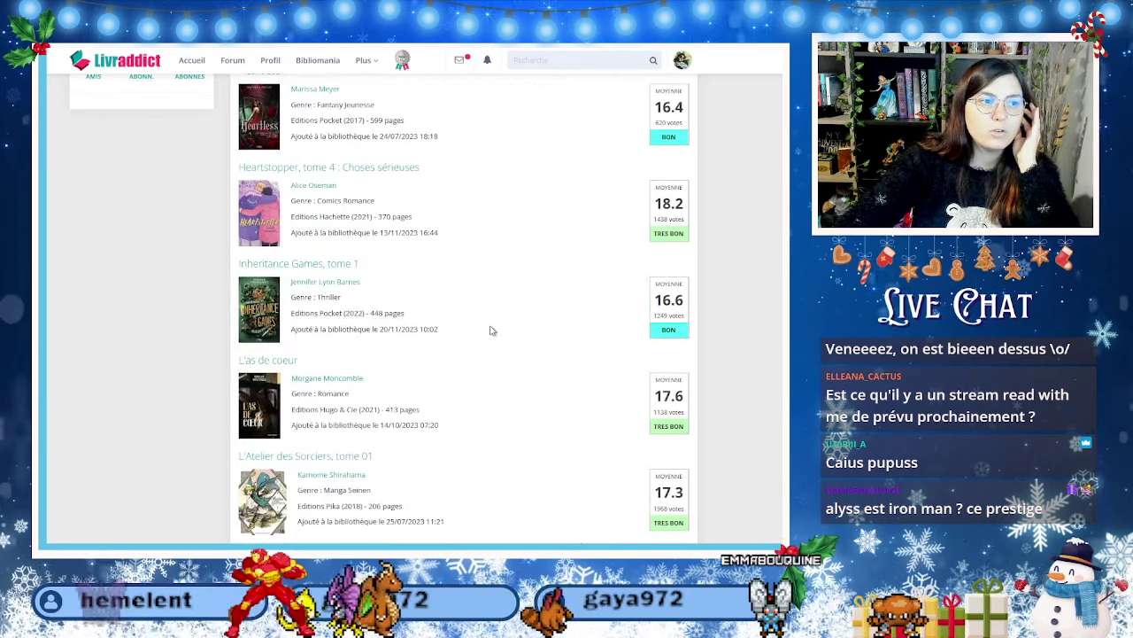
Filter the participant's reading pile to leave out manga and comics, and check the remaining titles.
scroll(493, 331, "up", 10)
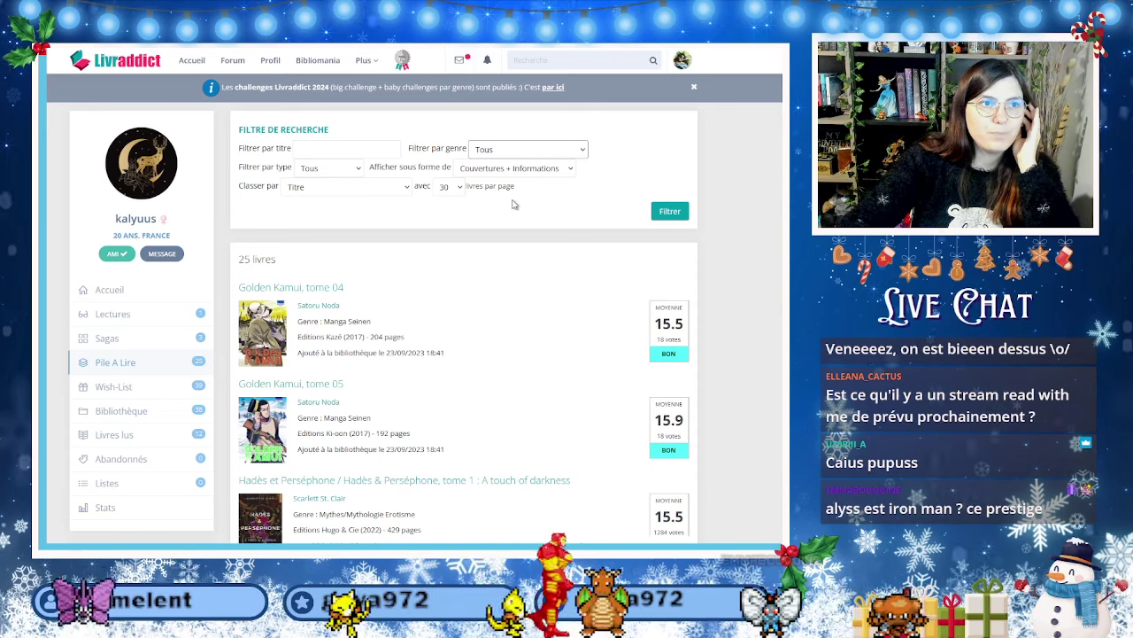
left_click(664, 212)
scroll(425, 381, "down", 3)
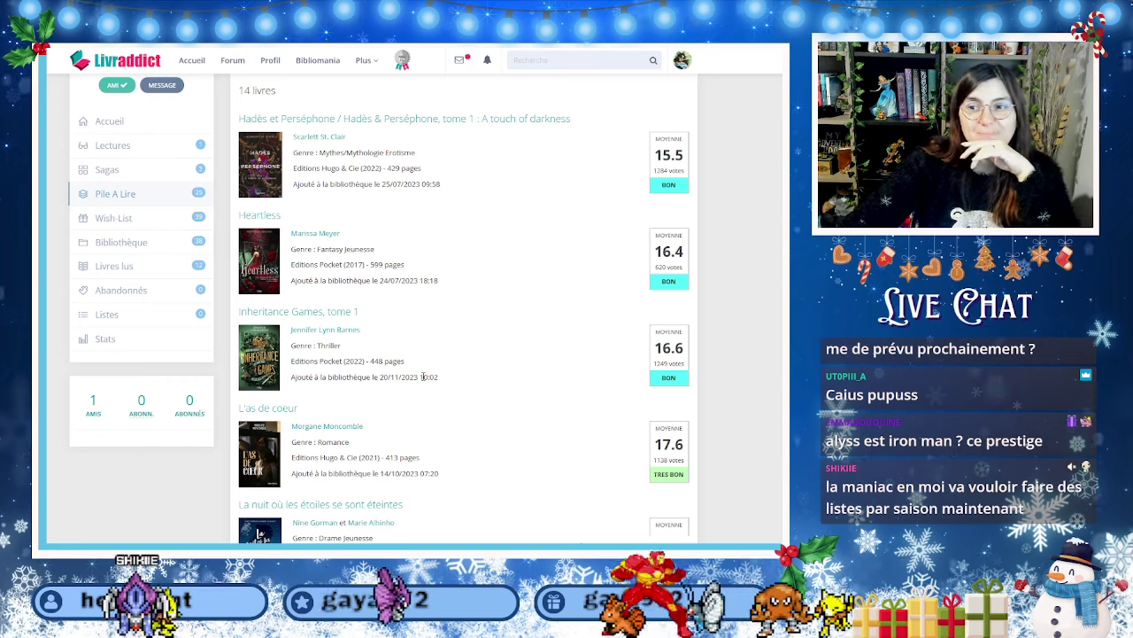
Examine the novels in the friend's Pile A Lire on Livraddict, from Hadès et Perséphone to Tarot, including genres, page counts and average ratings.
scroll(424, 378, "down", 1)
scroll(423, 378, "up", 2)
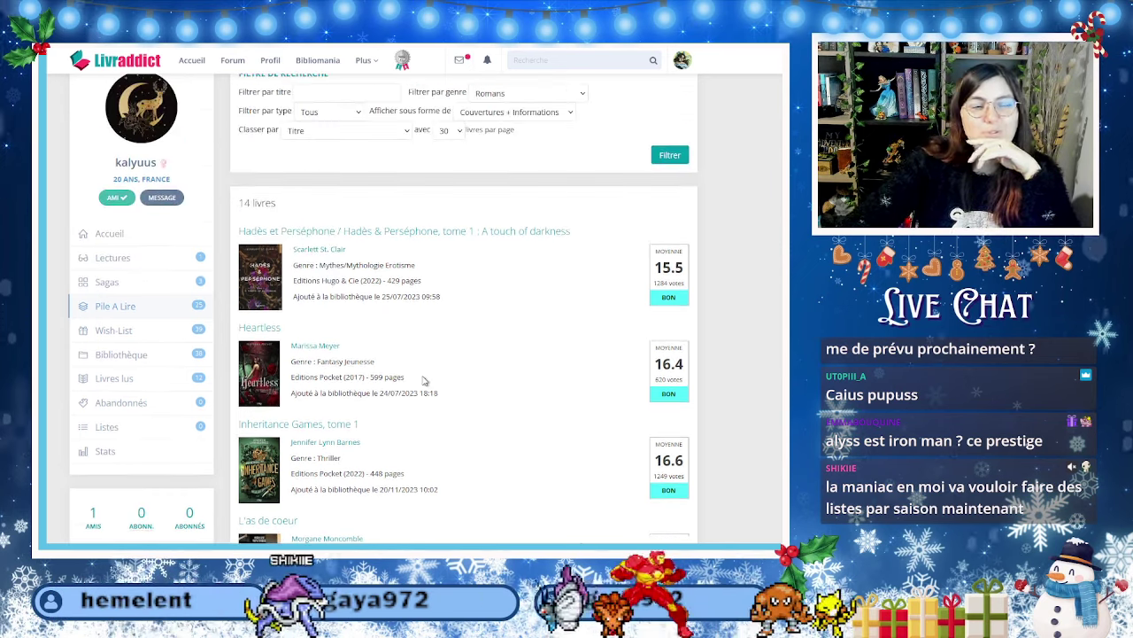
scroll(423, 381, "down", 4)
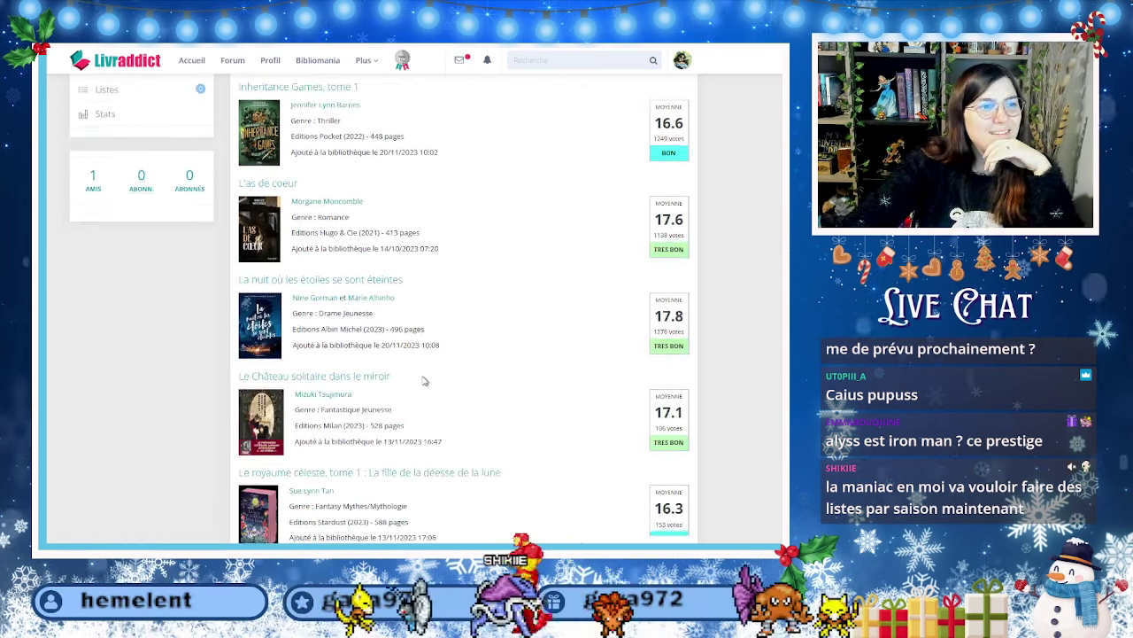
scroll(423, 381, "down", 1)
scroll(493, 397, "down", 1)
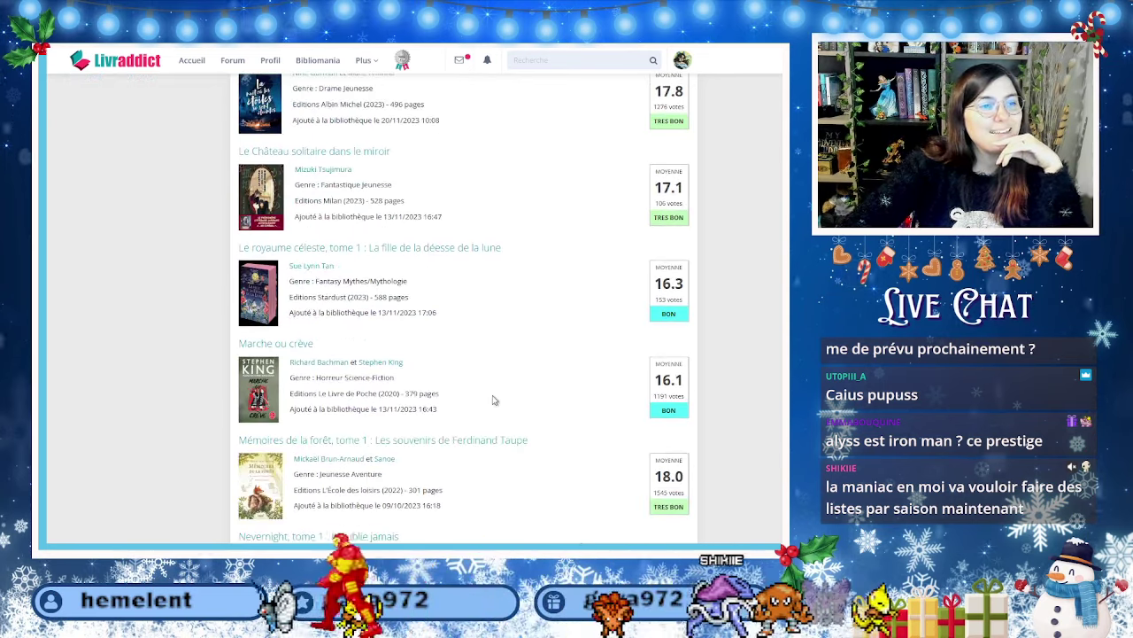
scroll(494, 400, "down", 1)
scroll(295, 255, "down", 1)
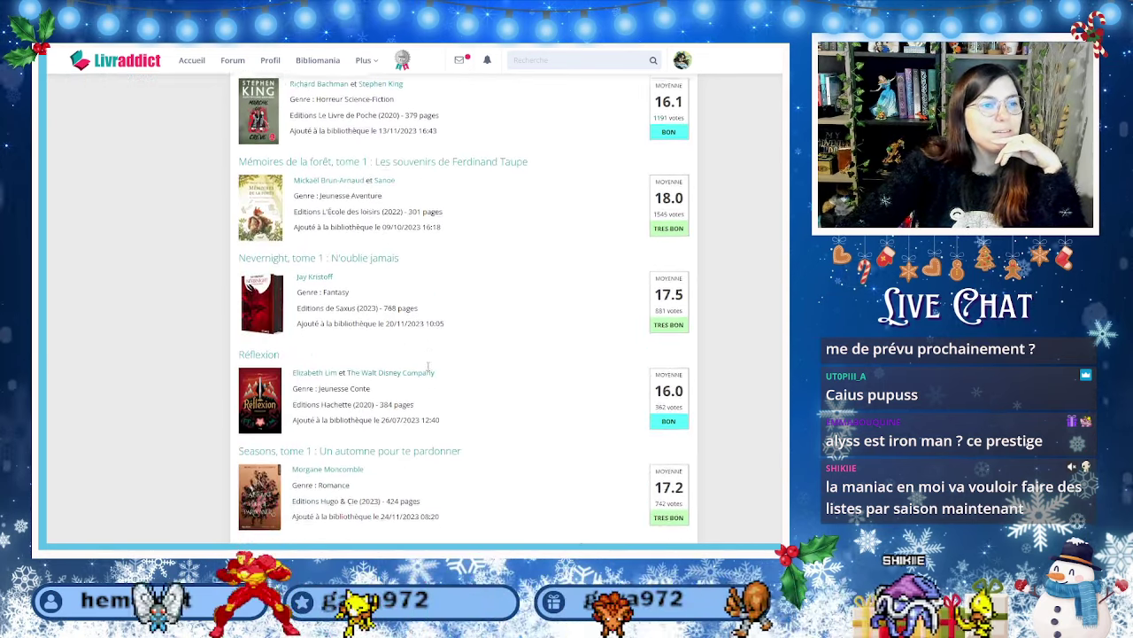
scroll(431, 372, "down", 1)
scroll(429, 370, "down", 2)
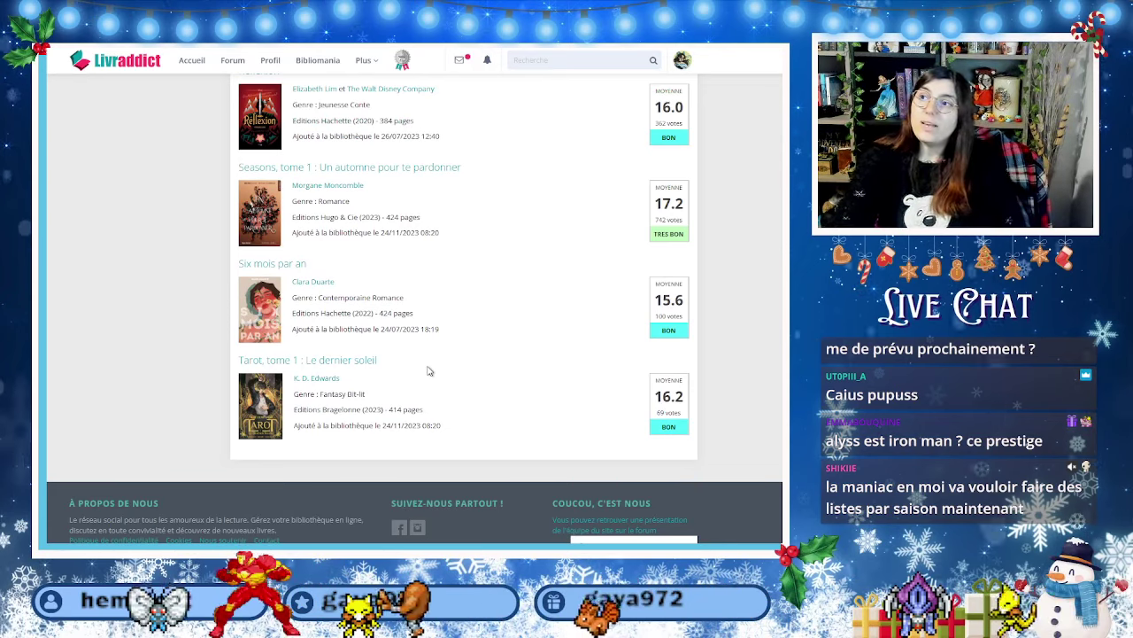
scroll(428, 361, "up", 3)
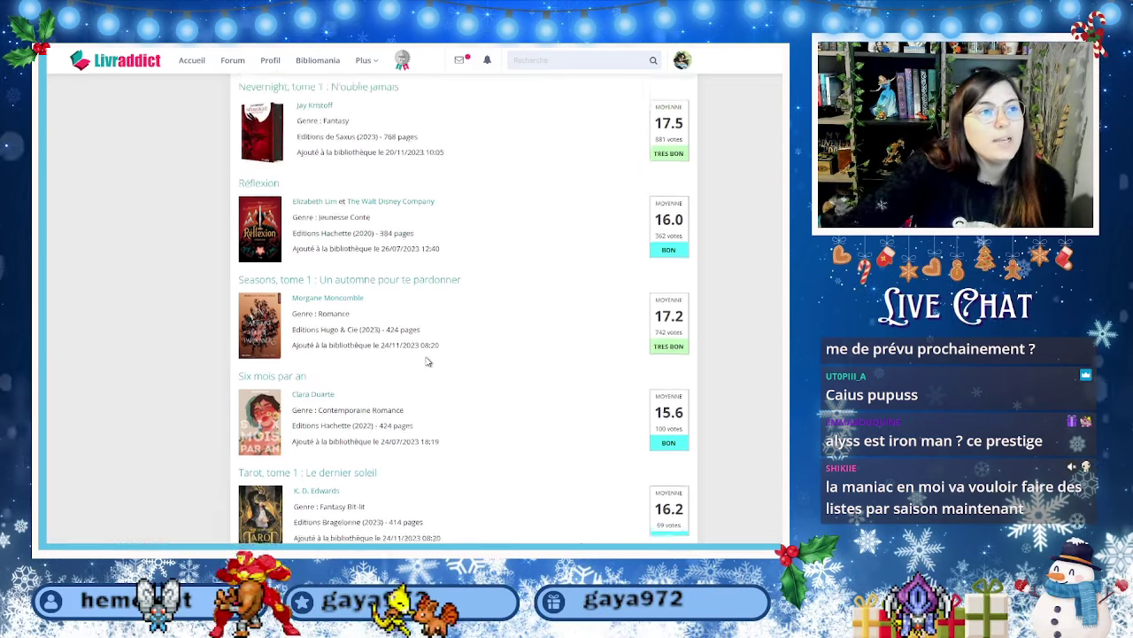
scroll(428, 362, "up", 1)
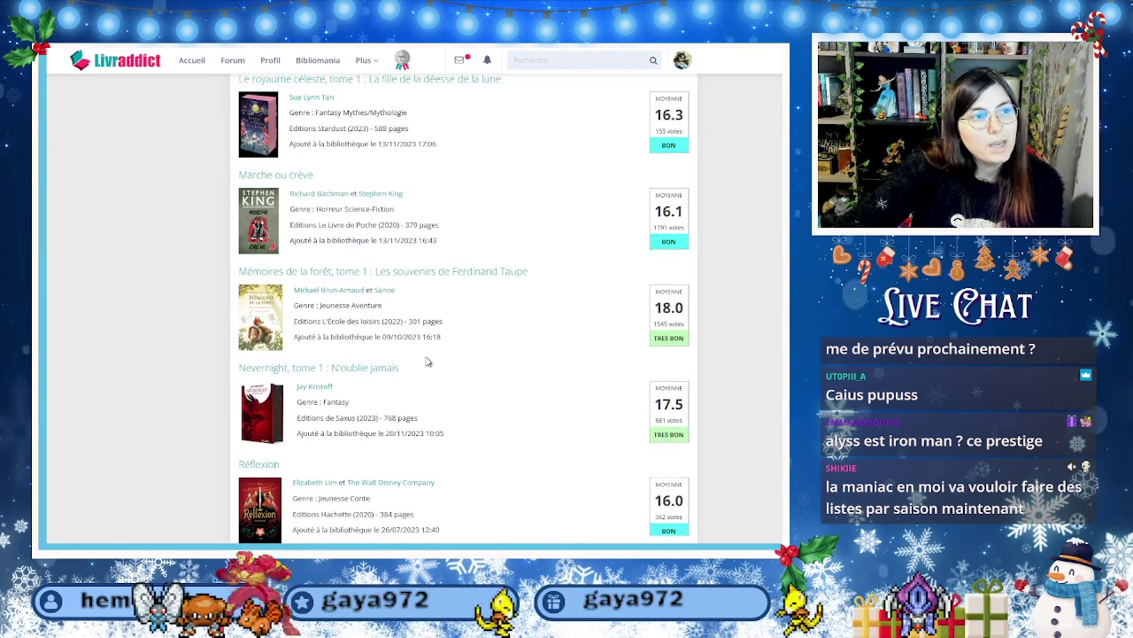
scroll(330, 422, "up", 4)
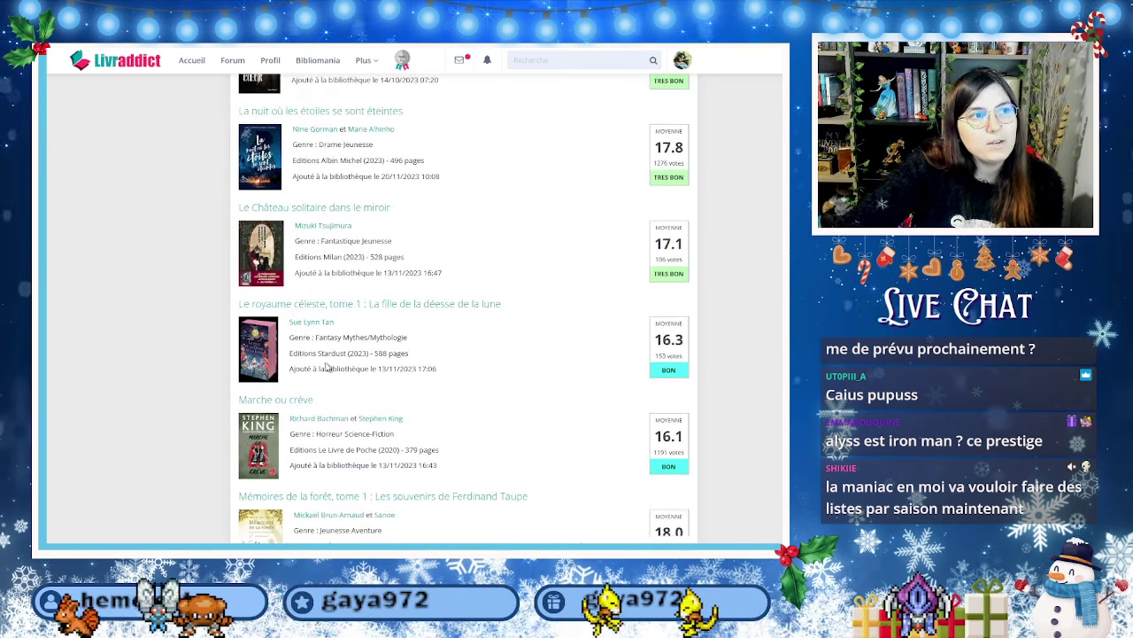
scroll(350, 395, "up", 4)
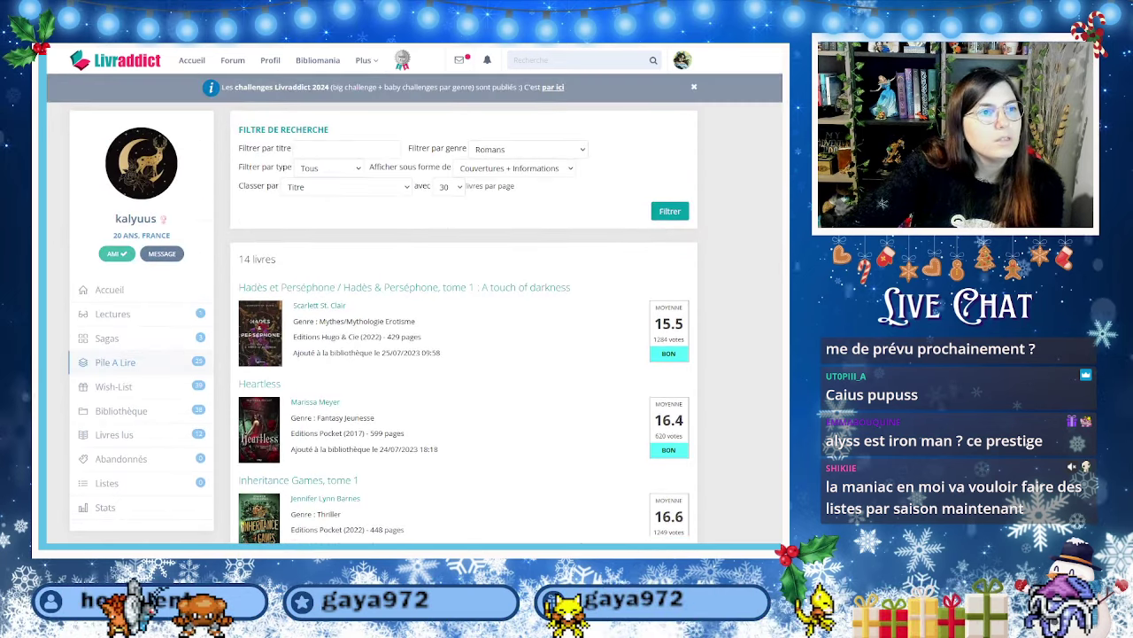
scroll(398, 372, "down", 2)
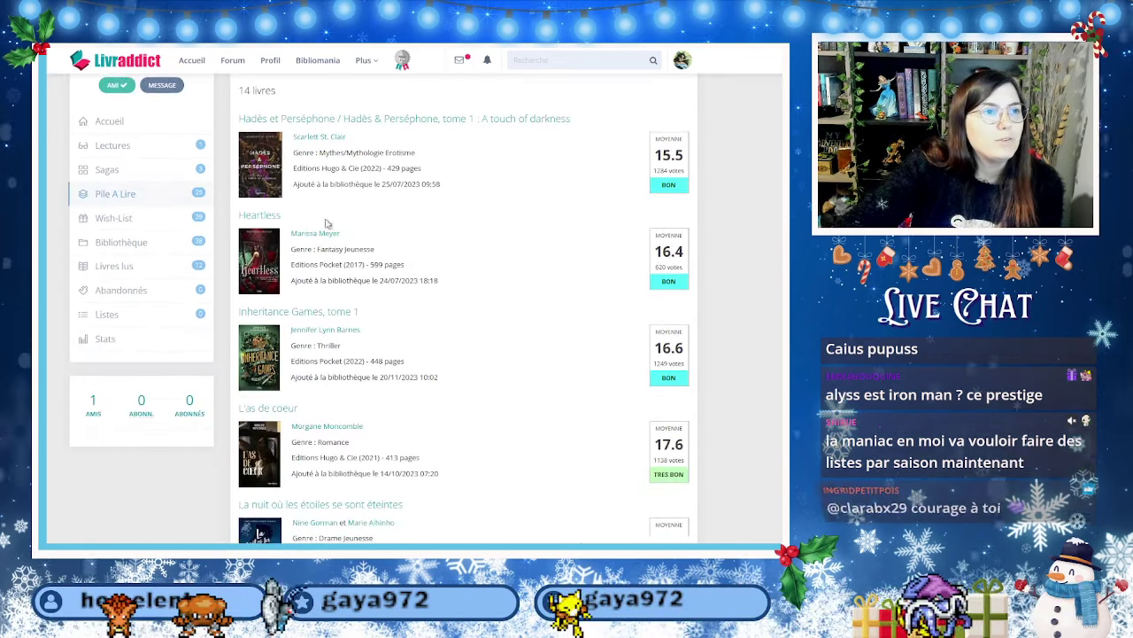
scroll(454, 403, "down", 5)
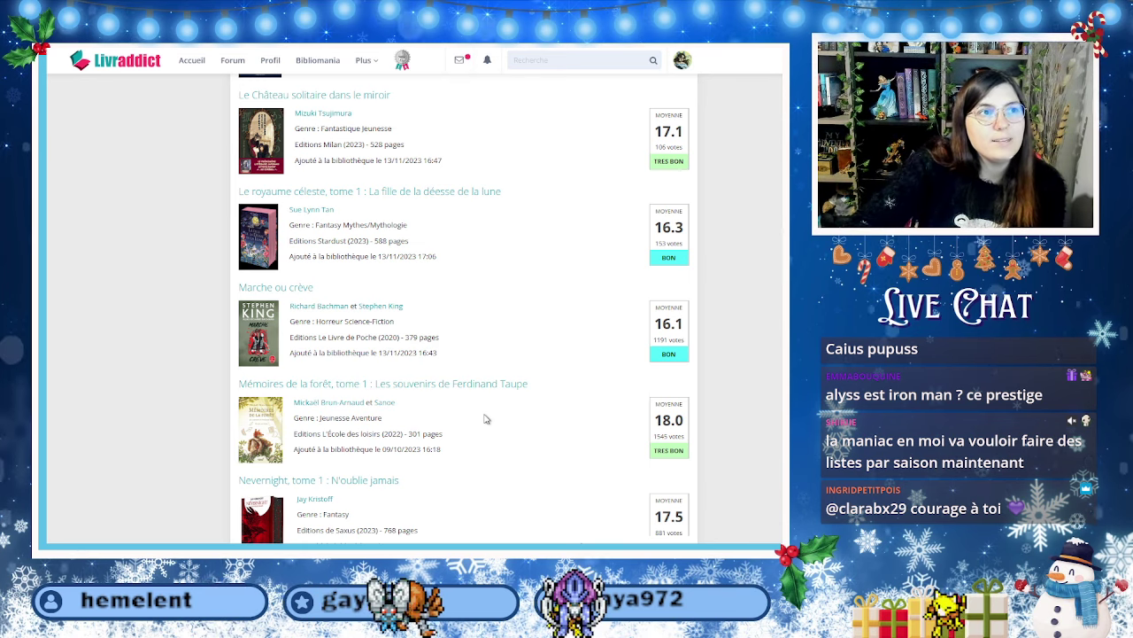
scroll(379, 399, "up", 1)
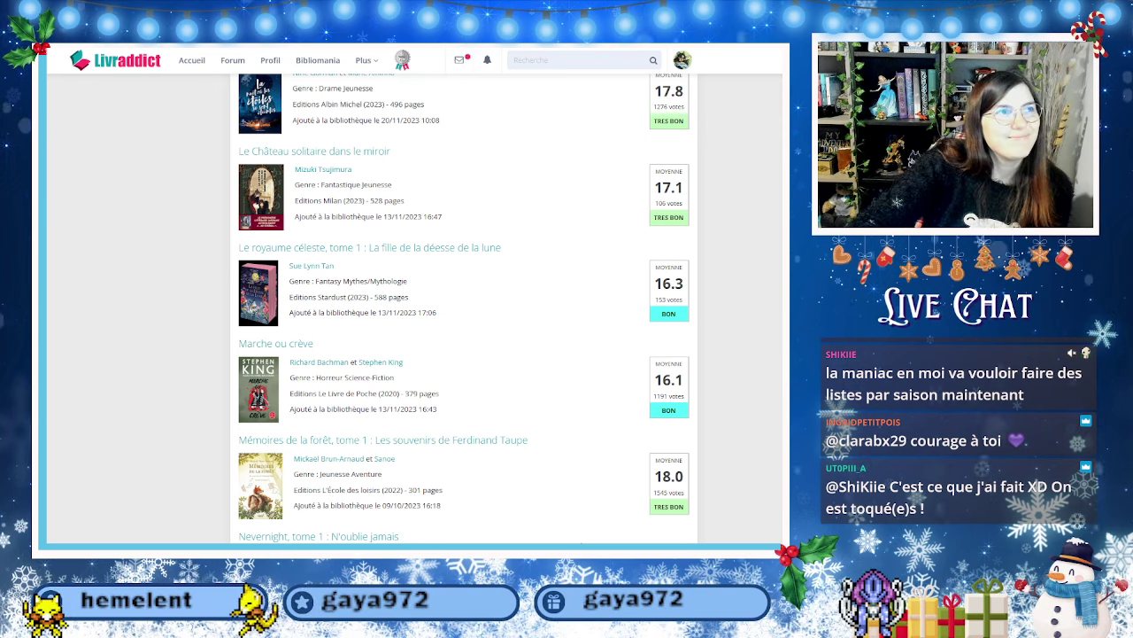
Switch to the shared assignment spreadsheet and check the Devoir 1 entry in the same reader's row.
key("alt+Tab")
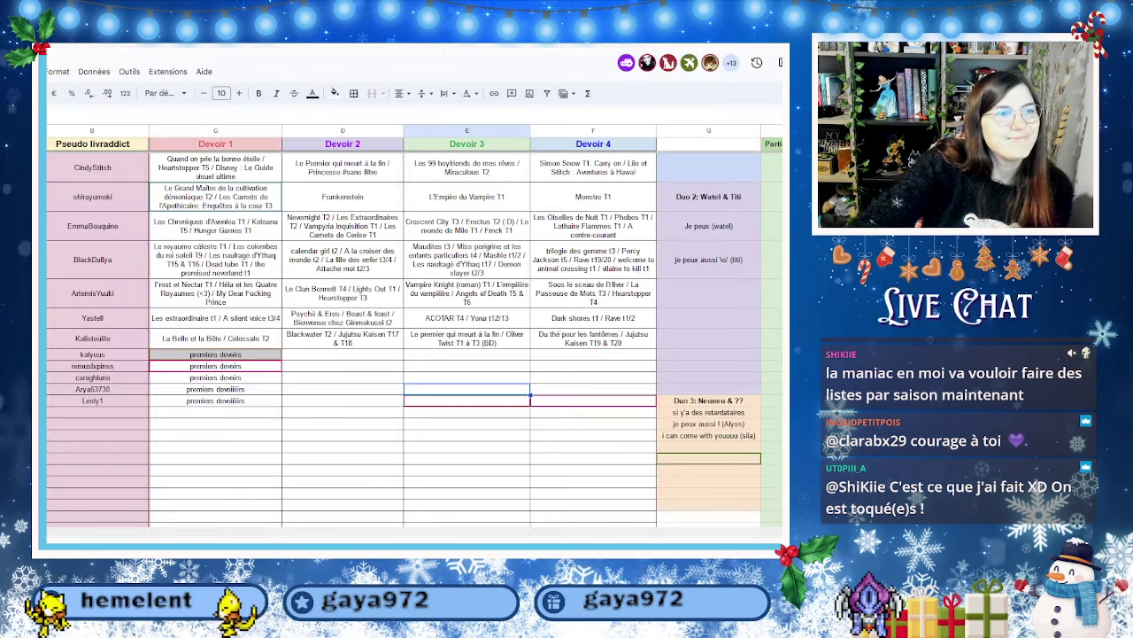
left_click(699, 358)
scroll(620, 399, "up", 3)
scroll(620, 399, "down", 3)
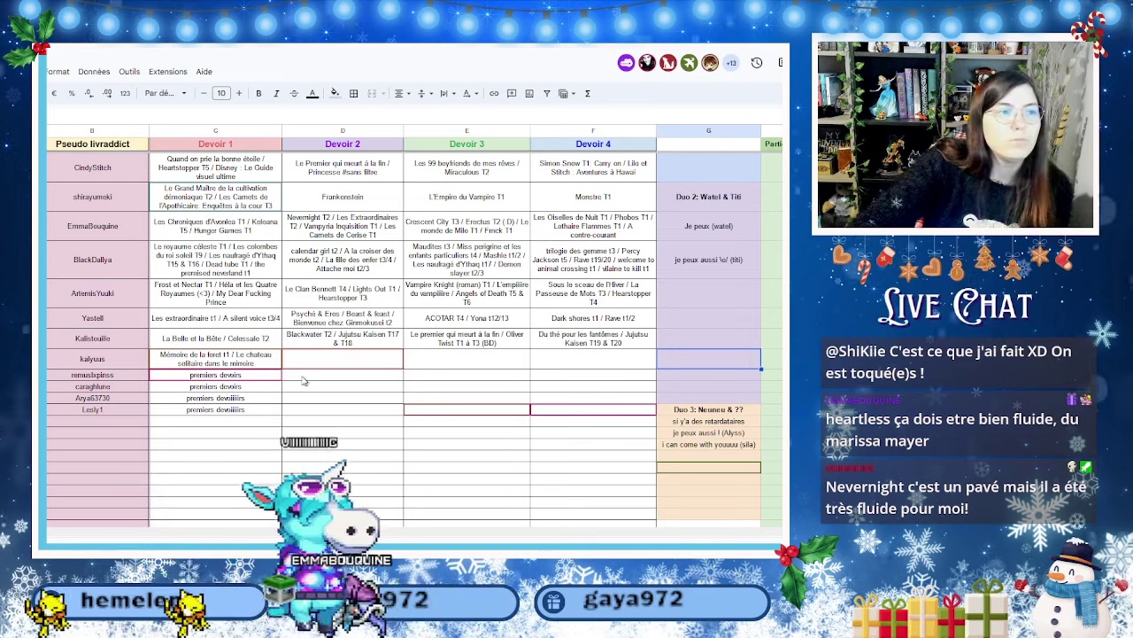
Go back to Livraddict to review the whole Pile A Lire, and check the reader's Devoir 2 entry in the spreadsheet.
key("ctrl+Tab")
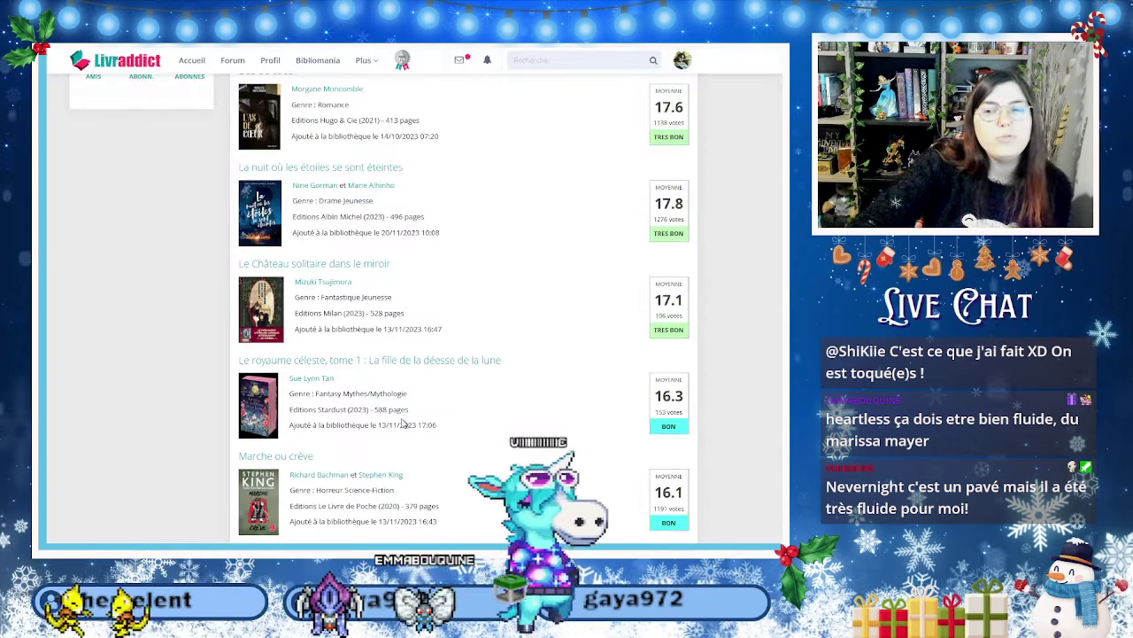
scroll(403, 425, "down", 4)
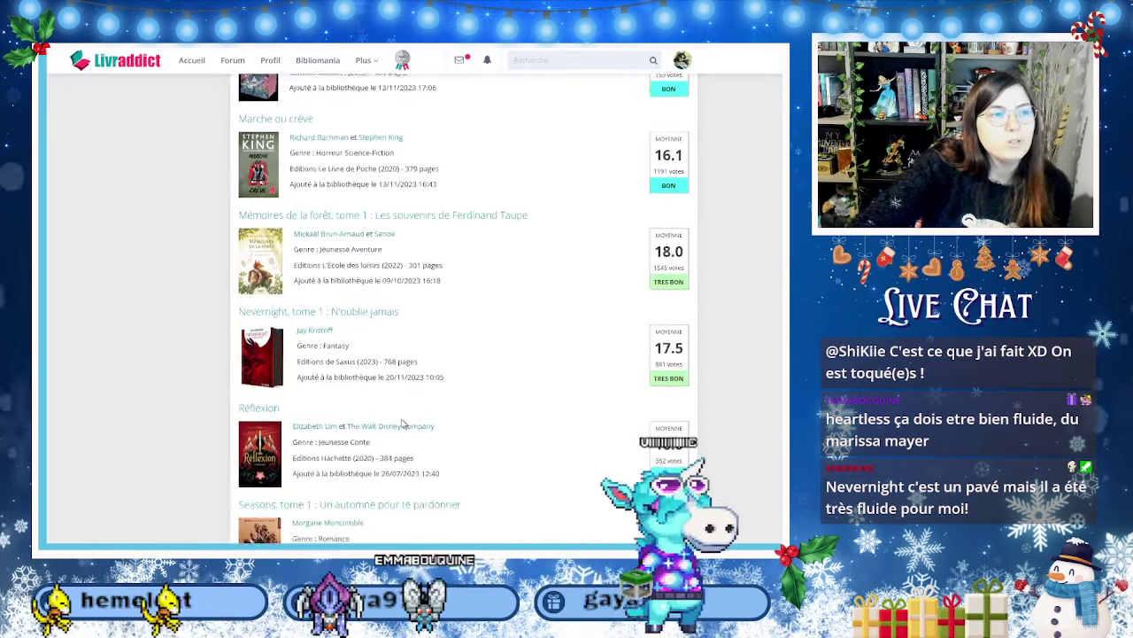
scroll(402, 425, "down", 3)
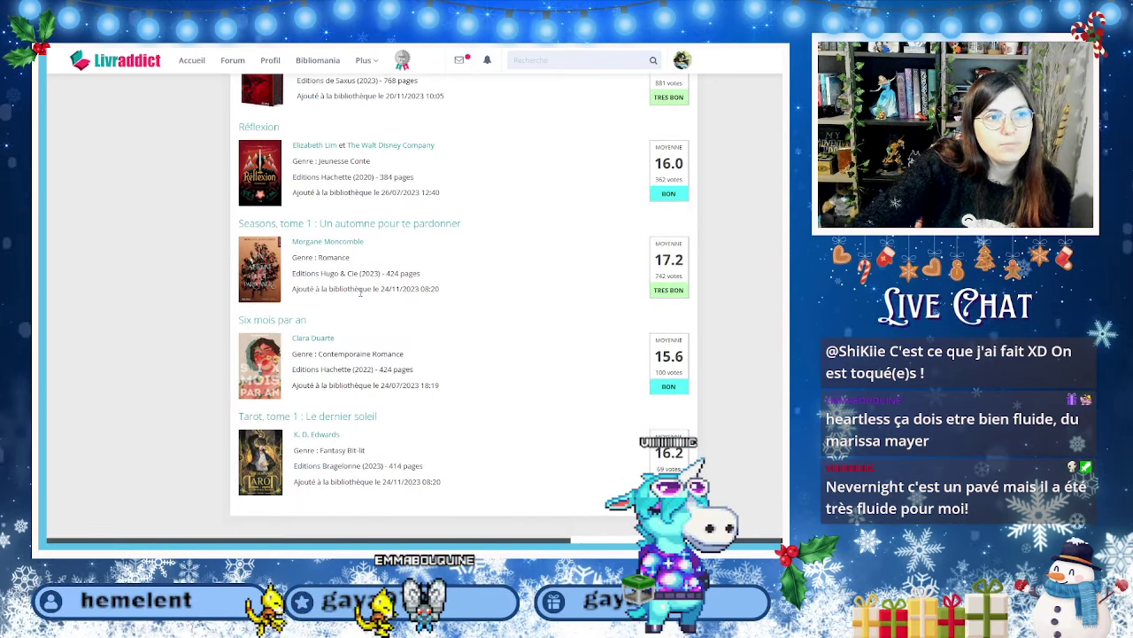
scroll(425, 396, "up", 6)
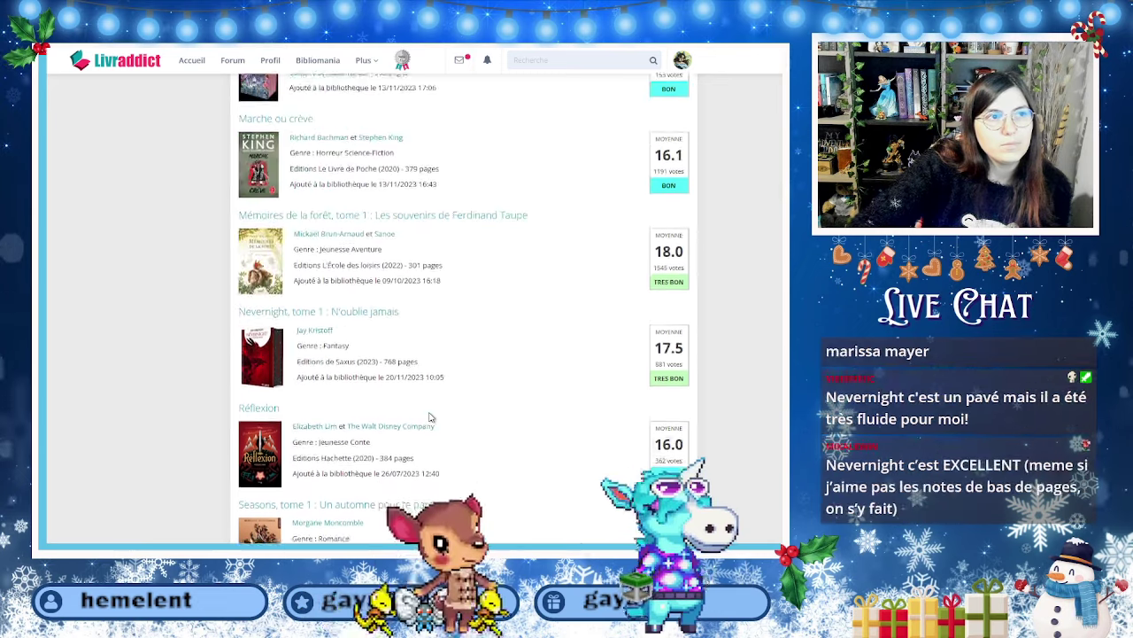
scroll(429, 417, "up", 3)
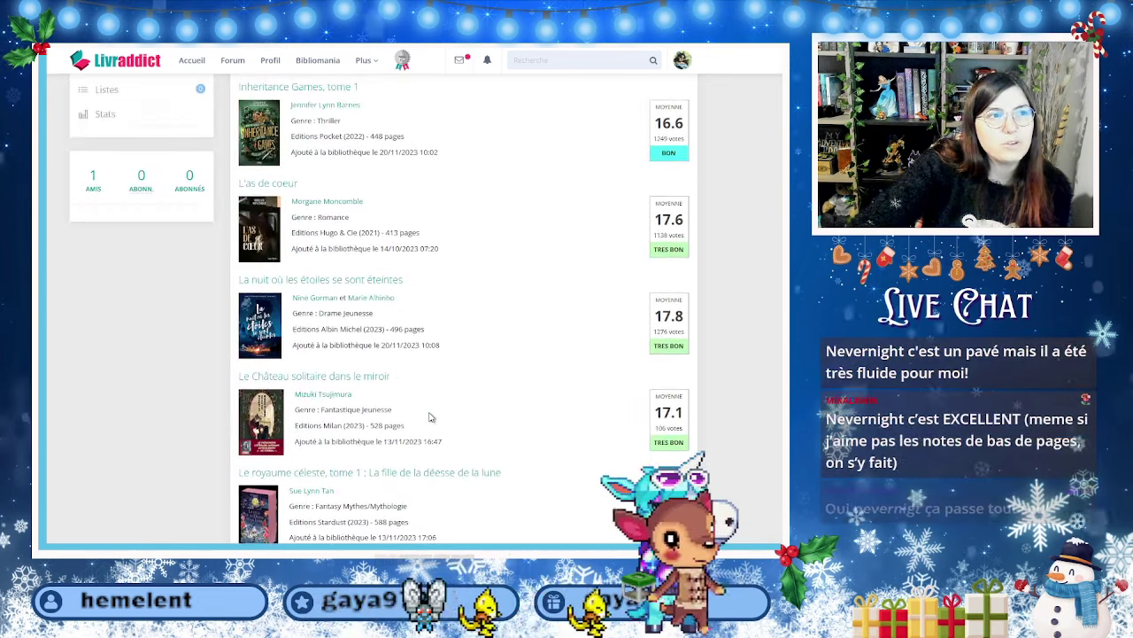
scroll(430, 417, "up", 1)
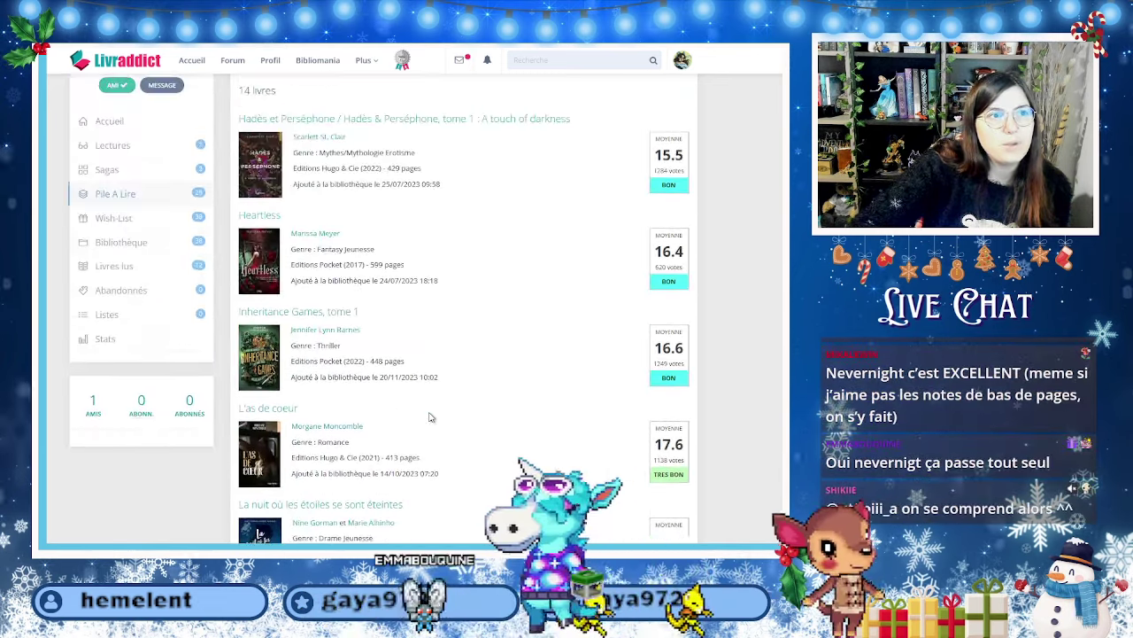
scroll(429, 417, "down", 2)
scroll(429, 417, "down", 9)
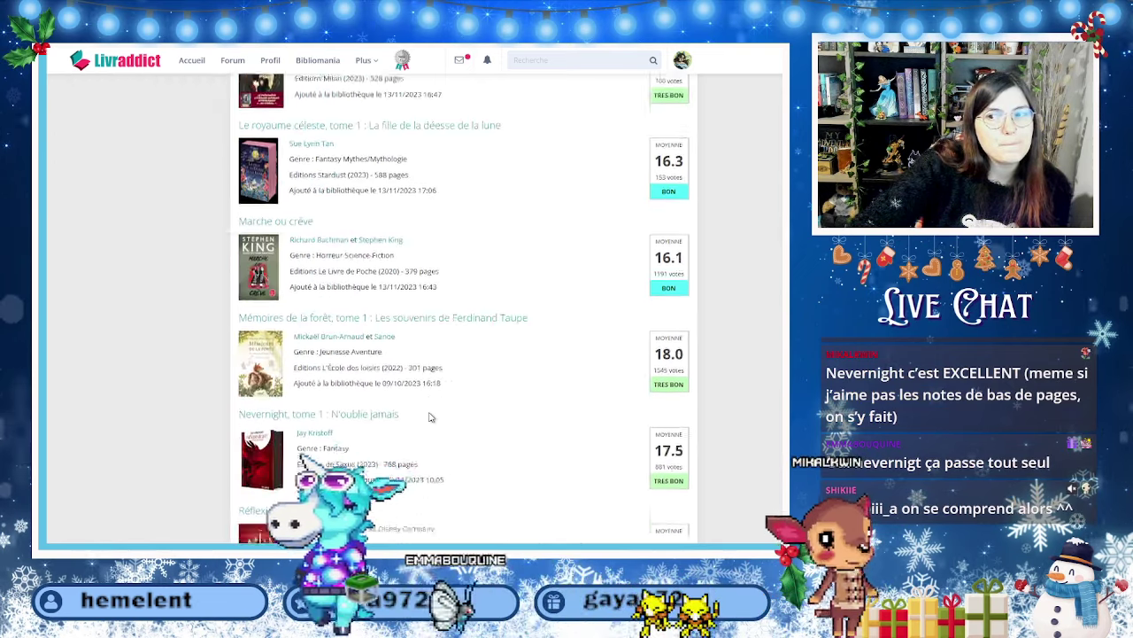
scroll(430, 417, "down", 1)
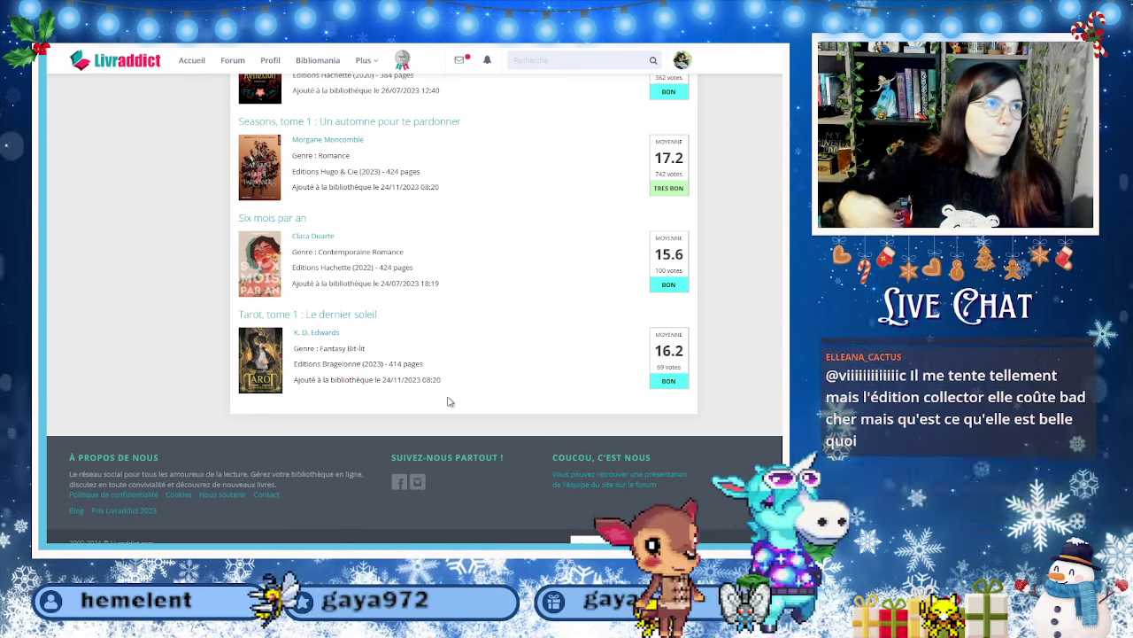
key("ctrl+Tab")
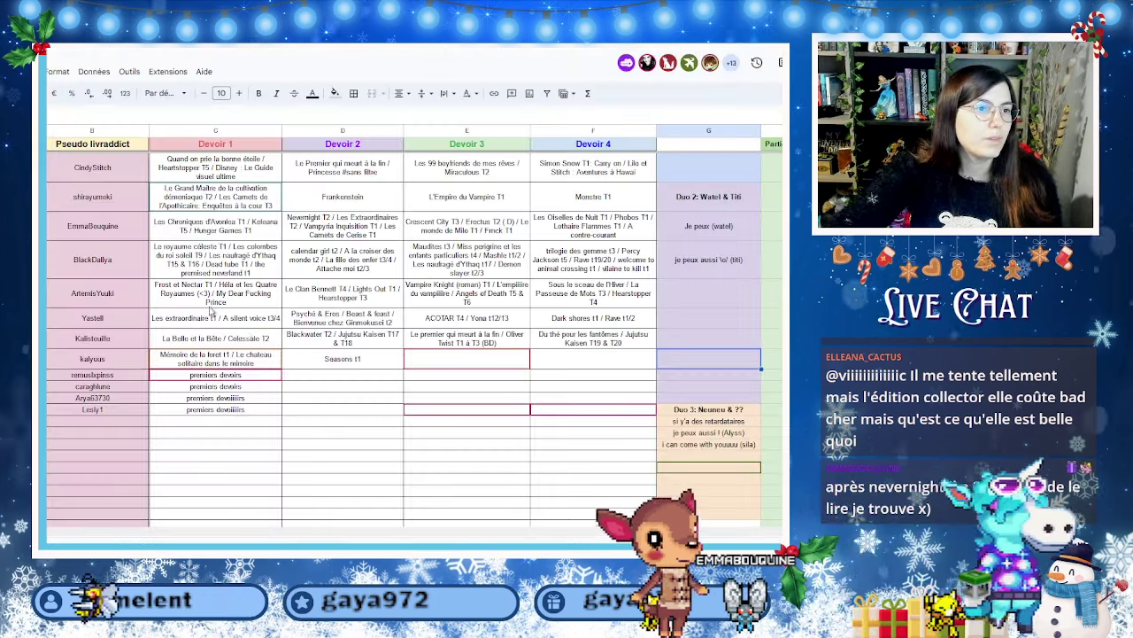
Review the Livraddict reading pile from its end back to Hadès et Perséphone, and check the reader's Devoir 3 entry in the spreadsheet.
key("ctrl+shift+Tab")
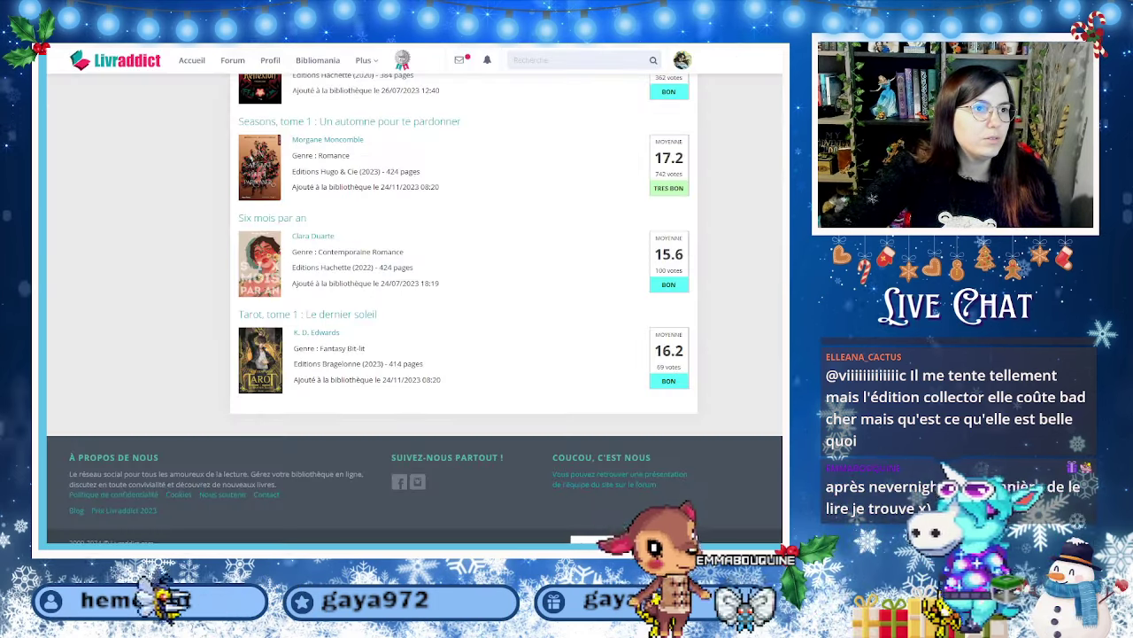
scroll(351, 349, "up", 4)
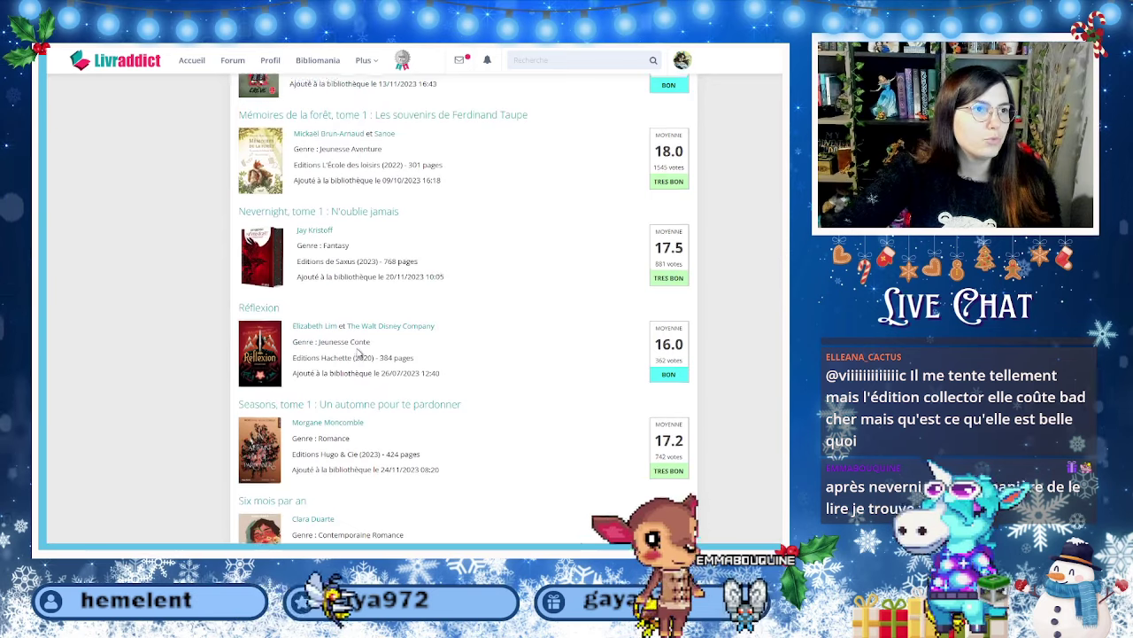
scroll(421, 374, "up", 1)
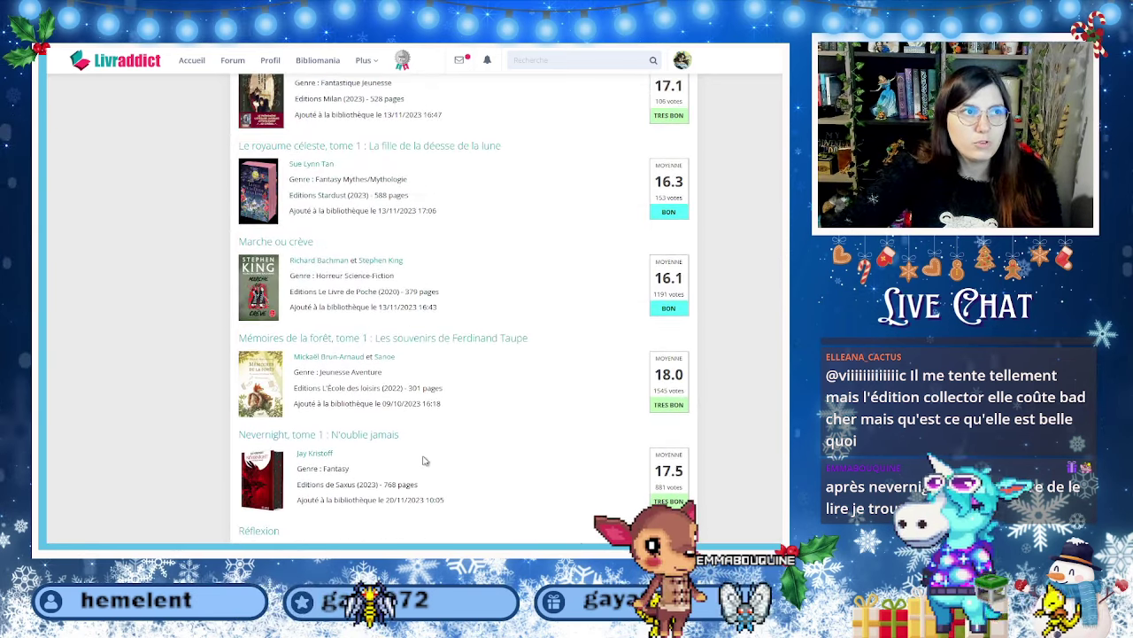
scroll(425, 461, "up", 4)
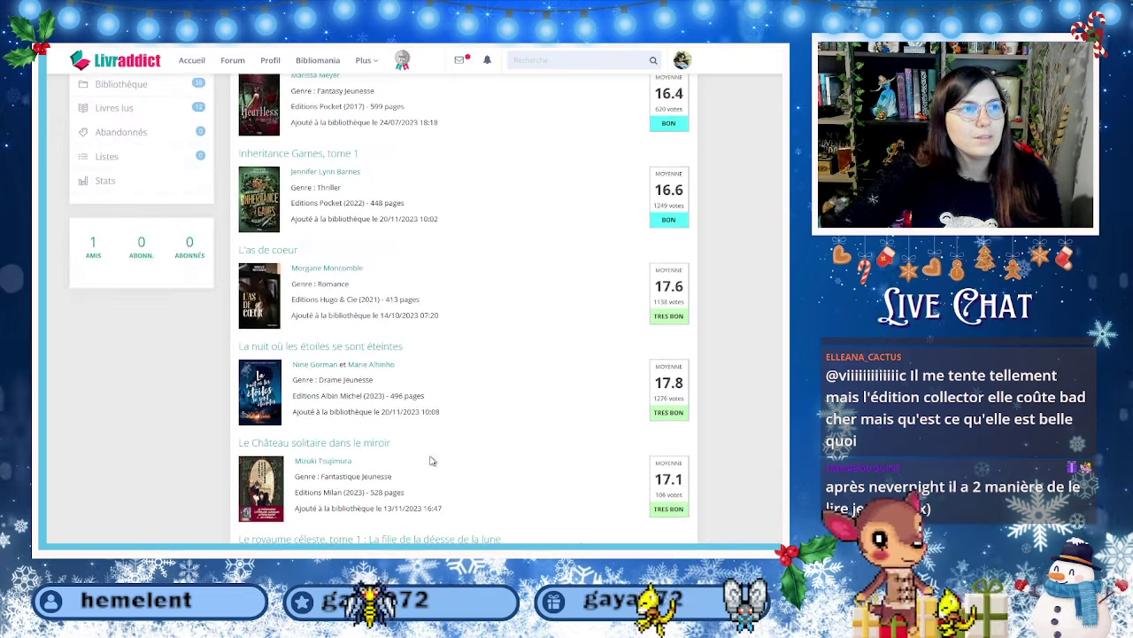
scroll(431, 461, "up", 1)
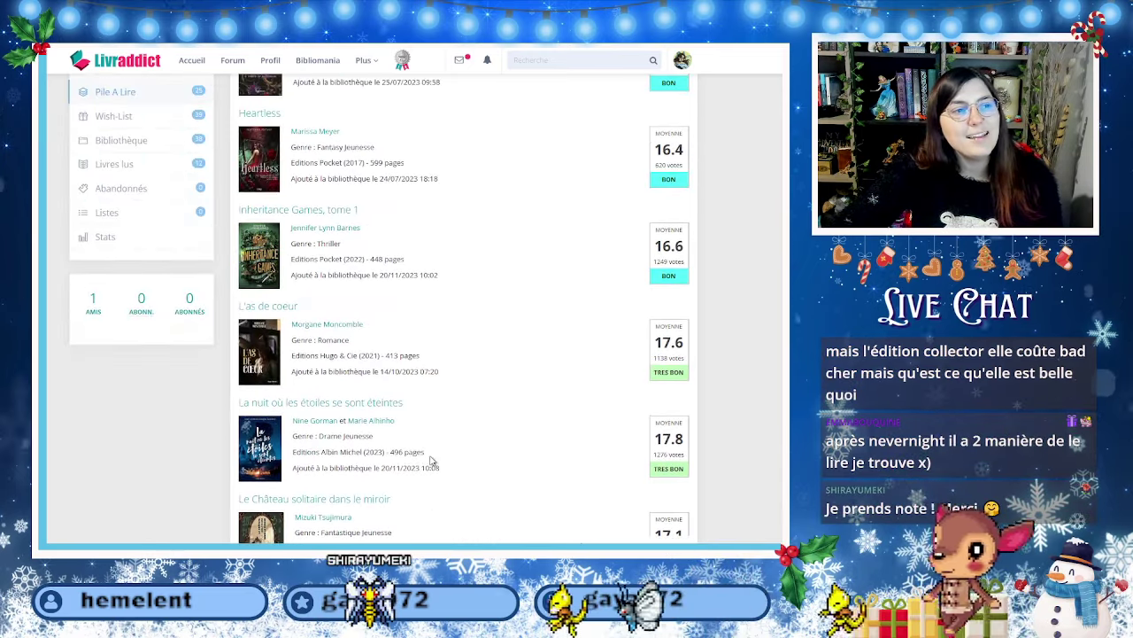
scroll(397, 450, "up", 2)
scroll(397, 451, "down", 2)
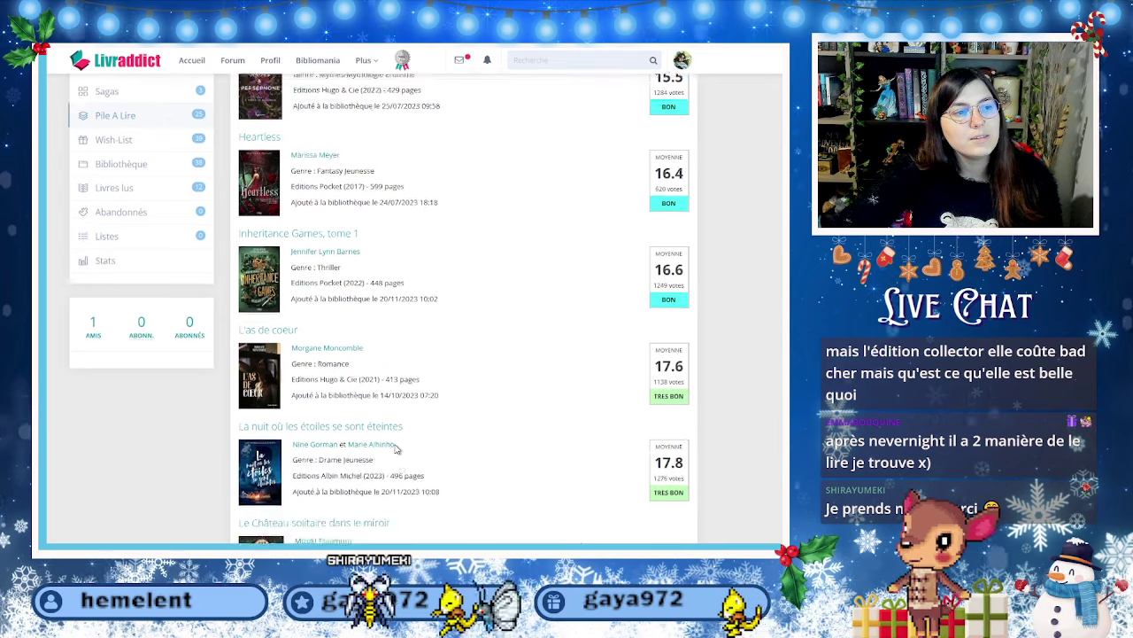
scroll(452, 421, "up", 2)
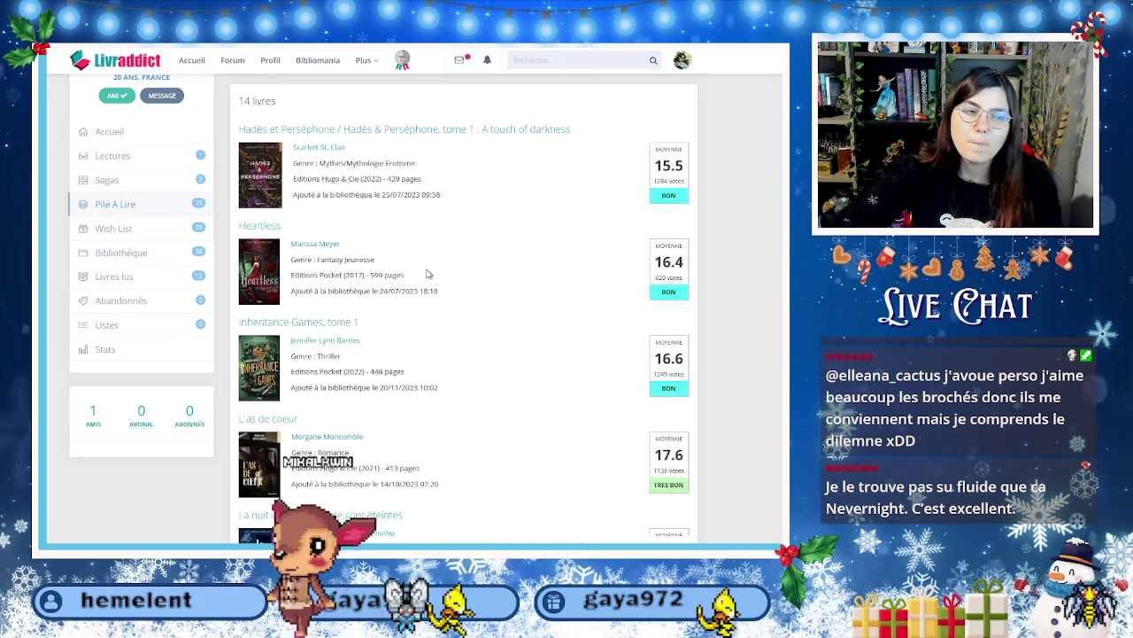
key("ctrl+Tab")
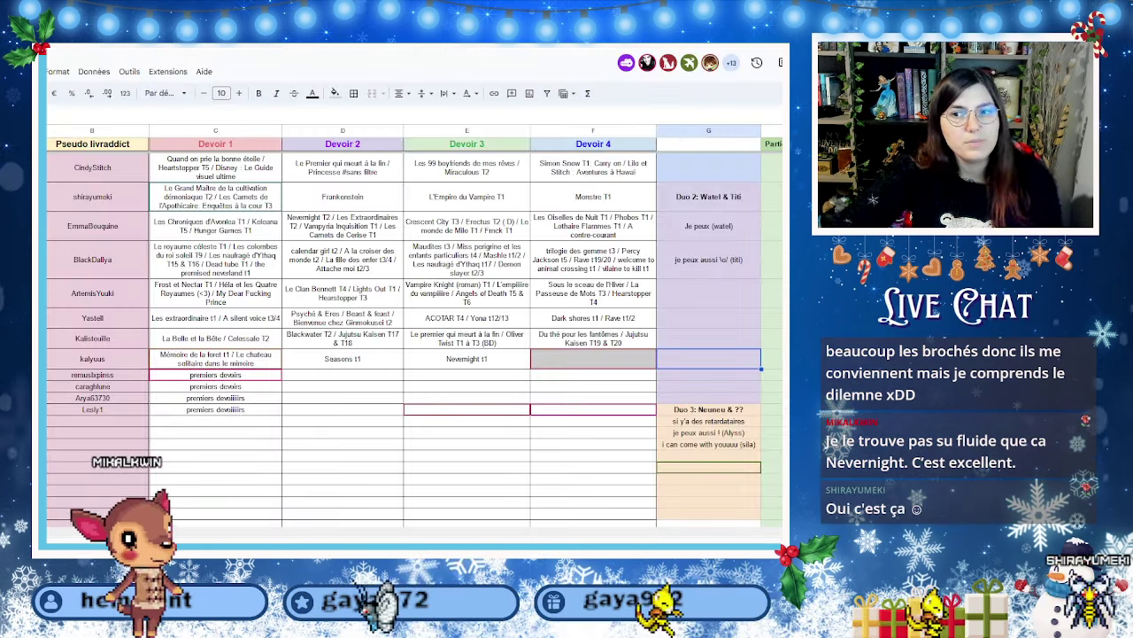
Compare the reader's Devoir 4 entry in the spreadsheet with the books in the Livraddict reading pile.
key("ctrl+shift+Tab")
scroll(256, 324, "down", 6)
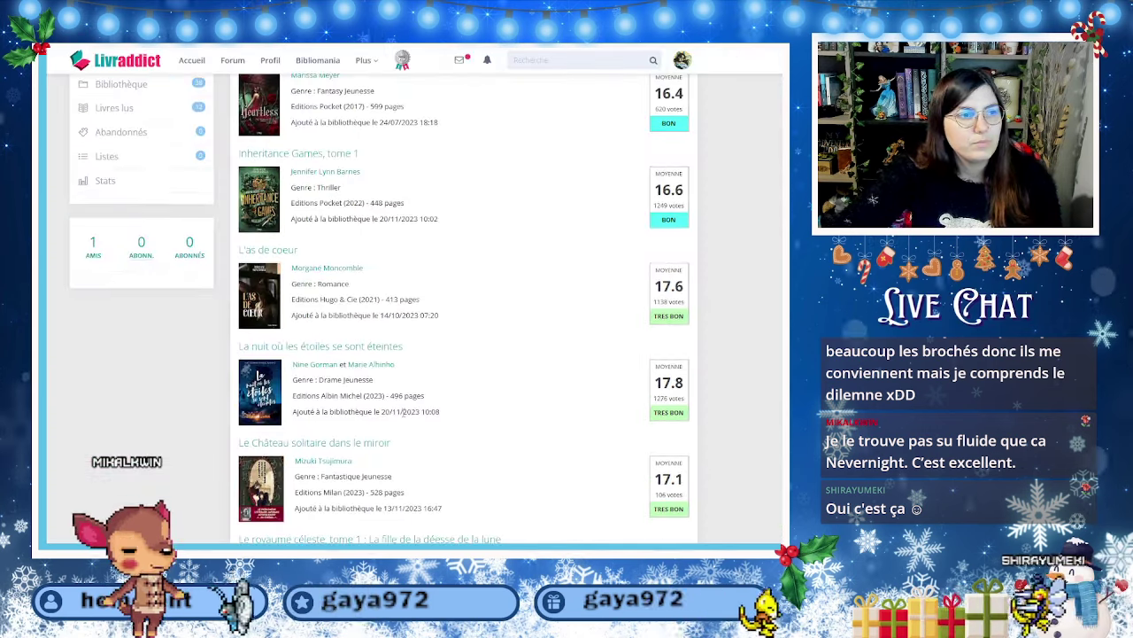
scroll(422, 428, "down", 4)
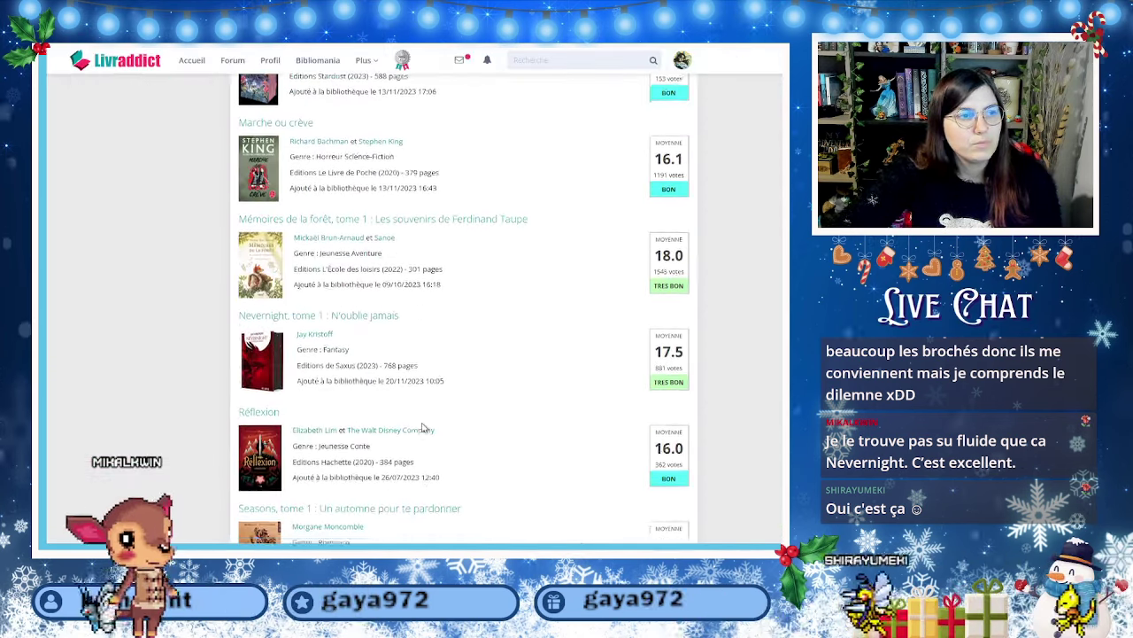
key("ctrl+Tab")
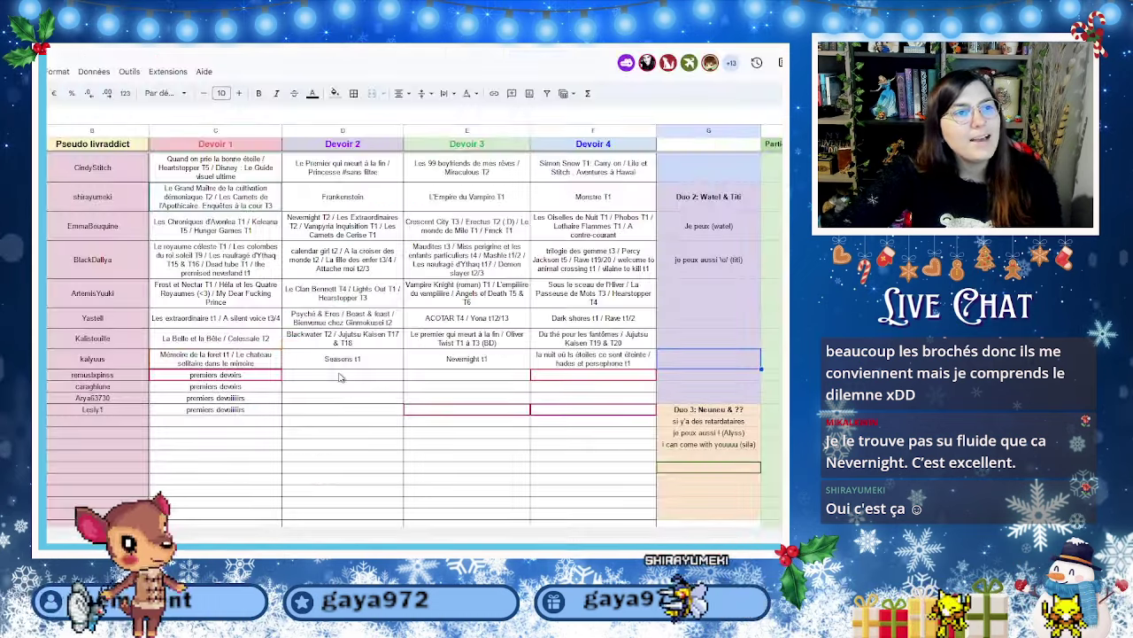
key("ctrl+Tab")
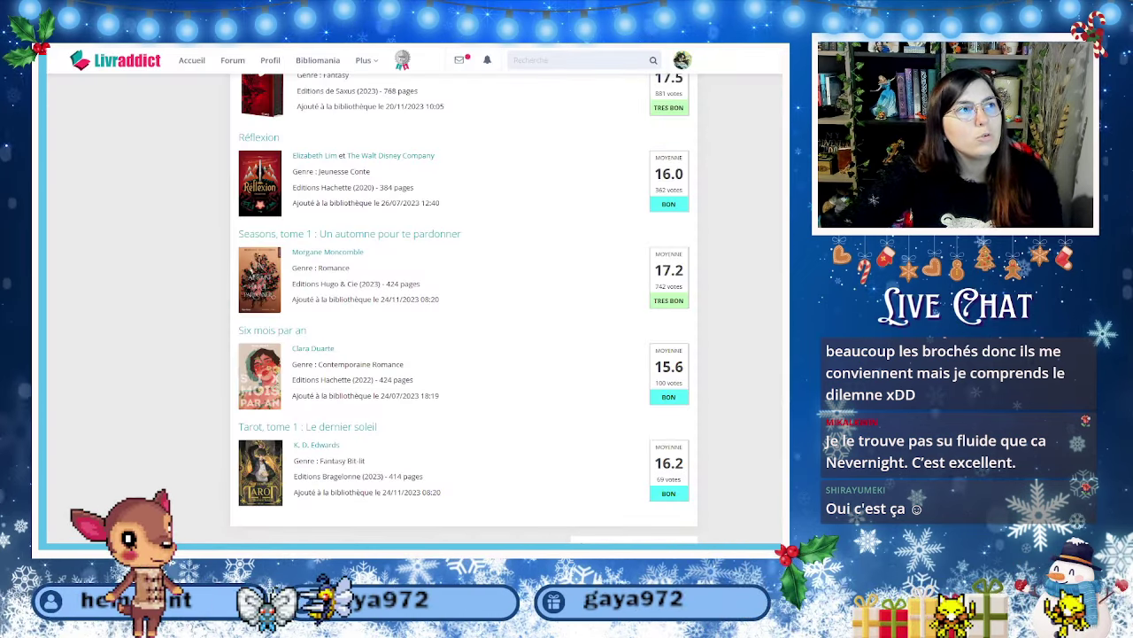
Compare the current reader's Devoir 1 to Devoir 4 entries in the spreadsheet with the books in the Livraddict reading pile.
key("ctrl+Tab")
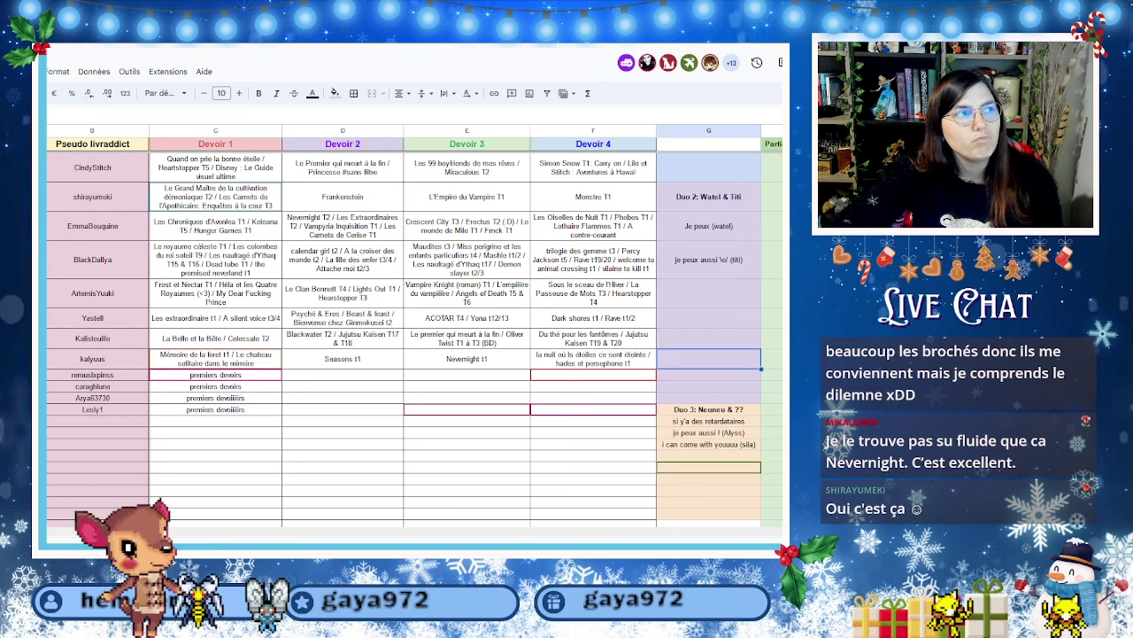
key("ctrl+Tab")
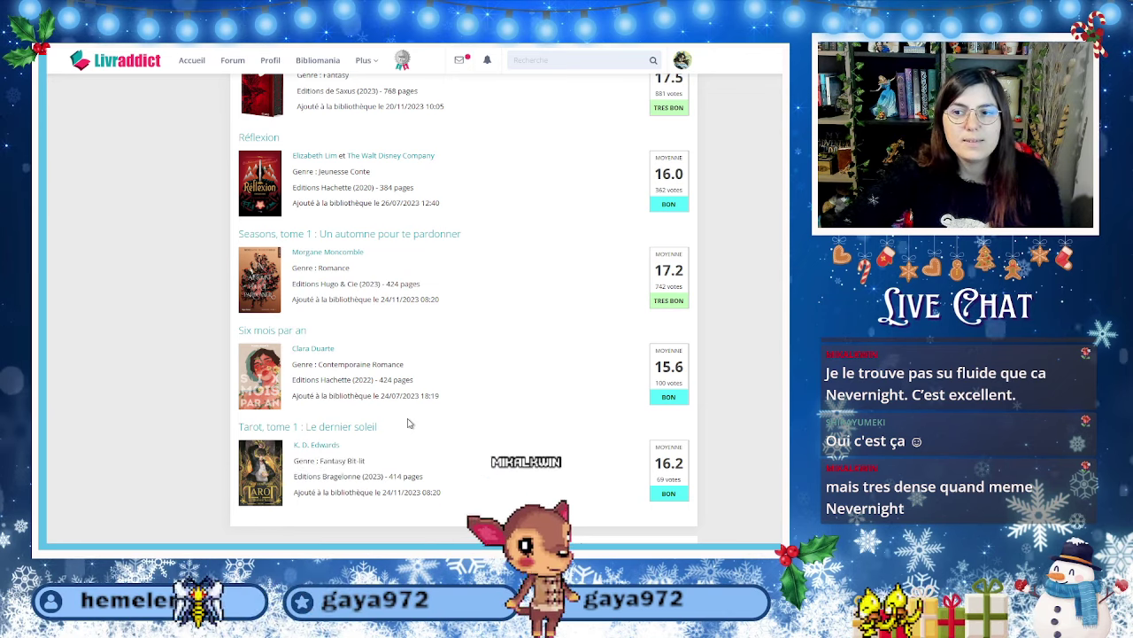
key("ctrl+Tab")
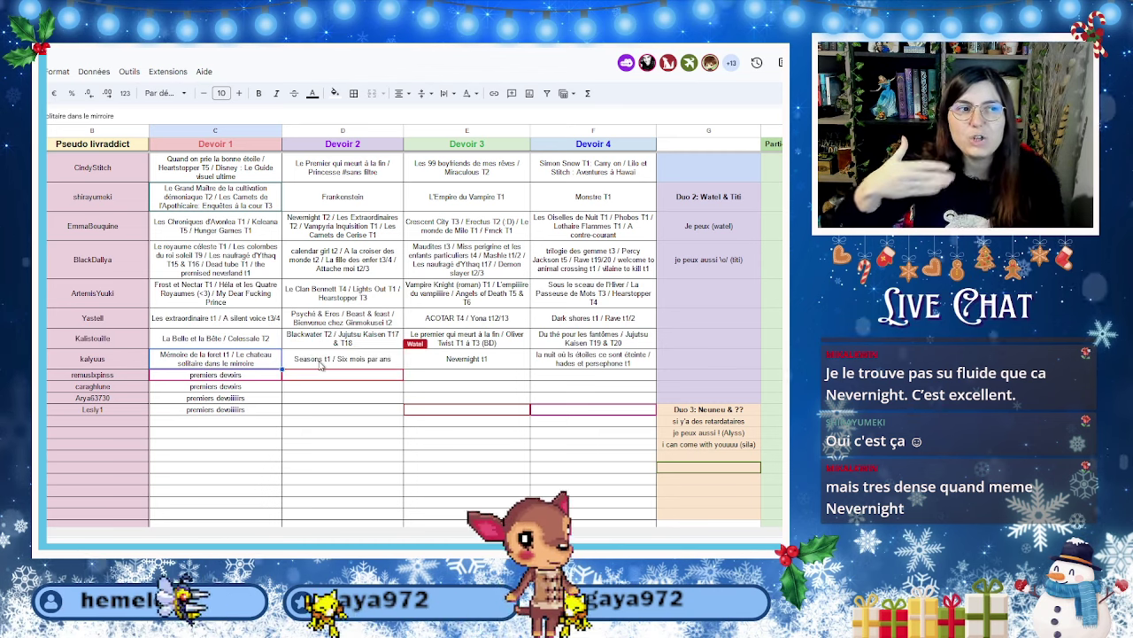
left_click(501, 362)
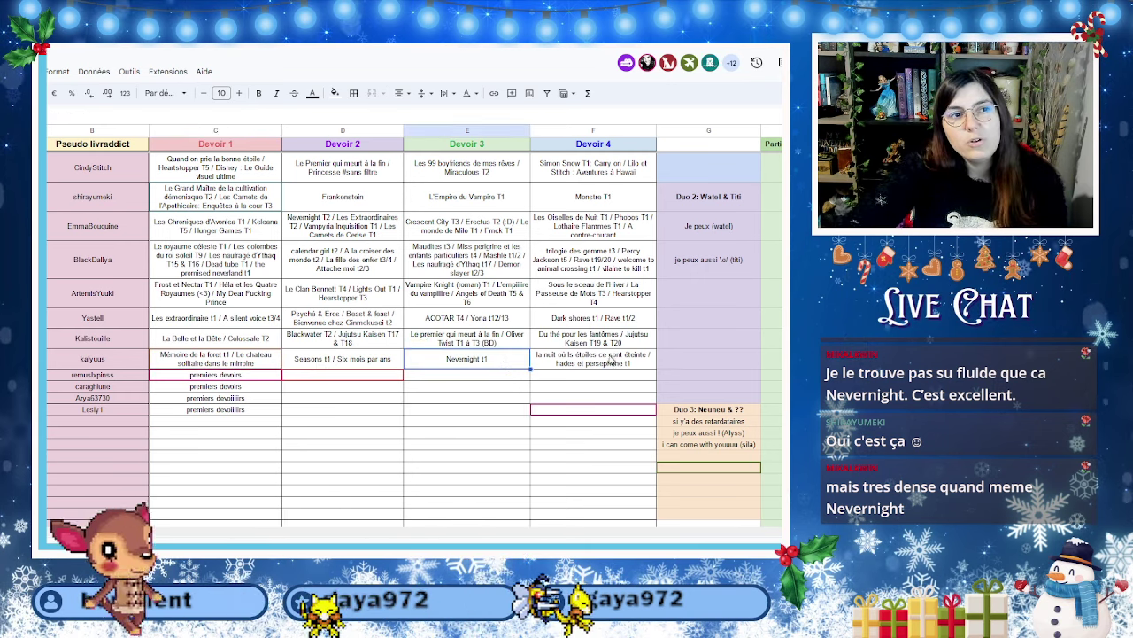
left_click(545, 363)
key("Down")
key("Right")
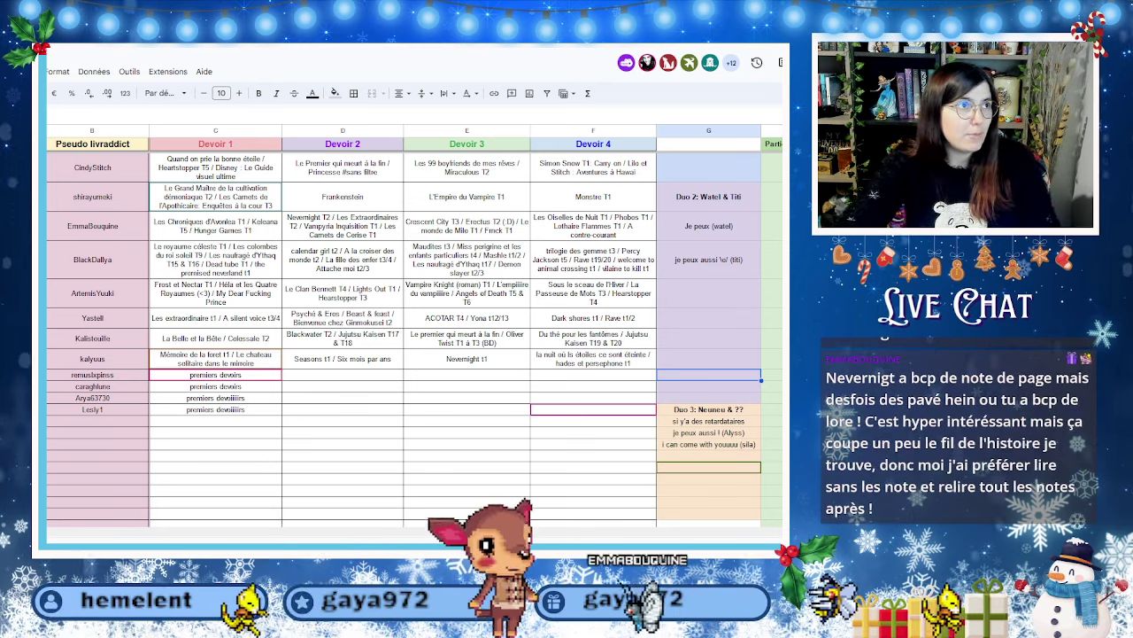
Switch to Livraddict, search for the next reader's username from the spreadsheet, and open their member profile.
key("ctrl+Tab")
left_click(564, 64)
type("remusixpines")
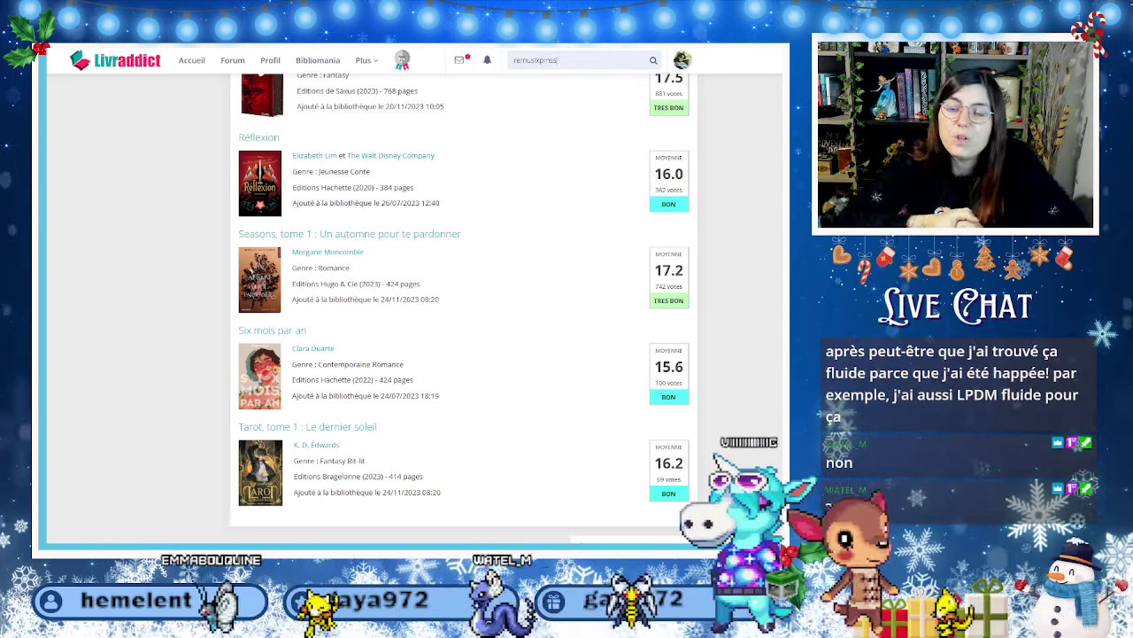
key("Return")
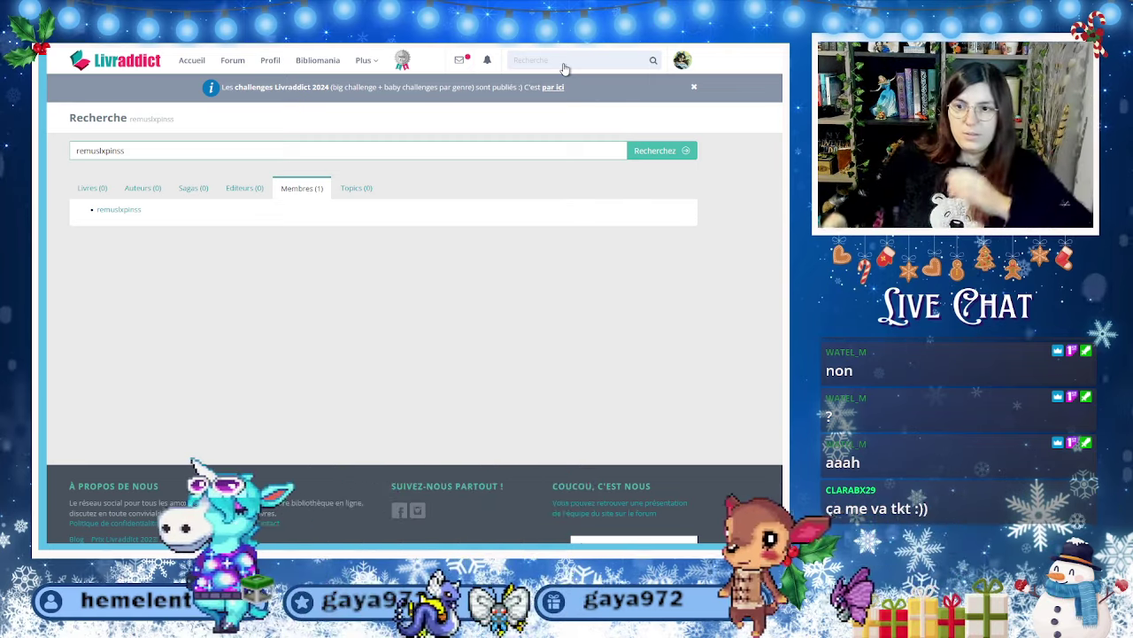
left_click(115, 210)
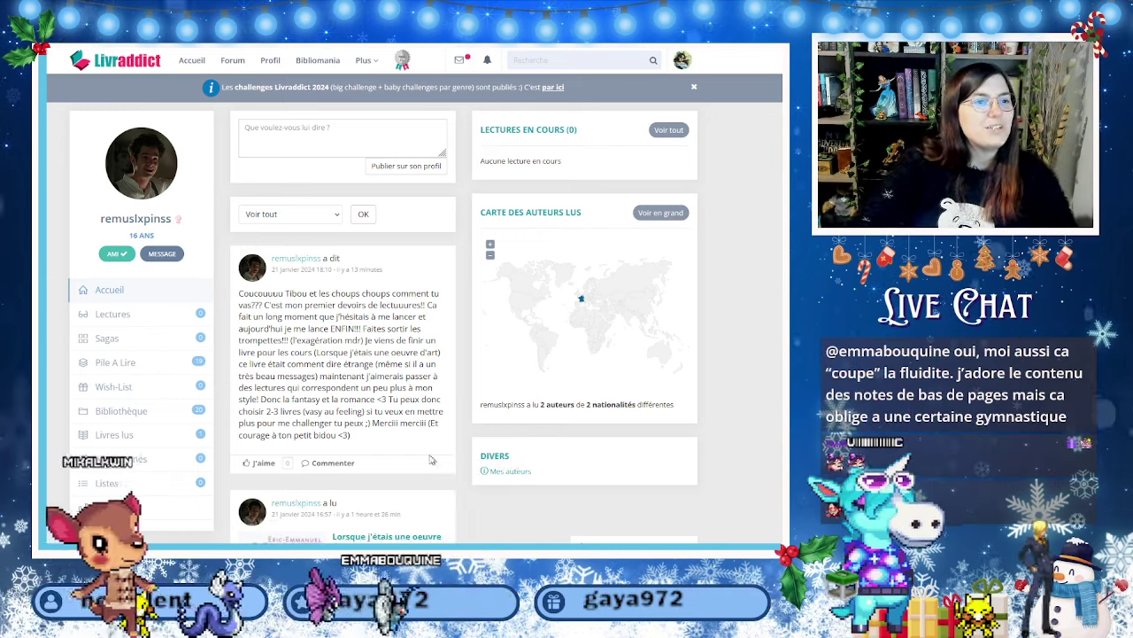
Read the reader's latest post on their profile and open their Pile A Lire.
scroll(363, 416, "down", 2)
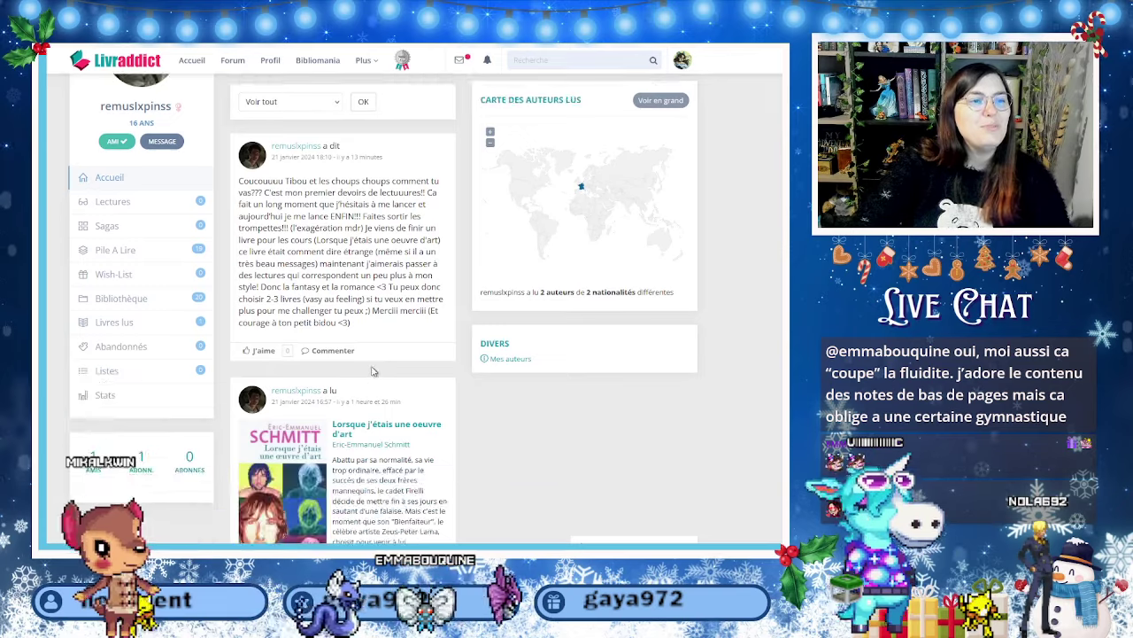
scroll(372, 369, "up", 2)
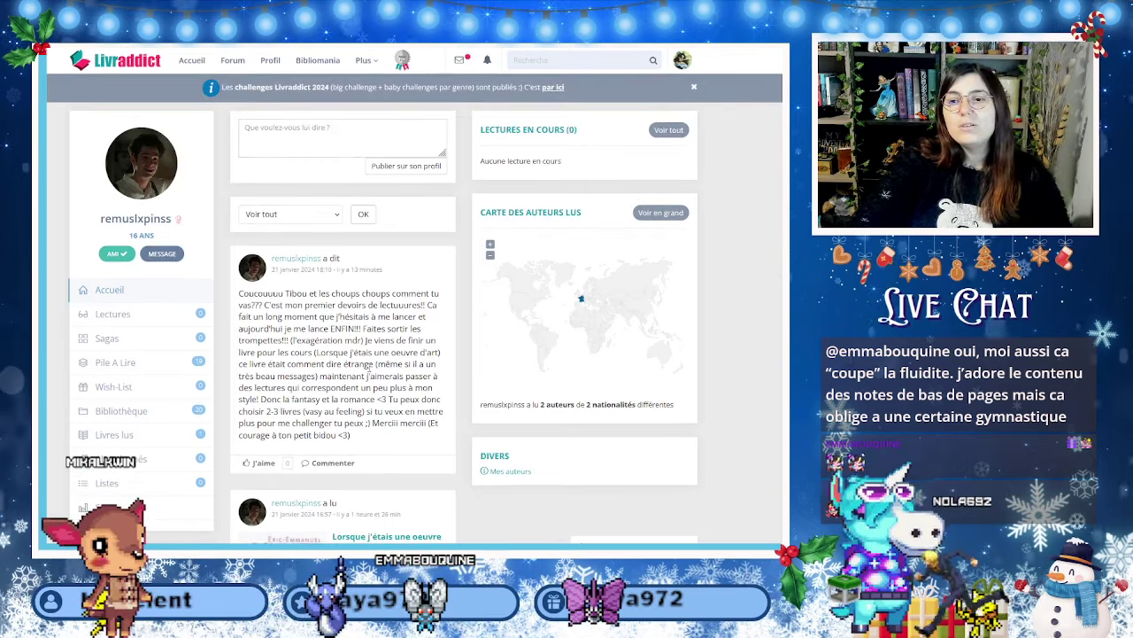
left_click(115, 364)
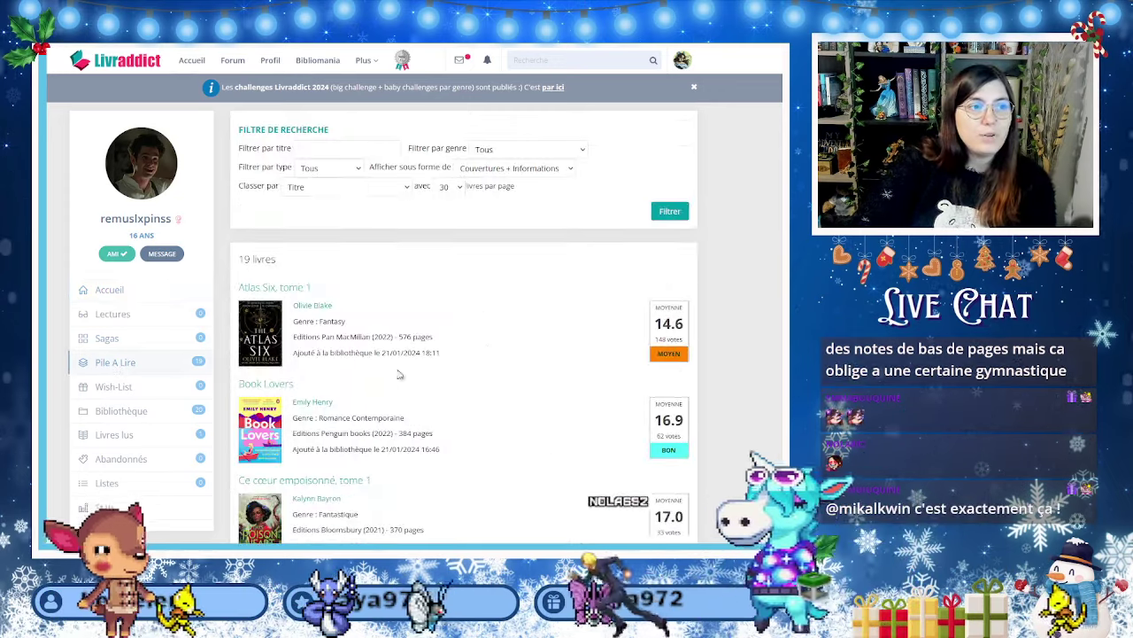
Skim the reader's whole Pile A Lire down to Une braise sous la cendre and return to its beginning.
scroll(399, 375, "down", 5)
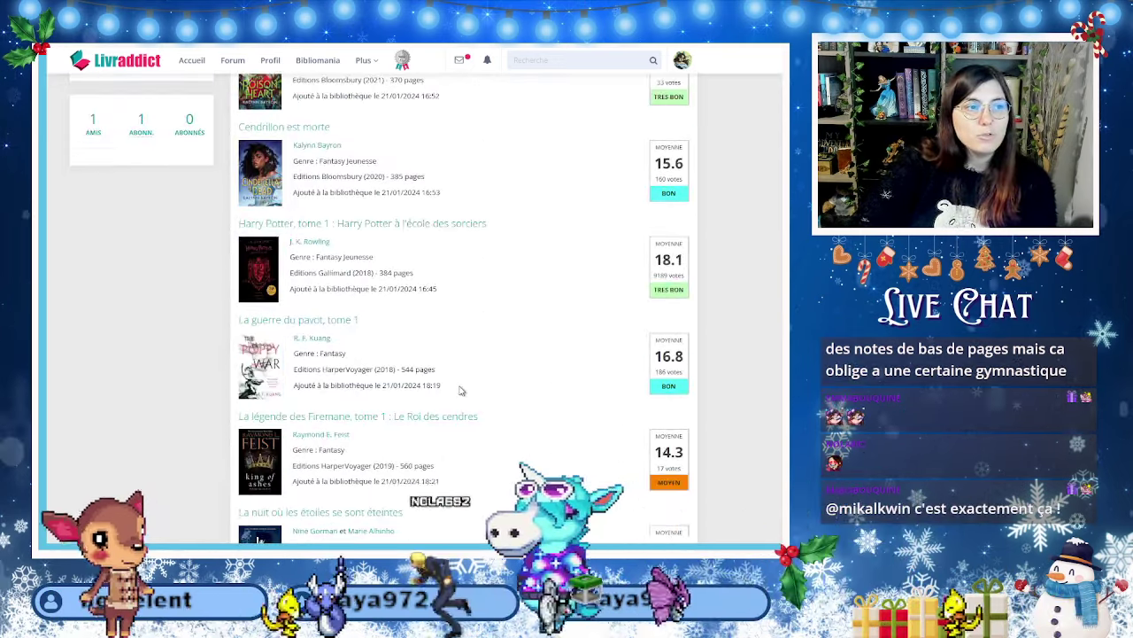
scroll(460, 389, "down", 8)
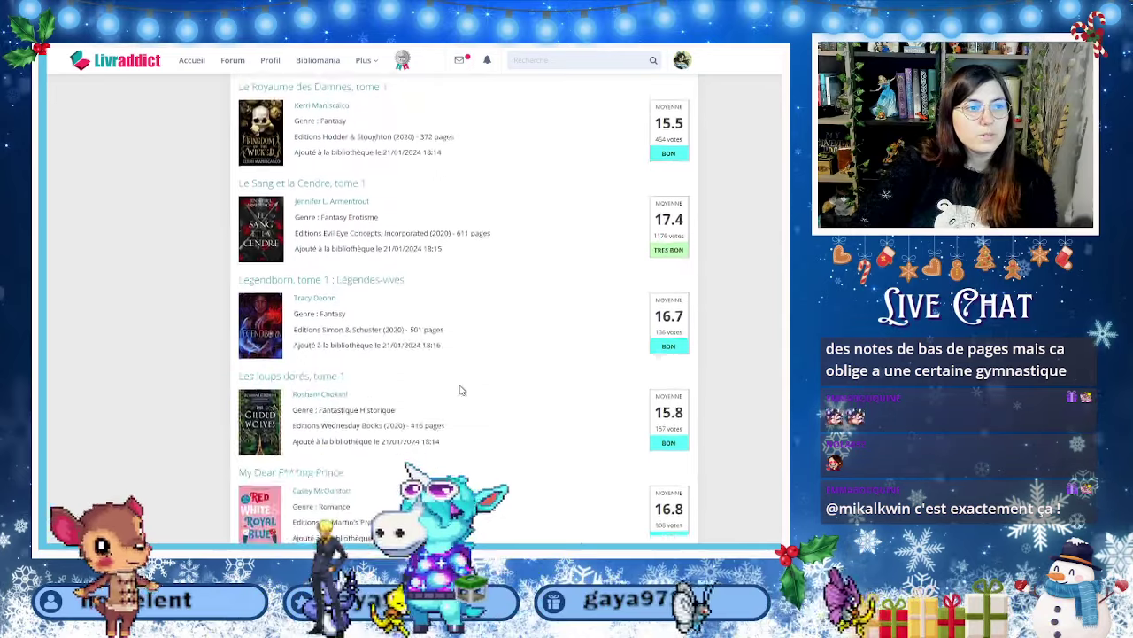
scroll(460, 390, "down", 6)
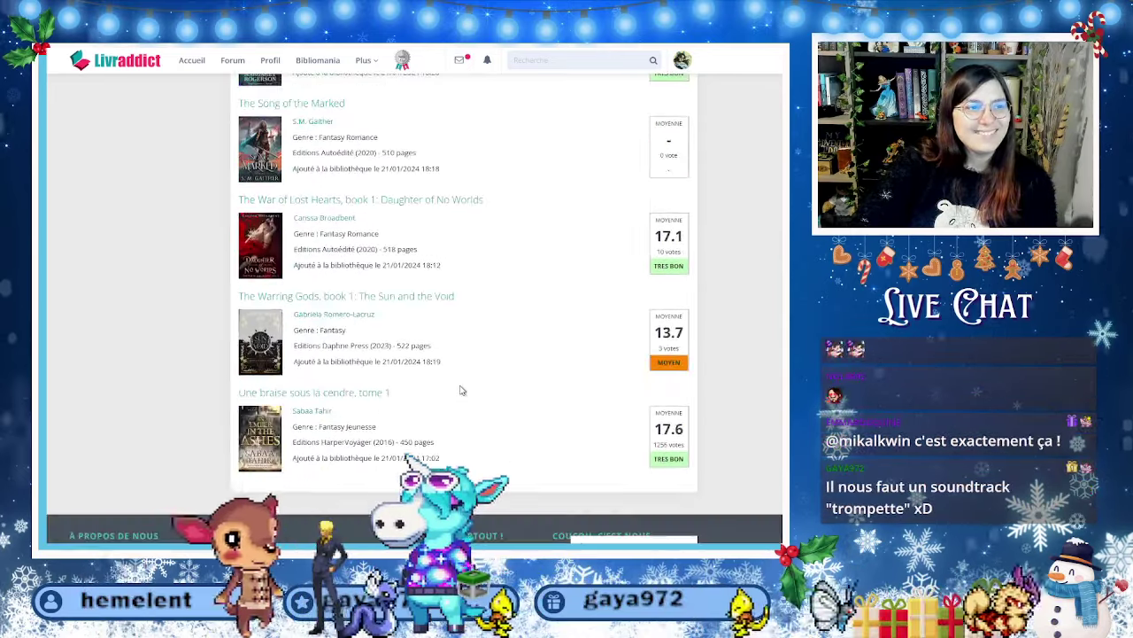
scroll(459, 390, "down", 1)
scroll(460, 389, "up", 10)
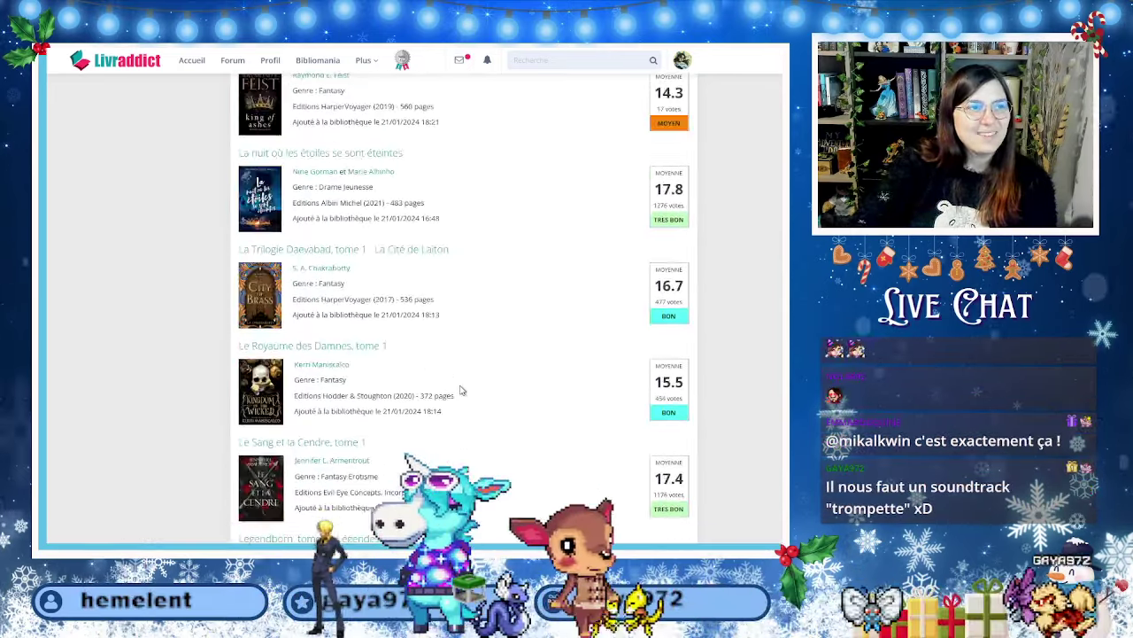
scroll(459, 390, "up", 8)
scroll(459, 390, "up", 1)
scroll(452, 381, "up", 3)
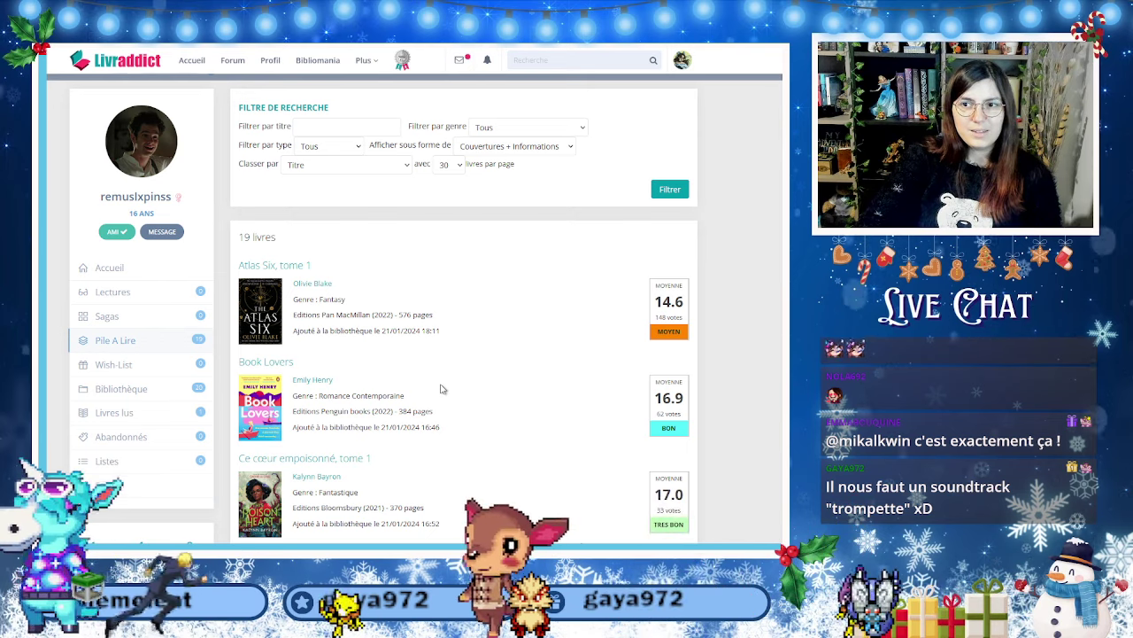
Examine the first part of the reading pile, from Atlas Six to La Trilogie Daevabad, for suitable assignment books.
scroll(444, 389, "down", 1)
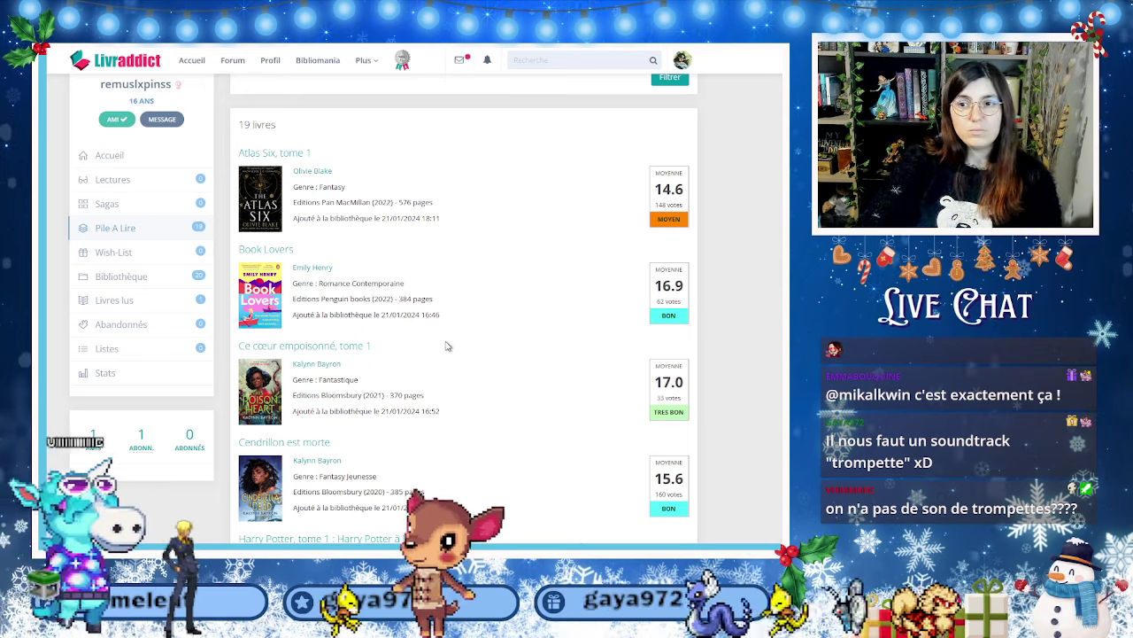
scroll(447, 345, "down", 3)
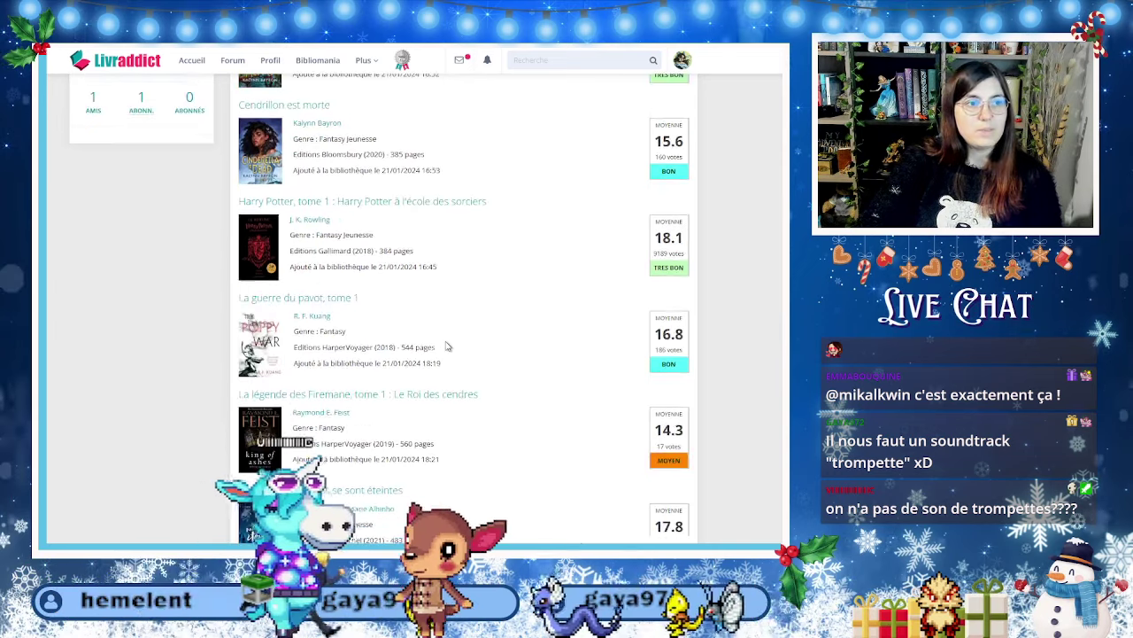
key("alt+Tab")
key("alt+Tab")
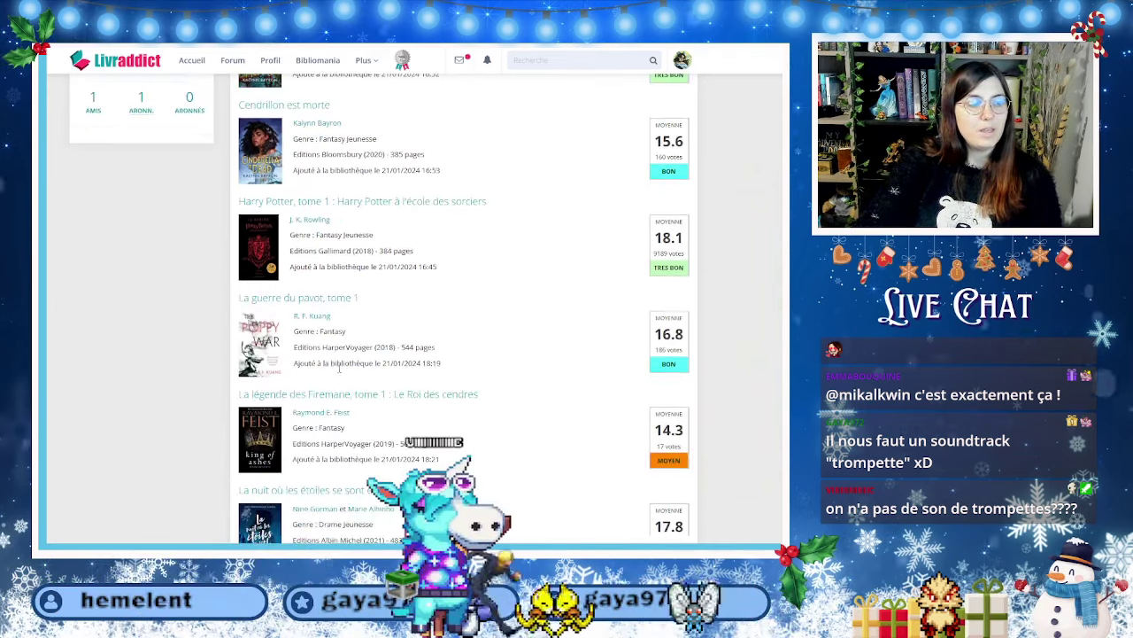
scroll(354, 370, "down", 1)
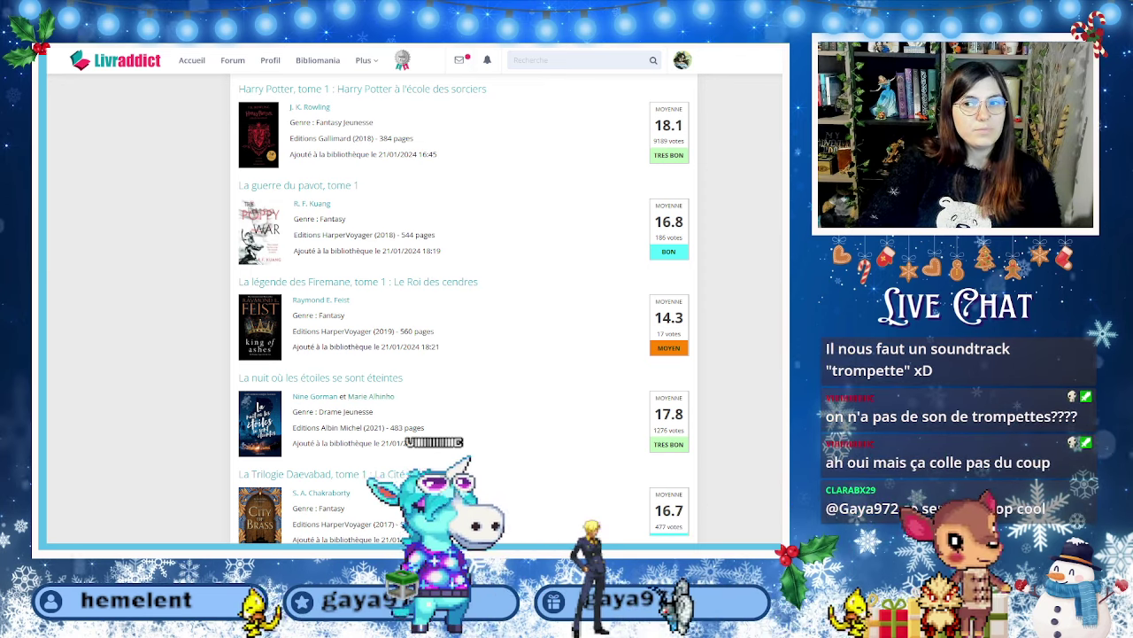
scroll(159, 274, "up", 2)
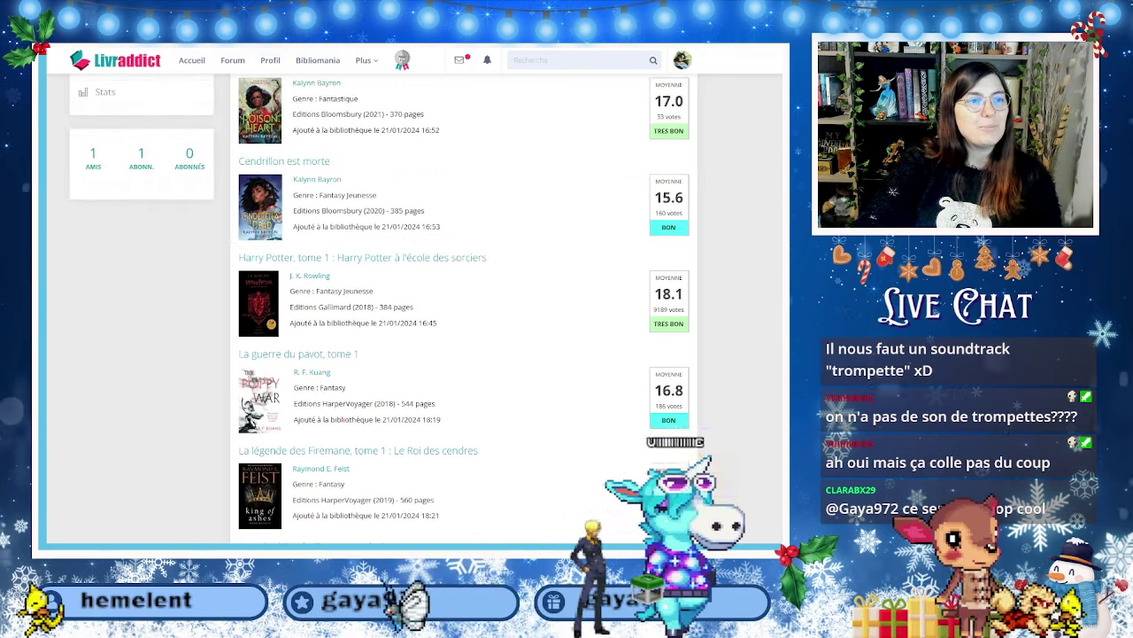
Examine the reading pile from Cendrillon est morte to The Song of the Marked, and go back to Atlas Six.
key("ctrl+Tab")
key("ctrl+shift+Tab")
scroll(395, 424, "down", 4)
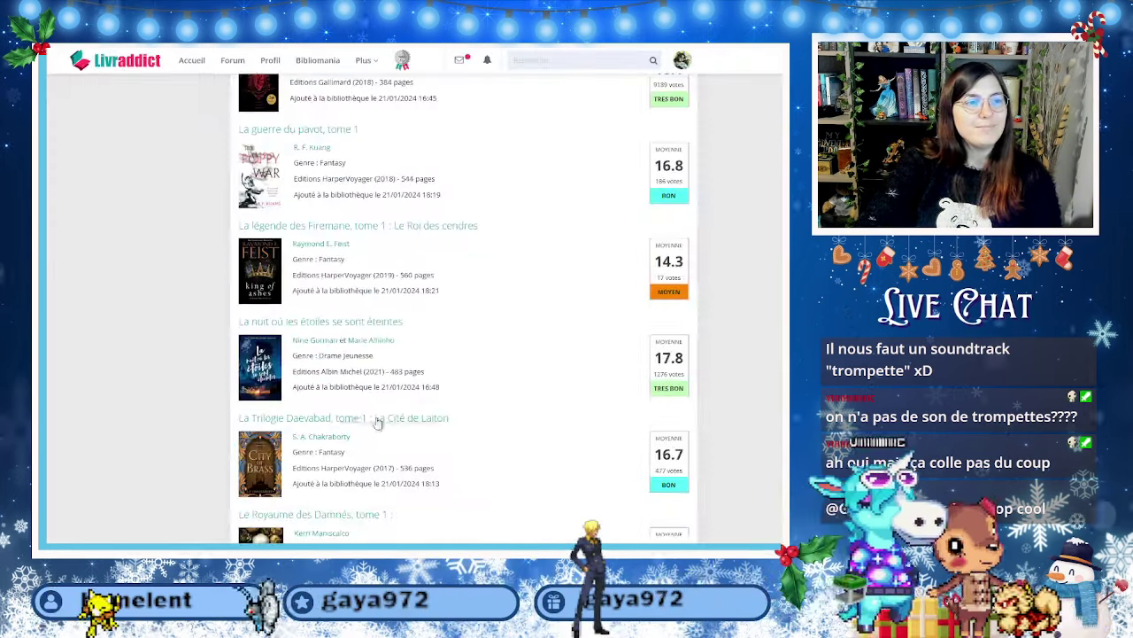
scroll(394, 424, "down", 6)
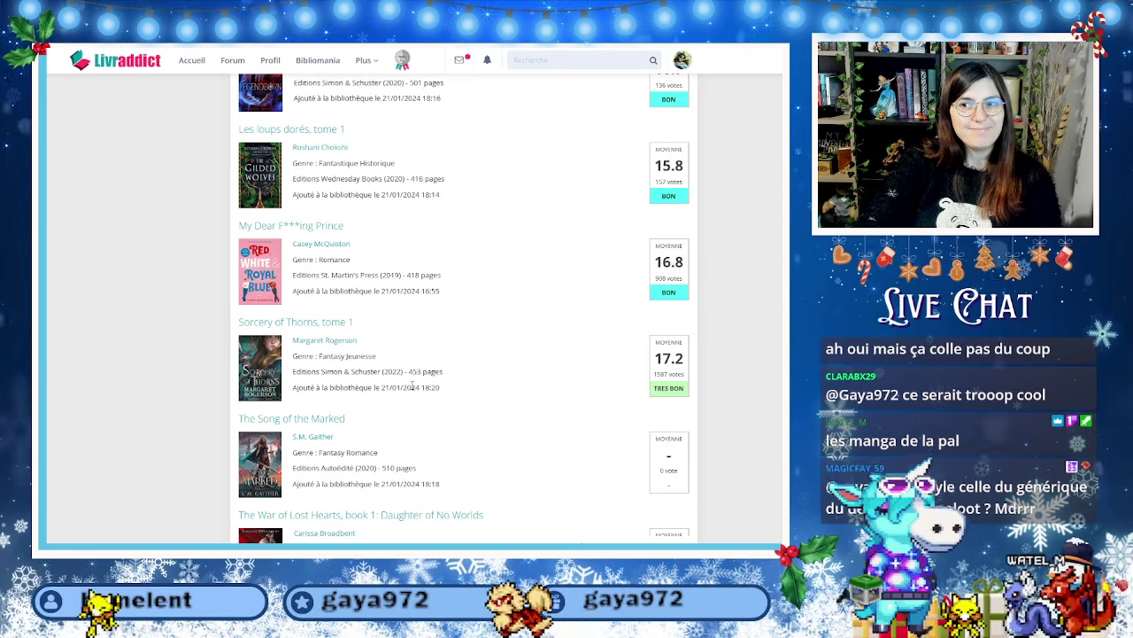
scroll(412, 385, "up", 15)
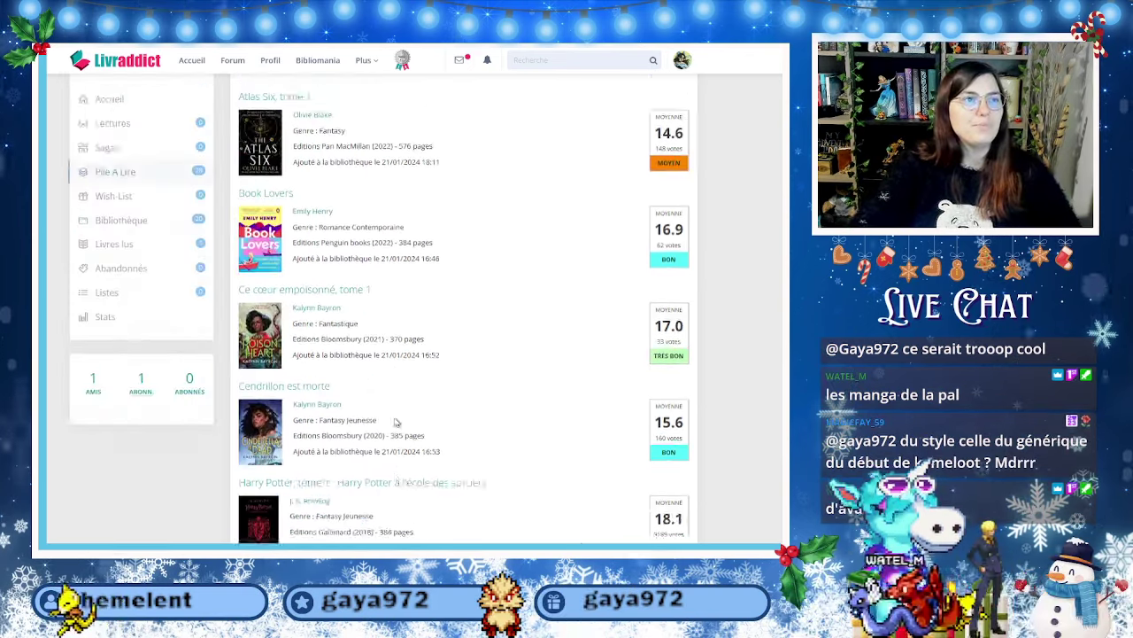
scroll(500, 302, "down", 1)
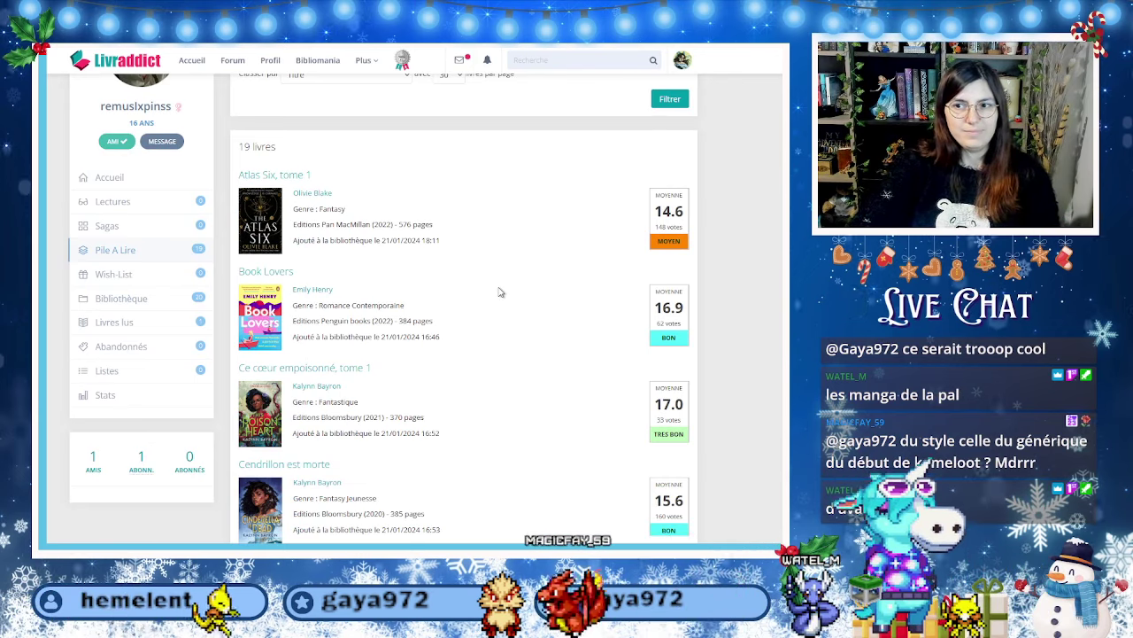
Switch to the assignment spreadsheet and review the same reader's Devoir 1 to Devoir 4 entries.
key("alt+Tab")
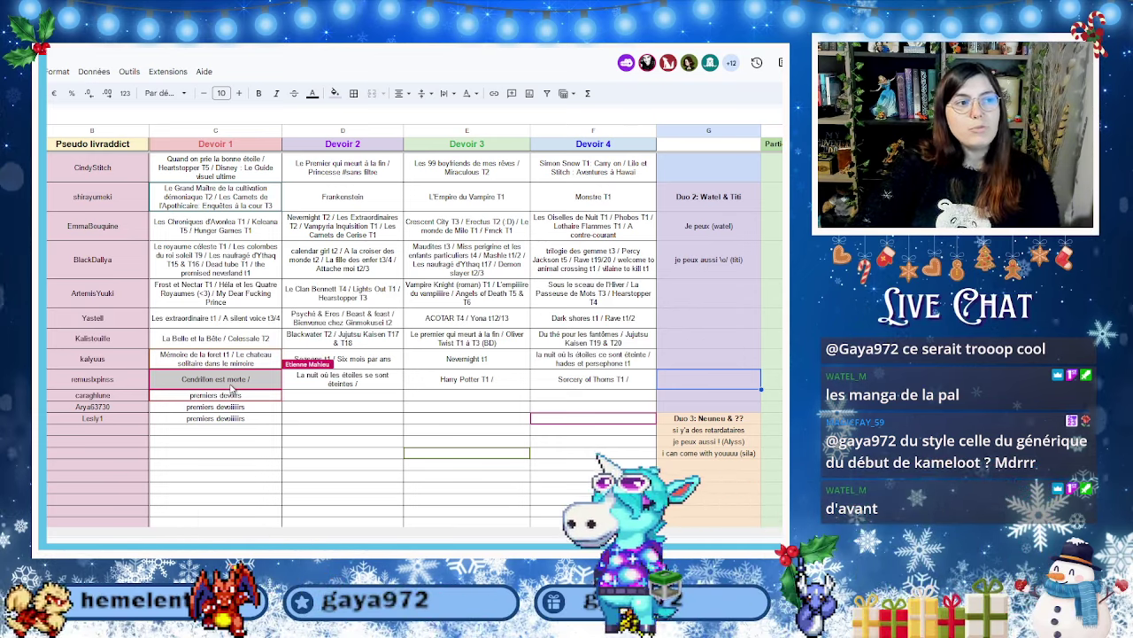
left_click(430, 441)
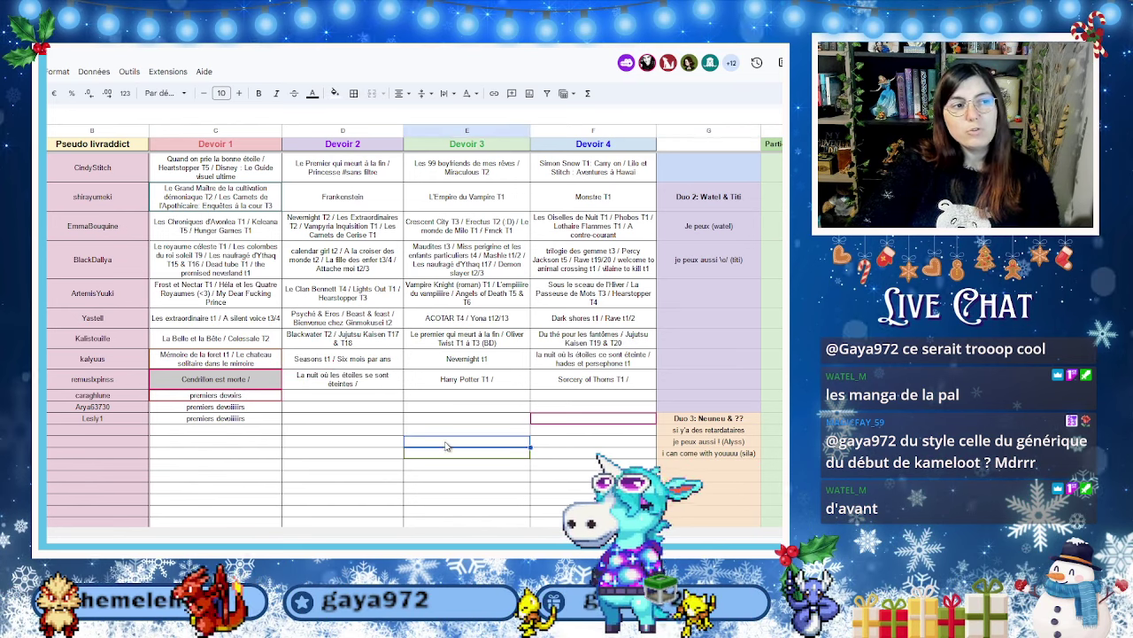
left_click(469, 381)
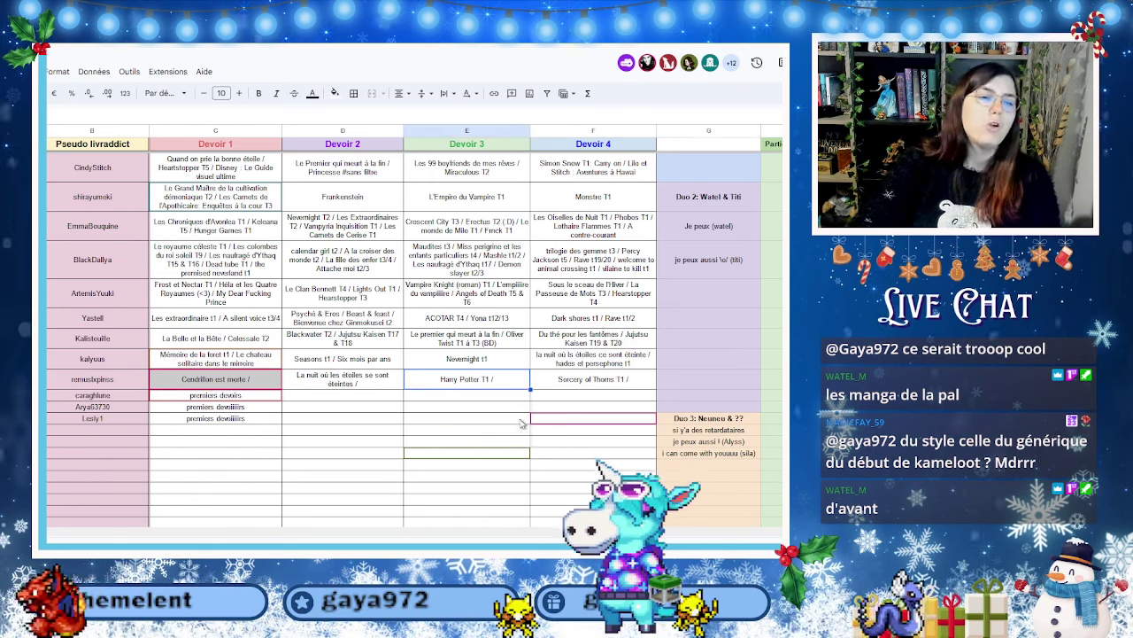
left_click(594, 452)
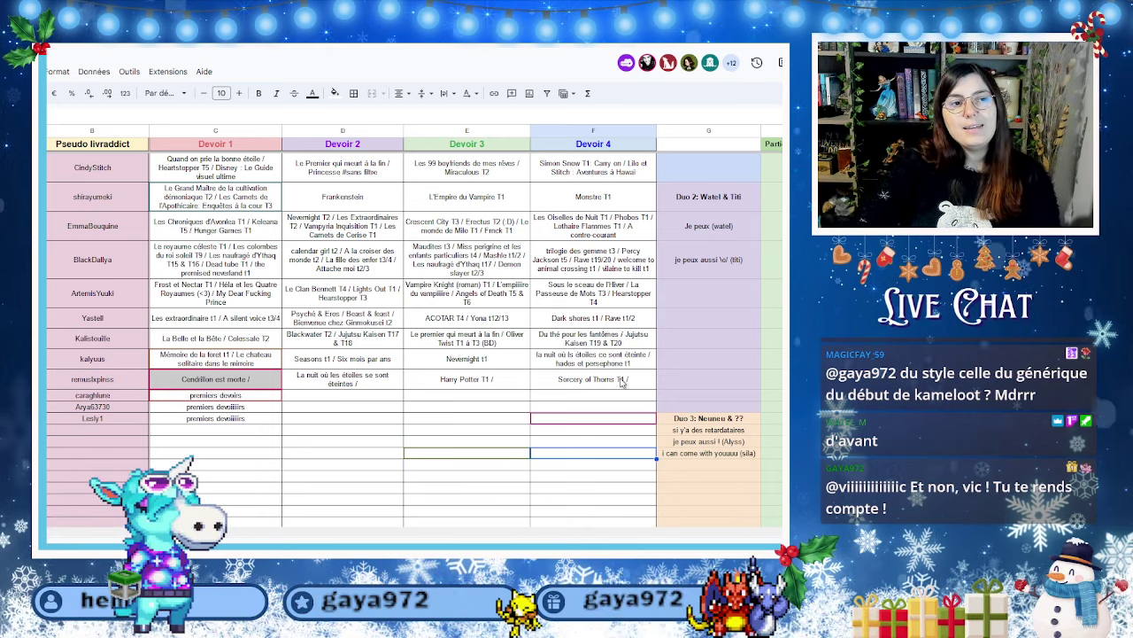
left_click(697, 403)
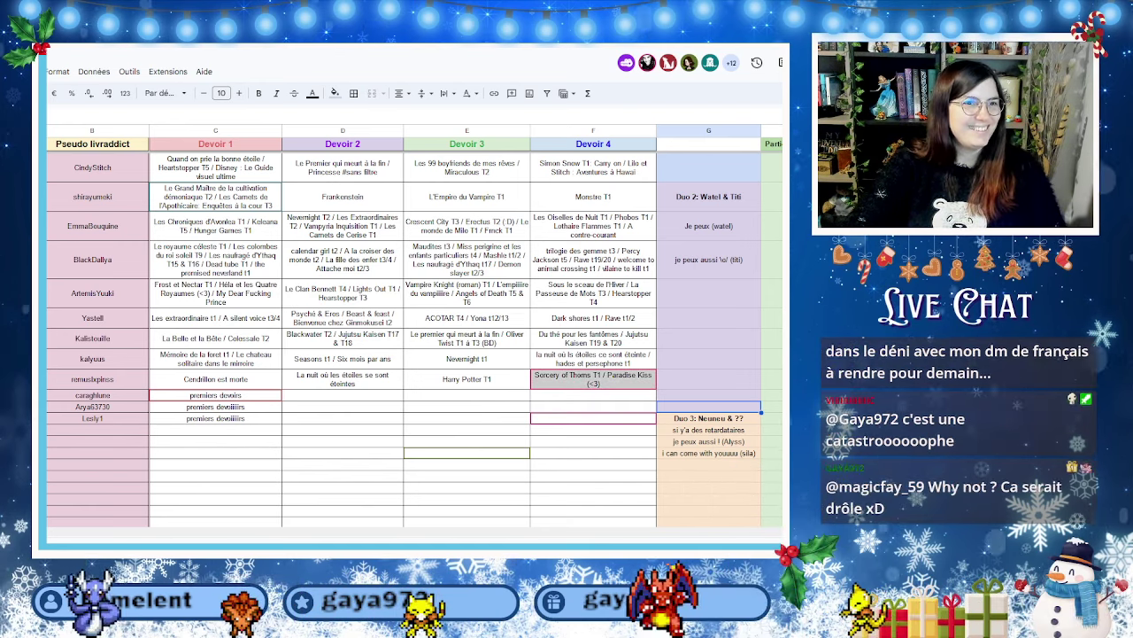
Go back to Livraddict, search for the next reader's username from the spreadsheet, and open their profile and Pile A Lire.
key("ctrl+Tab")
scroll(402, 352, "down", 3)
scroll(412, 334, "up", 5)
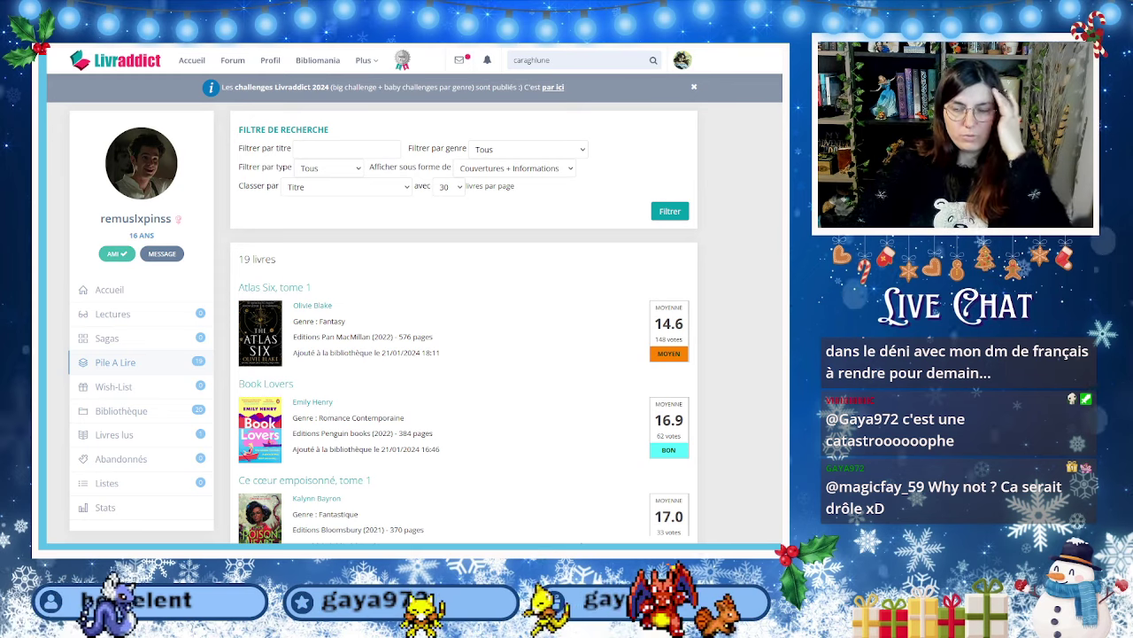
key("Return")
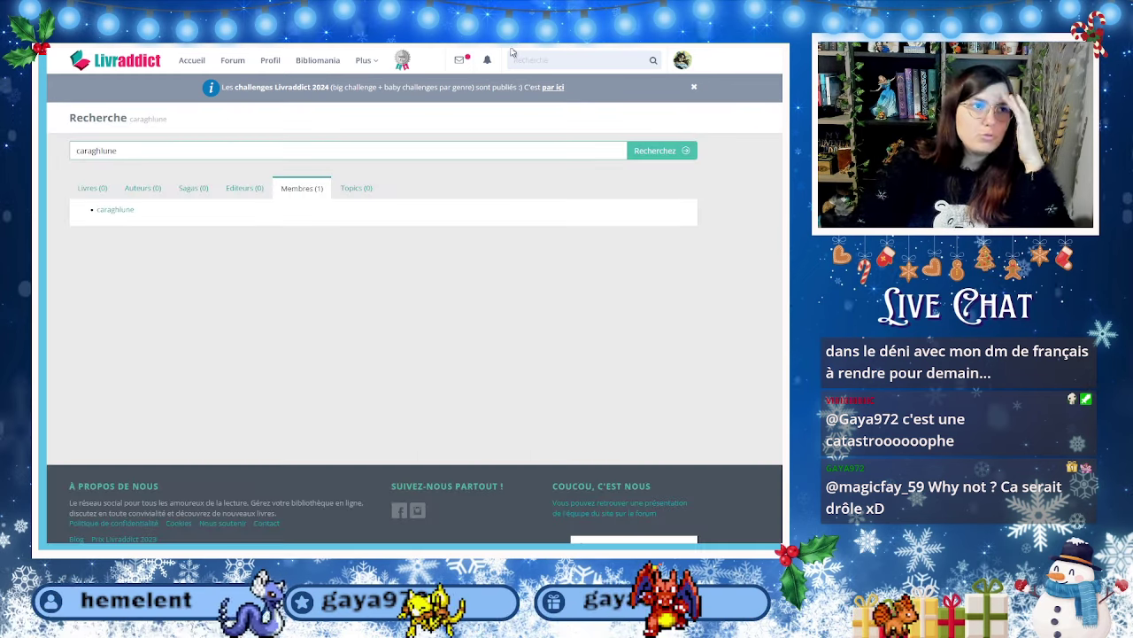
left_click(129, 217)
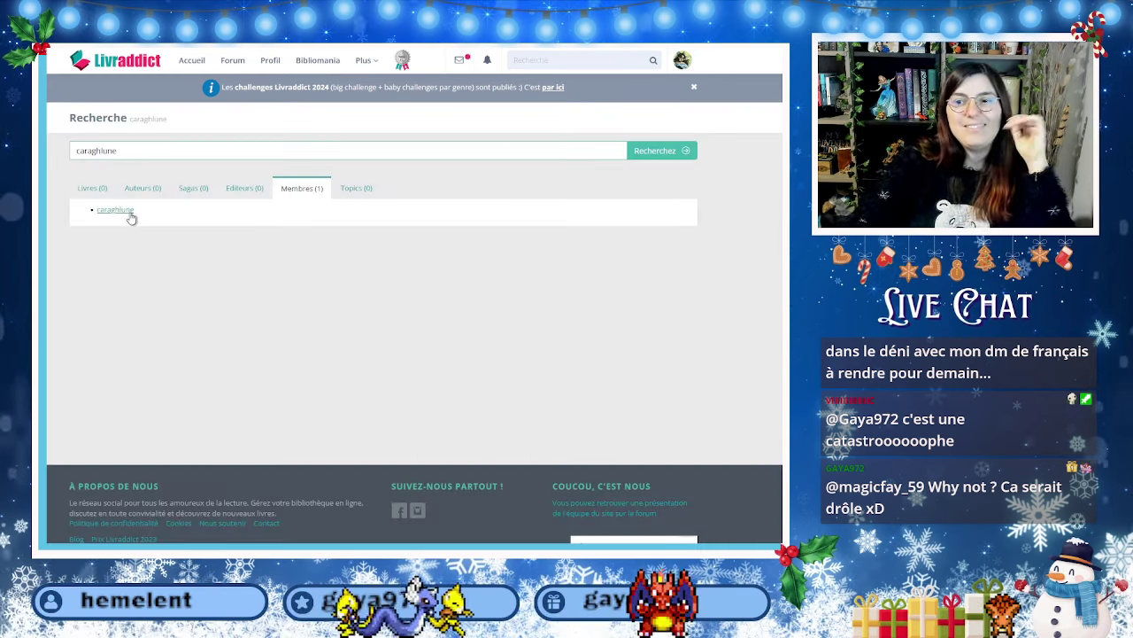
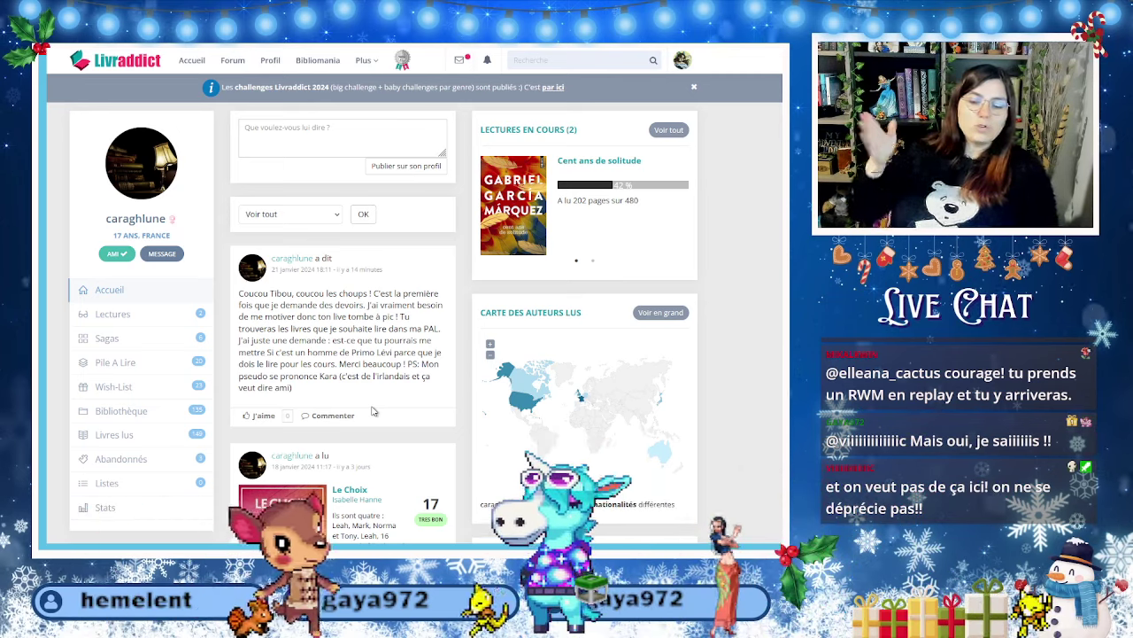
left_click(115, 362)
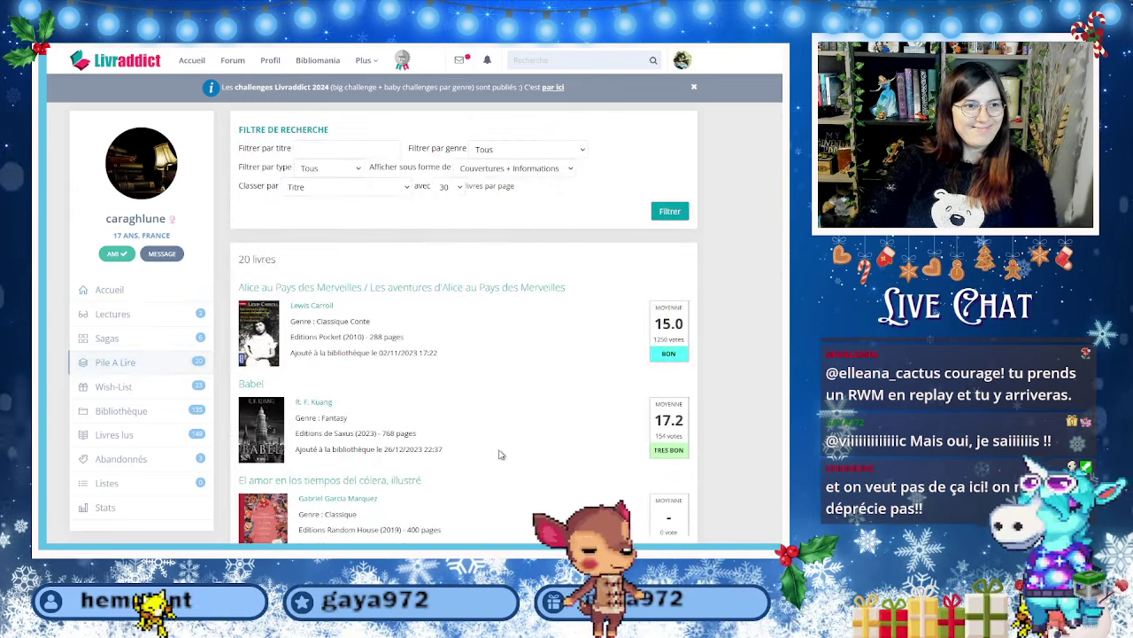
Examine the reader's Pile A Lire from Babel to Les raisins de la colère for assignment candidates.
scroll(458, 398, "down", 6)
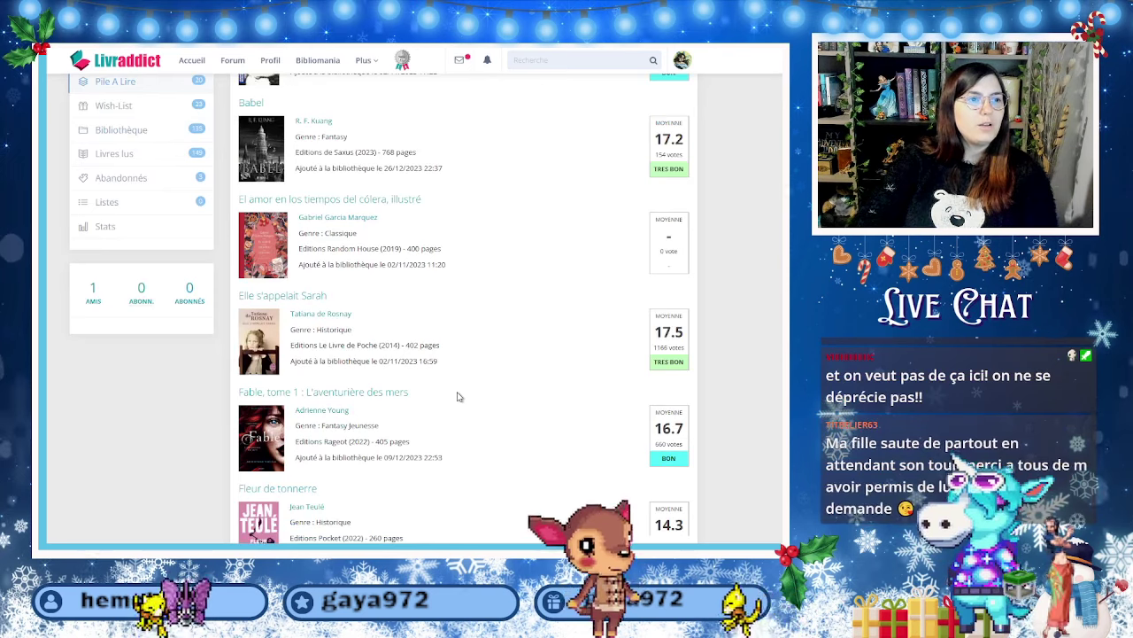
scroll(458, 389, "down", 3)
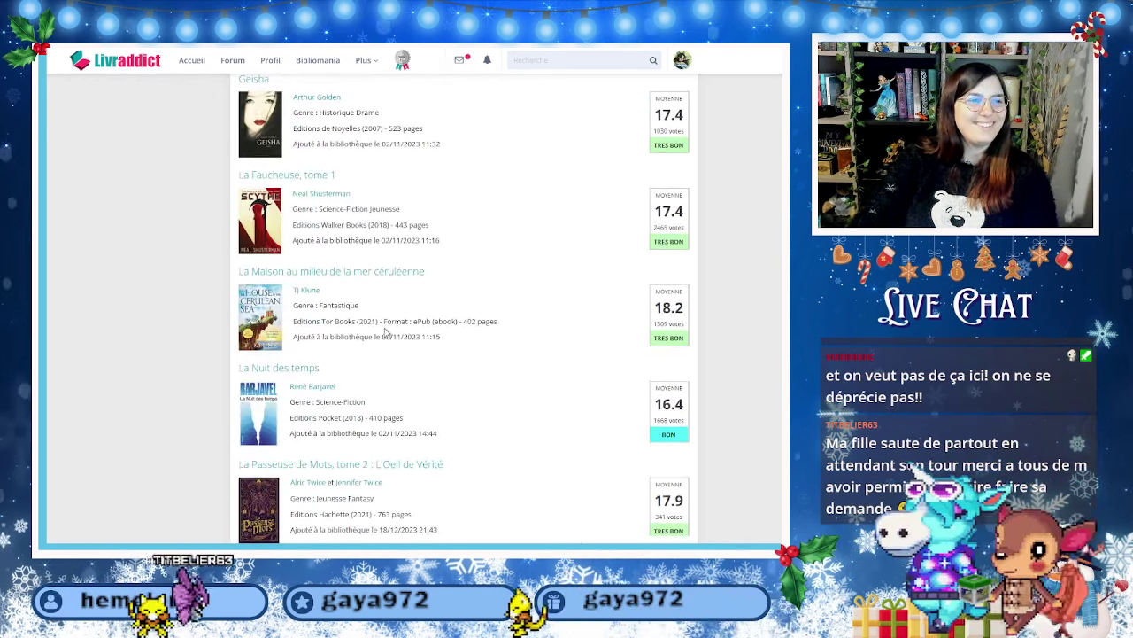
scroll(385, 332, "down", 4)
scroll(384, 329, "up", 4)
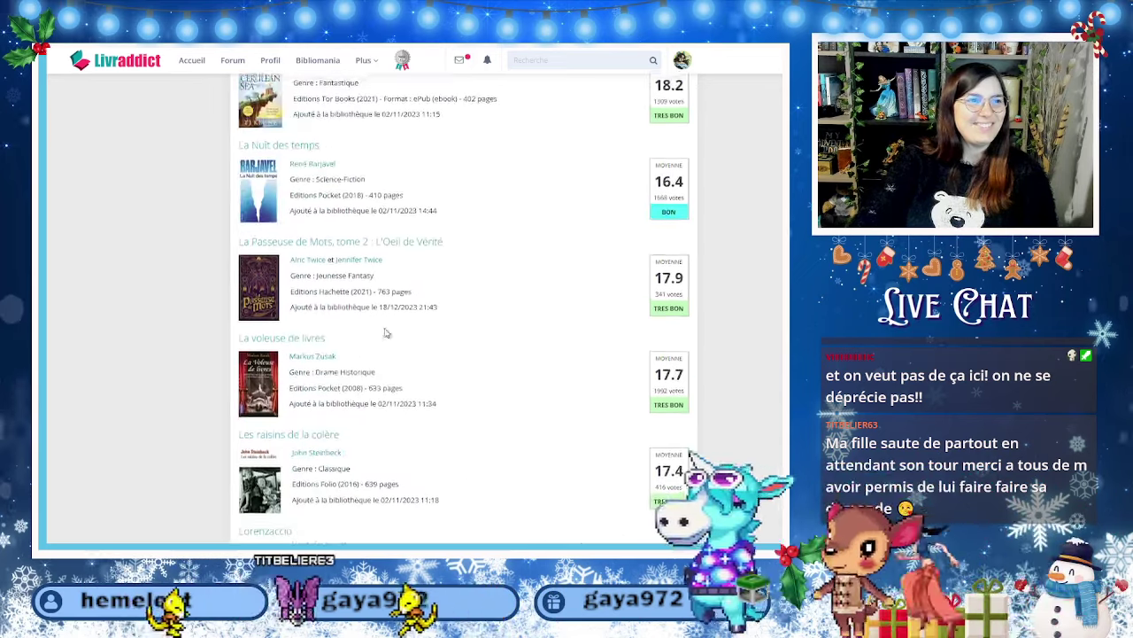
Switch to the assignment spreadsheet and compare the same reader's Devoir 1 entry with the reading pile.
key("ctrl+Tab")
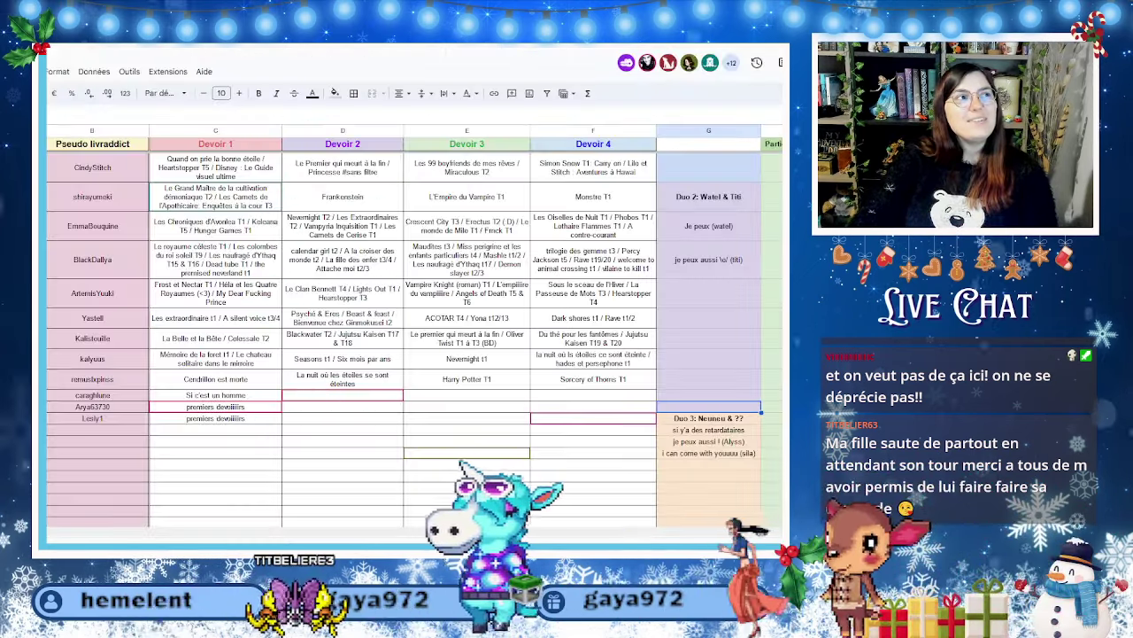
key("ctrl+shift+Tab")
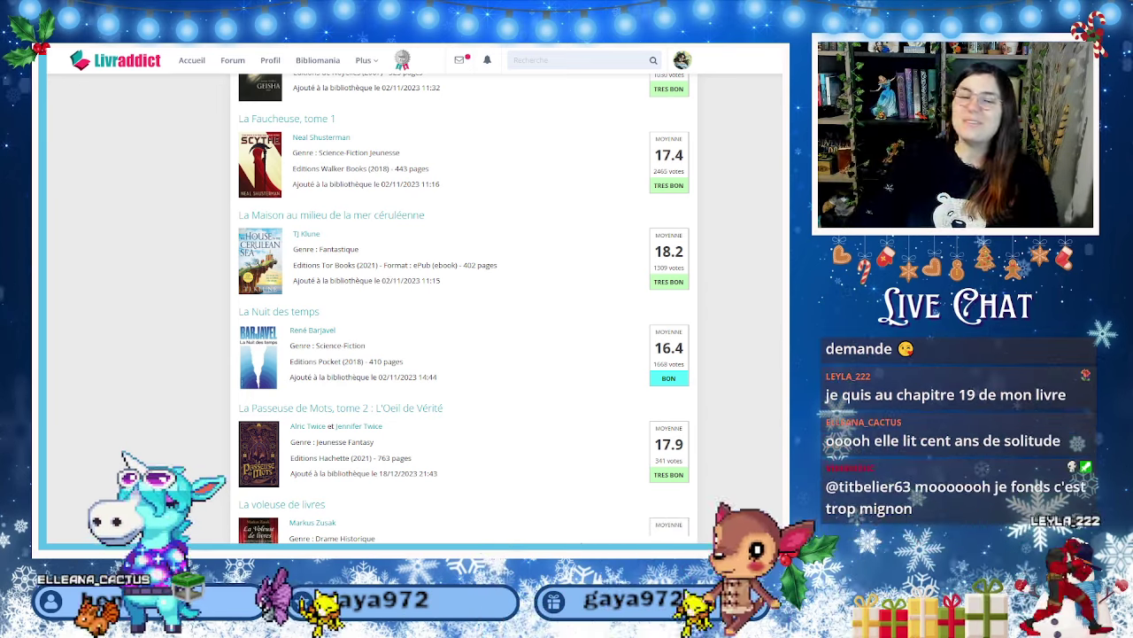
key("ctrl+Tab")
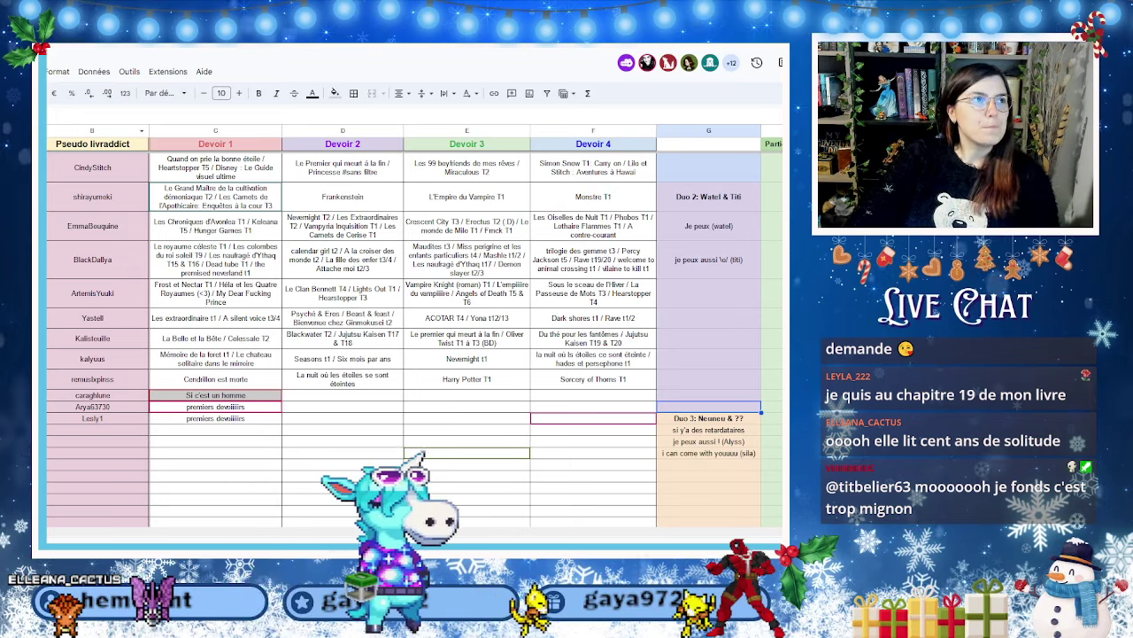
key("ctrl+Tab")
key("ctrl+Tab")
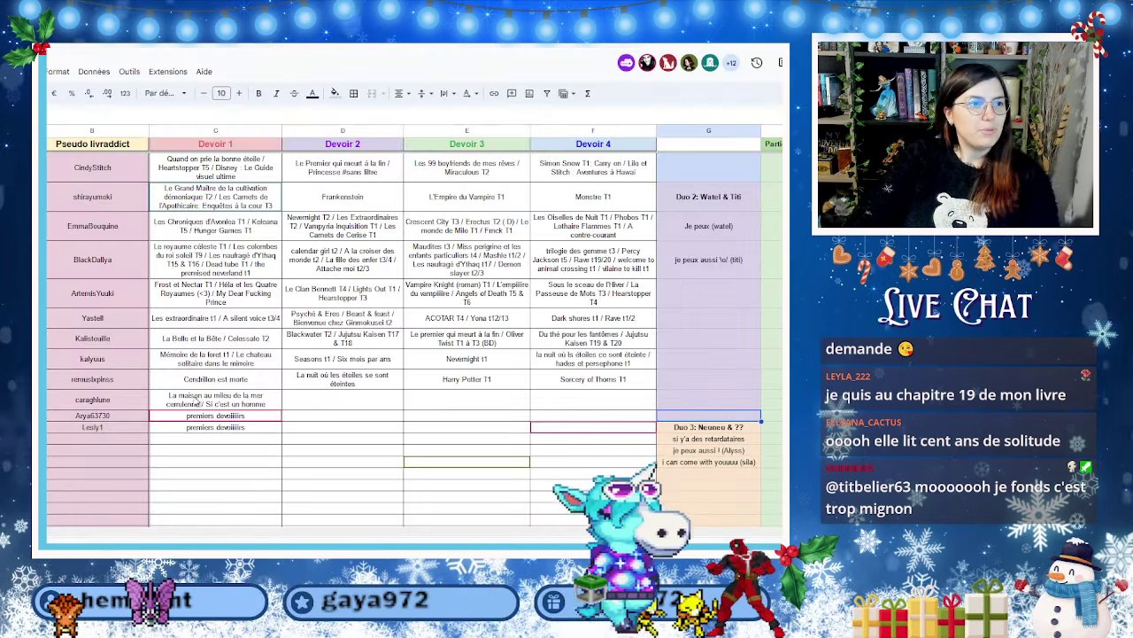
Return to the reading pile and examine the remaining books from La Maison au milieu de la mer céruléenne to Un bûcher sous la neige.
key("ctrl+Tab")
scroll(504, 375, "down", 3)
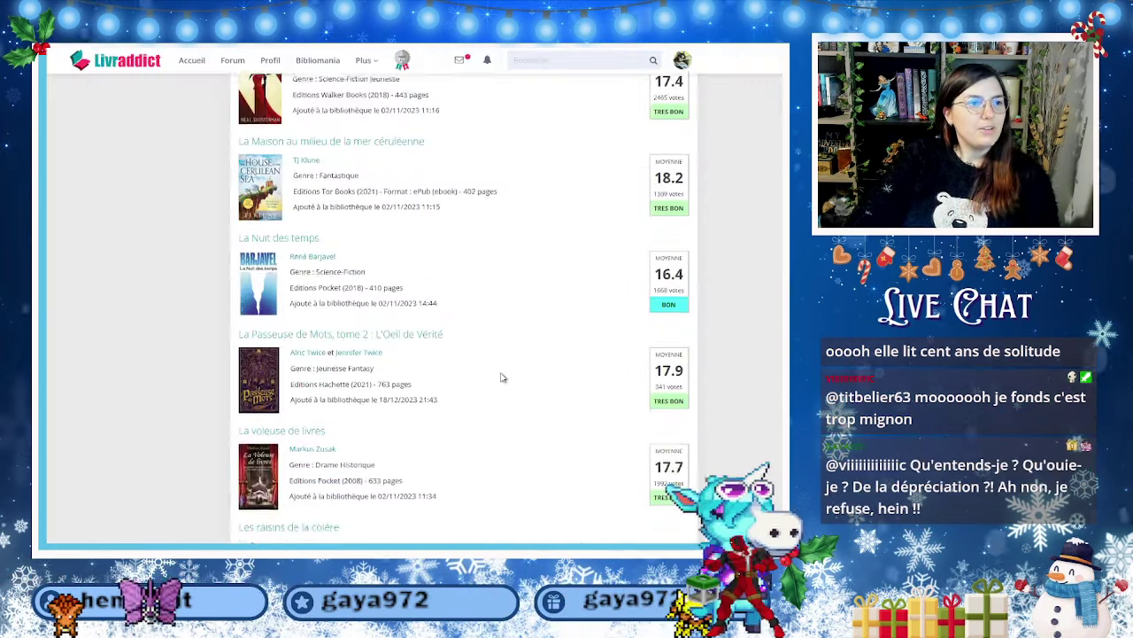
scroll(501, 377, "down", 2)
scroll(502, 377, "down", 1)
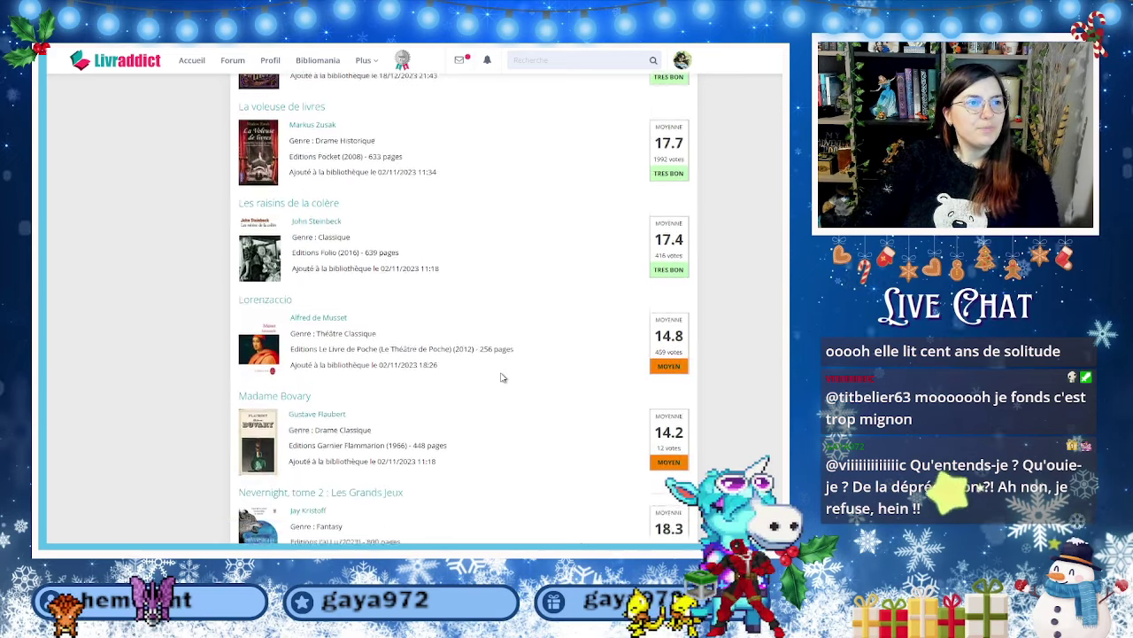
scroll(423, 327, "down", 2)
scroll(424, 327, "down", 3)
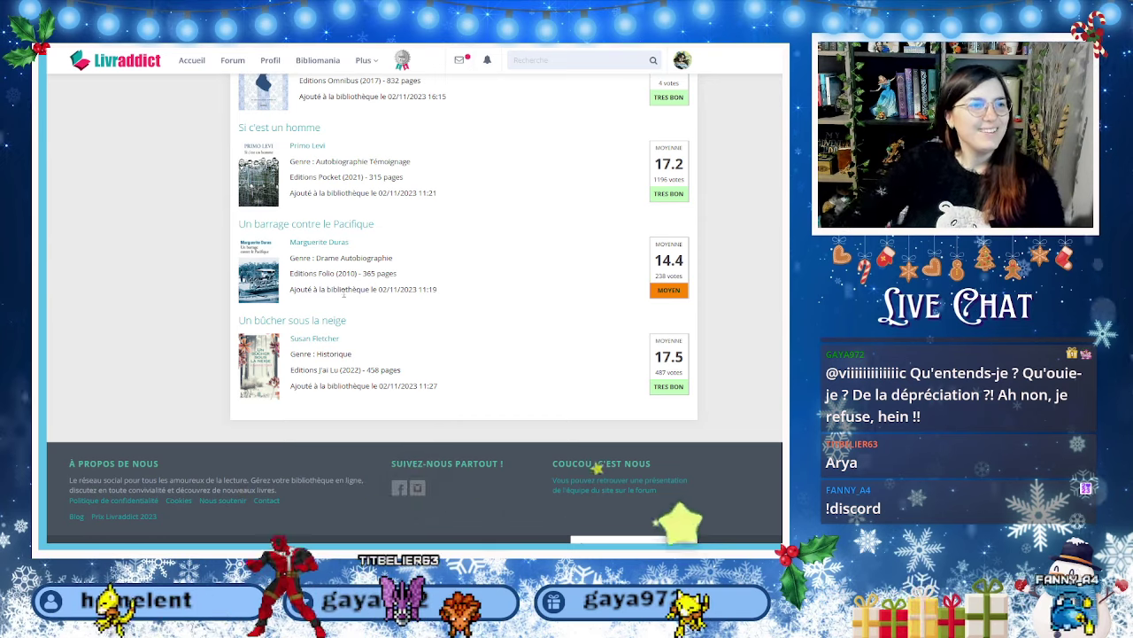
Check the reader's spreadsheet row, read the request posted on their Livraddict profile home page, and reopen their Pile A Lire.
key("alt+Tab")
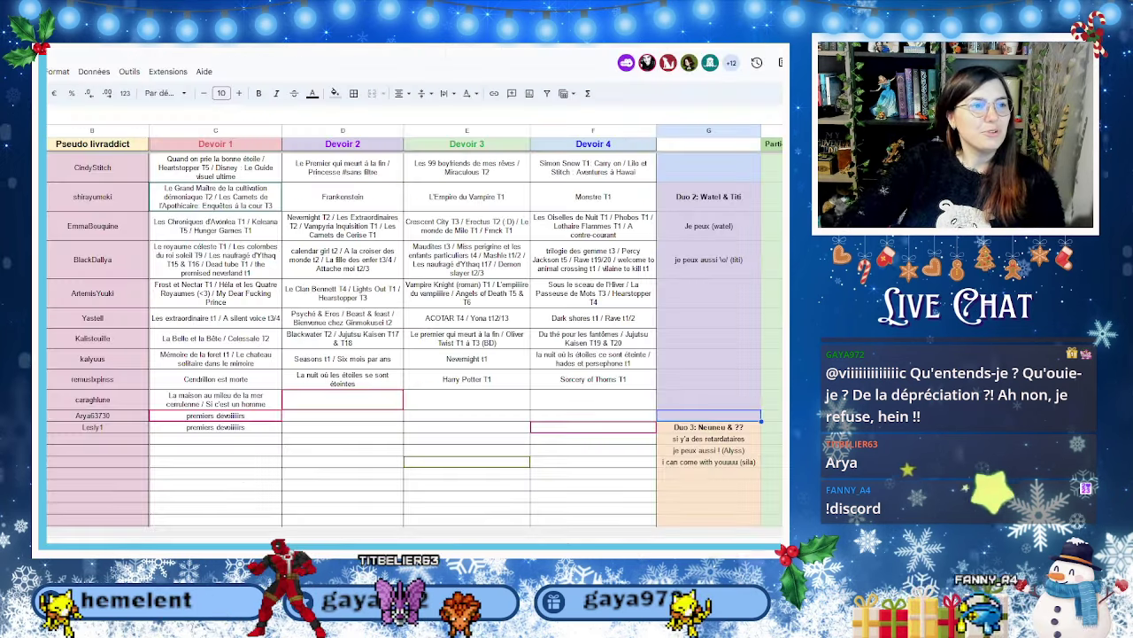
key("alt+Tab")
scroll(157, 395, "up", 15)
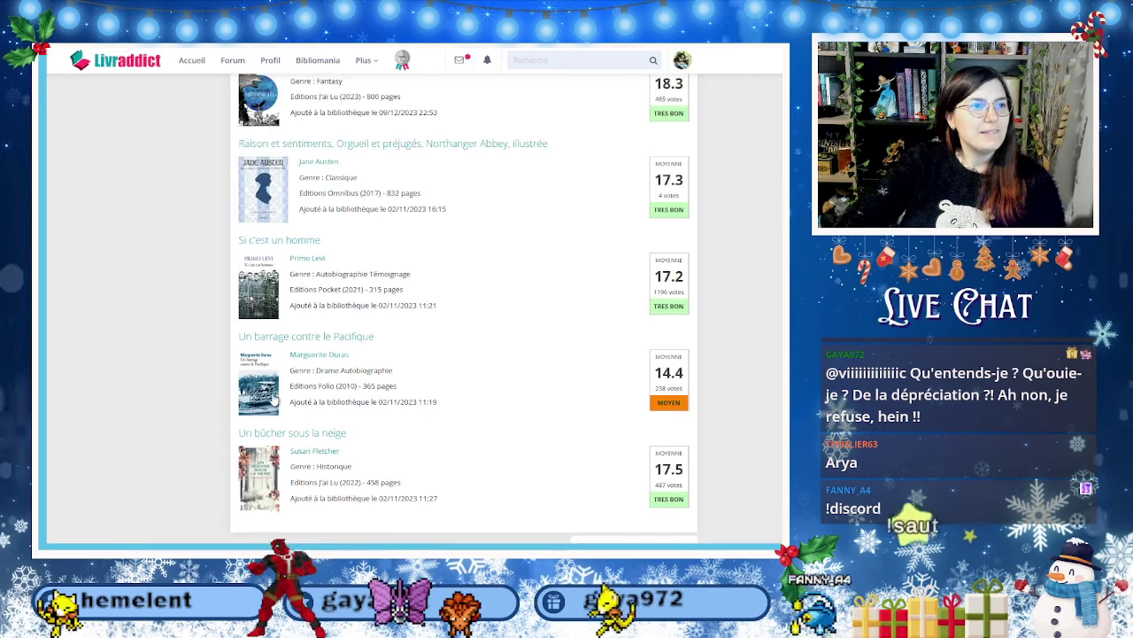
scroll(274, 398, "up", 4)
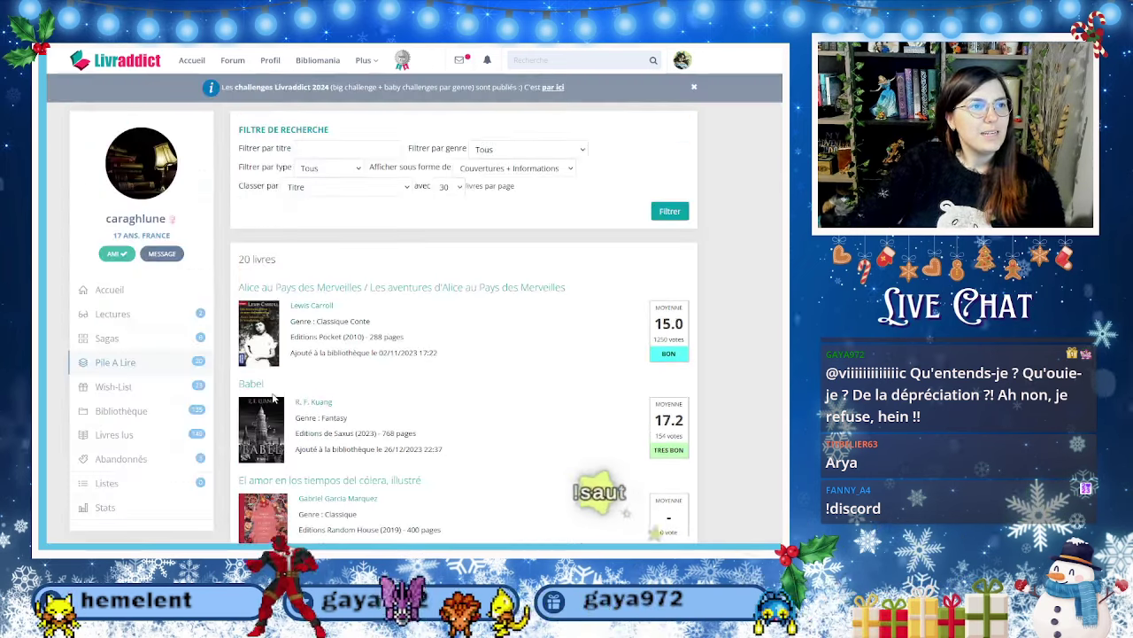
left_click(142, 297)
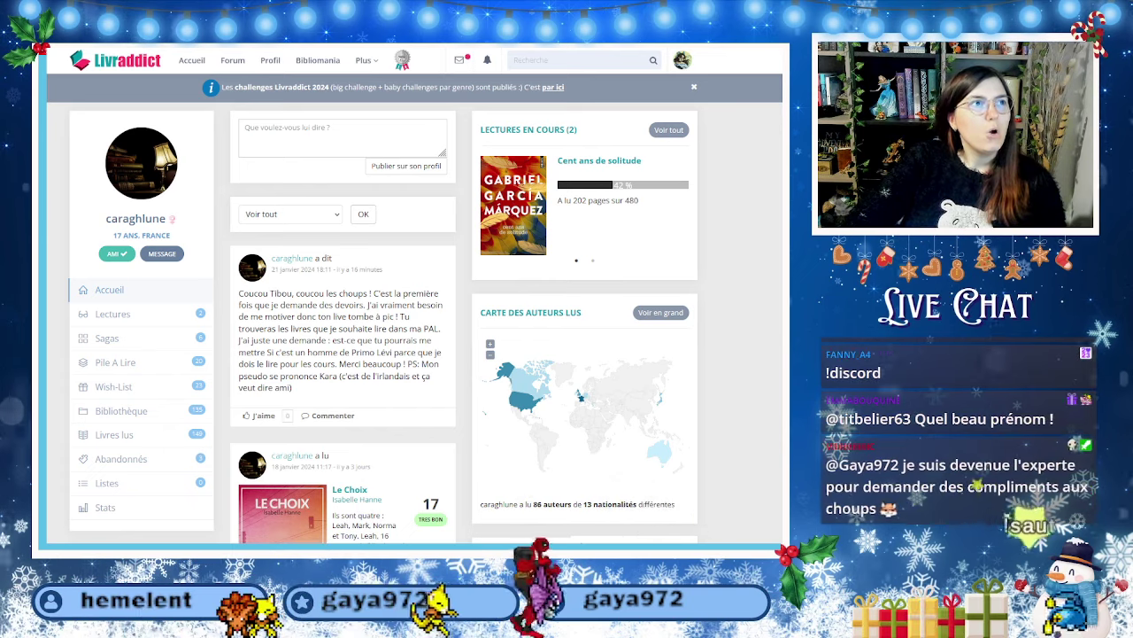
left_click(115, 362)
Check the Devoir columns in the spreadsheet, and reread the whole pile from Alice au Pays des Merveilles to Un bûcher sous la neige.
key("alt+Tab")
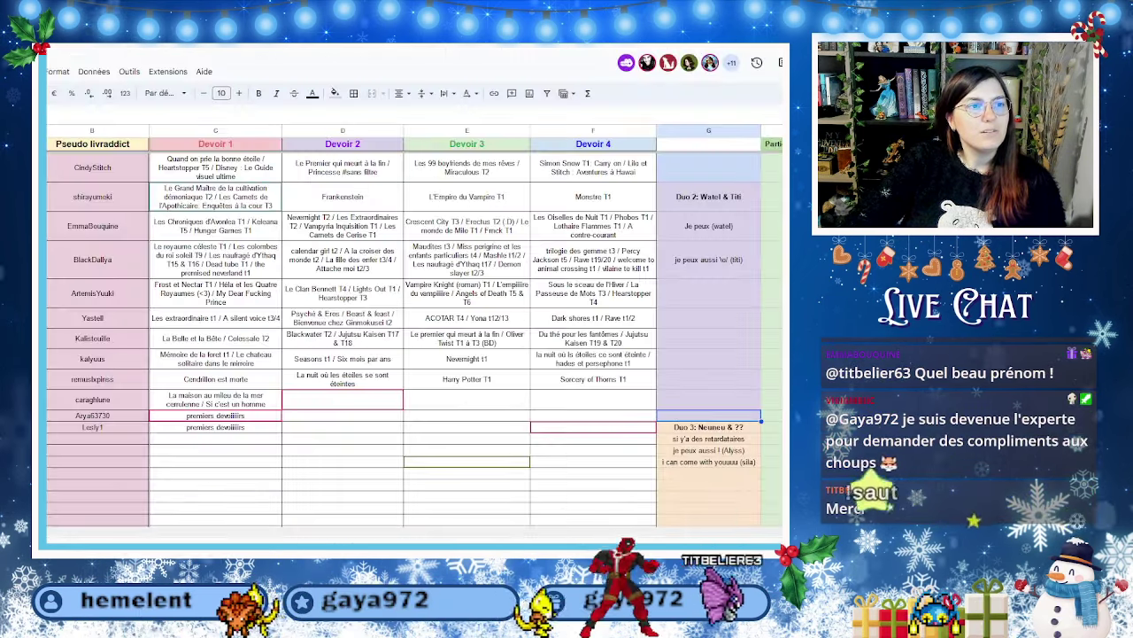
key("alt+Tab")
scroll(418, 432, "down", 1)
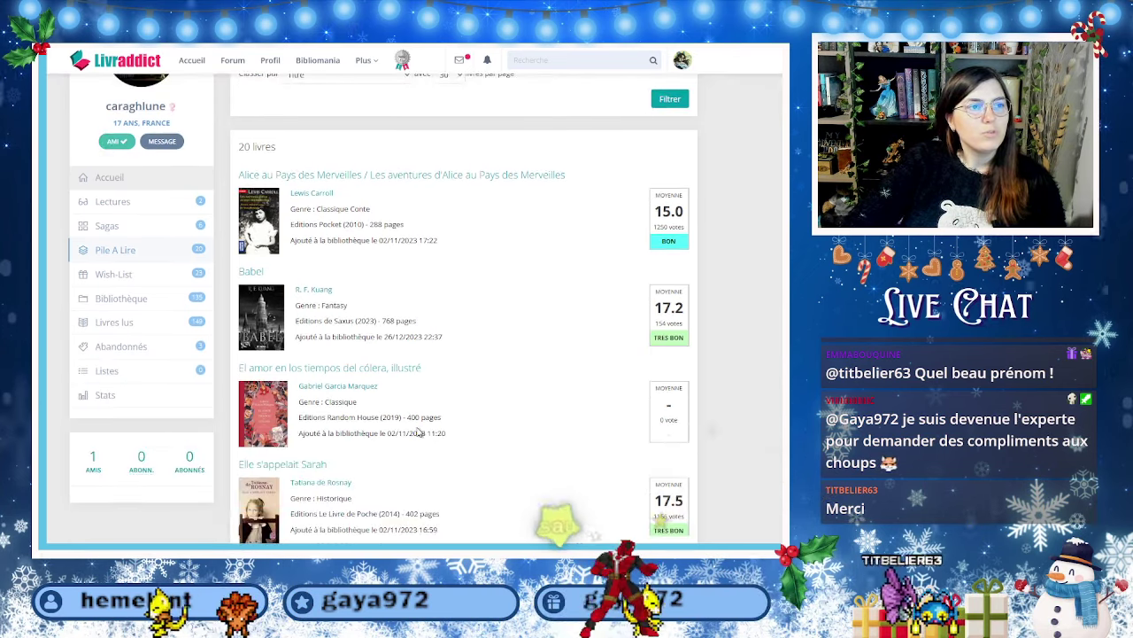
scroll(419, 433, "down", 4)
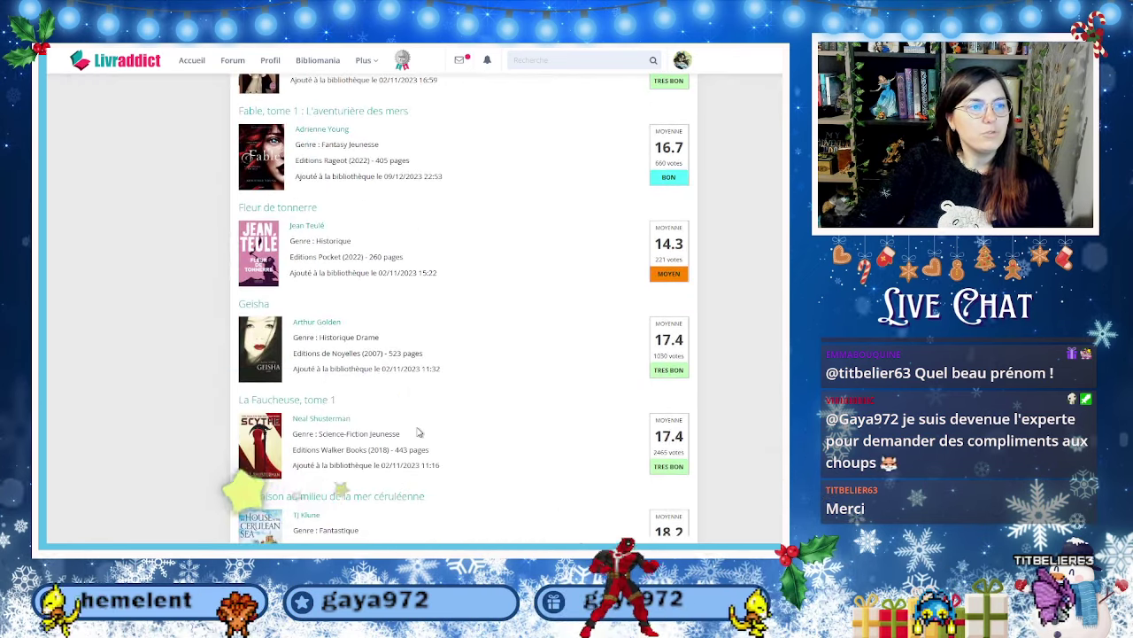
scroll(419, 432, "up", 1)
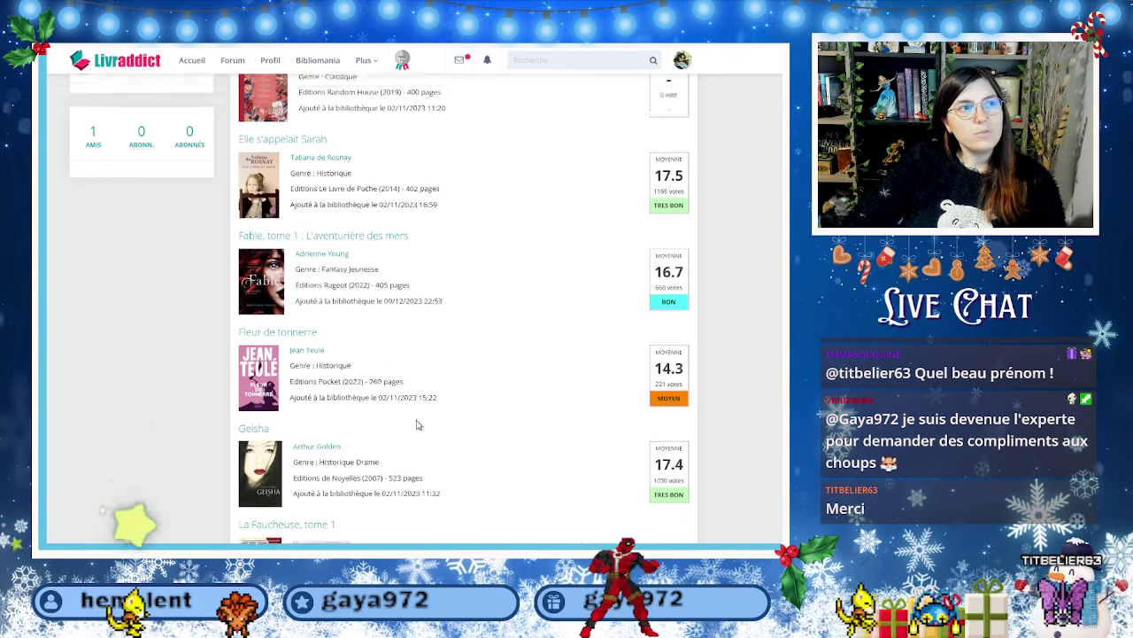
scroll(419, 425, "up", 4)
scroll(419, 427, "down", 2)
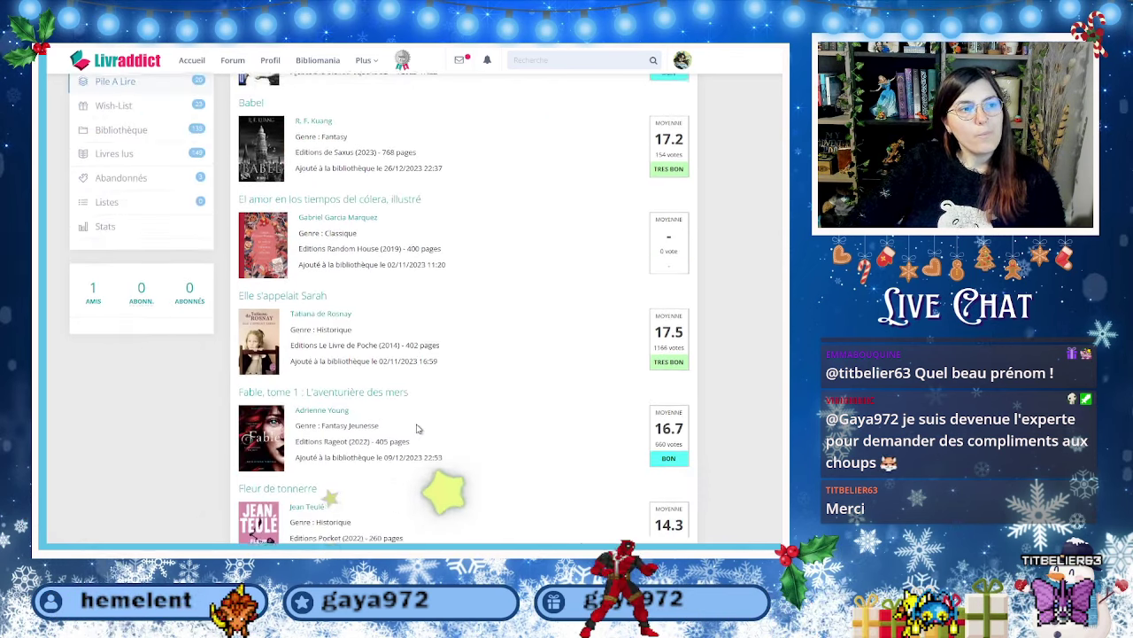
scroll(419, 427, "down", 4)
scroll(511, 406, "down", 3)
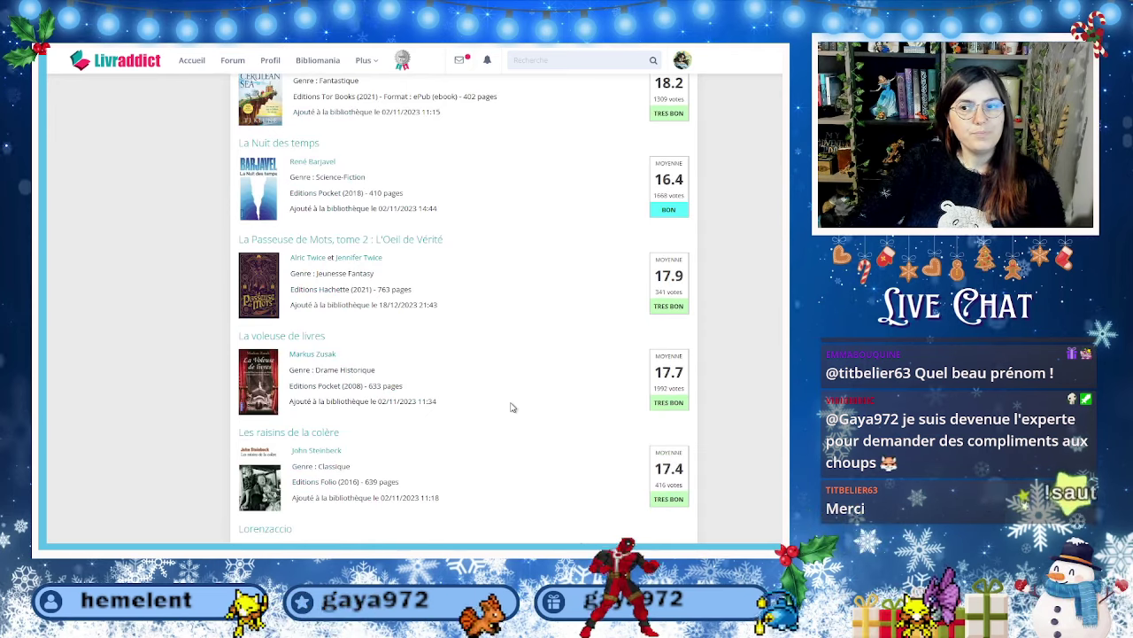
scroll(511, 407, "down", 3)
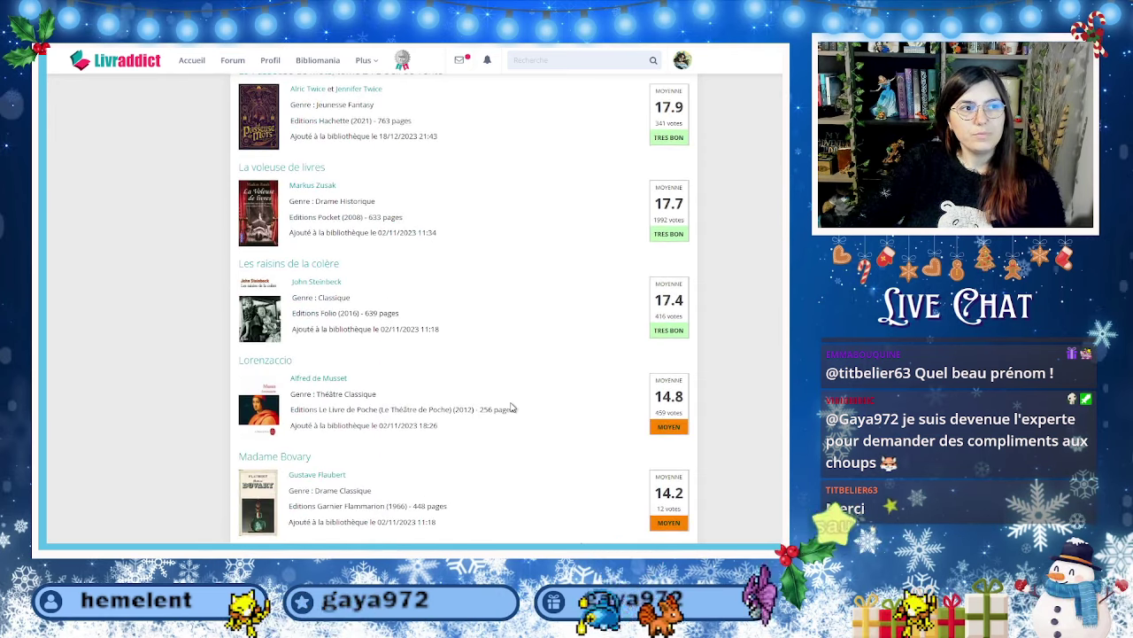
scroll(511, 408, "down", 5)
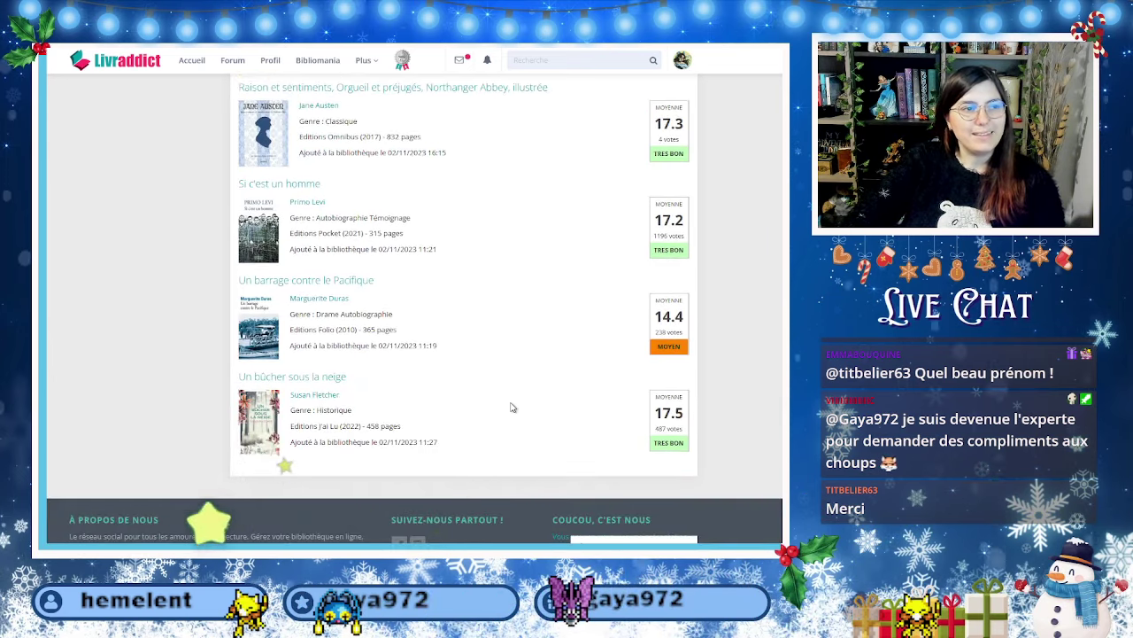
Go through the reader's full pile again from its first book to find titles for the remaining assignments.
scroll(511, 408, "up", 20)
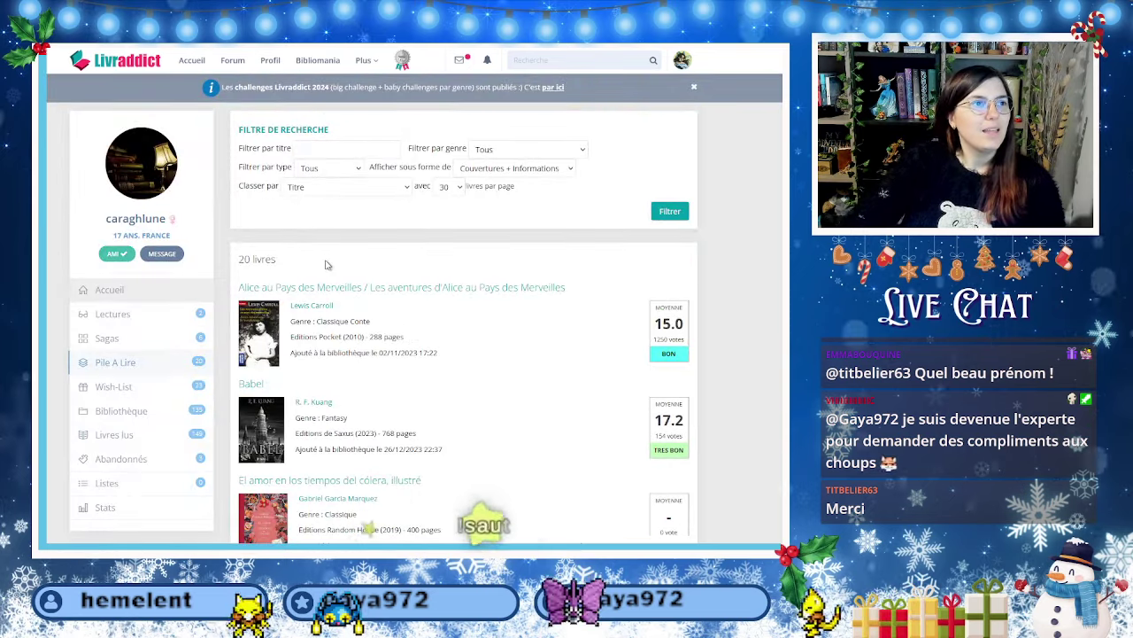
scroll(450, 362, "down", 4)
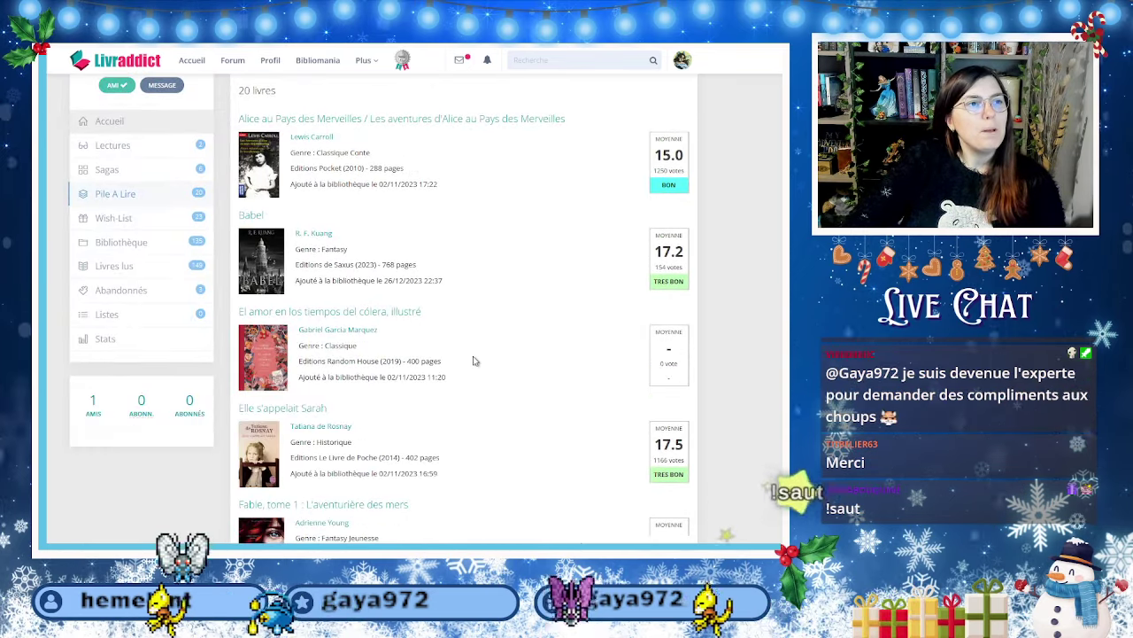
scroll(475, 358, "down", 5)
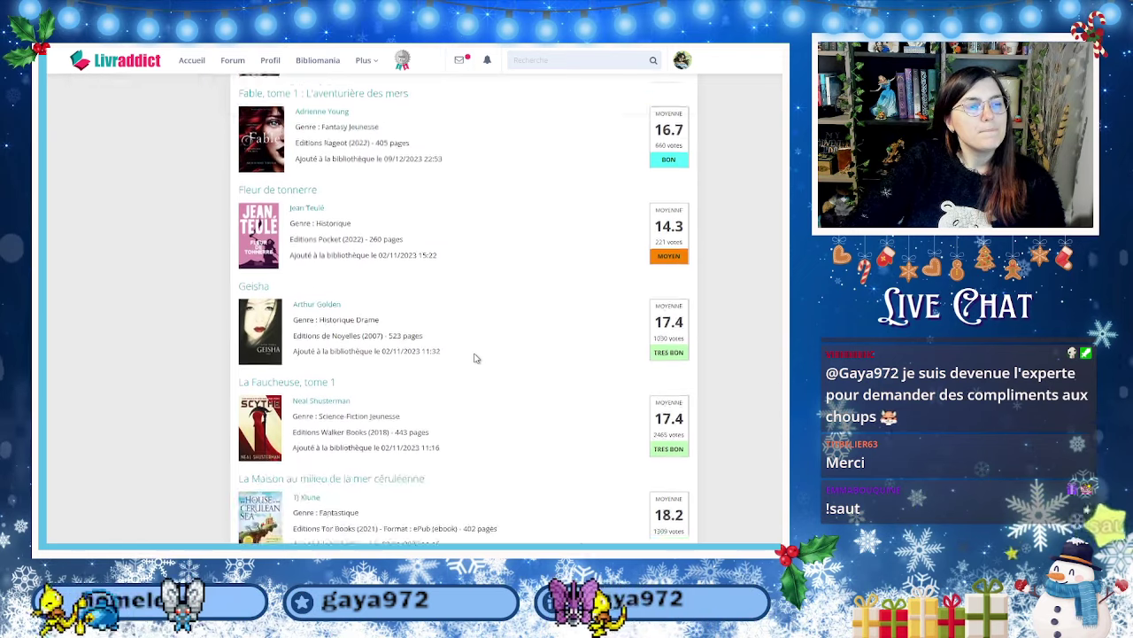
scroll(474, 358, "down", 1)
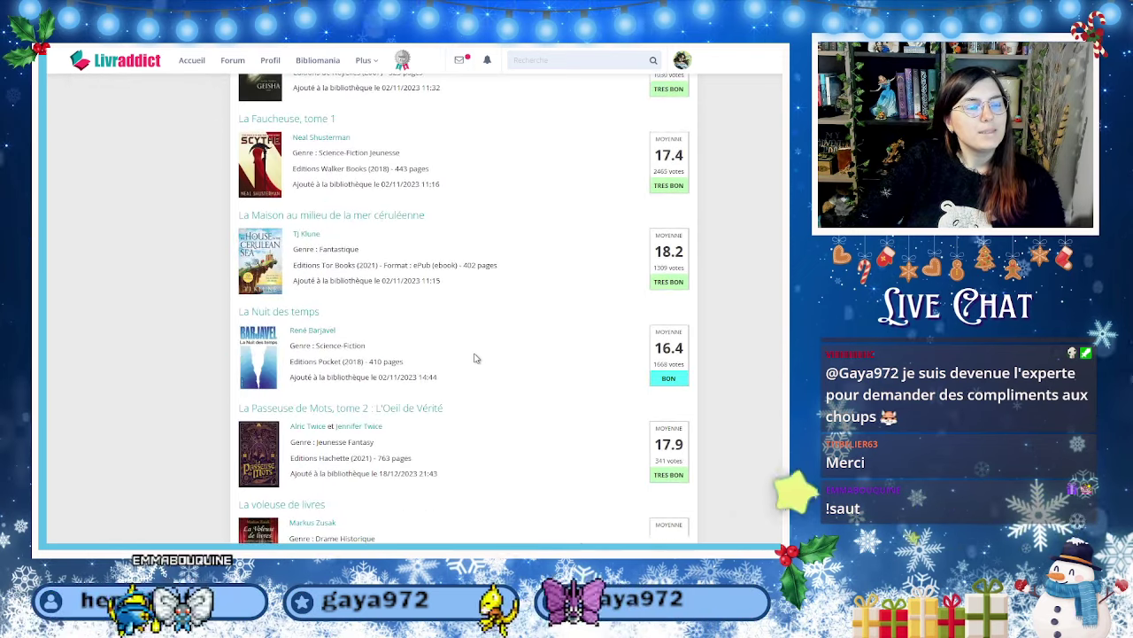
scroll(475, 358, "down", 1)
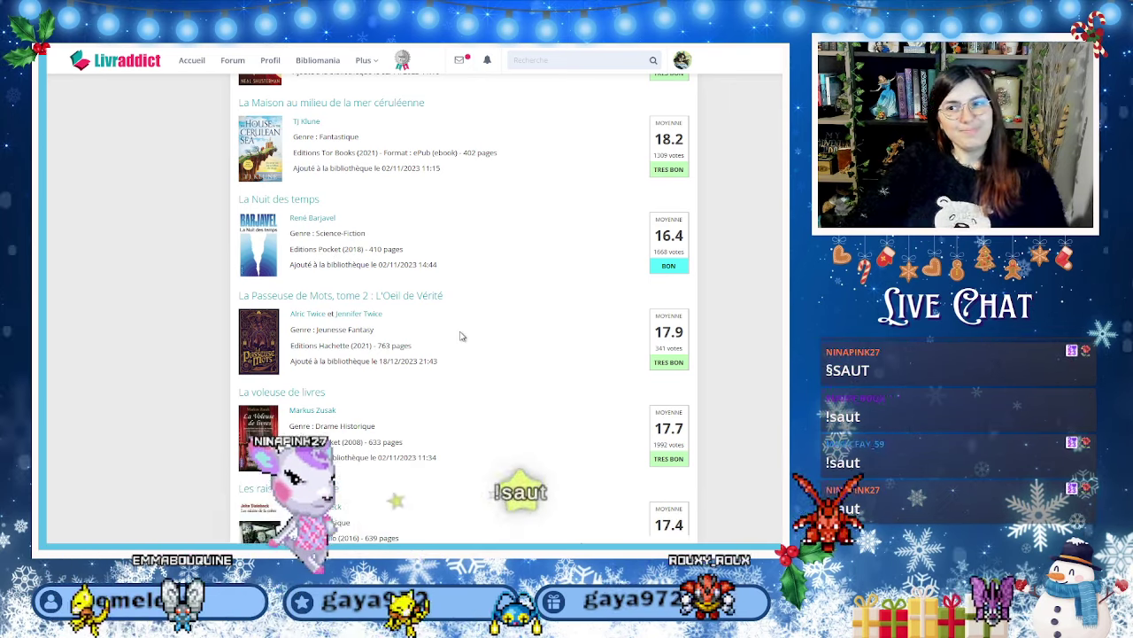
scroll(461, 337, "down", 2)
scroll(460, 336, "down", 10)
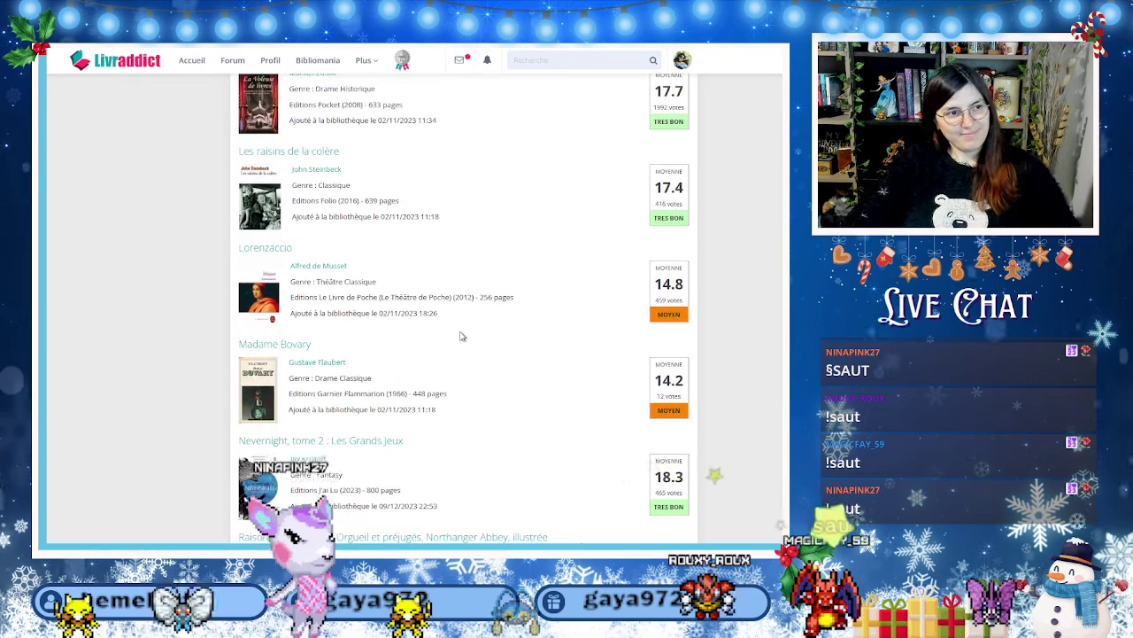
scroll(460, 336, "down", 3)
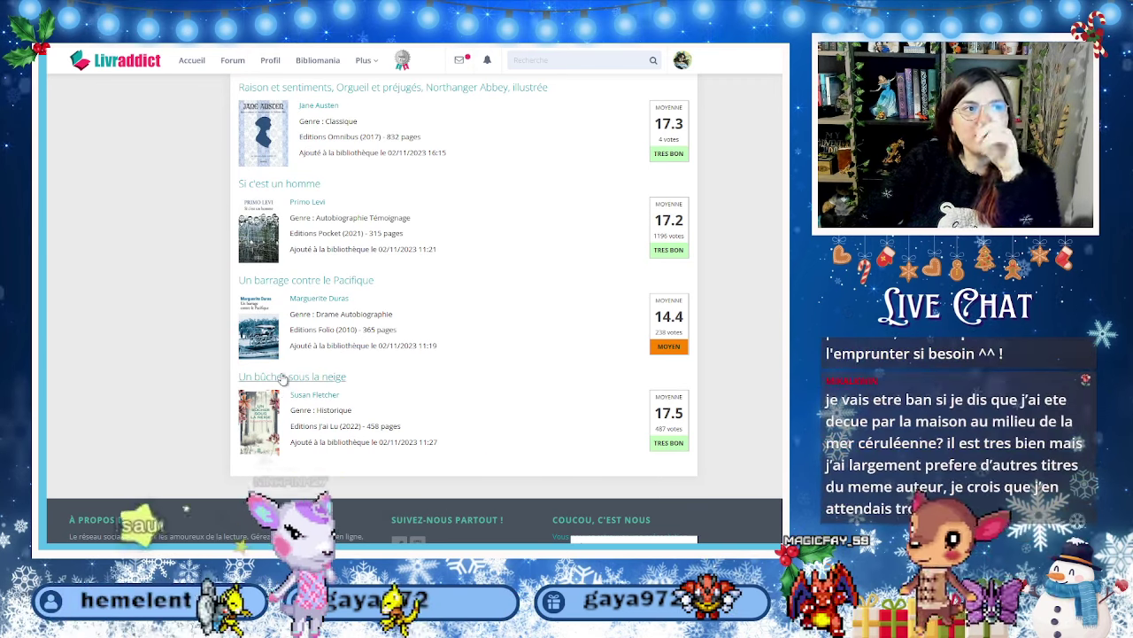
scroll(298, 362, "up", 3)
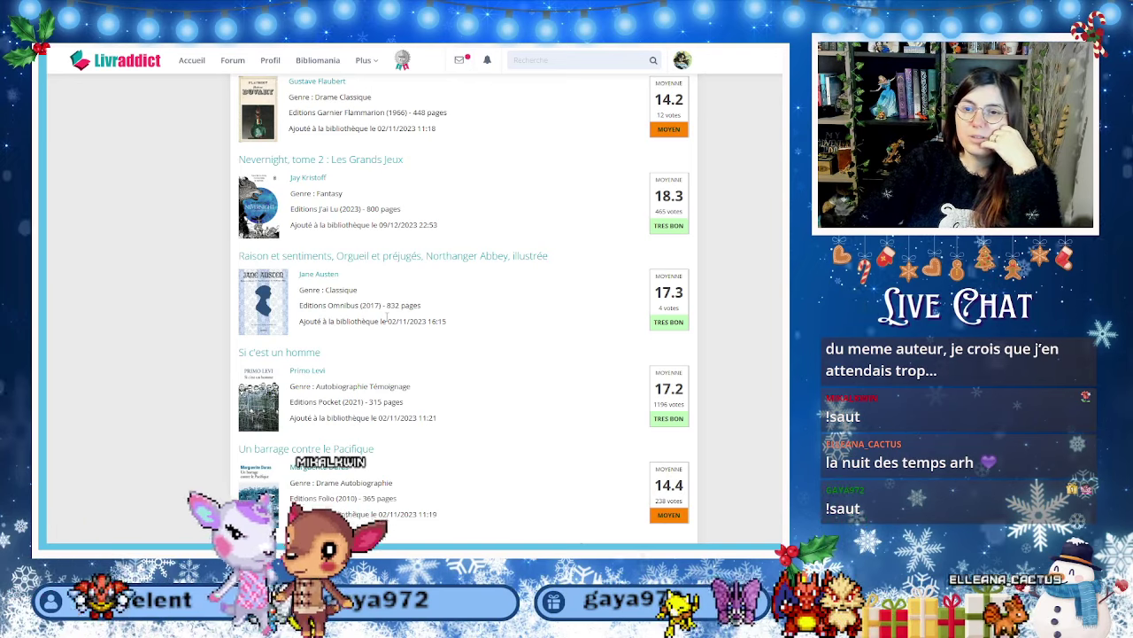
Compare the reader's Devoir 1 to Devoir 4 cells in the spreadsheet with the pile between La Faucheuse and Un barrage contre le Pacifique.
key("ctrl+Tab")
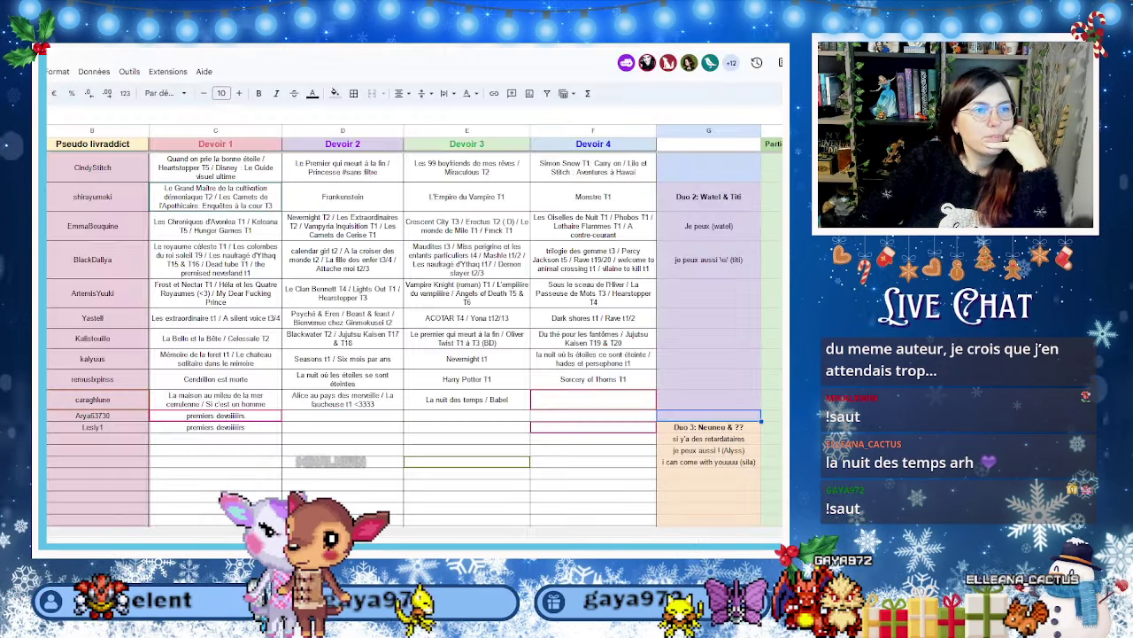
key("ctrl+Tab")
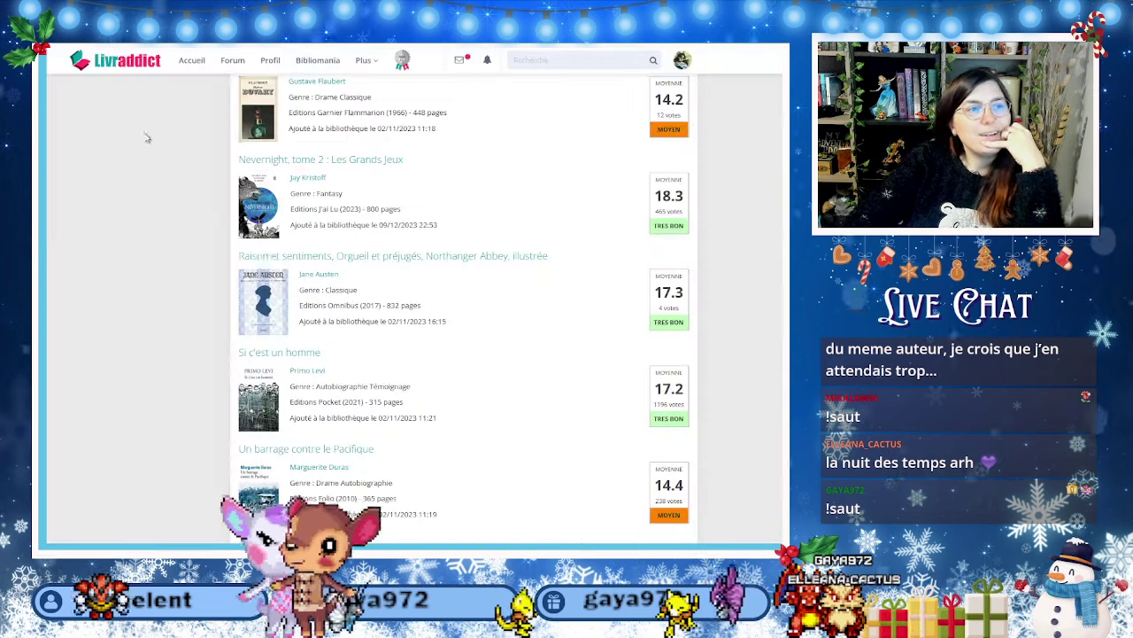
scroll(410, 384, "up", 6)
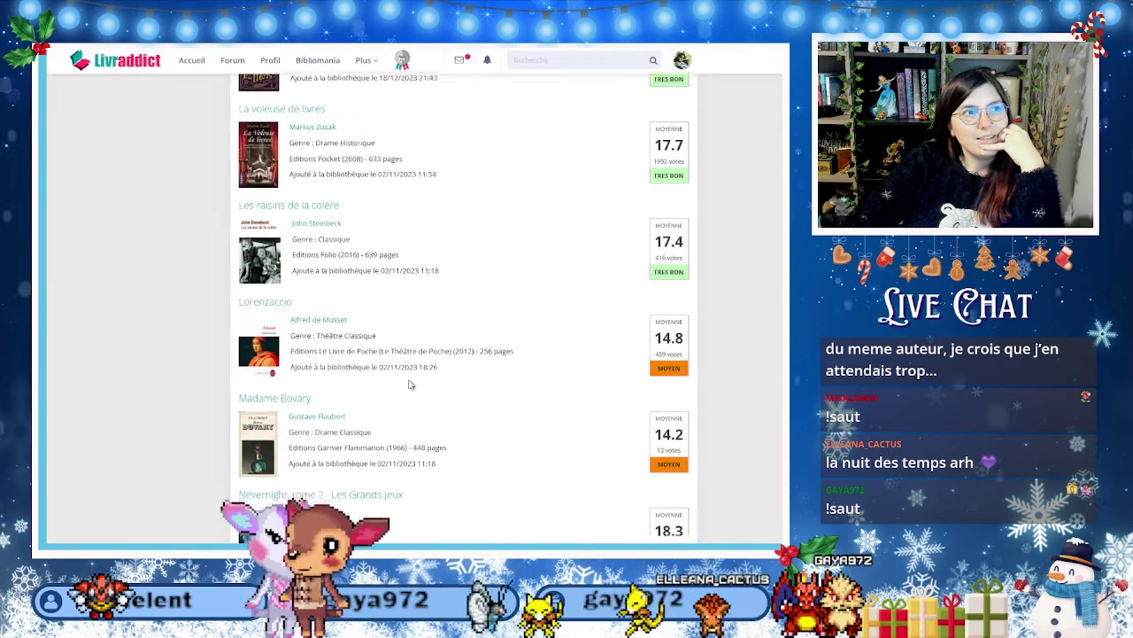
scroll(410, 384, "up", 3)
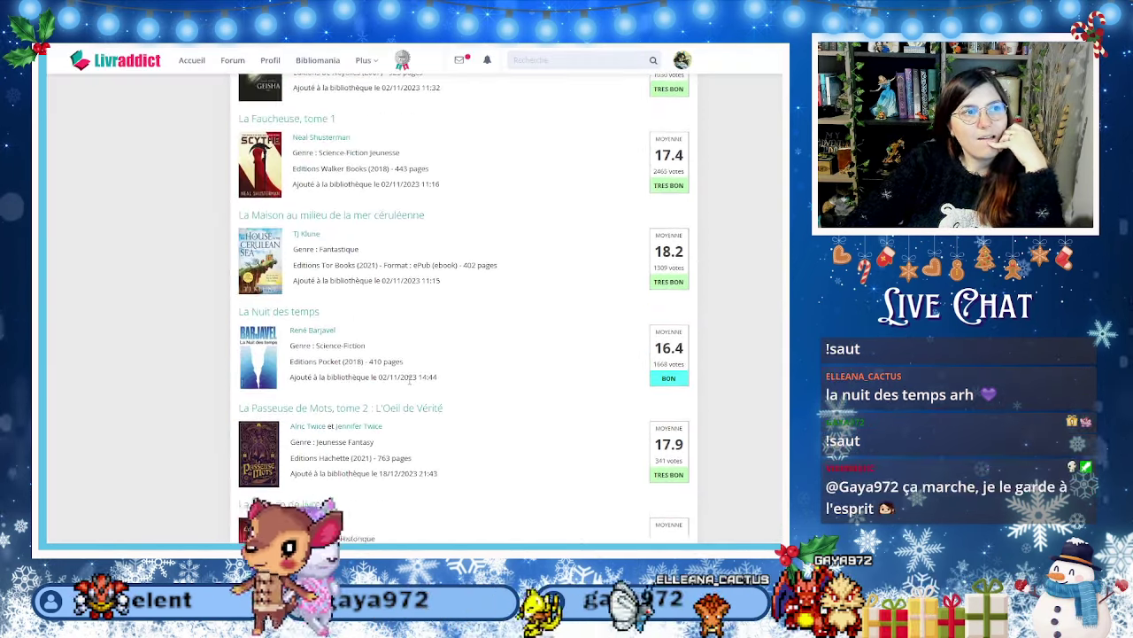
key("ctrl+shift+Tab")
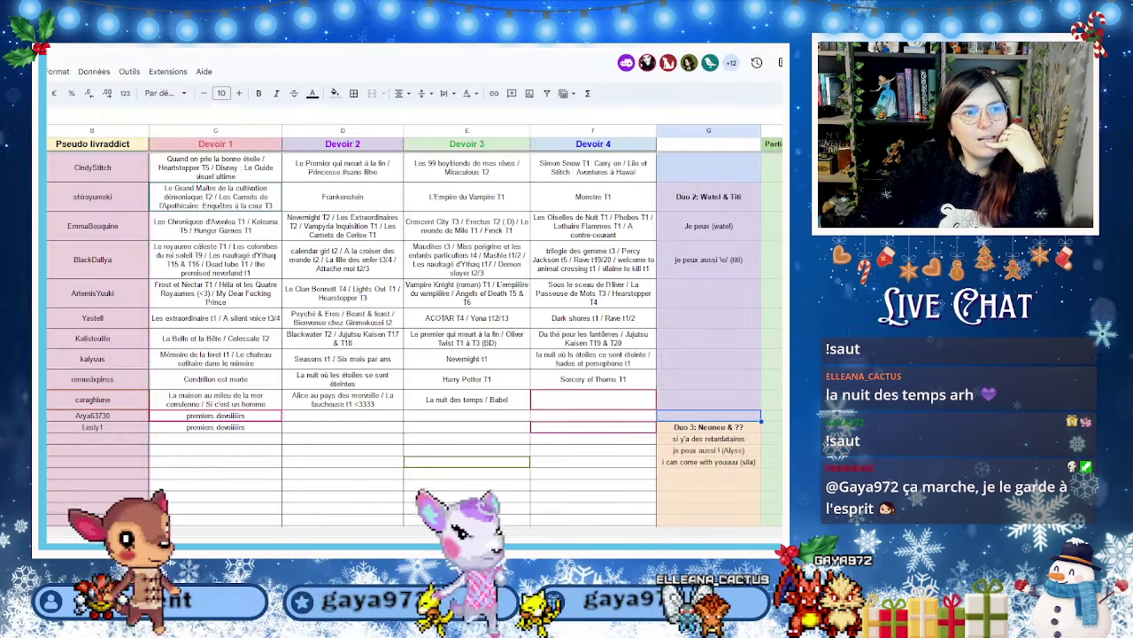
Reread the reader's whole pile, from Babel to Un bûcher sous la neige, to find titles for Devoir 4.
key("ctrl+Tab")
scroll(379, 509, "up", 5)
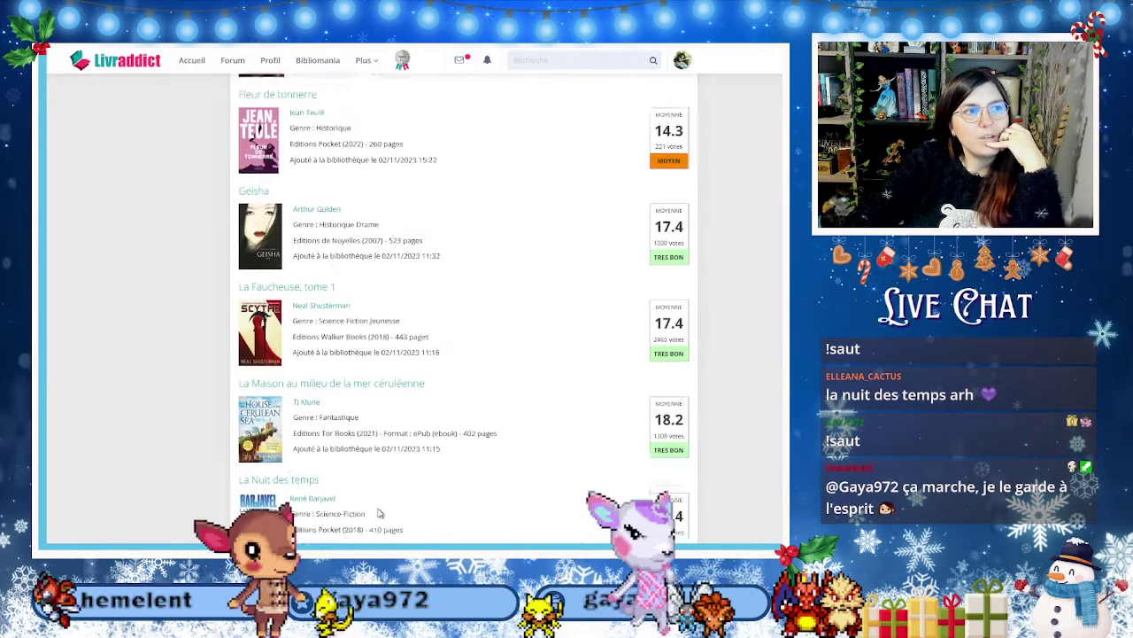
scroll(379, 513, "up", 2)
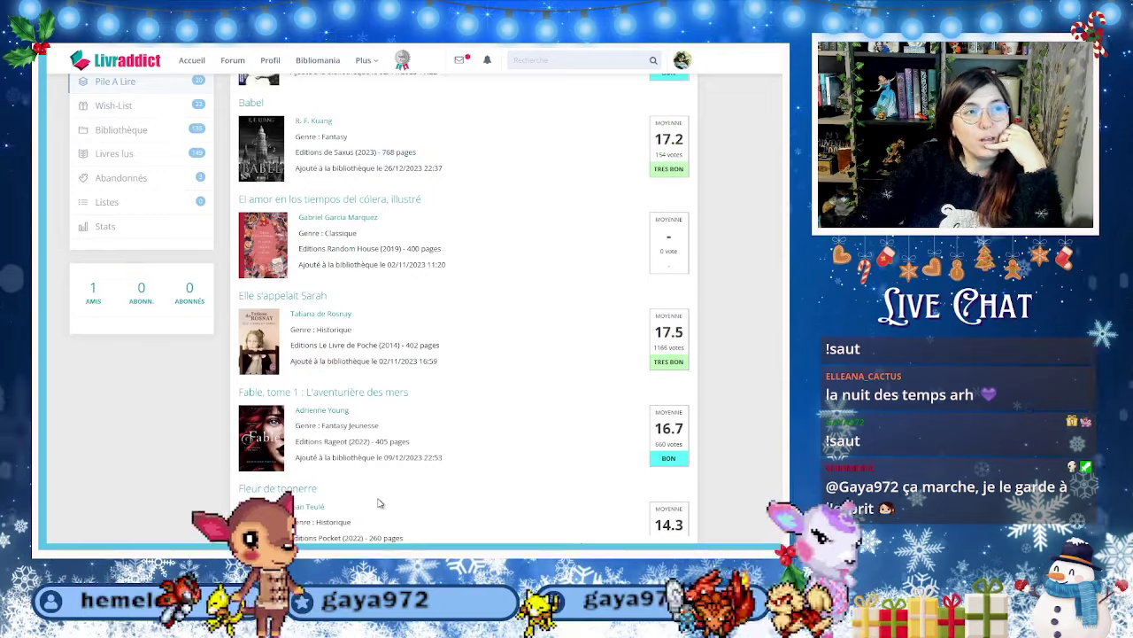
scroll(379, 503, "up", 3)
scroll(379, 503, "down", 10)
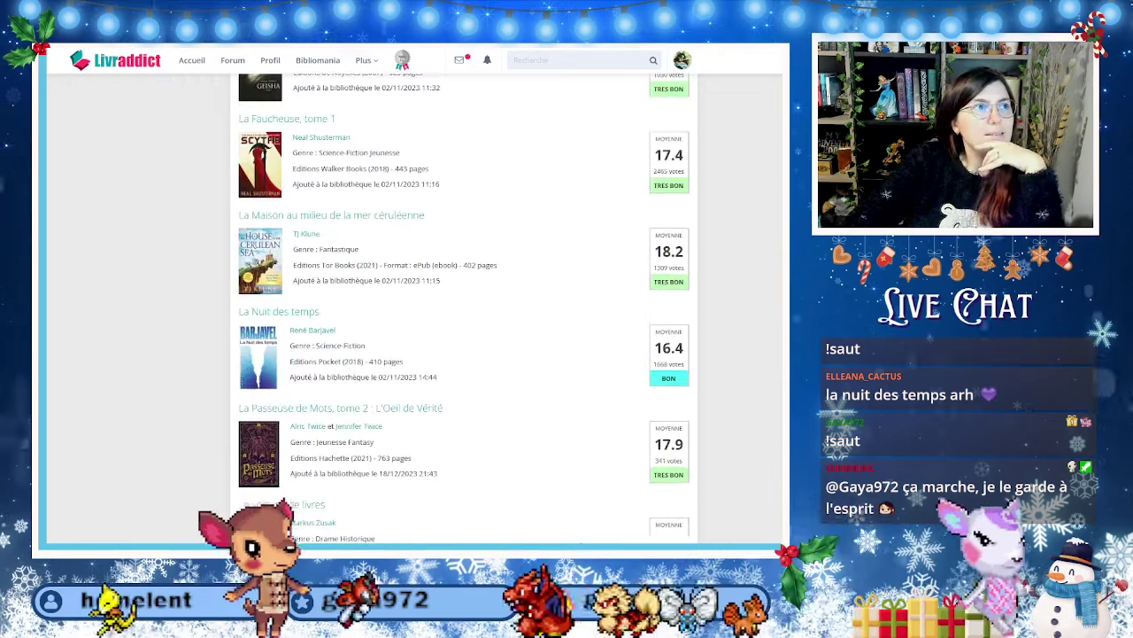
key("alt+Tab")
key("alt+Tab")
scroll(476, 470, "down", 3)
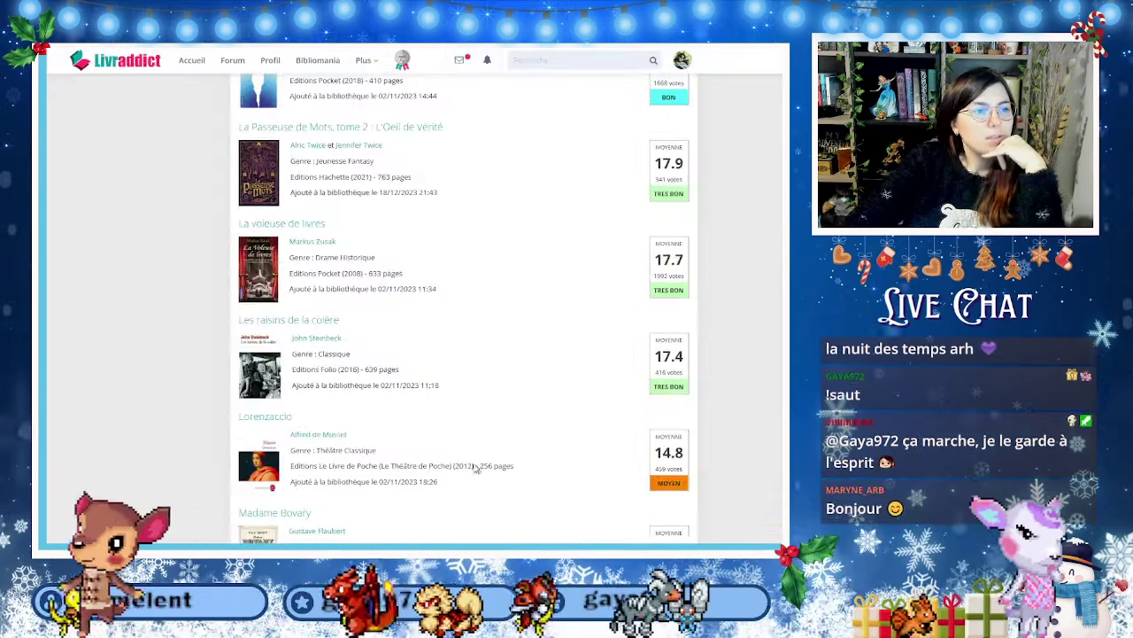
scroll(475, 469, "down", 2)
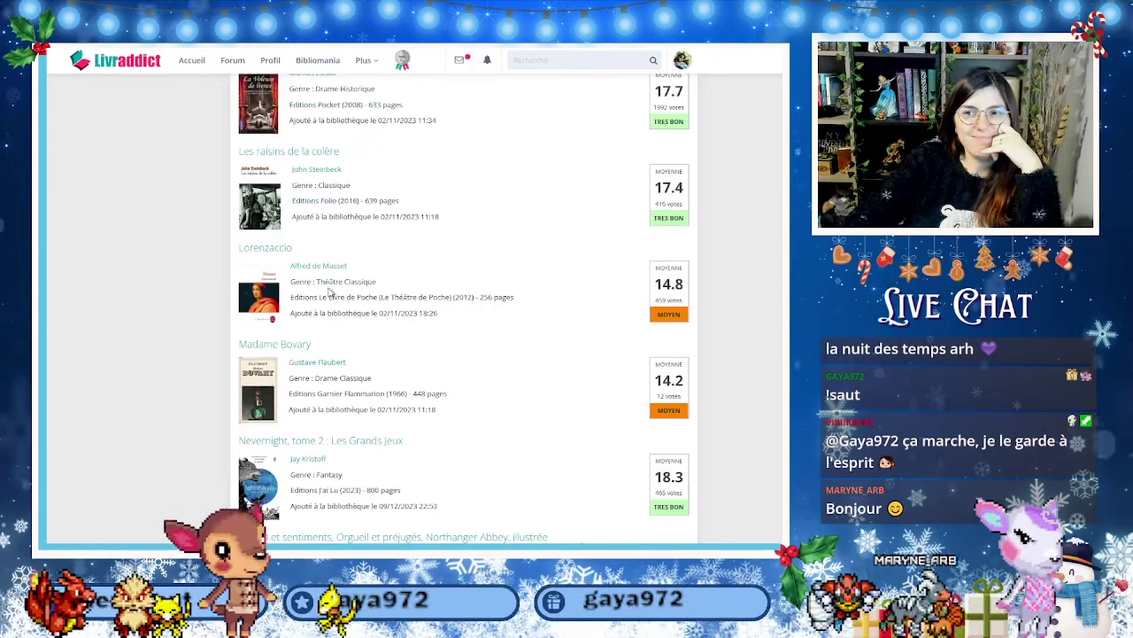
scroll(410, 324, "down", 5)
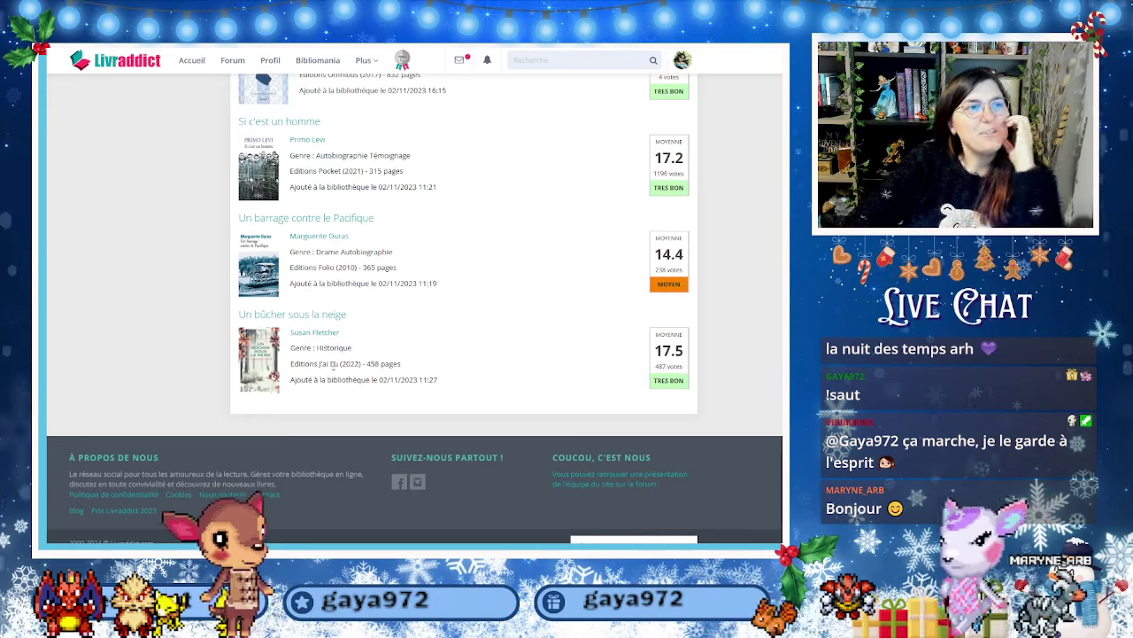
Find the next reader from the spreadsheet on Livraddict, read the request on their profile, and open their Pile A Lire.
key("alt+Tab")
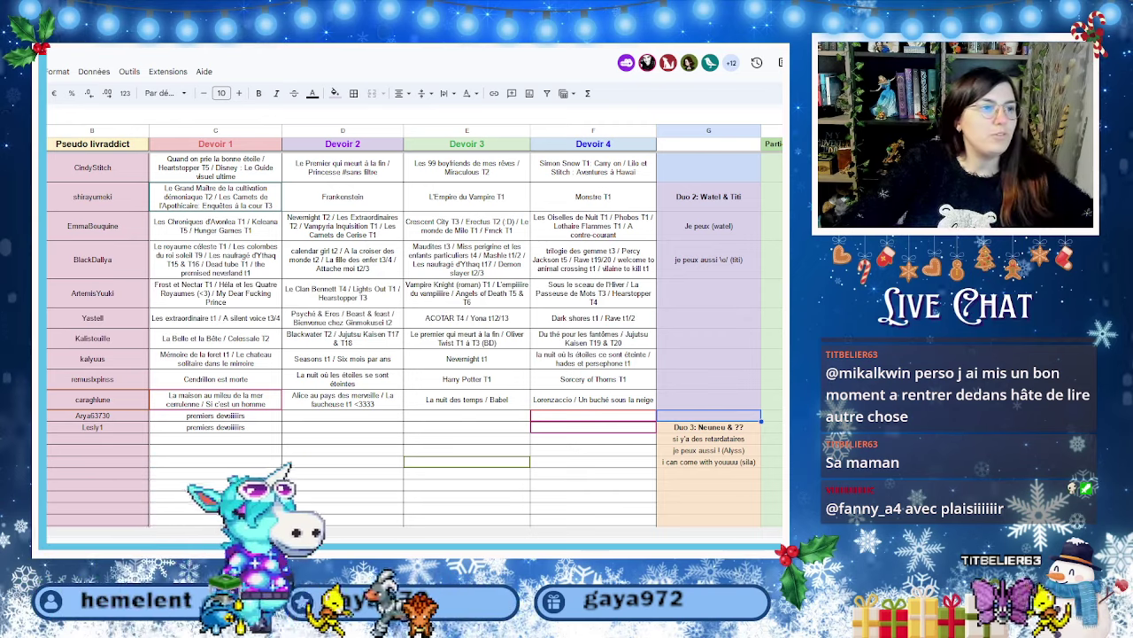
key("ctrl+Tab")
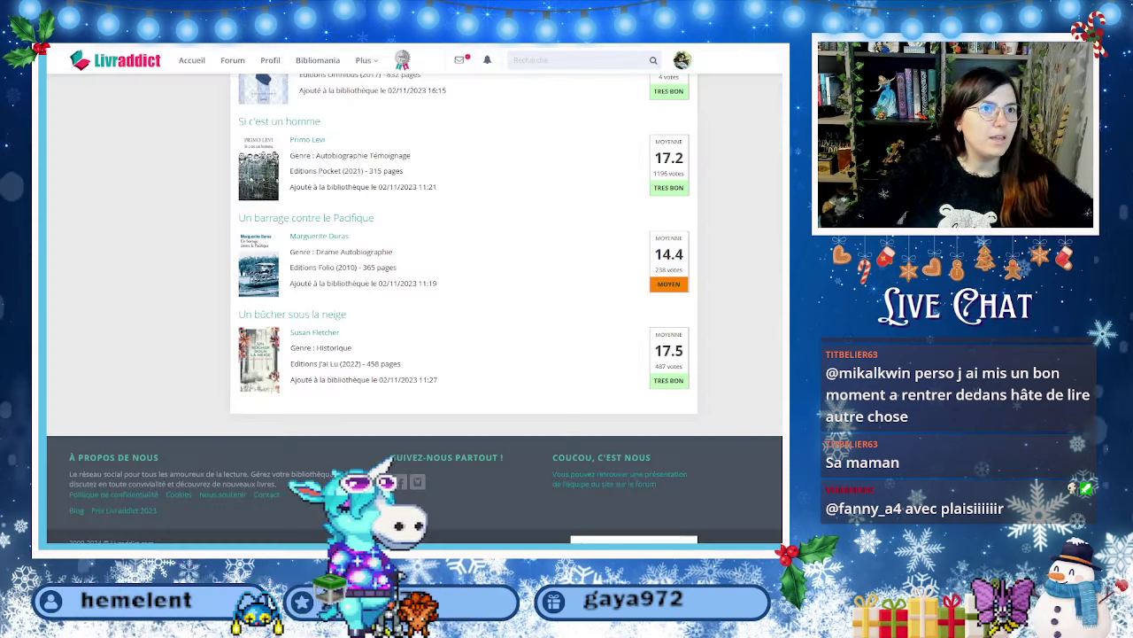
left_click(534, 62)
type("Arya63730")
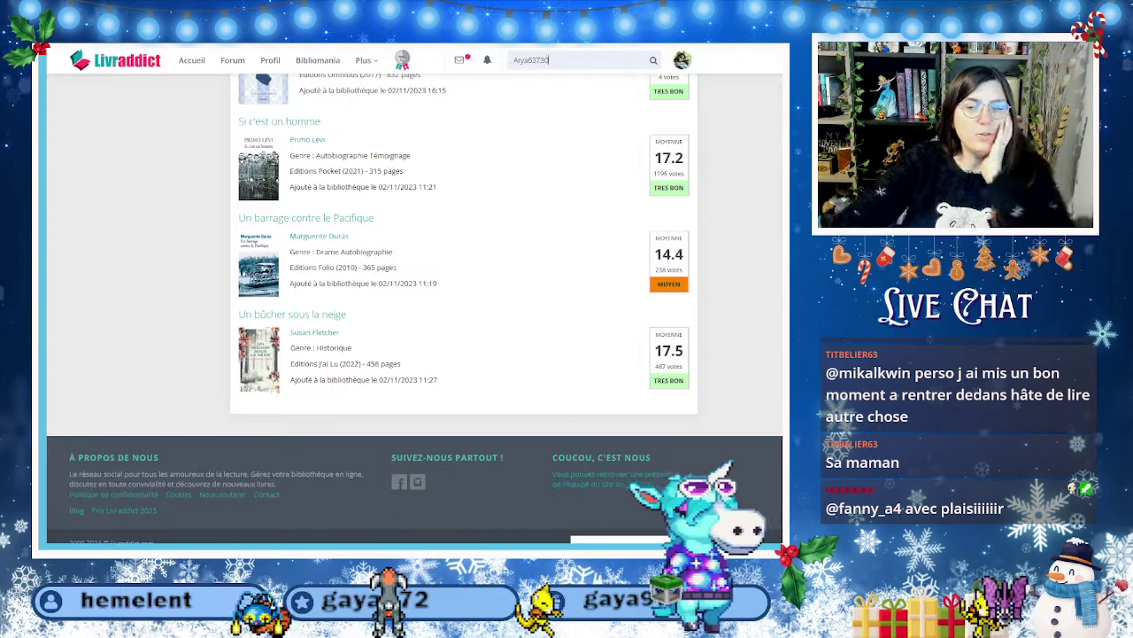
key("Return")
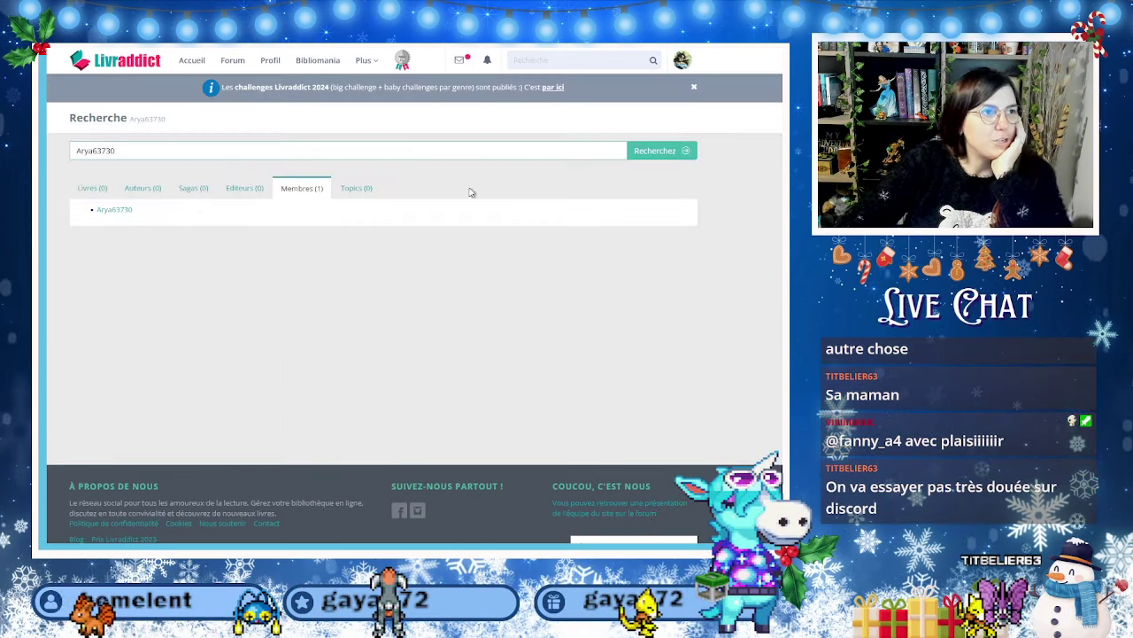
left_click(101, 208)
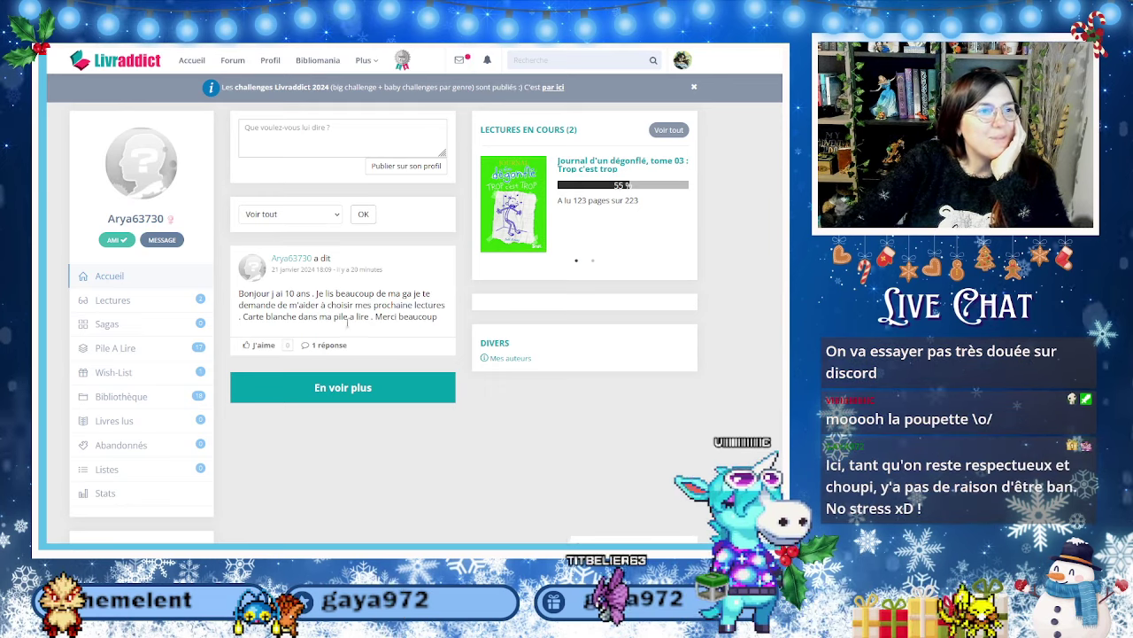
left_click(155, 348)
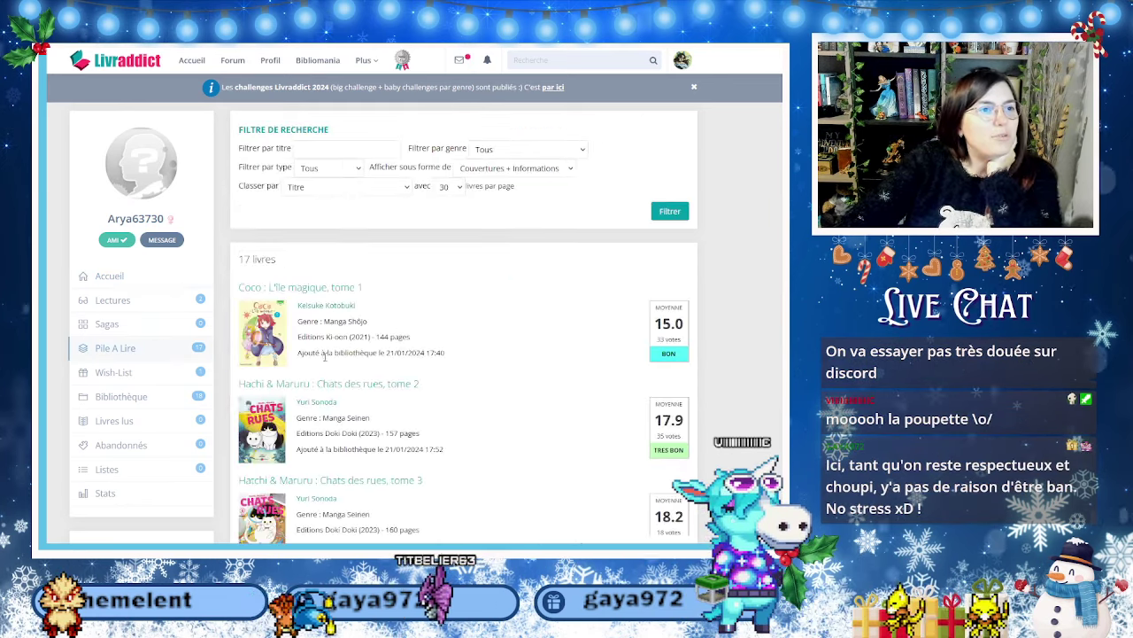
Read through the new reader's entire pile, from Coco : L'île magique to Zoé tout court, and return to its beginning.
scroll(399, 357, "down", 3)
scroll(400, 357, "down", 3)
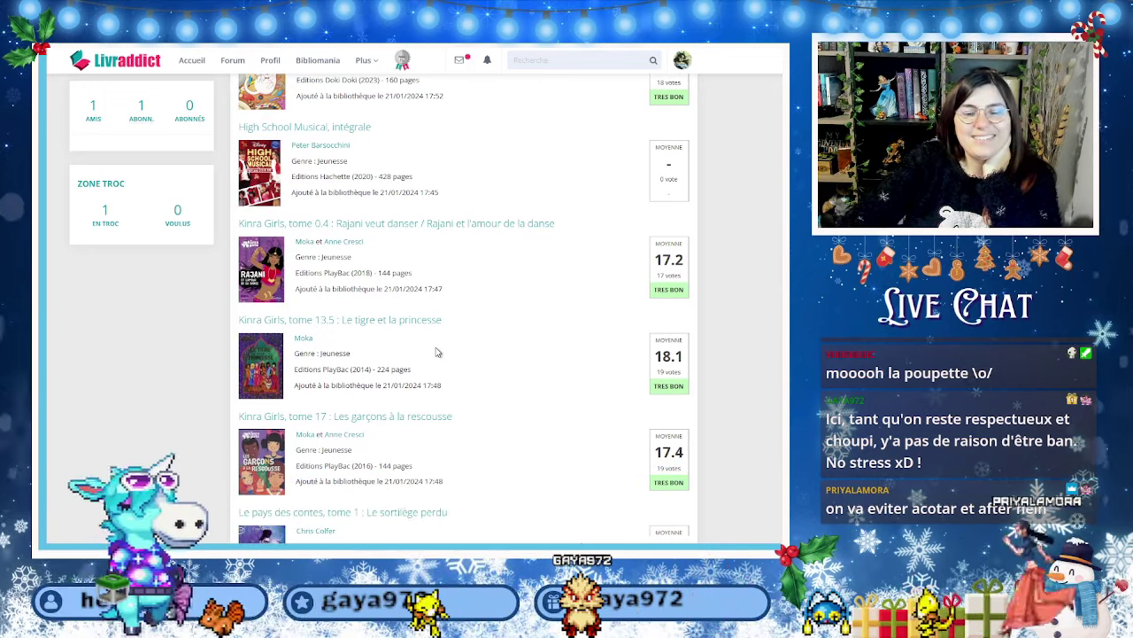
scroll(436, 353, "down", 1)
scroll(436, 353, "down", 4)
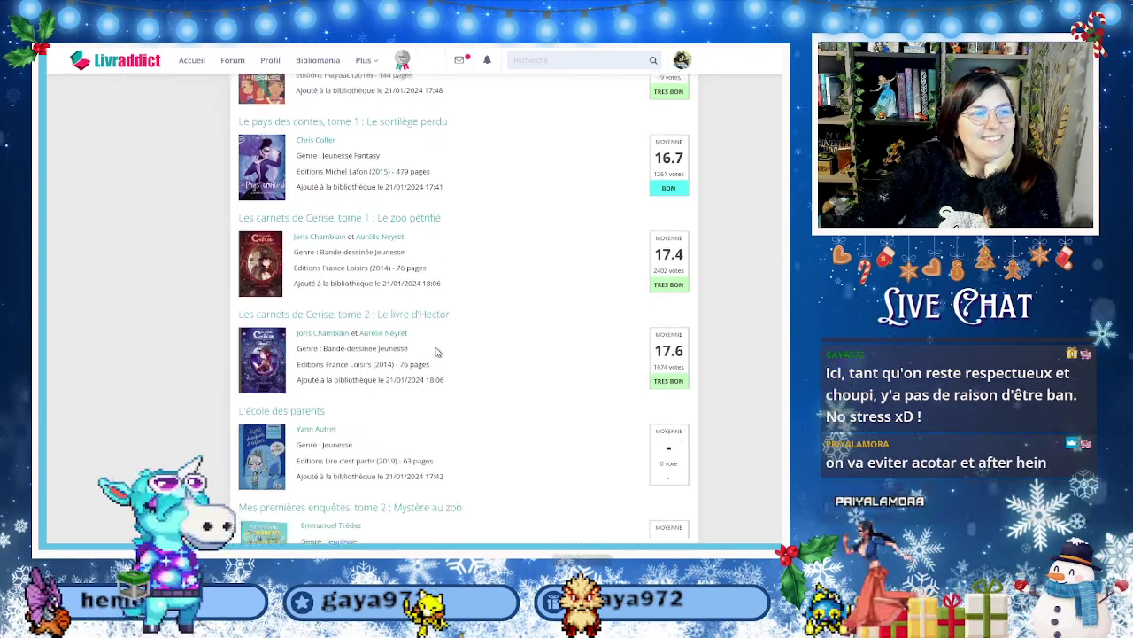
scroll(436, 352, "down", 4)
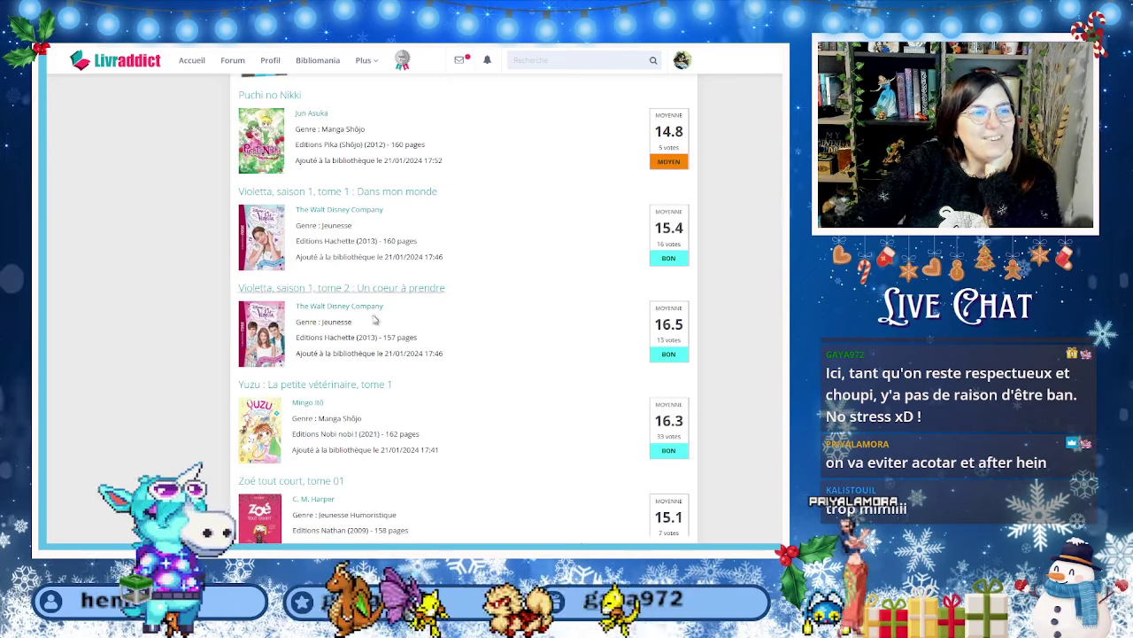
scroll(346, 288, "down", 1)
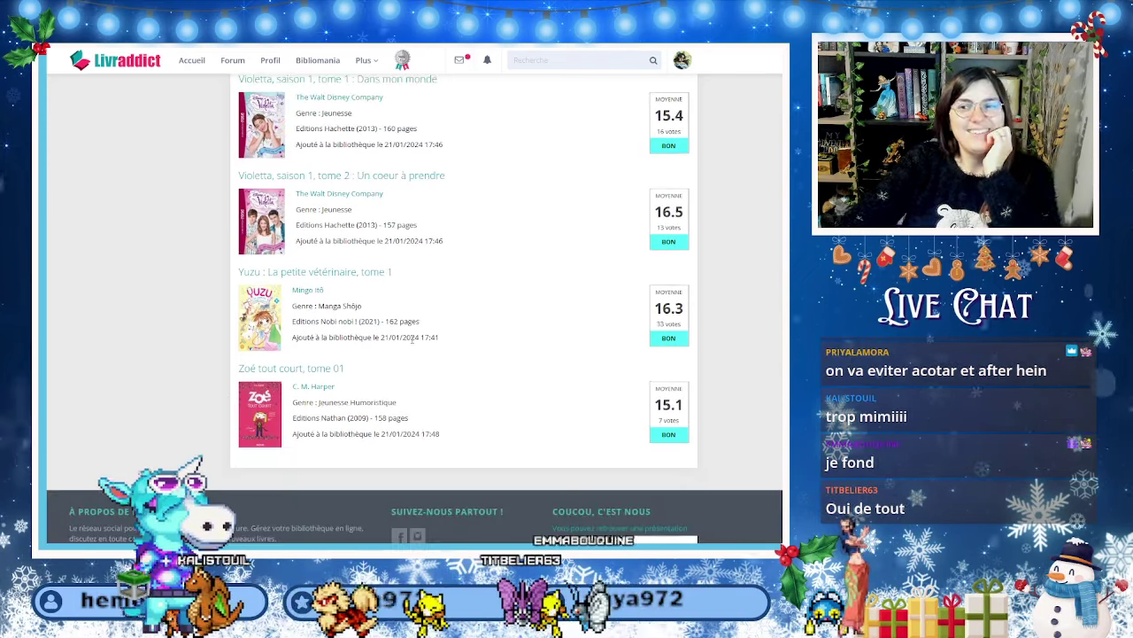
scroll(412, 341, "up", 8)
scroll(413, 345, "up", 8)
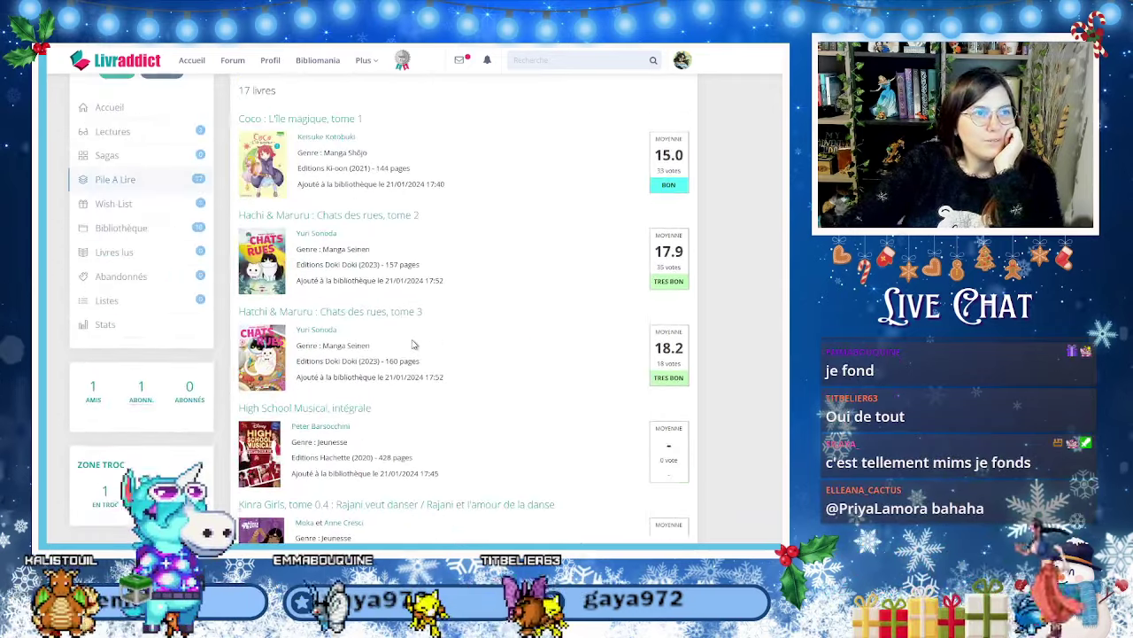
scroll(412, 344, "up", 1)
scroll(413, 342, "up", 1)
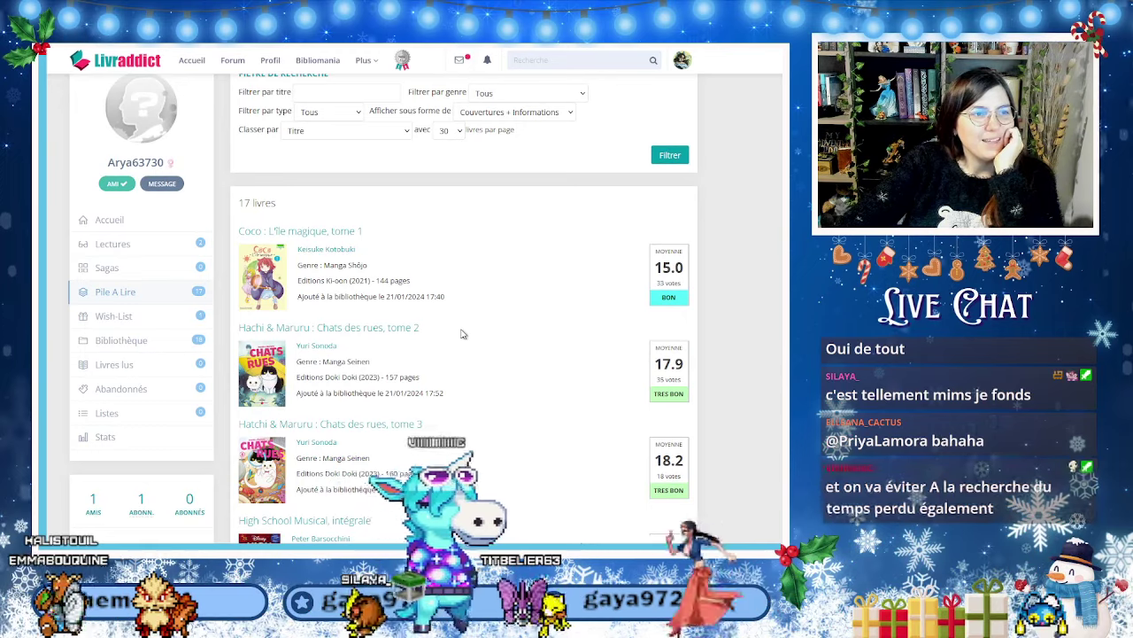
Open the High School Musical, intégrale book page, check its synopsis and editions, and return to the pile.
scroll(460, 332, "down", 1)
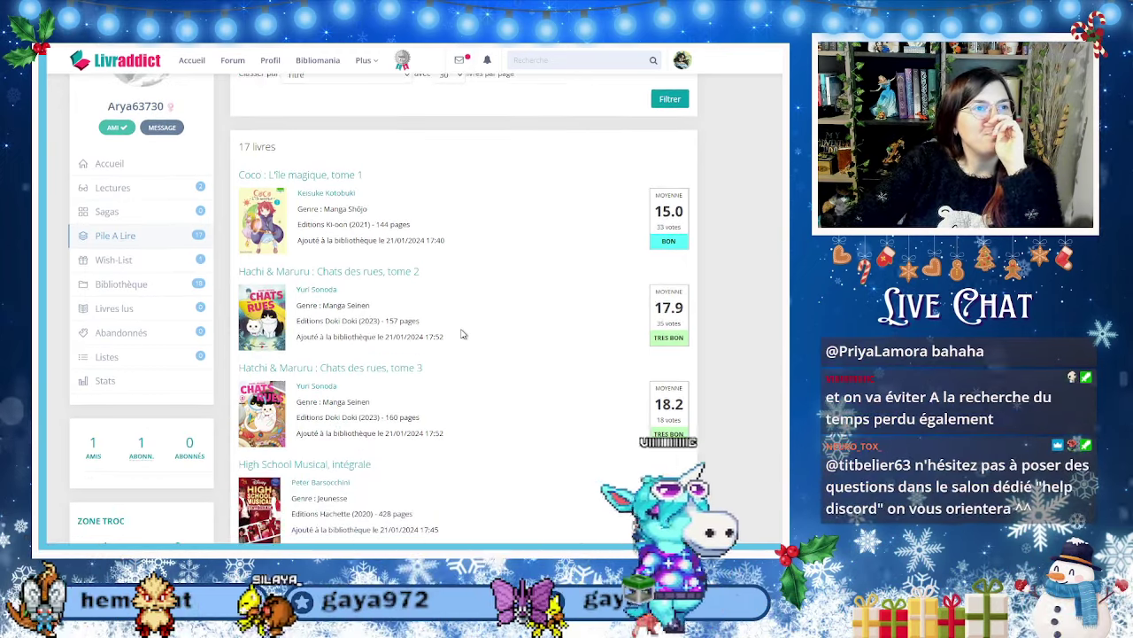
scroll(460, 333, "down", 2)
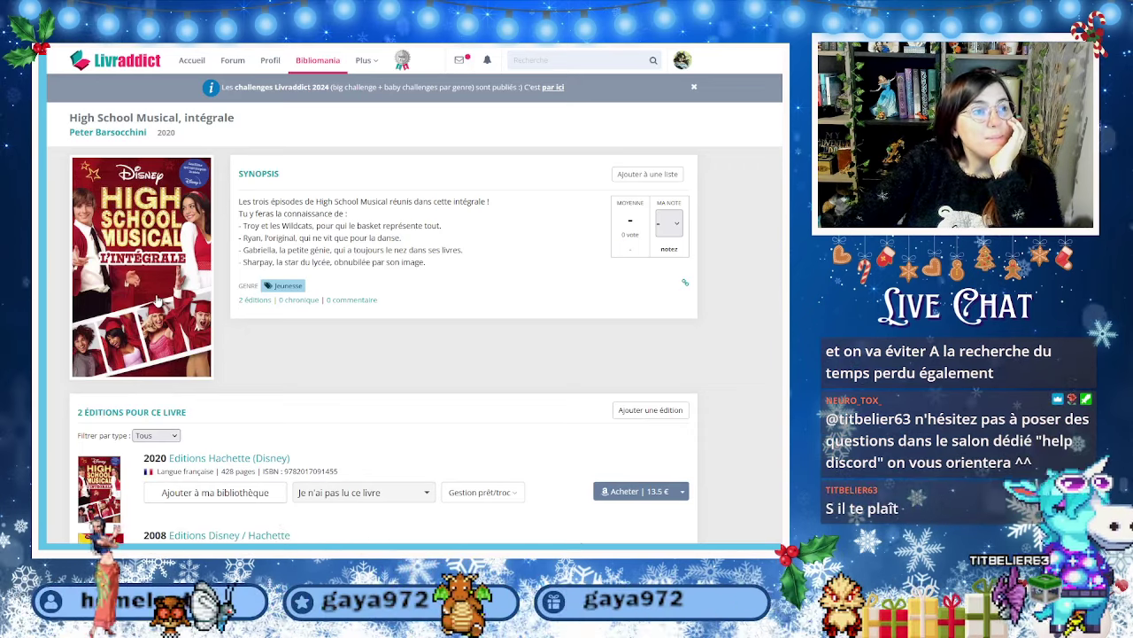
scroll(158, 300, "down", 2)
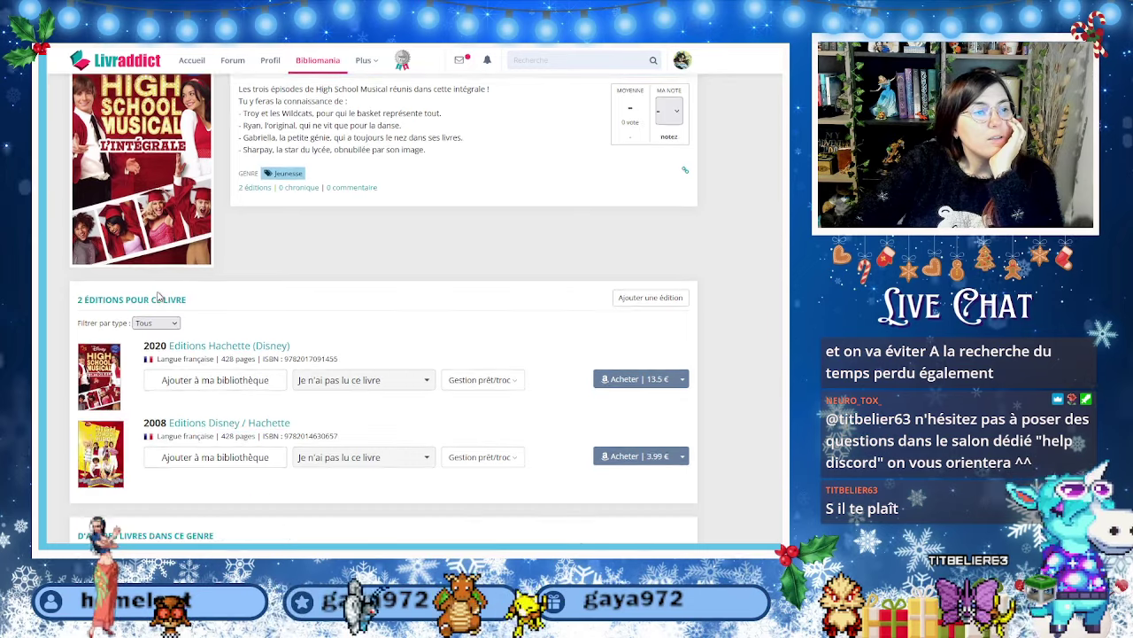
scroll(157, 299, "up", 2)
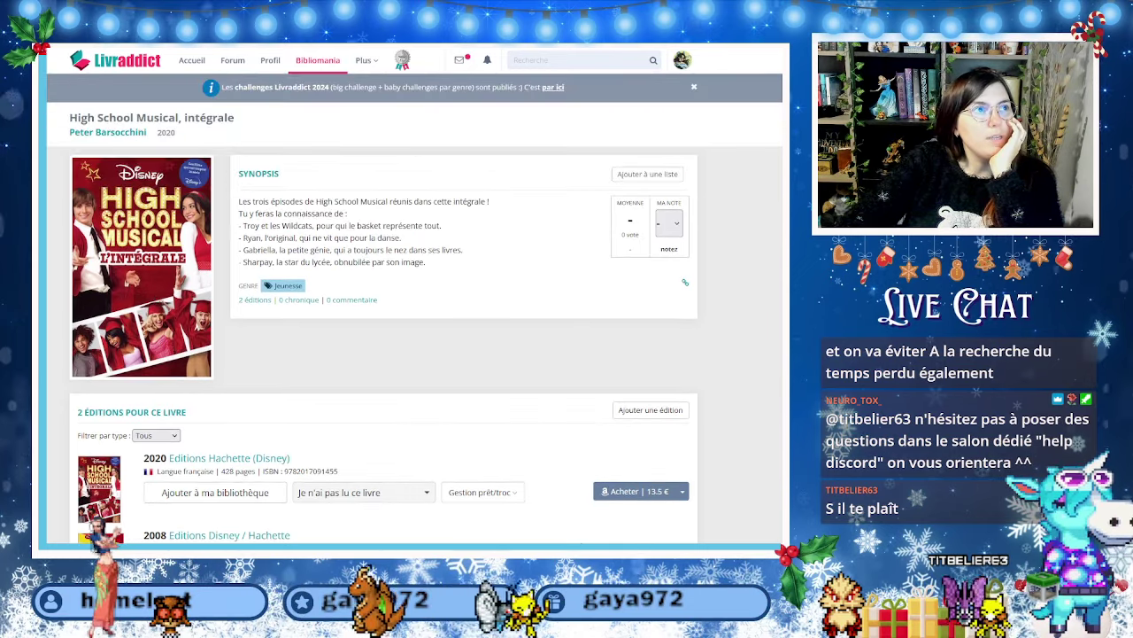
key("alt+Left")
Check the saga order and synopsis of Kinra Girls, tome 0.4 on its book page, and return to the pile.
scroll(430, 391, "down", 2)
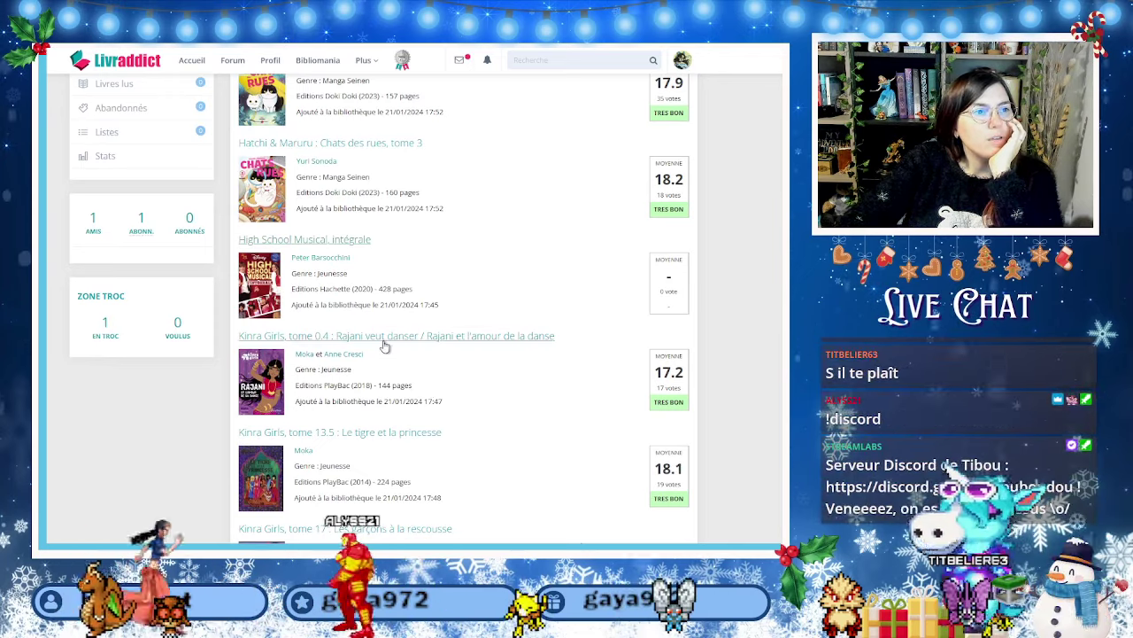
scroll(385, 345, "down", 1)
scroll(385, 345, "down", 1)
left_click(372, 422)
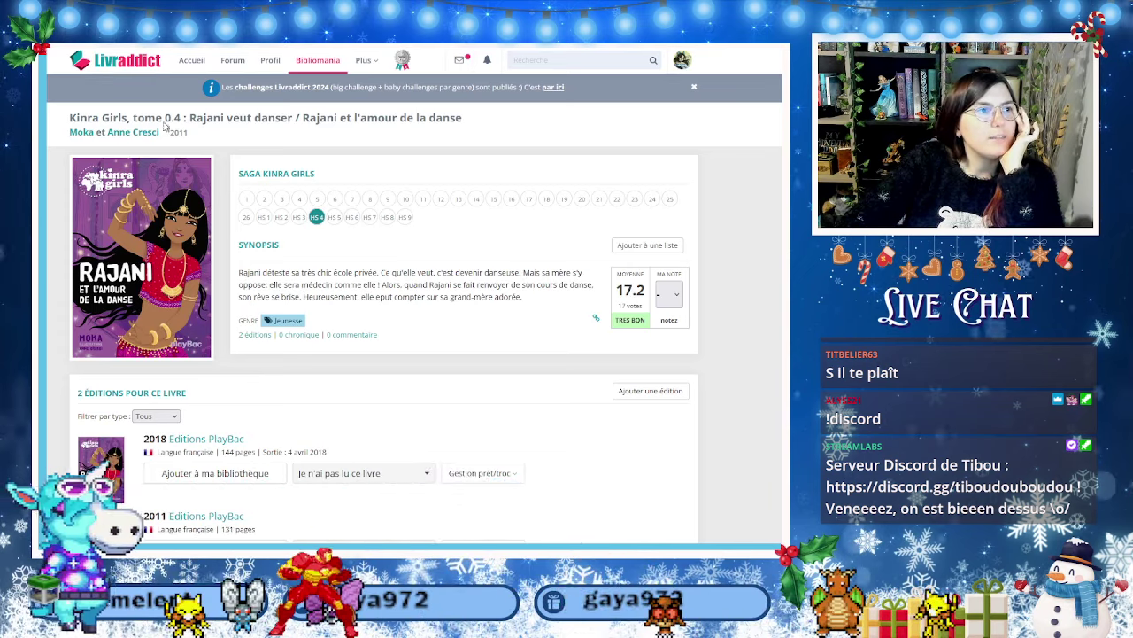
key("alt+Left")
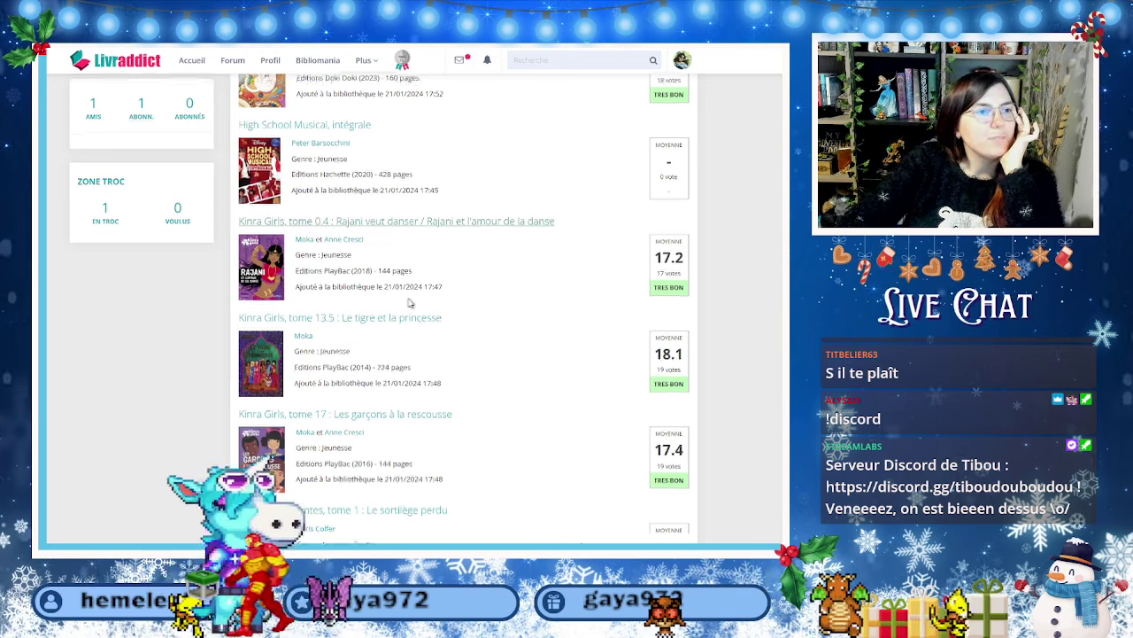
Examine the rest of the pile down to Zoé tout court, and go back over it up to High School Musical.
scroll(399, 319, "down", 2)
scroll(400, 319, "down", 3)
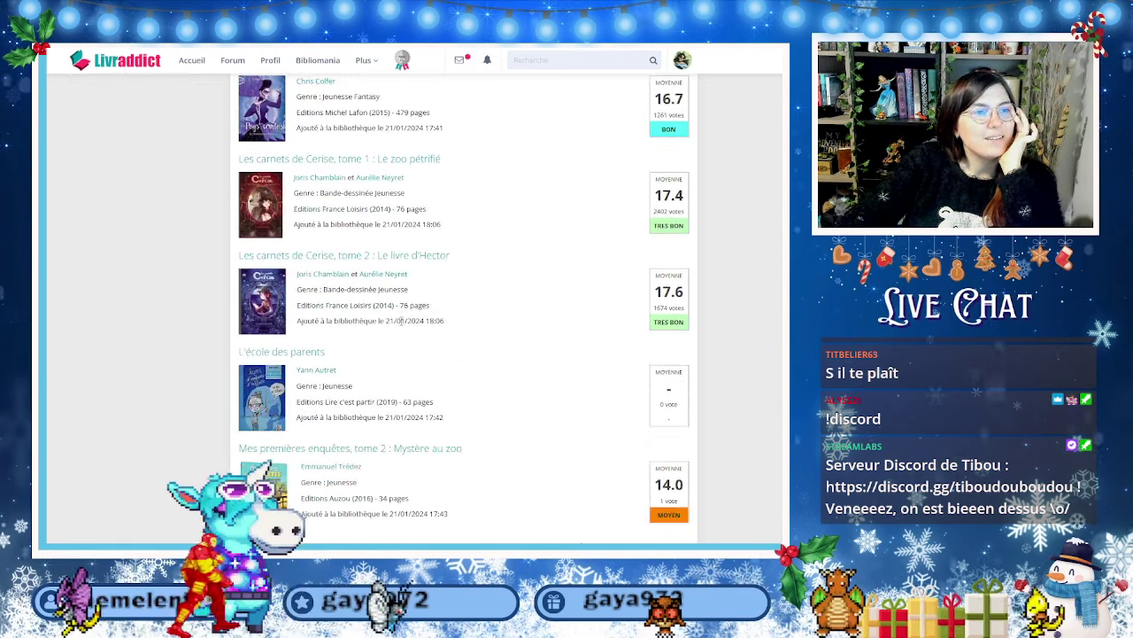
scroll(401, 320, "down", 1)
scroll(401, 321, "down", 8)
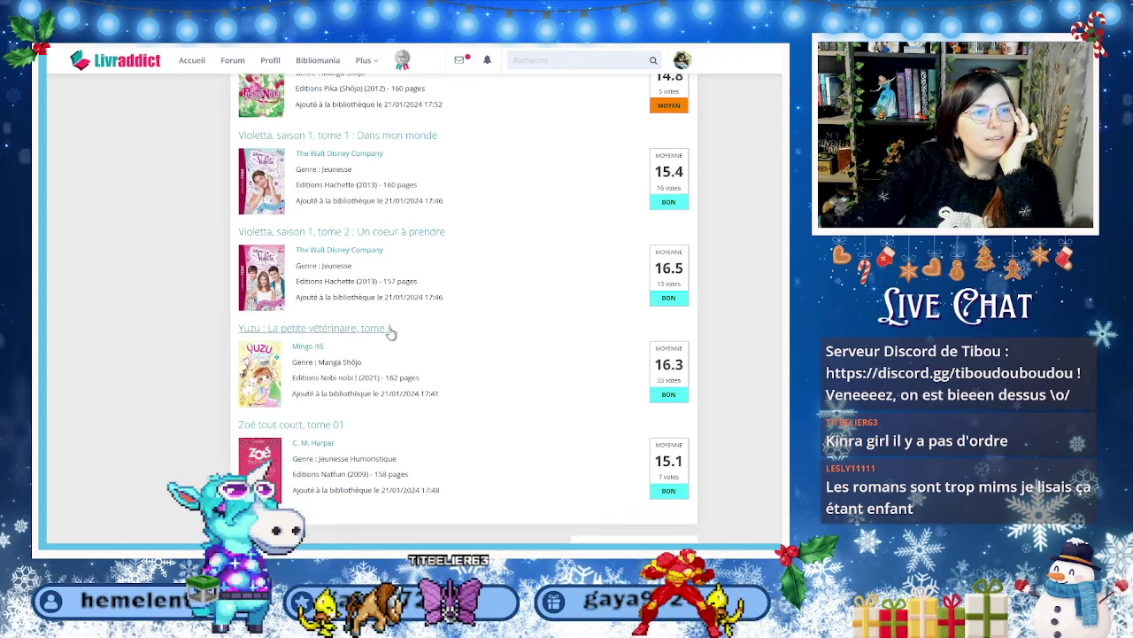
scroll(396, 327, "up", 5)
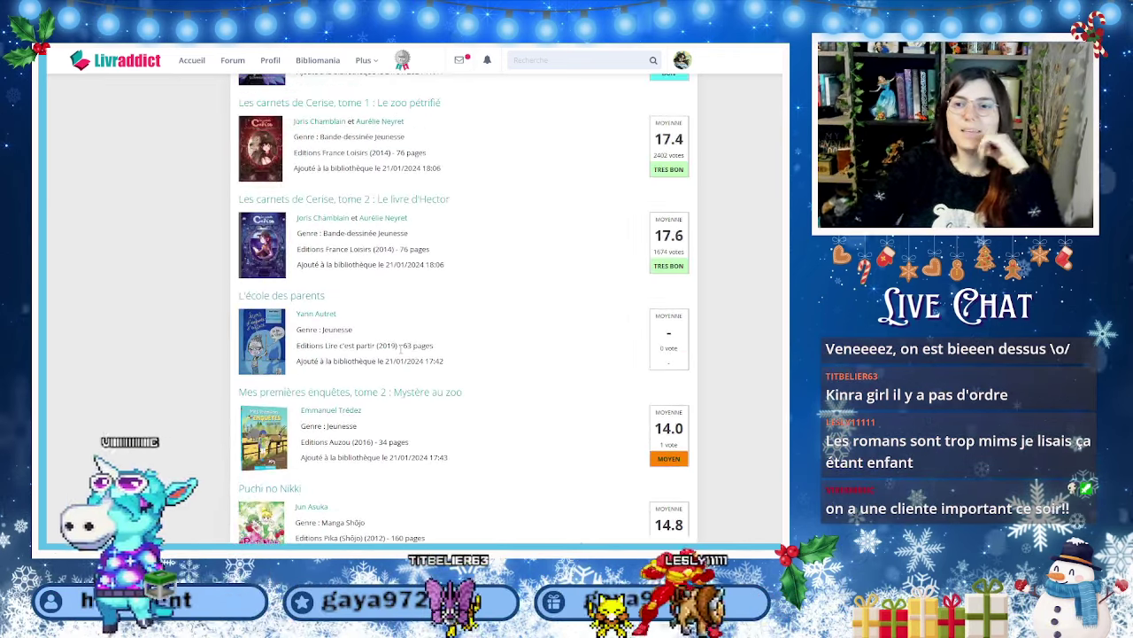
scroll(401, 348, "up", 1)
scroll(401, 348, "up", 3)
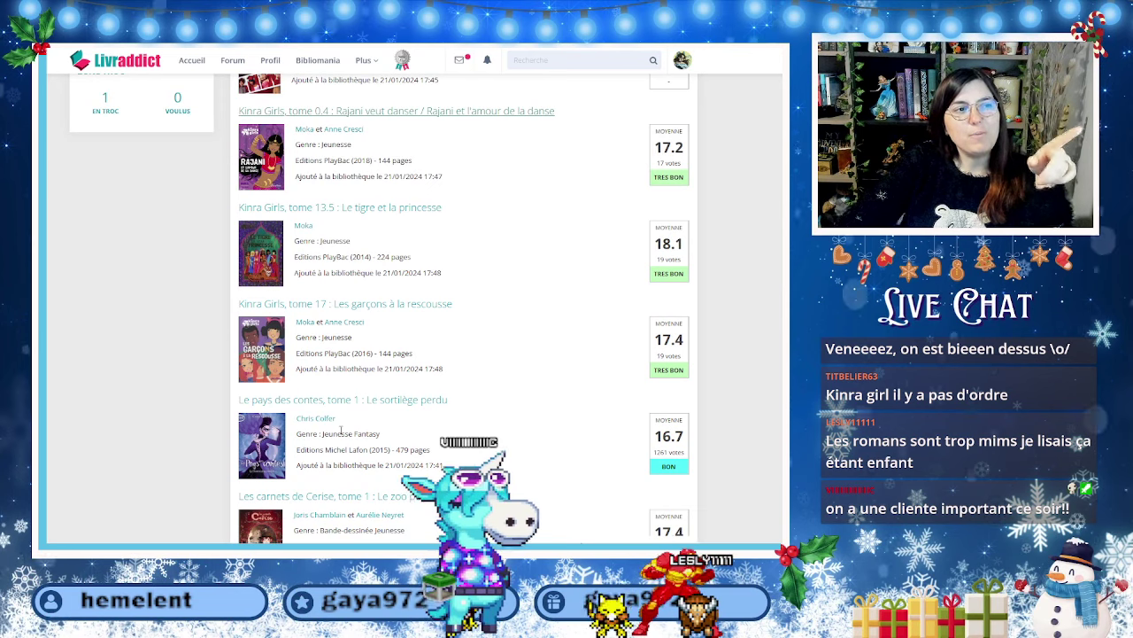
scroll(340, 424, "up", 1)
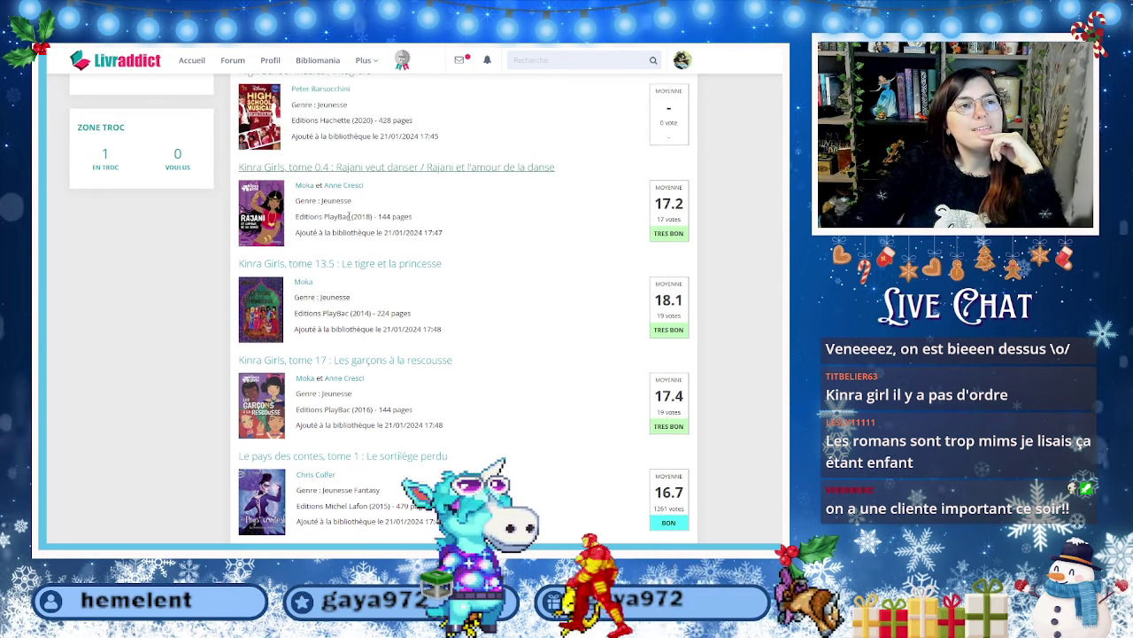
scroll(348, 221, "up", 1)
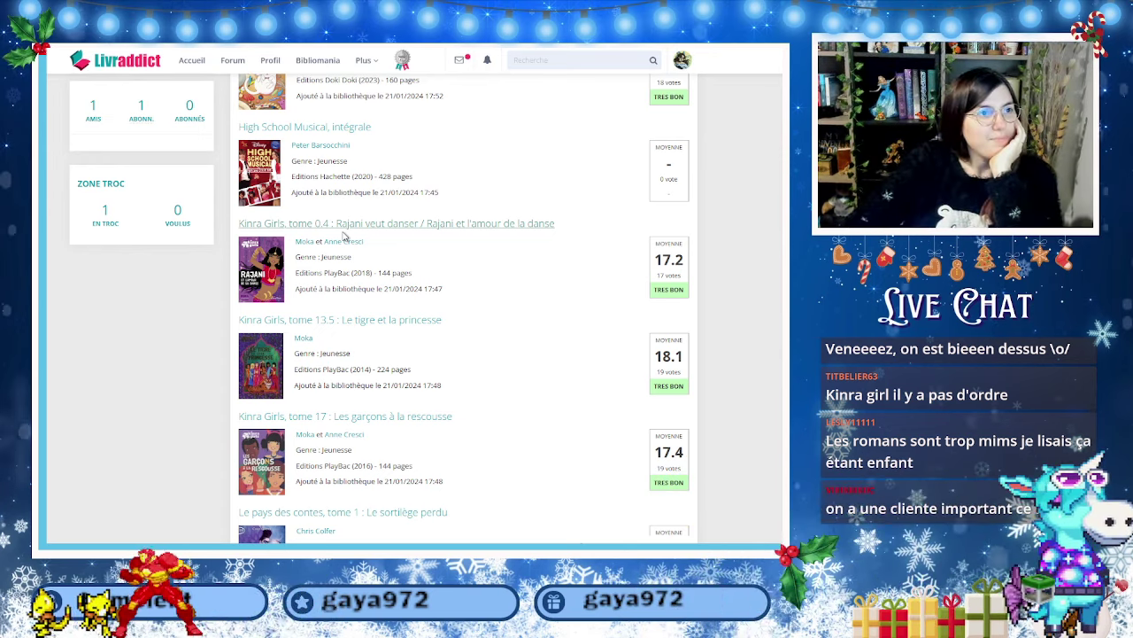
Check the assignment spreadsheet, and reread the pile from Hatchi & Maruru to the Violetta books for suitable titles.
key("alt+Tab")
key("alt+Tab")
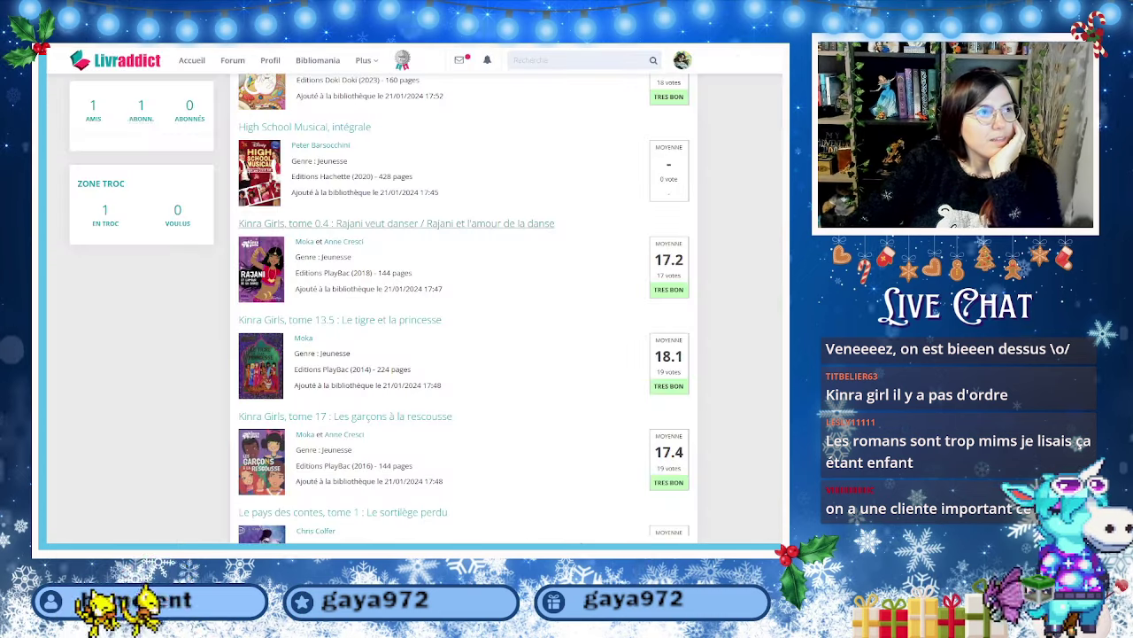
scroll(387, 372, "up", 2)
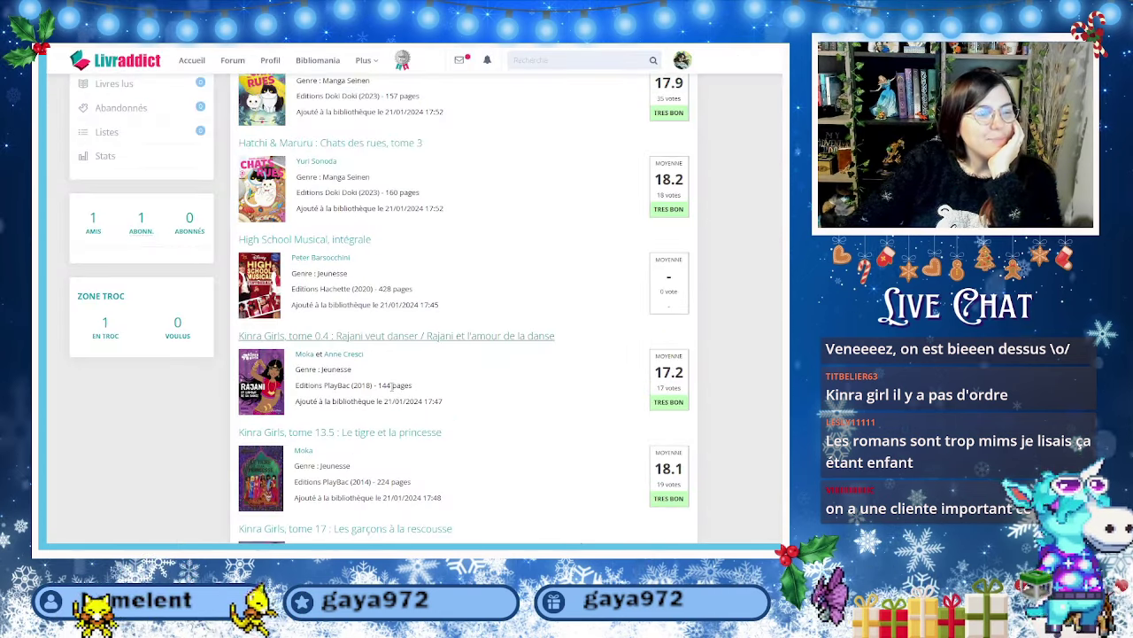
scroll(349, 280, "down", 10)
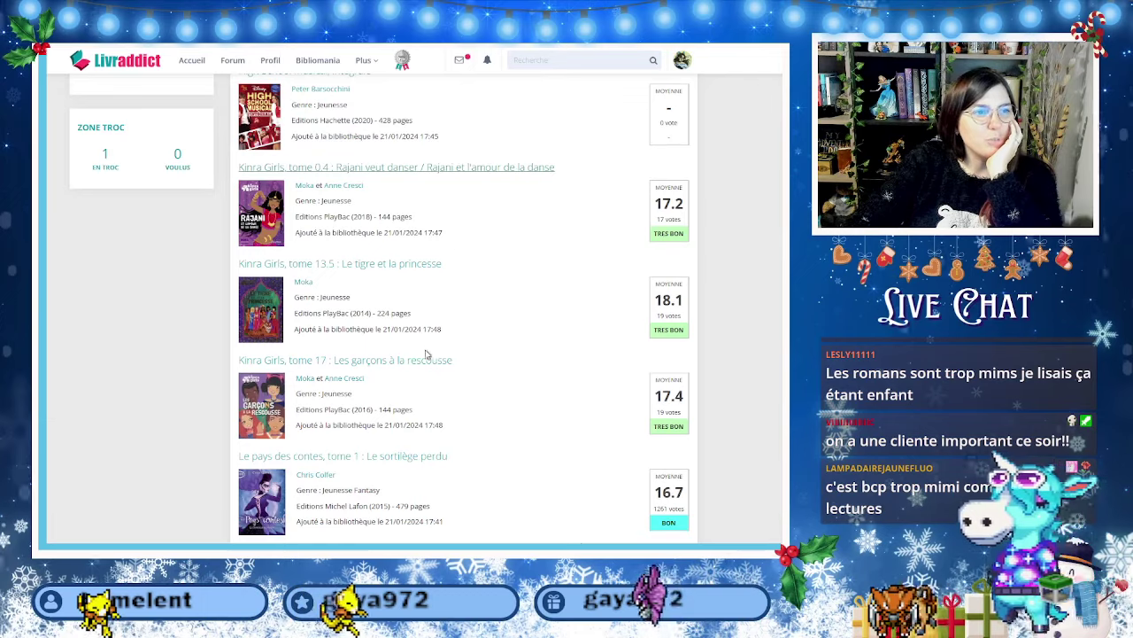
scroll(430, 355, "down", 6)
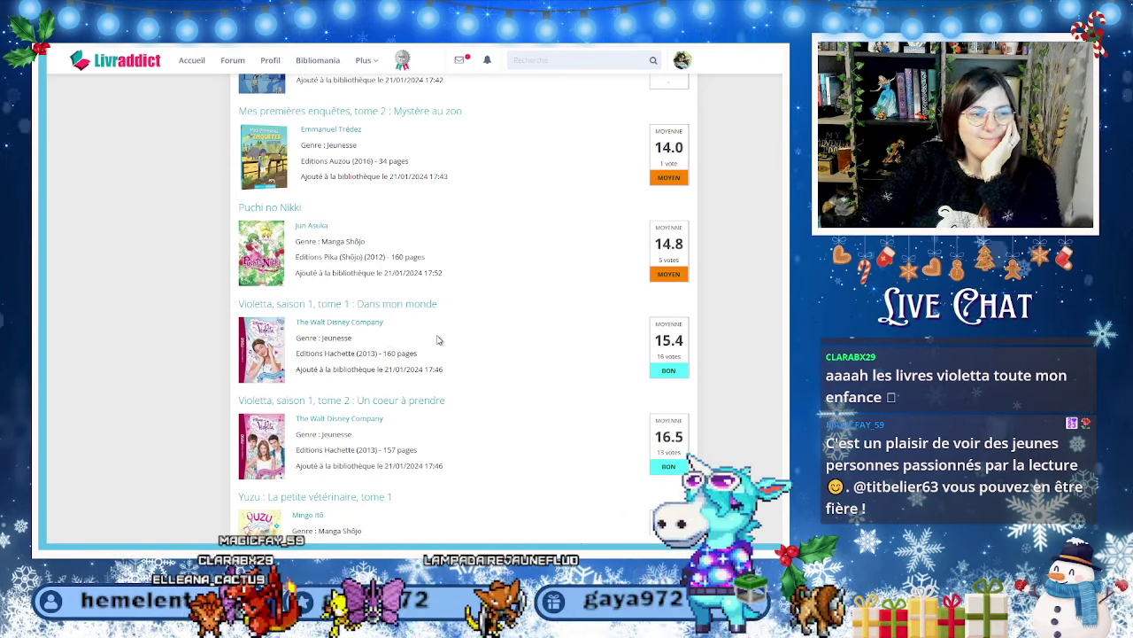
Check the saga and synopsis of Zoé tout court, tome 01 on its book page, and look over the assignment spreadsheet.
scroll(436, 340, "down", 3)
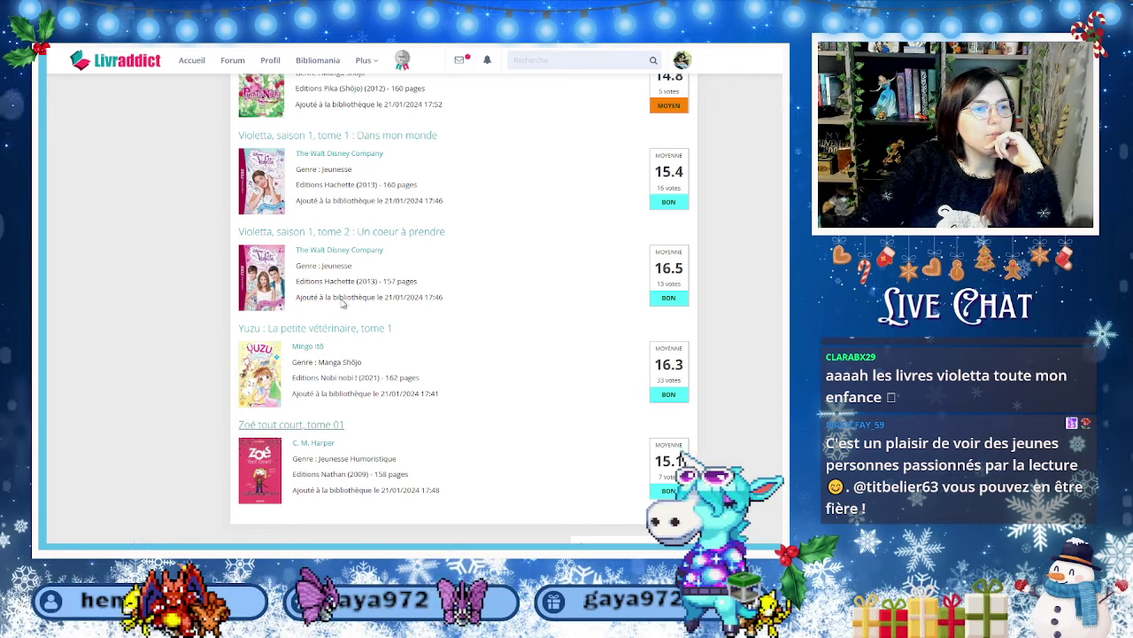
left_click(291, 425)
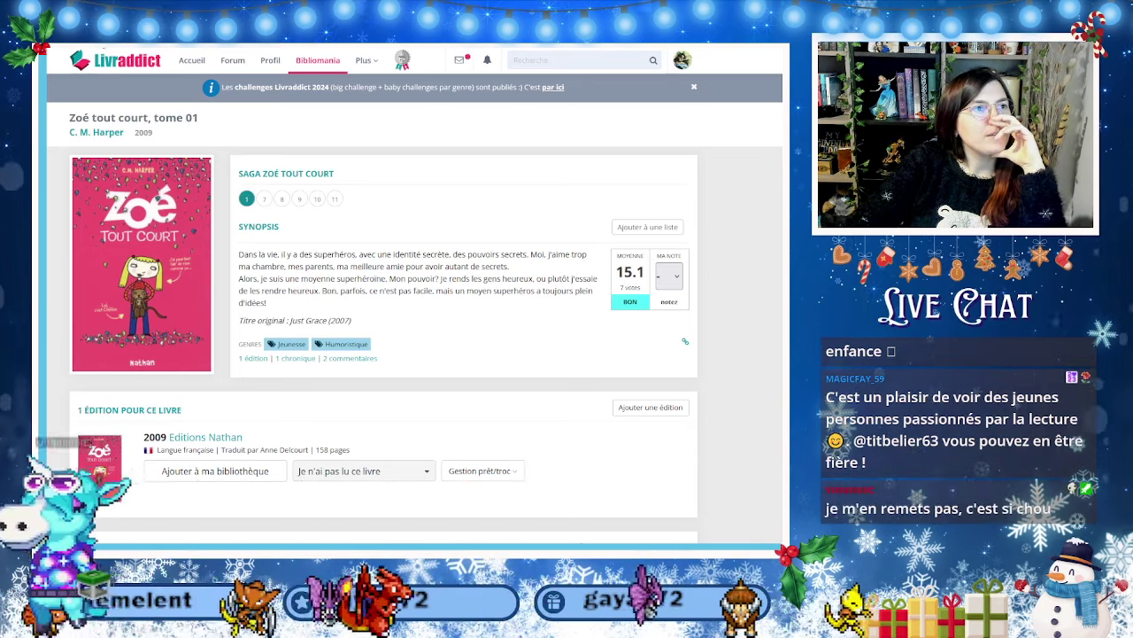
key("alt+Left")
key("alt+Tab")
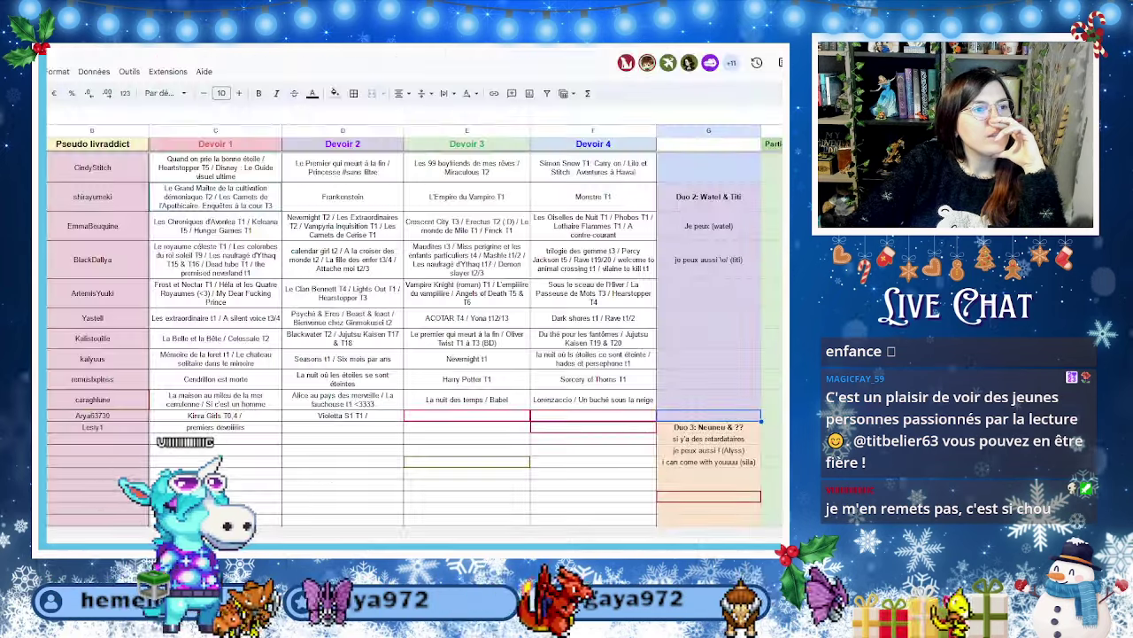
key("alt+Tab")
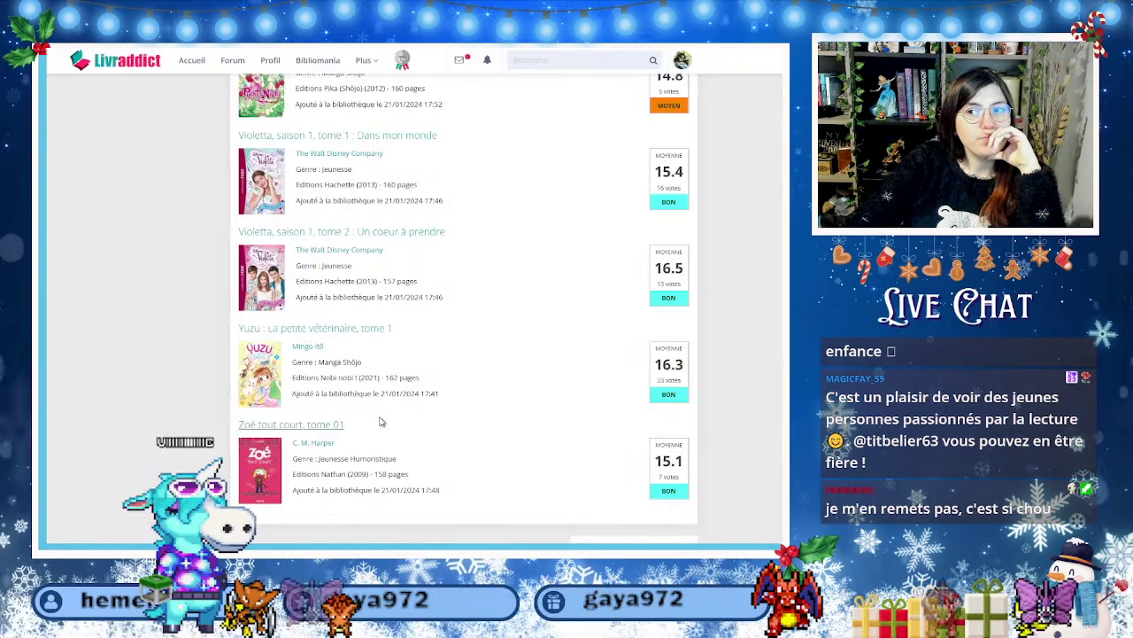
Reread the pile from the Violetta books up to the Kinra Girls volumes, and check the assignment spreadsheet.
scroll(381, 422, "up", 2)
scroll(381, 422, "up", 10)
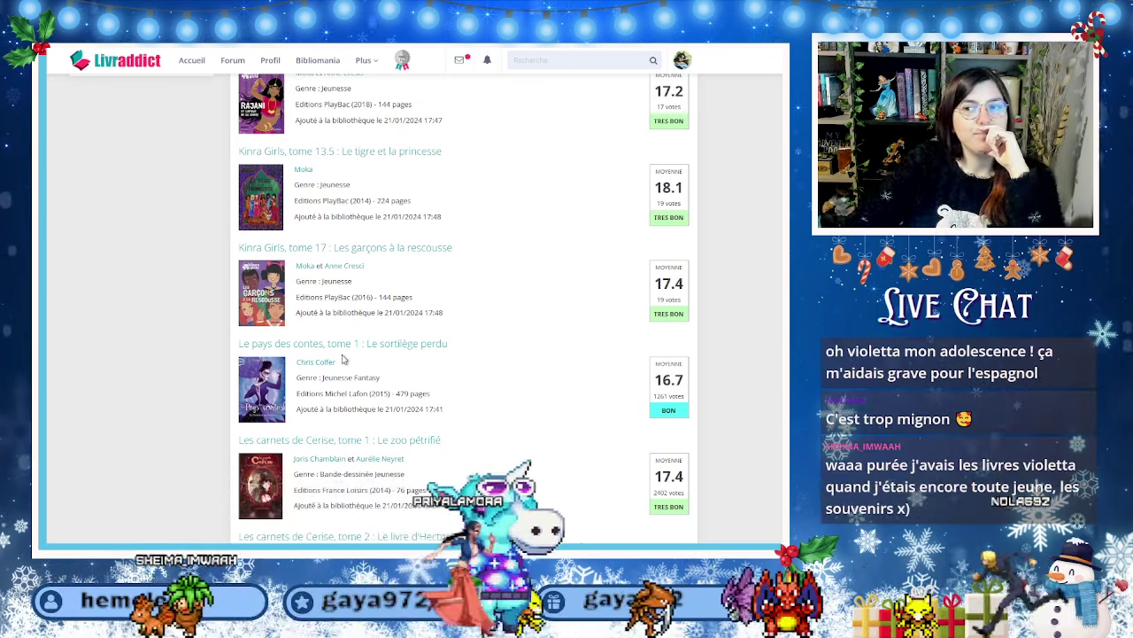
scroll(436, 435, "up", 2)
scroll(437, 432, "down", 2)
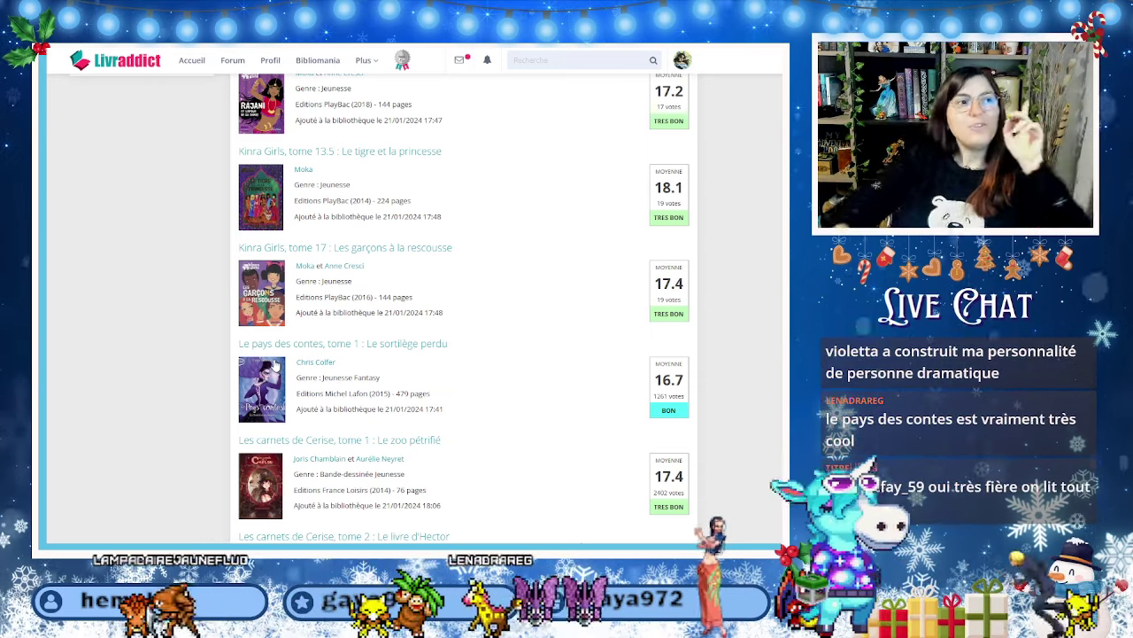
key("ctrl+Tab")
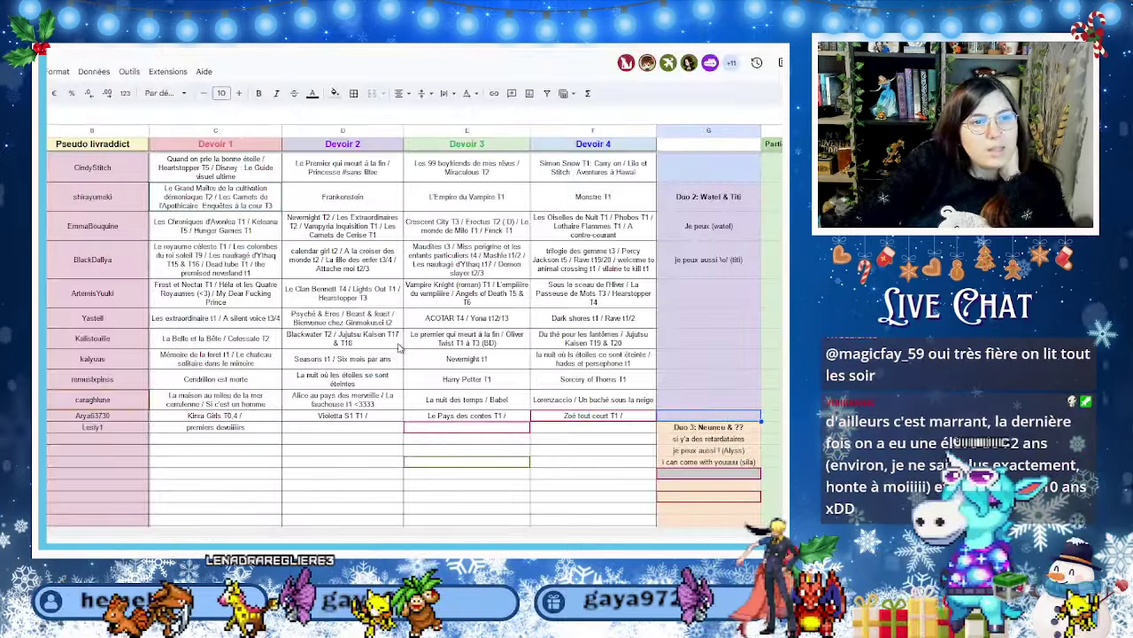
key("ctrl+shift+Tab")
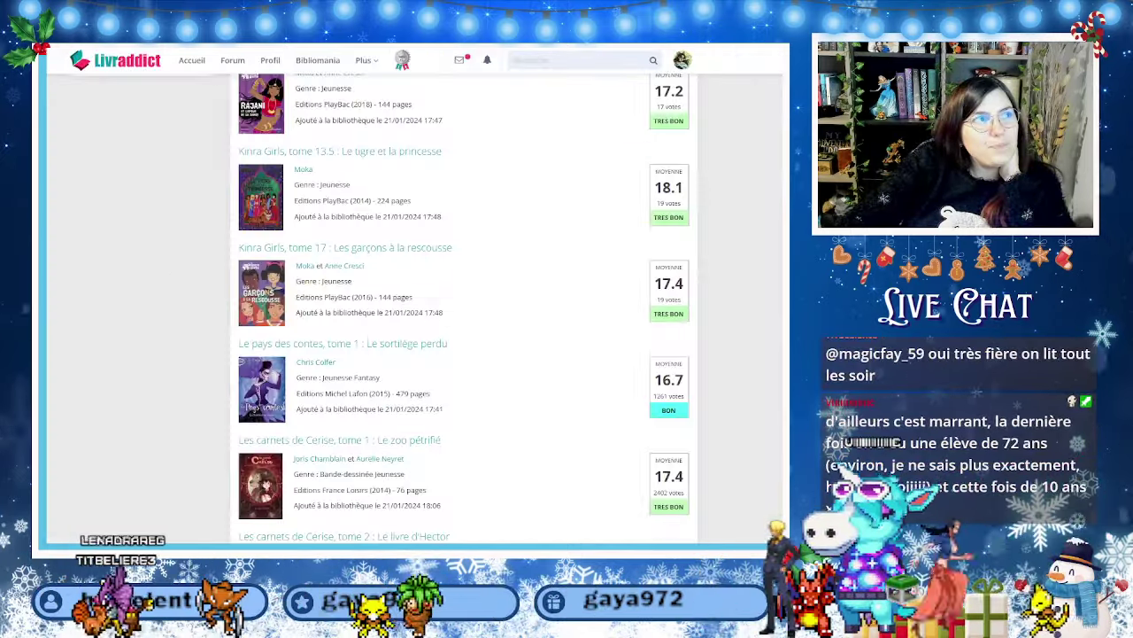
Review the pile from Coco : L'île magique to Le pays des contes, comparing it with the titles in the spreadsheet.
scroll(194, 288, "up", 5)
scroll(195, 288, "up", 1)
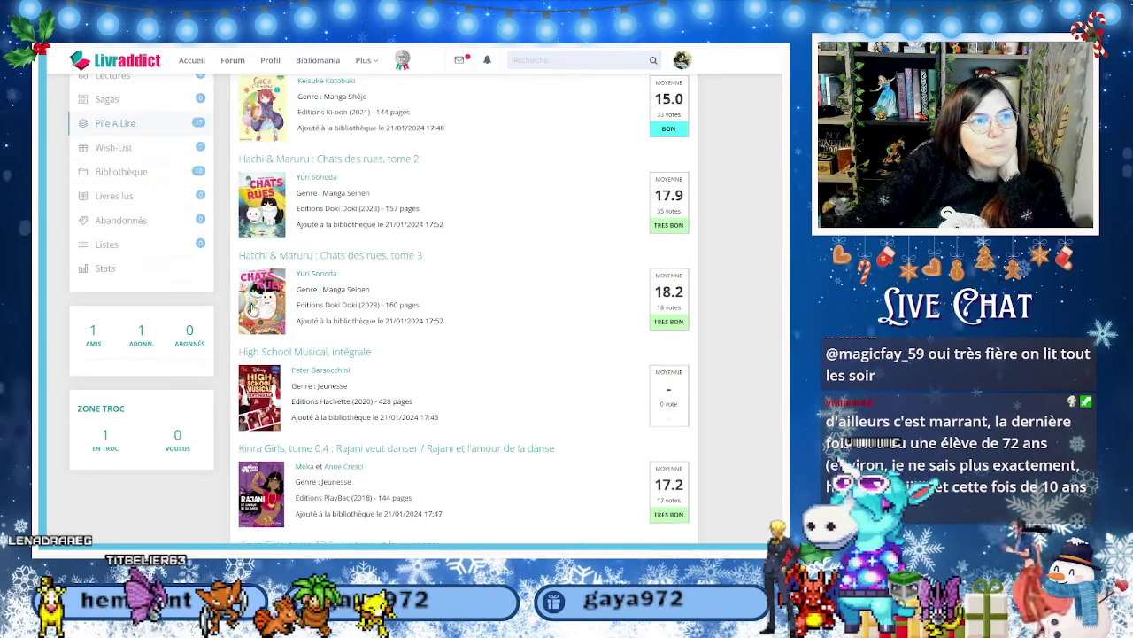
scroll(255, 306, "up", 1)
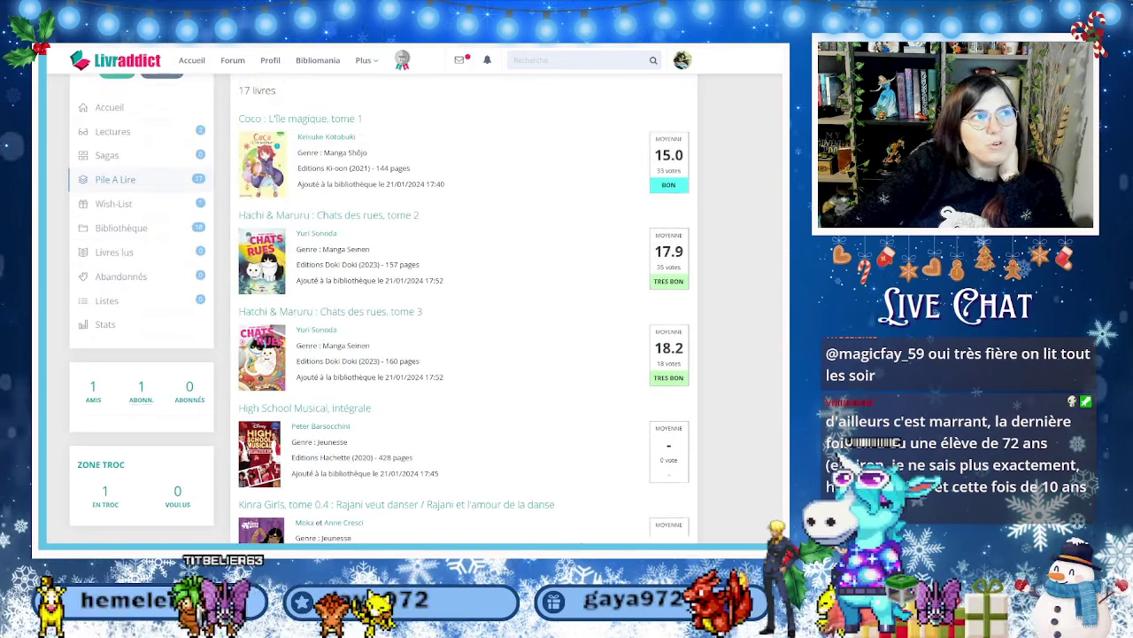
scroll(394, 354, "down", 5)
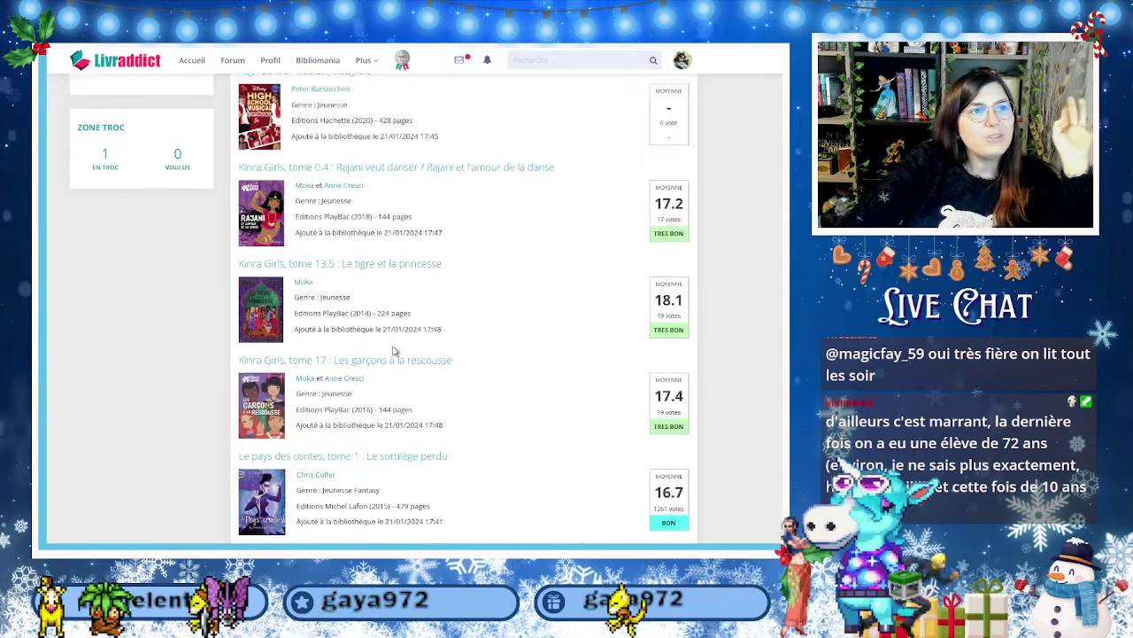
key("ctrl+Tab")
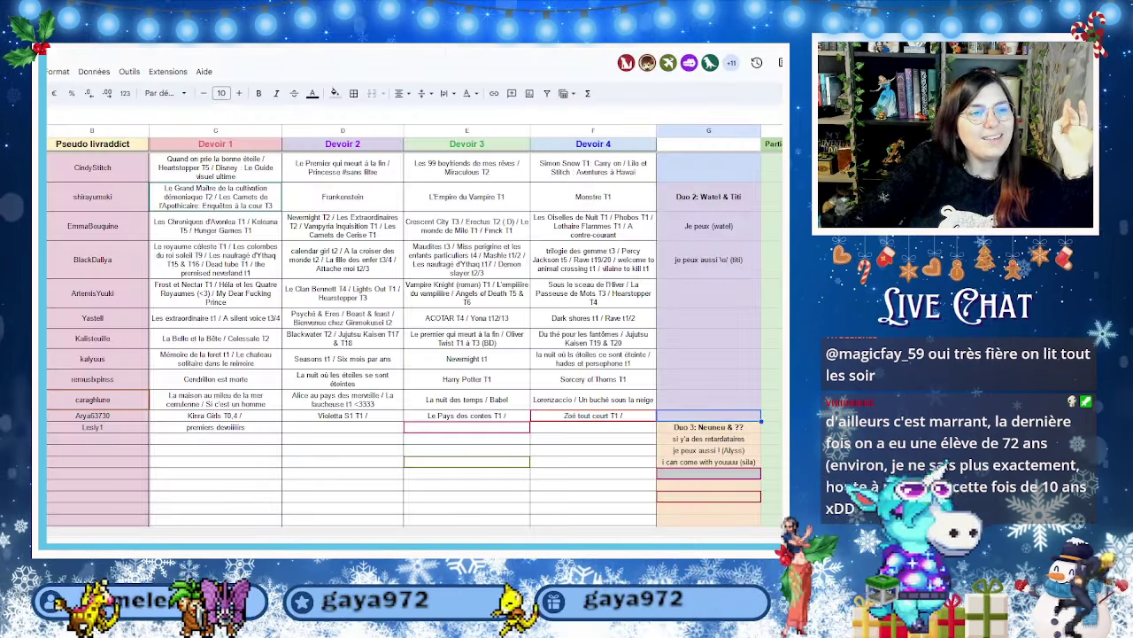
key("ctrl+Tab")
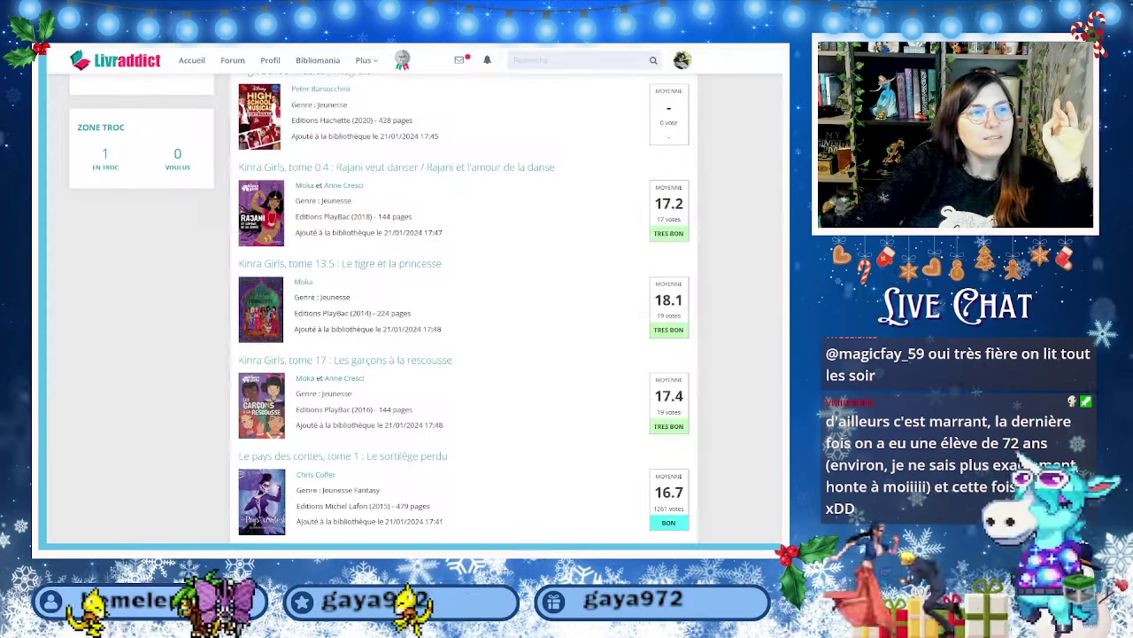
key("ctrl+shift+Tab")
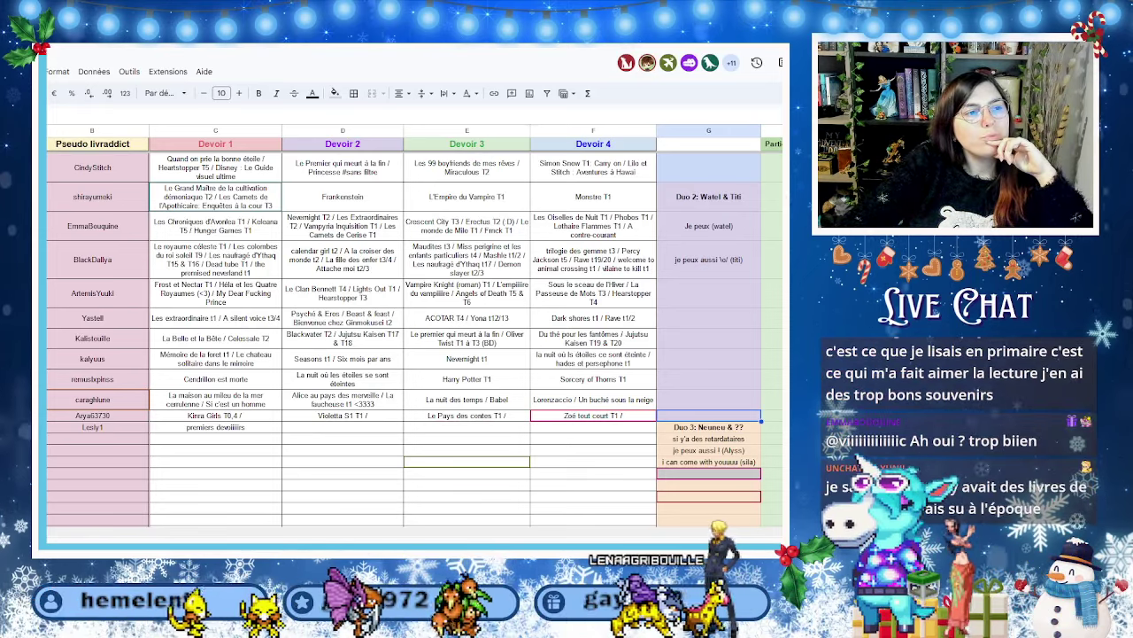
key("ctrl+Tab")
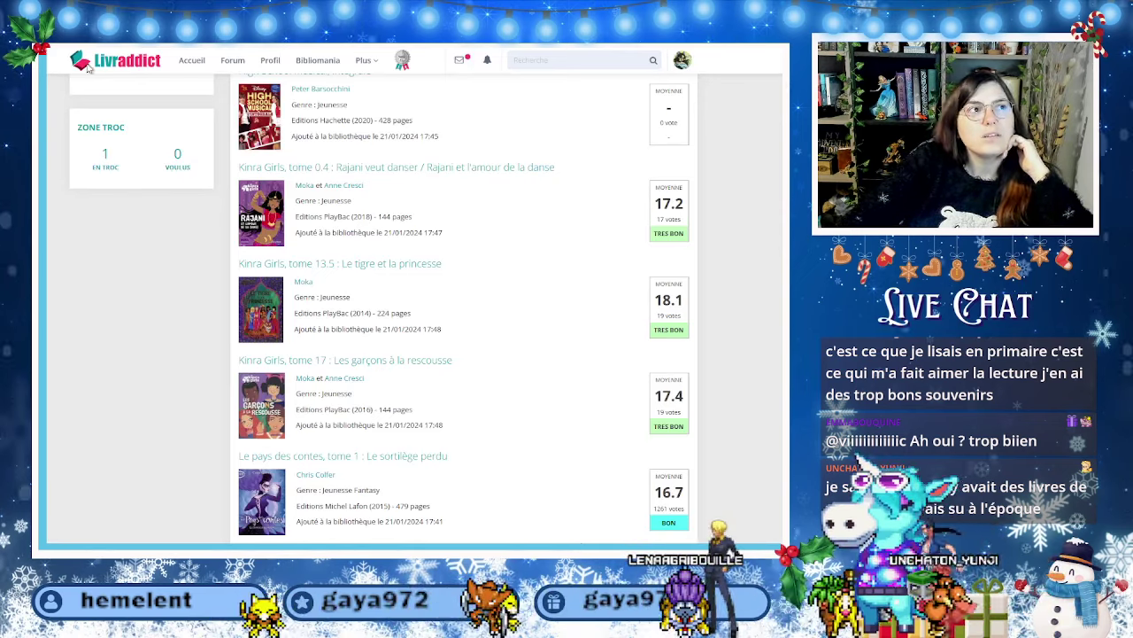
Examine the Violetta books and the titles above them up to Les carnets de Cerise, and check the spreadsheet's assignment entries.
scroll(448, 331, "down", 10)
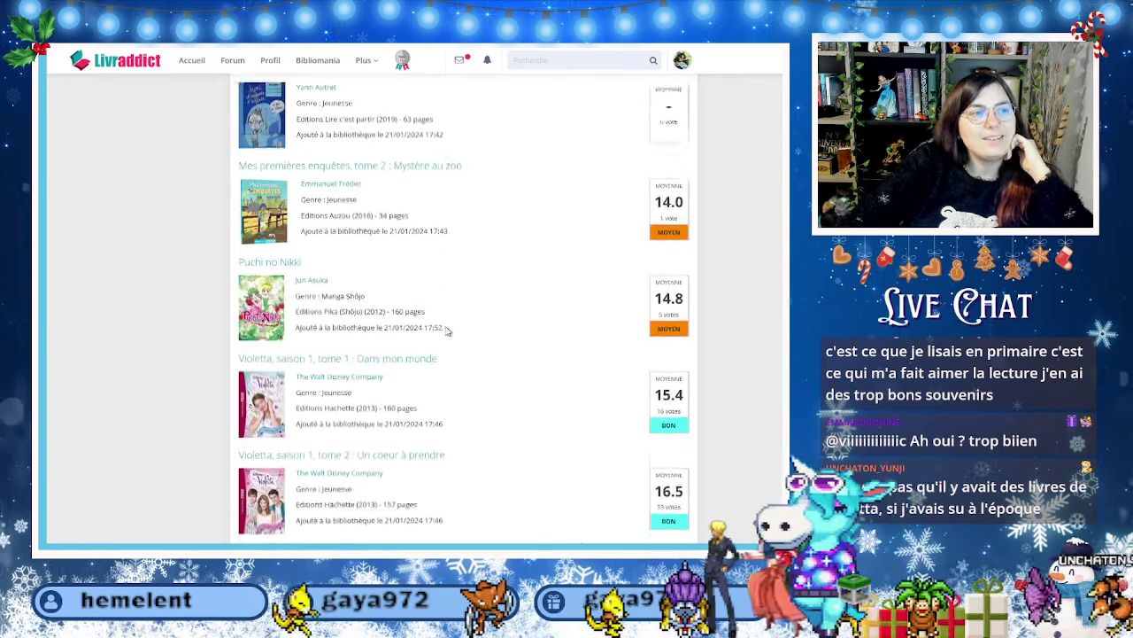
scroll(448, 330, "up", 1)
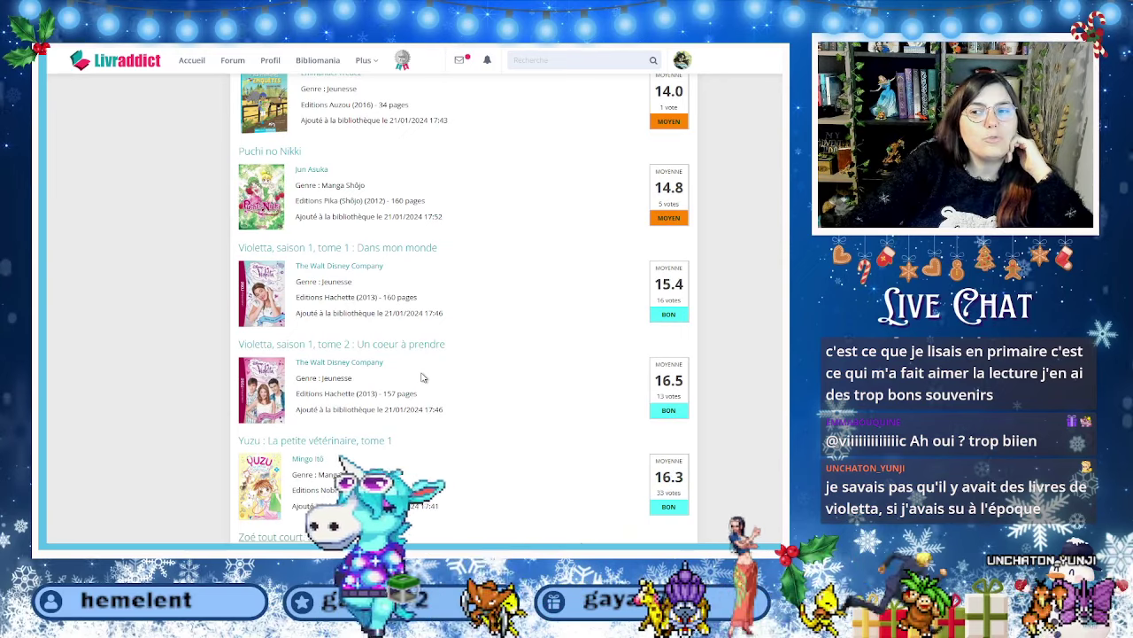
scroll(422, 377, "up", 2)
scroll(422, 377, "up", 2)
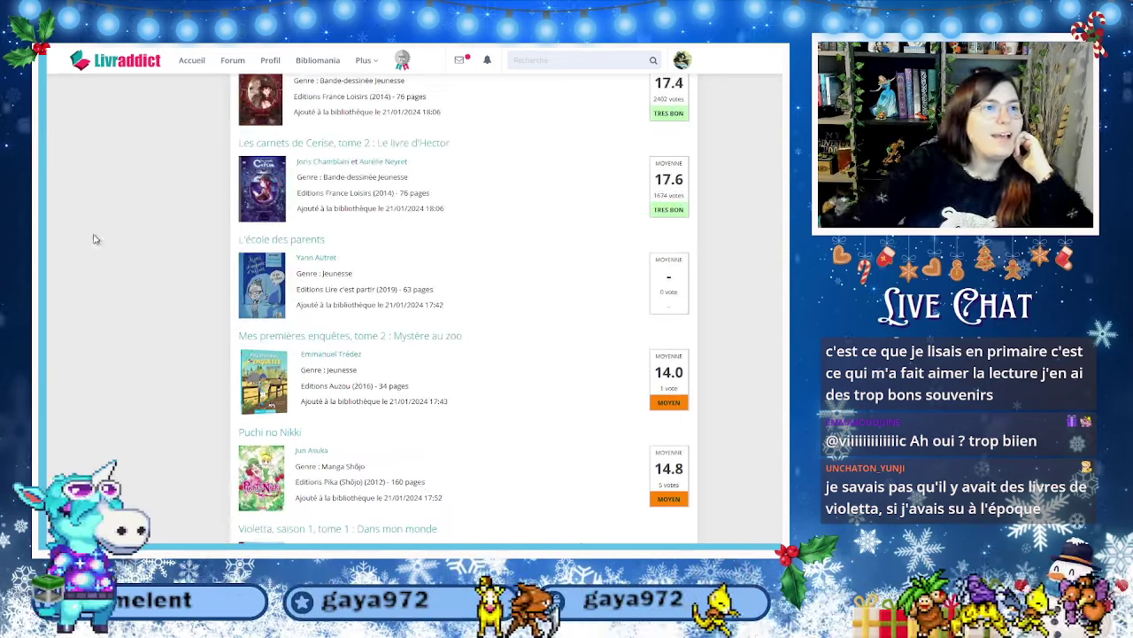
scroll(95, 239, "up", 2)
key("ctrl+Tab")
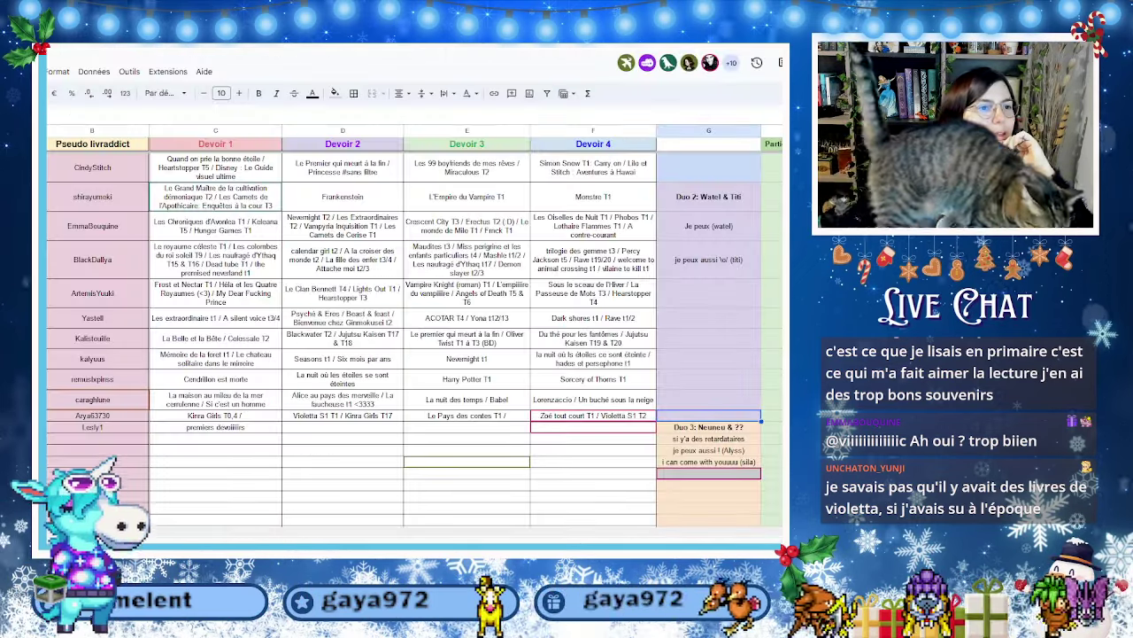
key("ctrl+shift+Tab")
Compare the Kinra Girls, Le pays des contes and Les carnets de Cerise volumes with the reader's row in the spreadsheet.
scroll(128, 206, "up", 3)
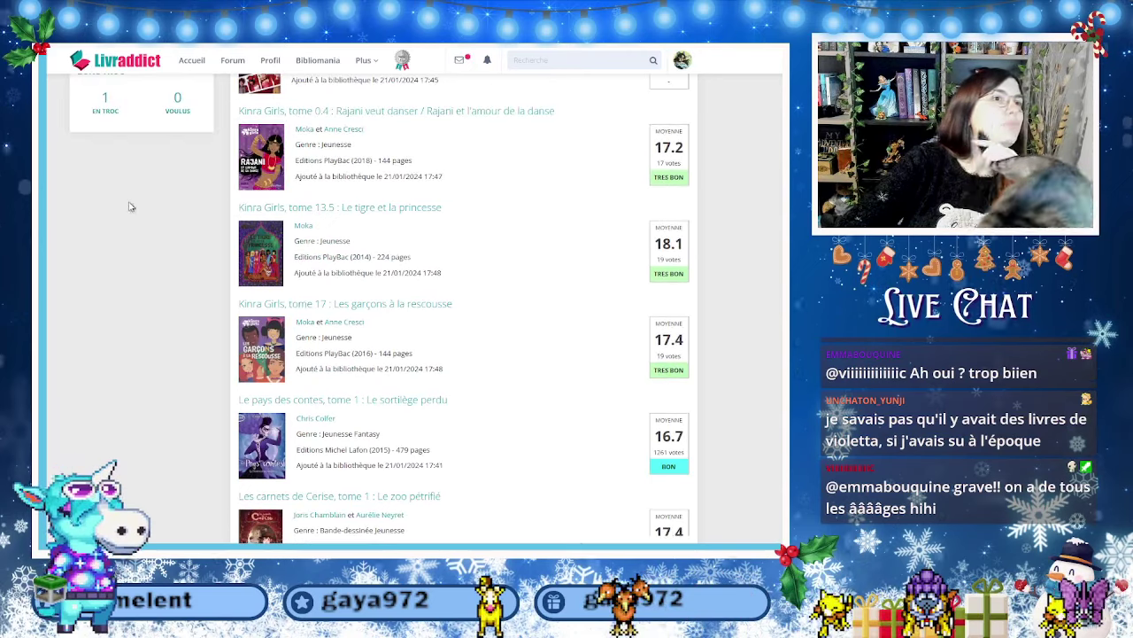
scroll(141, 226, "up", 1)
scroll(175, 255, "down", 4)
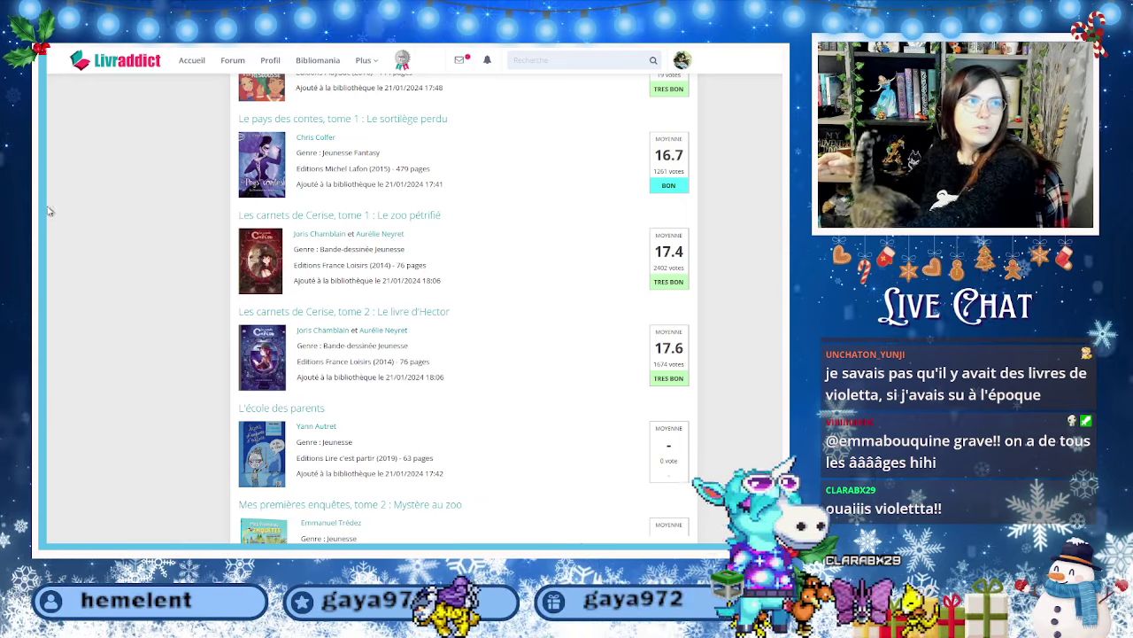
key("ctrl+Tab")
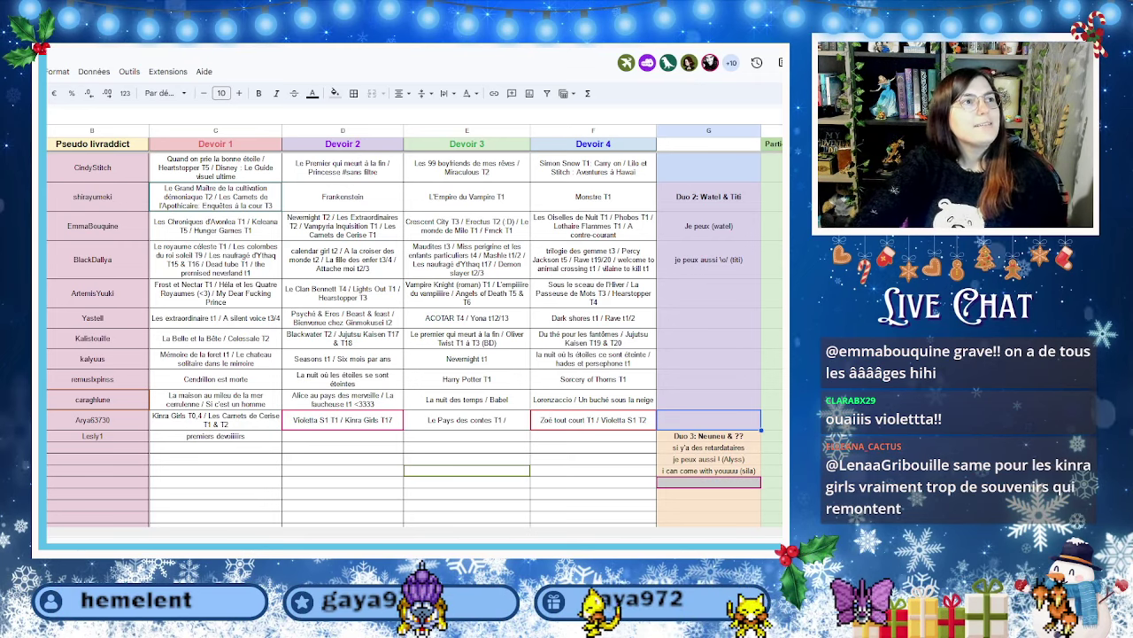
key("ctrl+shift+Tab")
Read the pile down to Zoé tout court and back up to Coco : L'île magique, and check the spreadsheet's assignment columns.
scroll(454, 325, "down", 2)
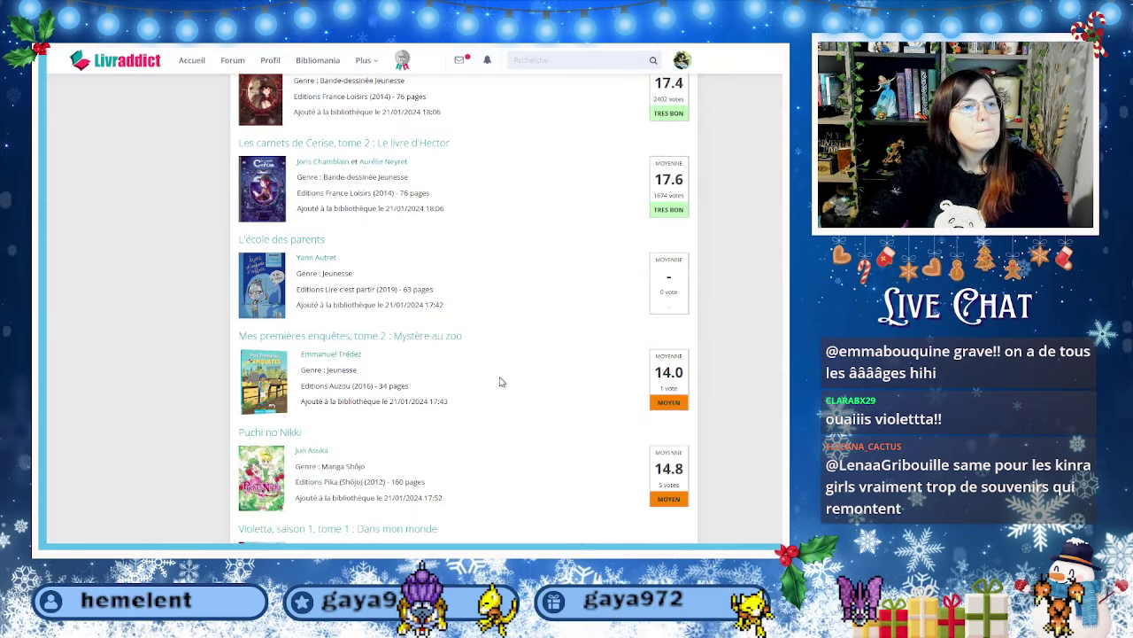
scroll(500, 381, "down", 1)
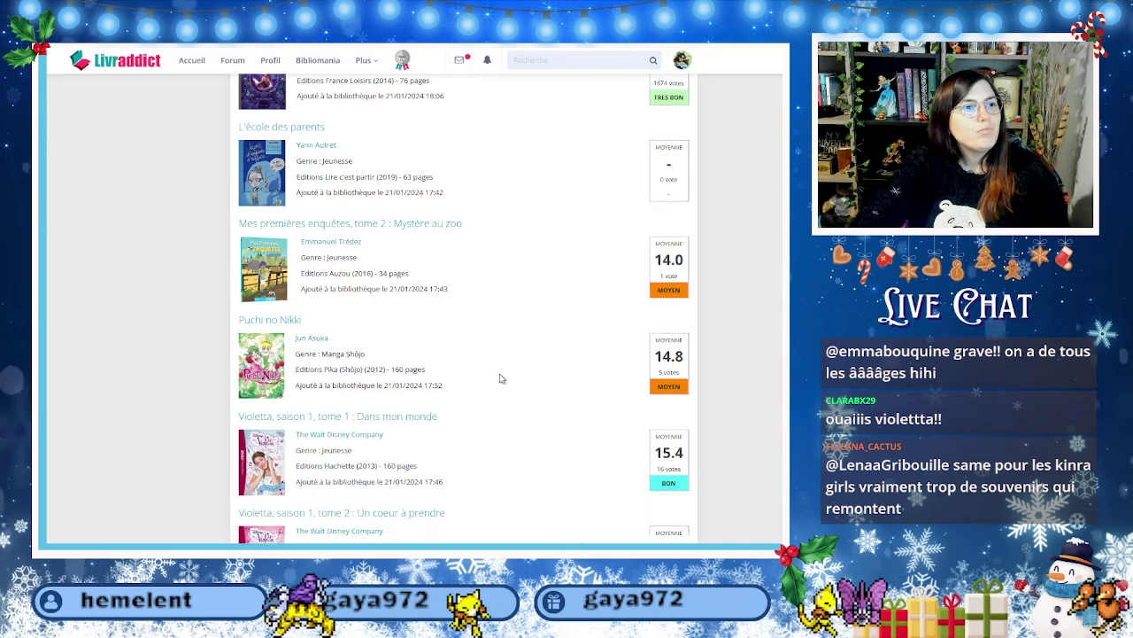
scroll(501, 379, "down", 4)
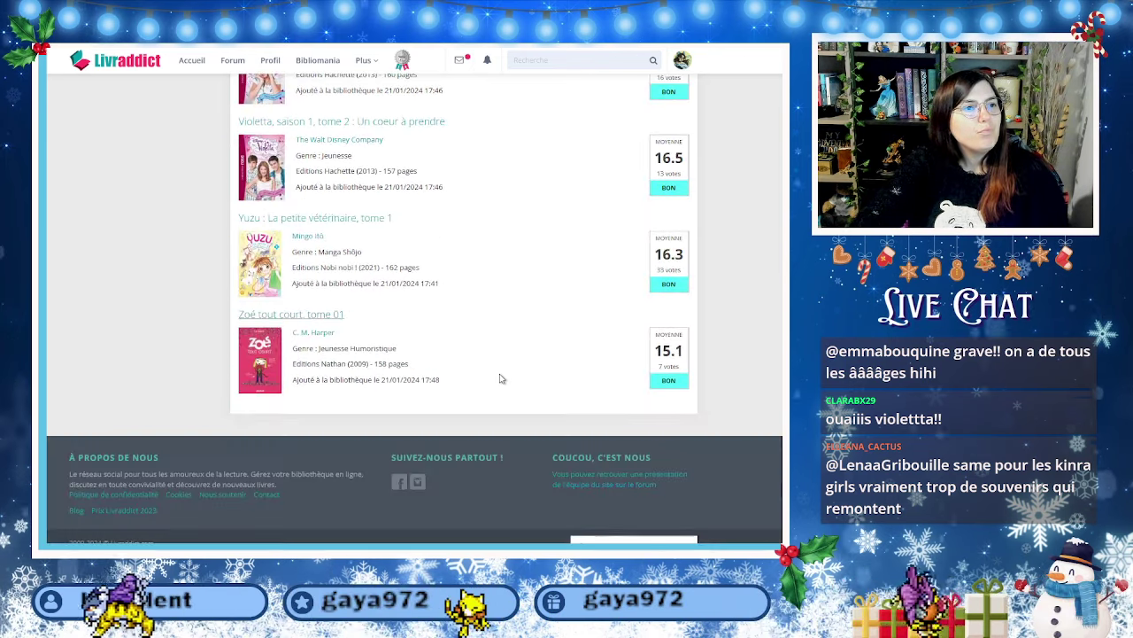
scroll(501, 378, "up", 2)
scroll(495, 375, "up", 1)
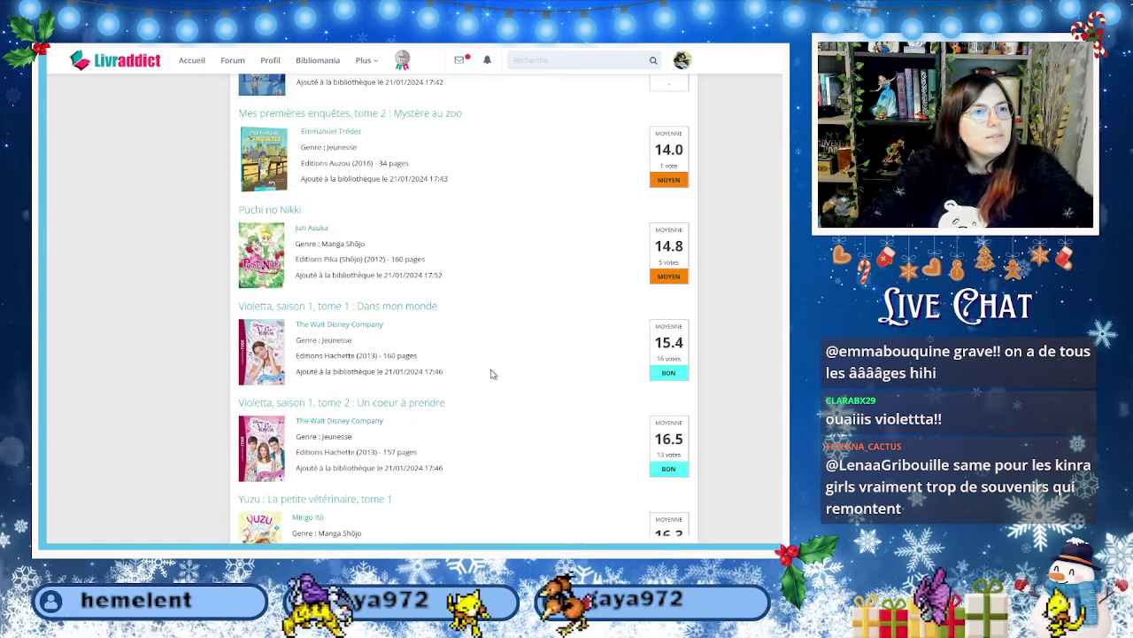
scroll(492, 374, "up", 10)
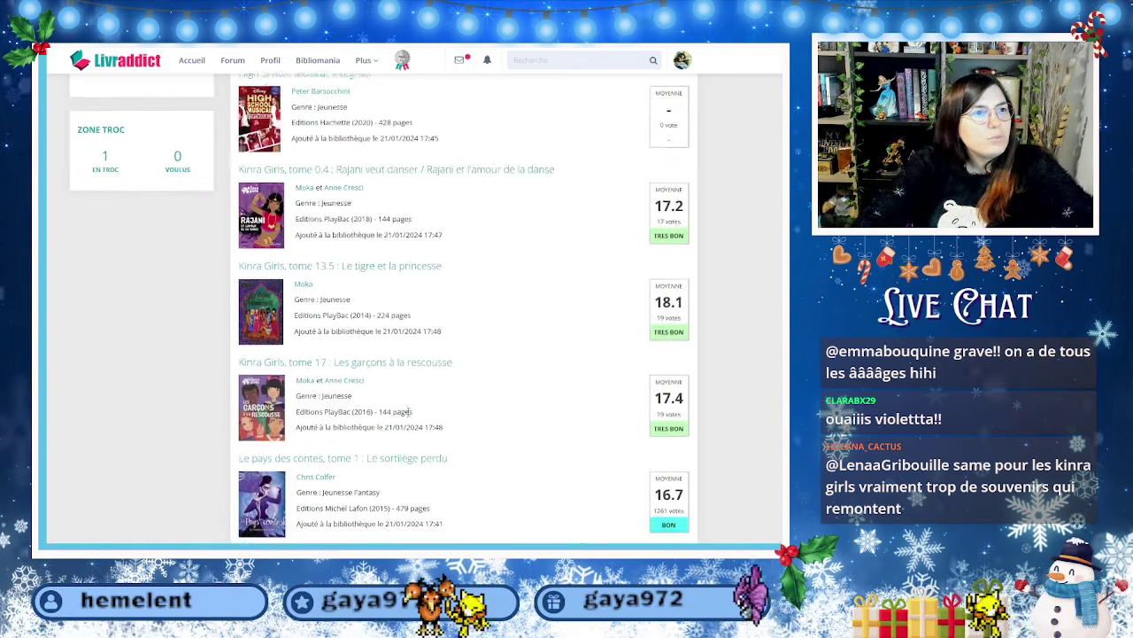
scroll(408, 410, "up", 5)
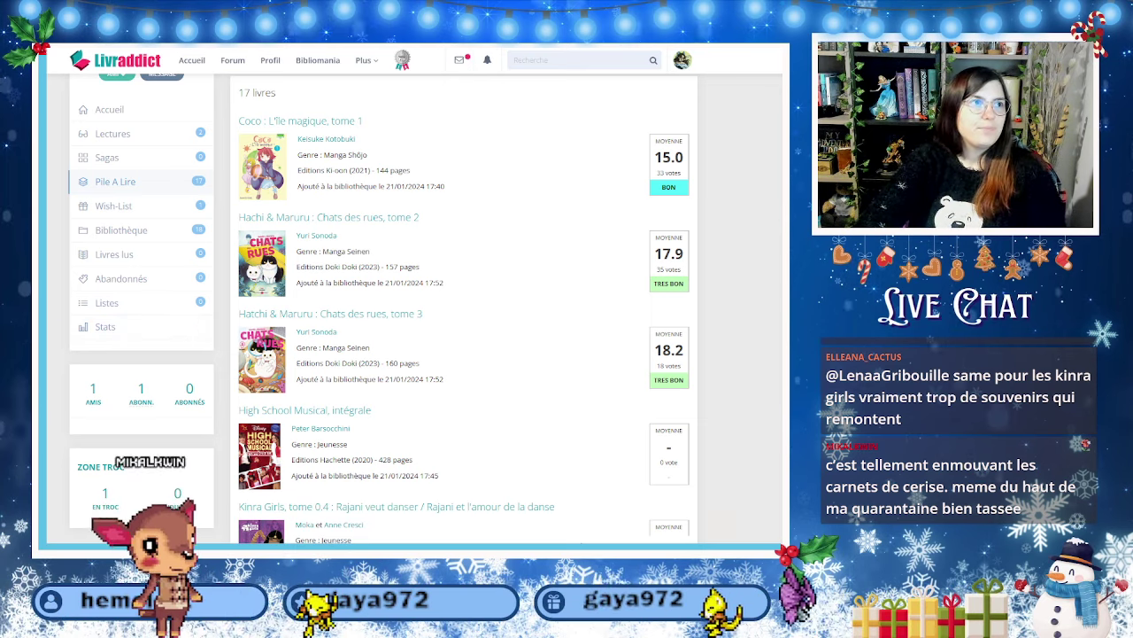
key("ctrl+Tab")
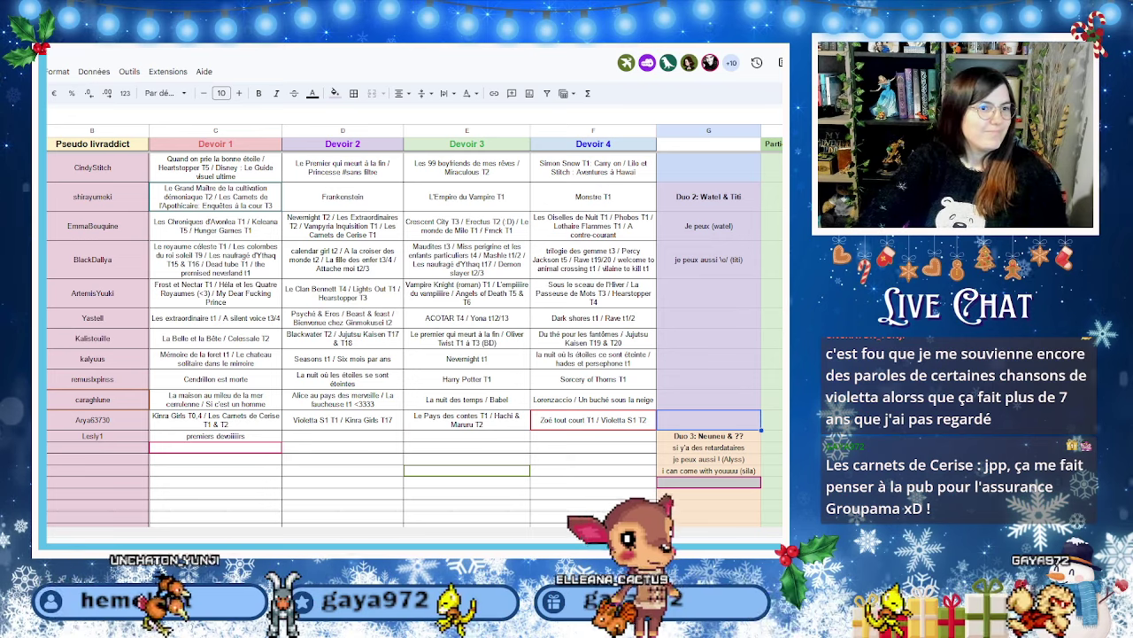
key("ctrl+Tab")
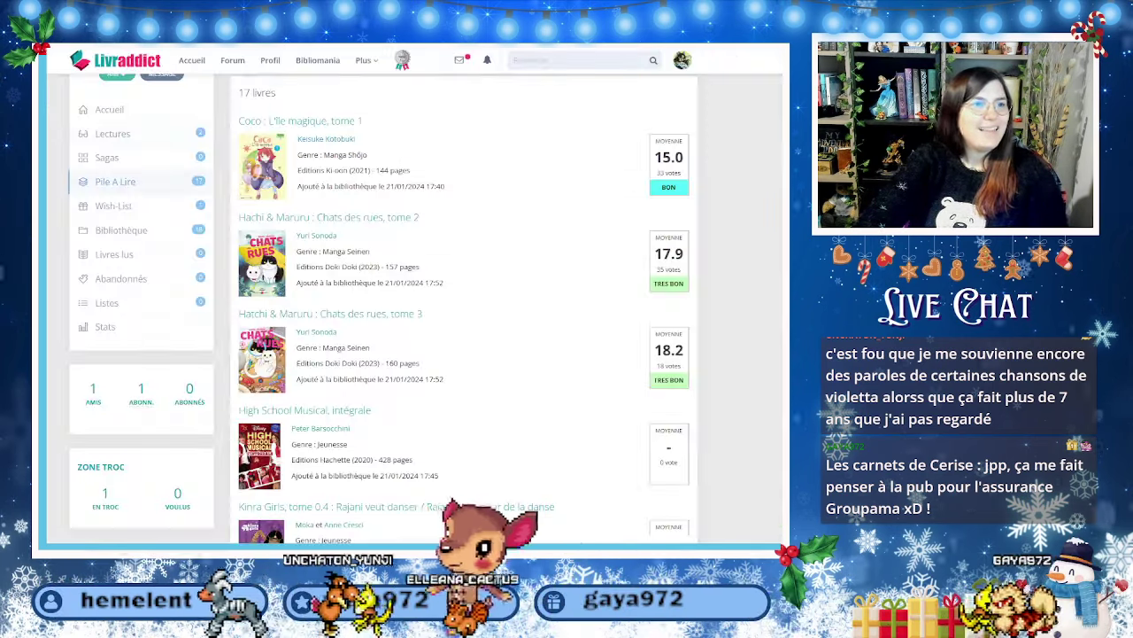
Go through the pile again from Coco : L'île magique down to the Violetta books, and review the reader's assignments in the spreadsheet.
scroll(529, 342, "up", 1)
scroll(528, 343, "up", 1)
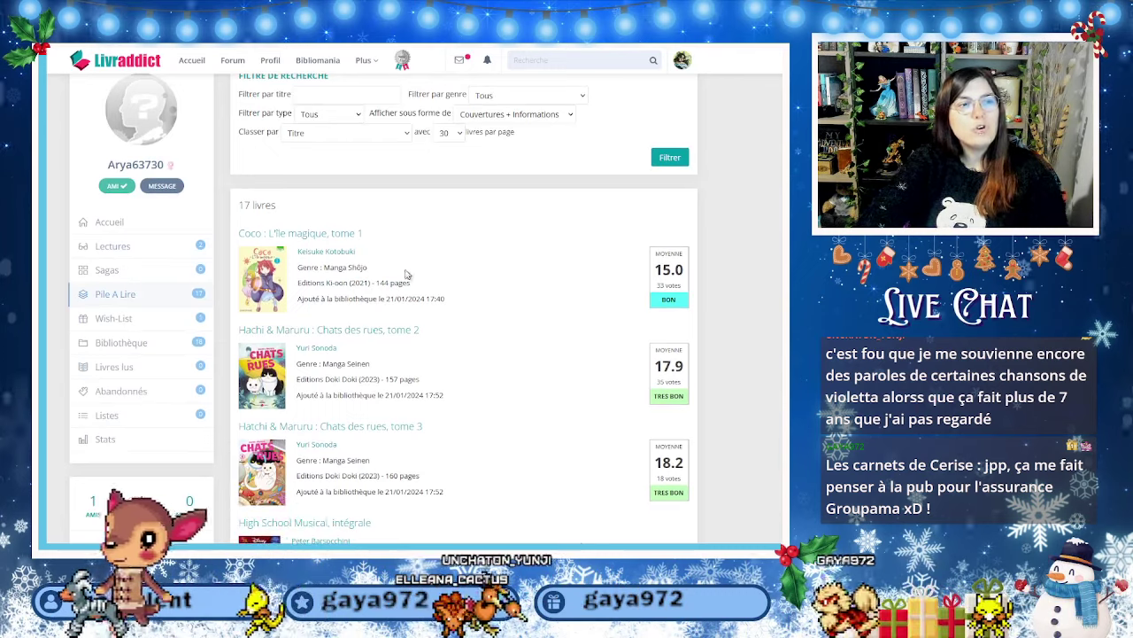
scroll(508, 354, "down", 7)
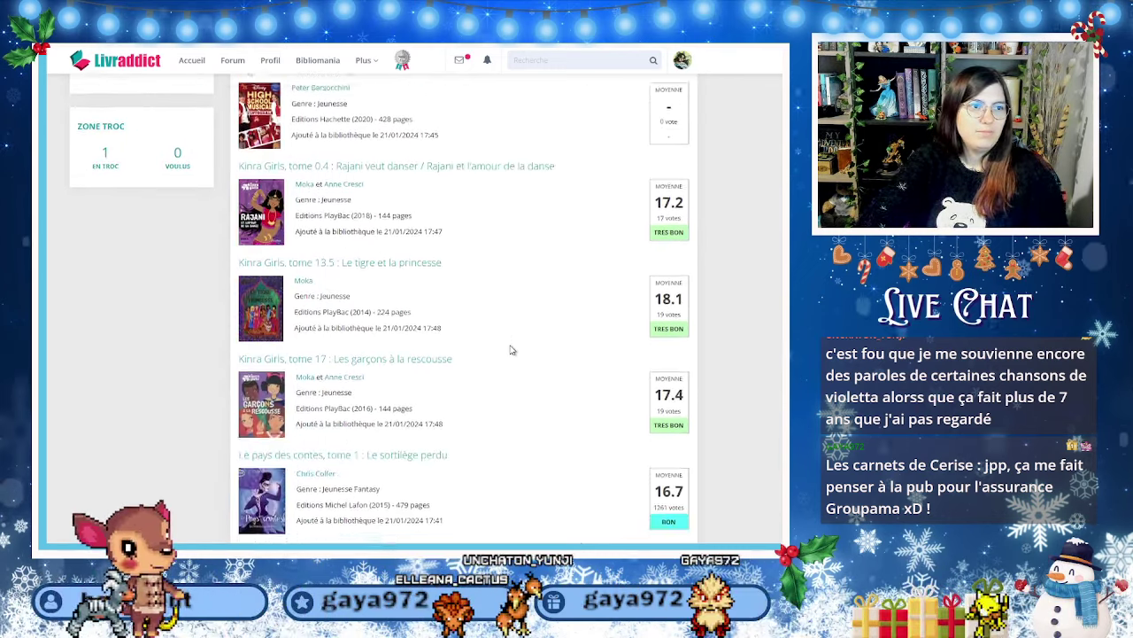
scroll(511, 347, "down", 5)
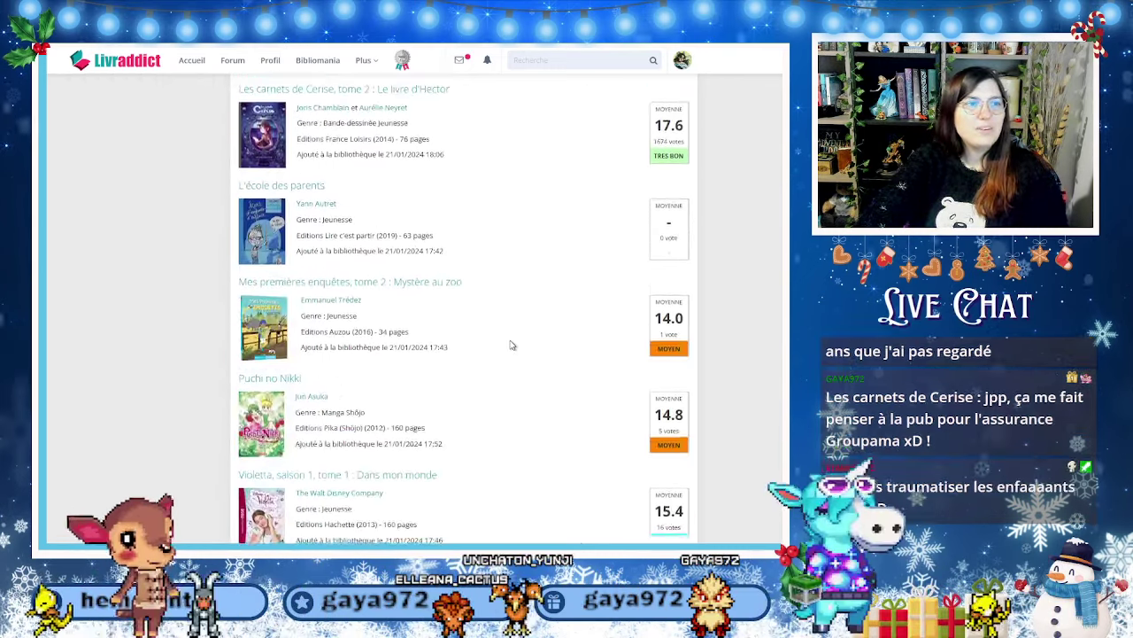
scroll(511, 346, "down", 1)
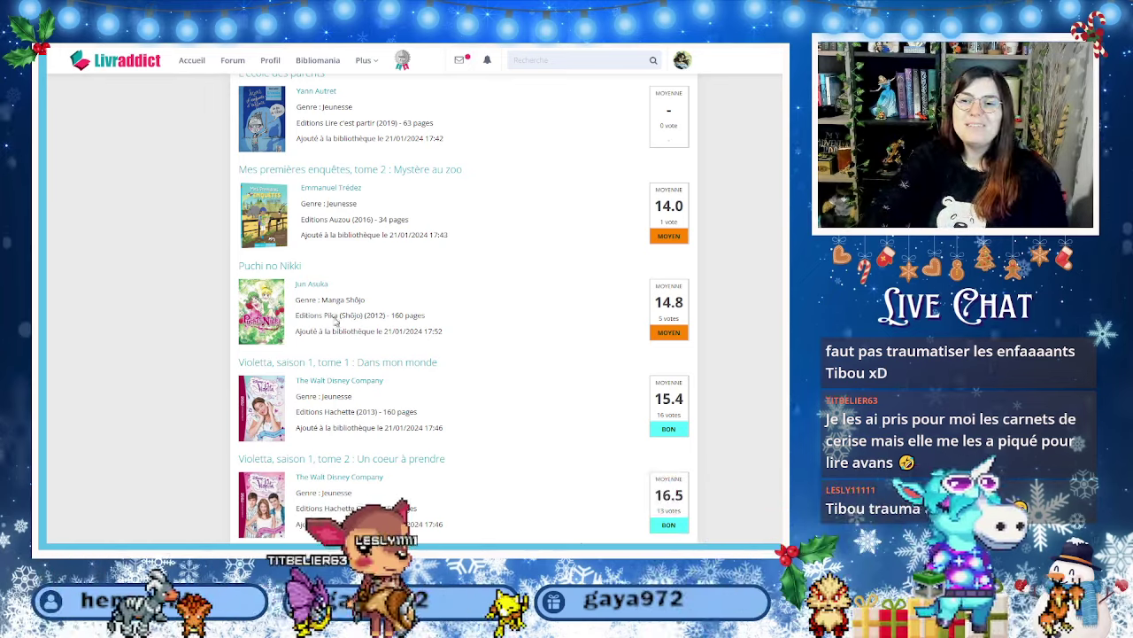
key("ctrl+Tab")
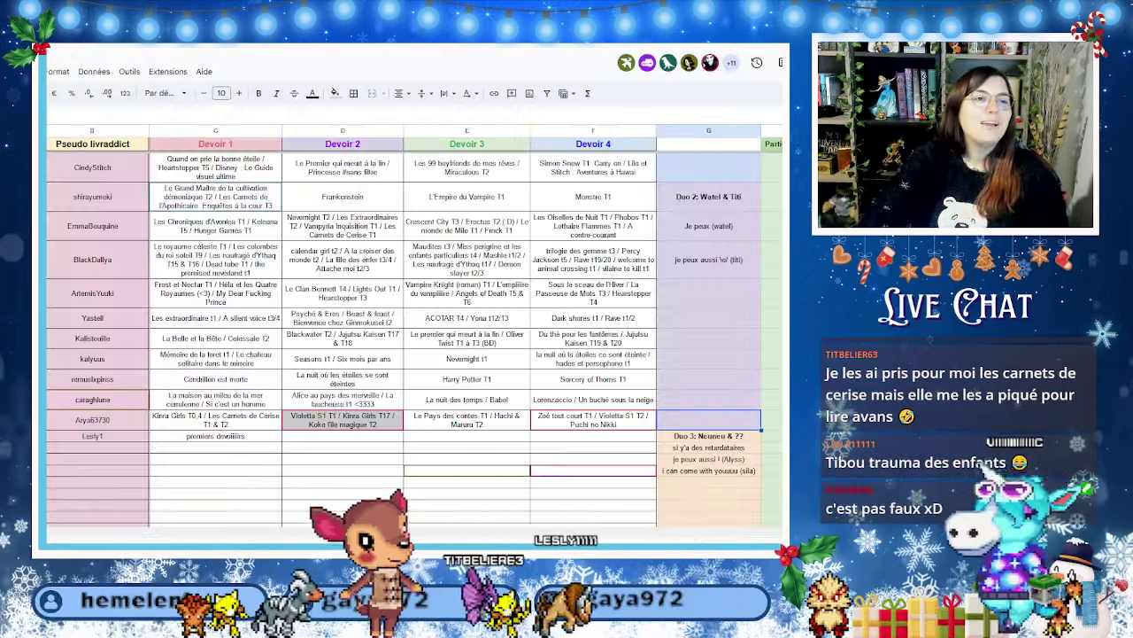
Check the last filled rows of the spreadsheet and the Duo 3 notes for the next reader.
scroll(726, 416, "down", 2)
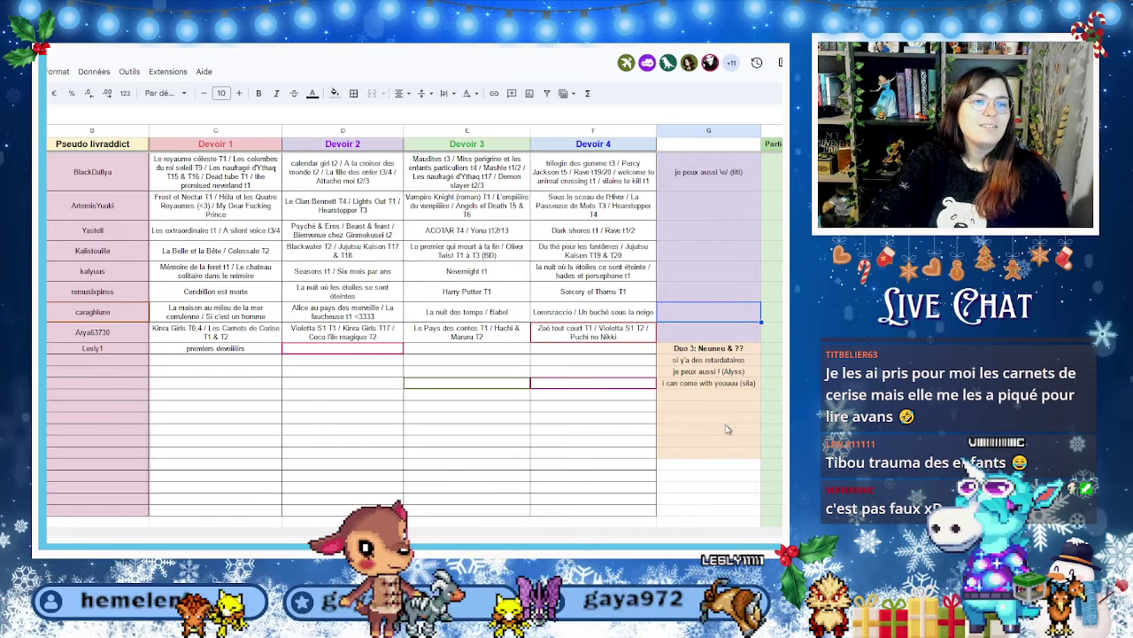
left_click(720, 314)
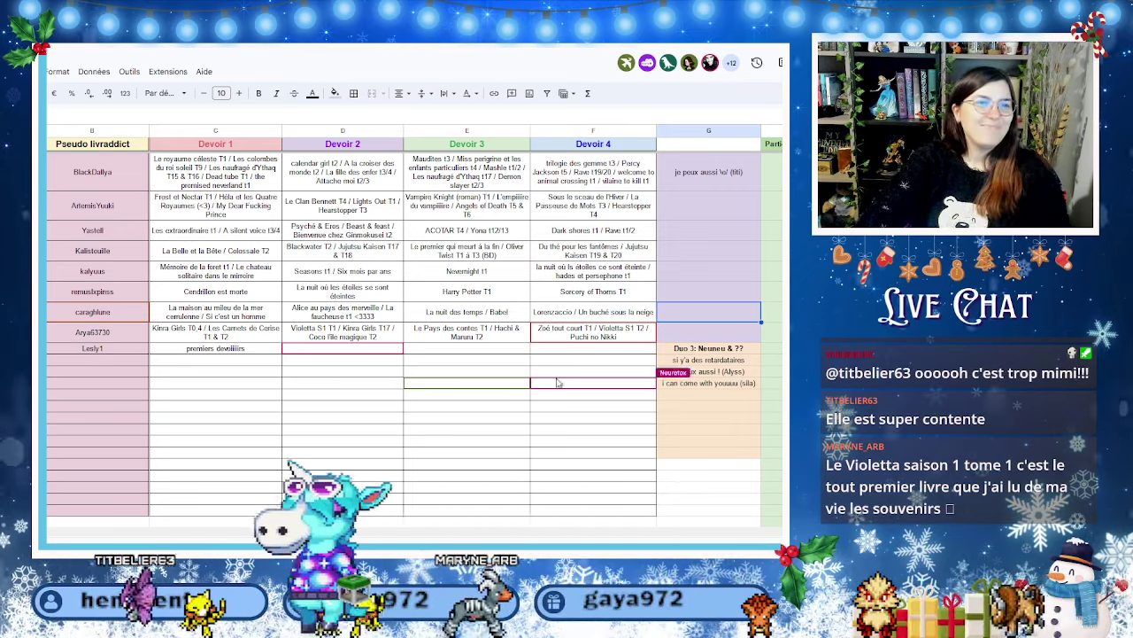
left_click(708, 406)
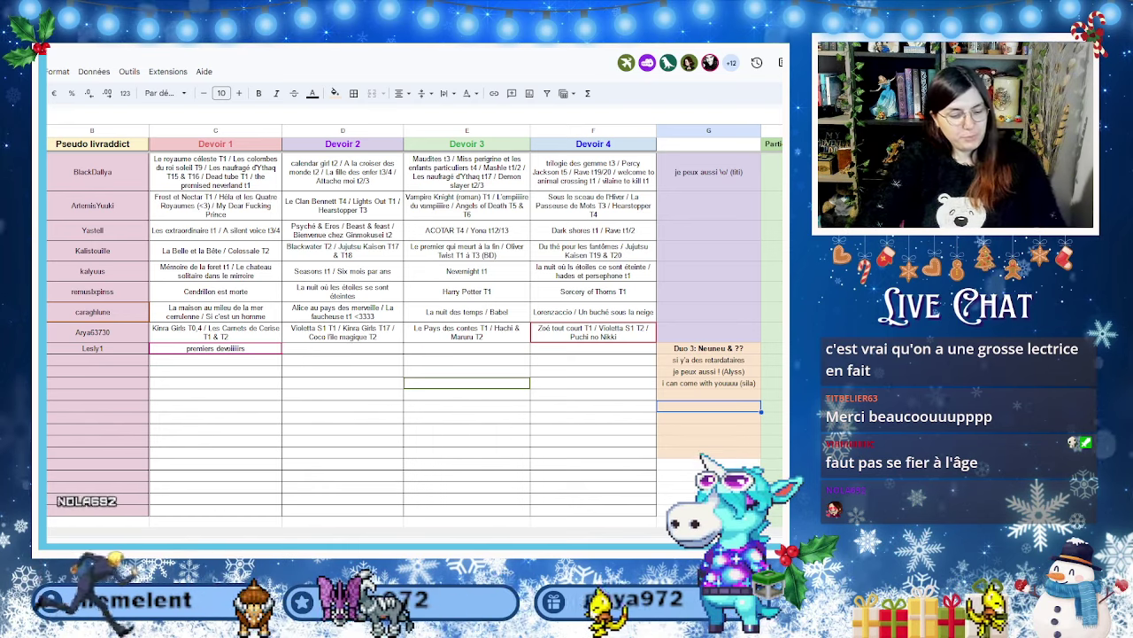
Switch to Livraddict, search for the reader in the spreadsheet's last filled row and open their Pile A Lire.
left_click(510, 51)
left_click(522, 60)
type("Lesly1")
key("Return")
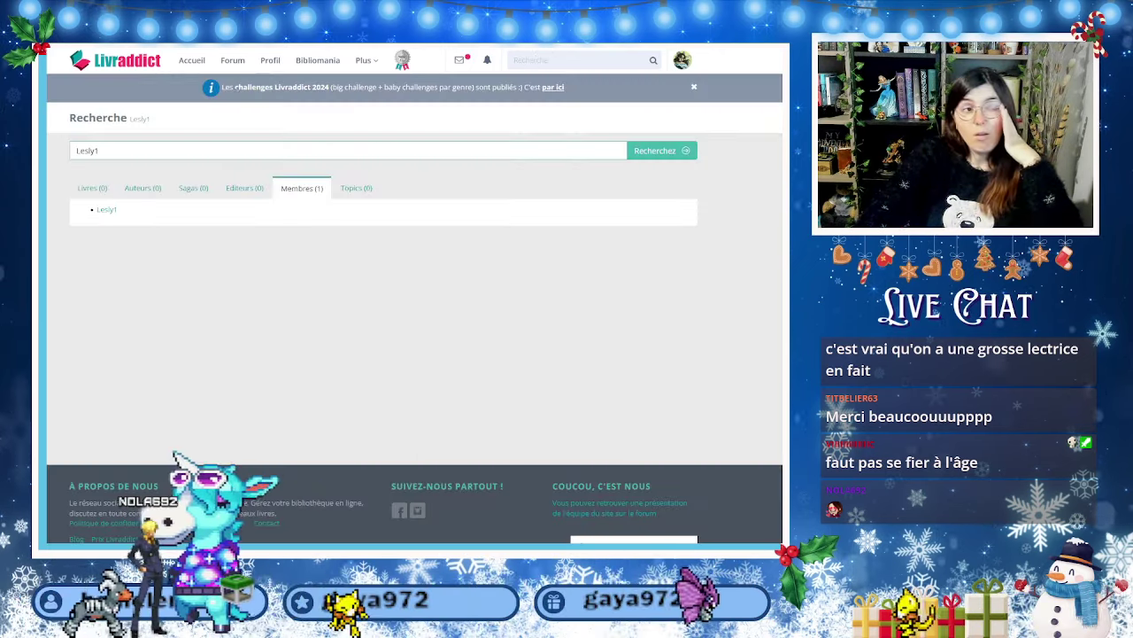
left_click(105, 210)
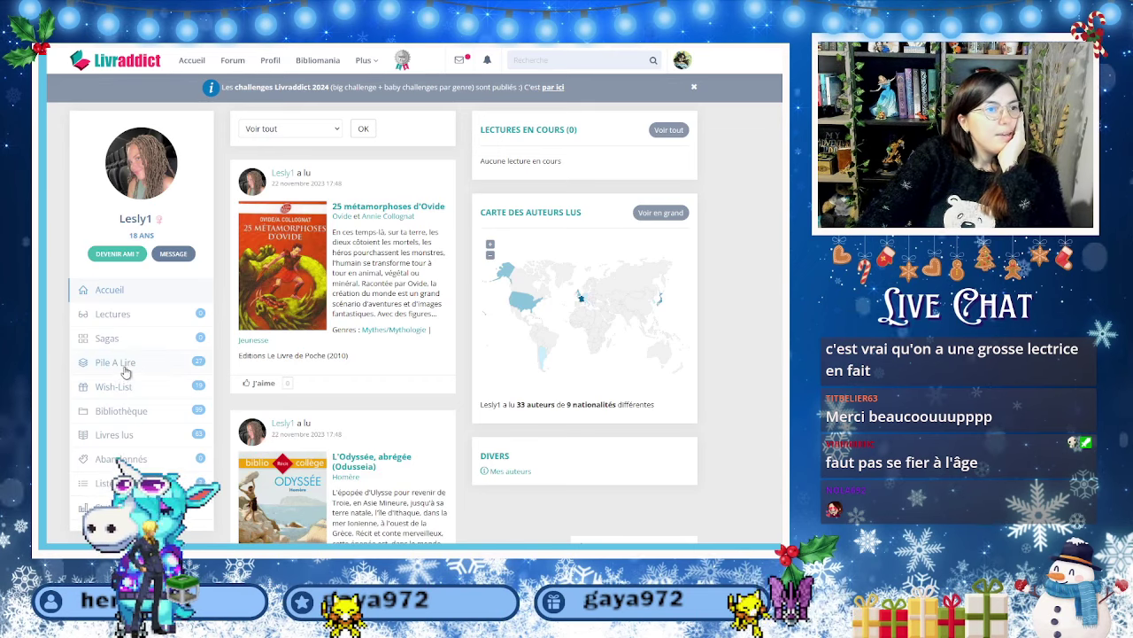
left_click(106, 482)
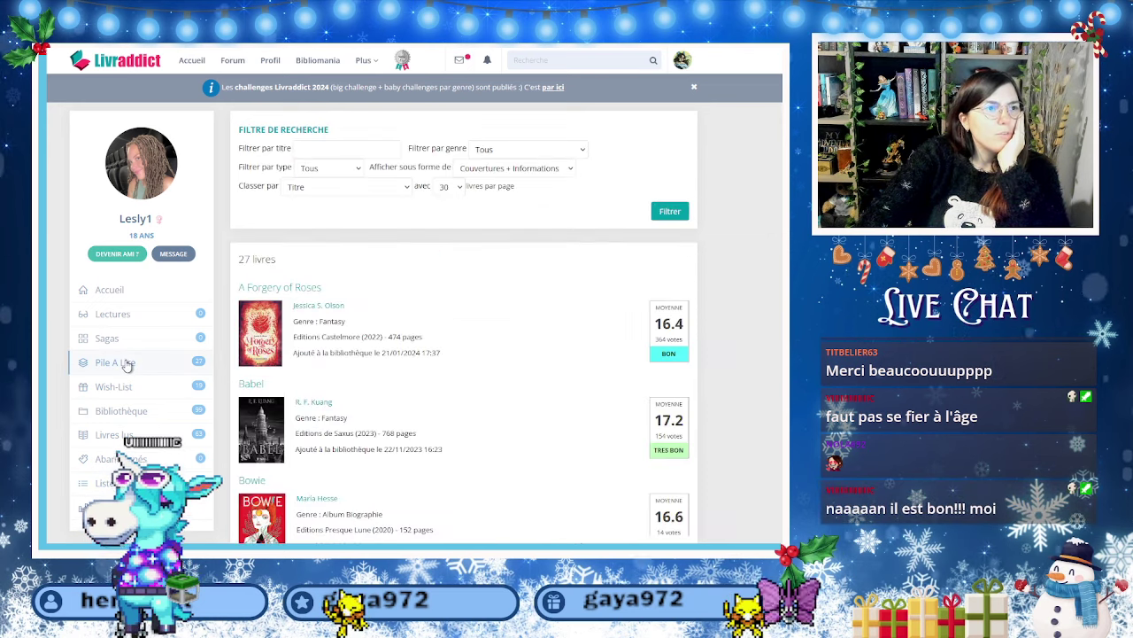
Examine the first titles of the pile from A Forgery of Roses to Ces mauvaises femmes, and check the spreadsheet's assignment rows.
scroll(395, 388, "down", 1)
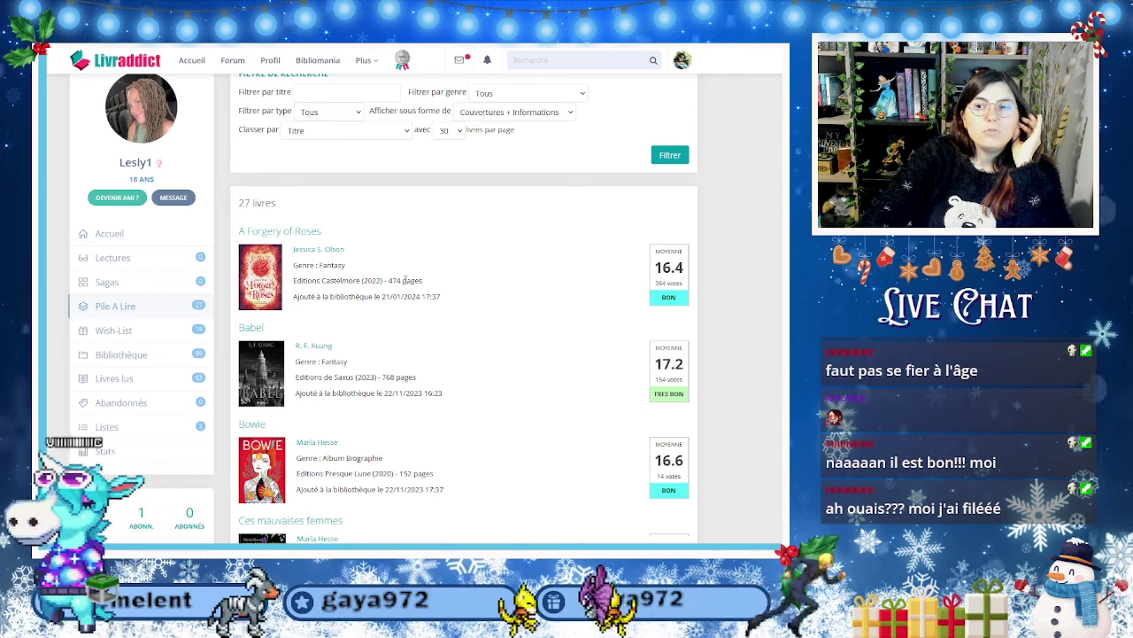
scroll(405, 280, "down", 2)
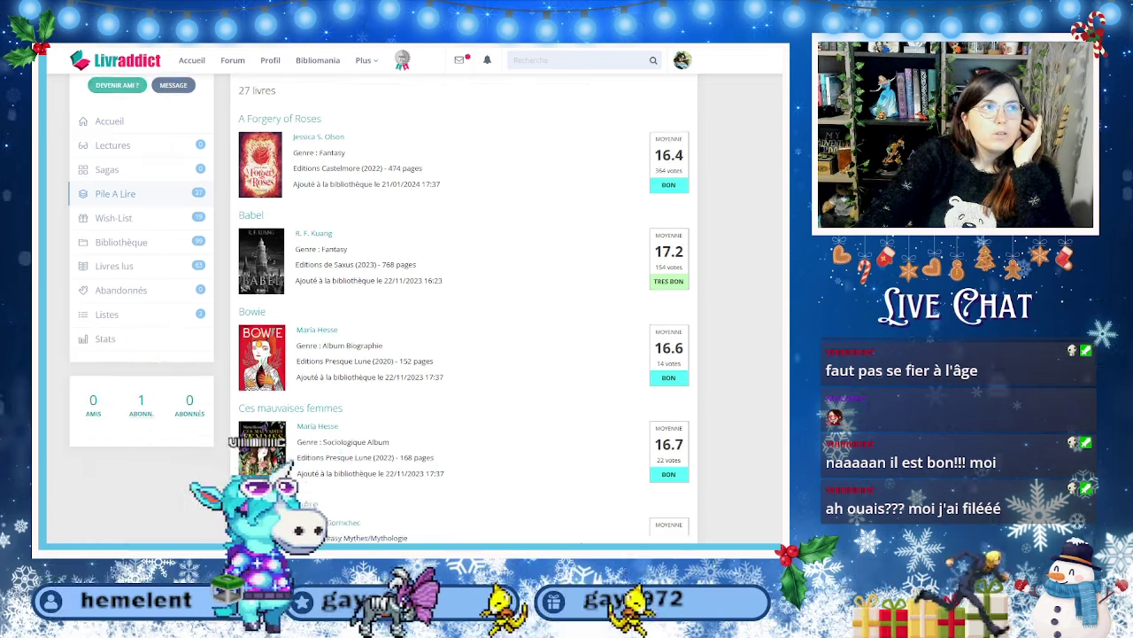
key("alt+Tab")
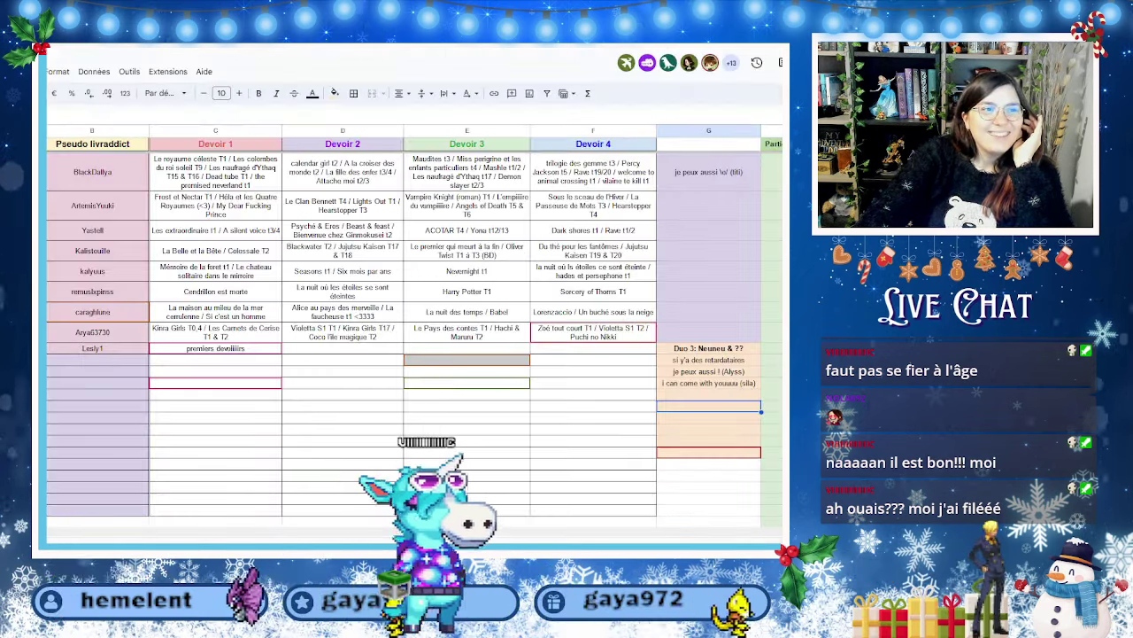
scroll(427, 404, "up", 2)
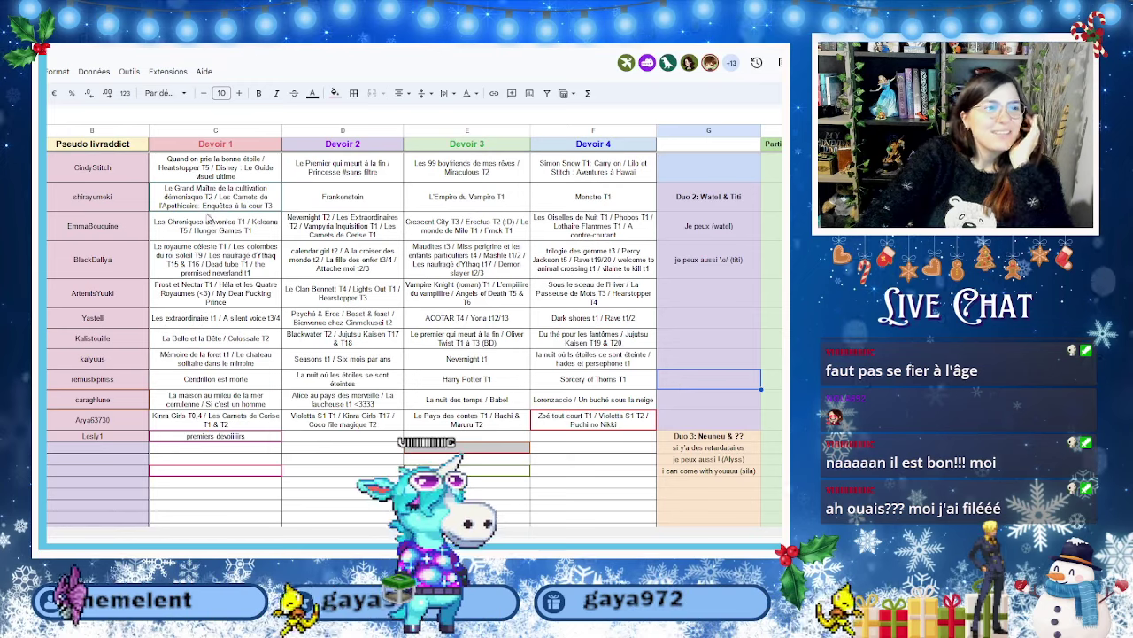
Read the rest of the reader's Pile A Lire down to Un palais d'épines et de roses, tome 3.
key("alt+Tab")
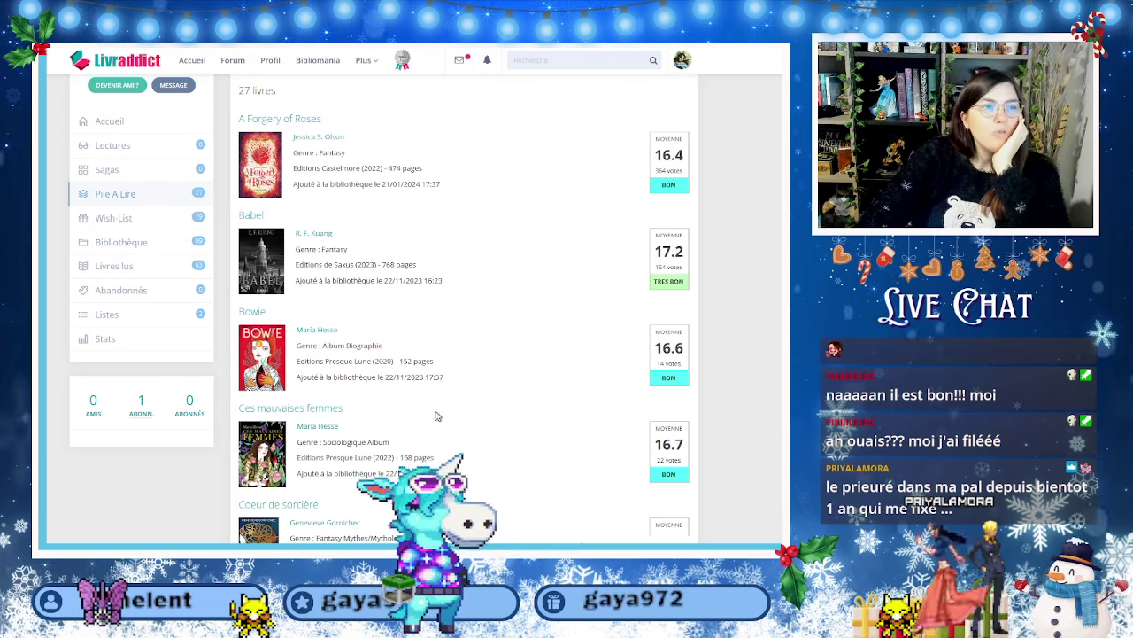
scroll(410, 327, "down", 2)
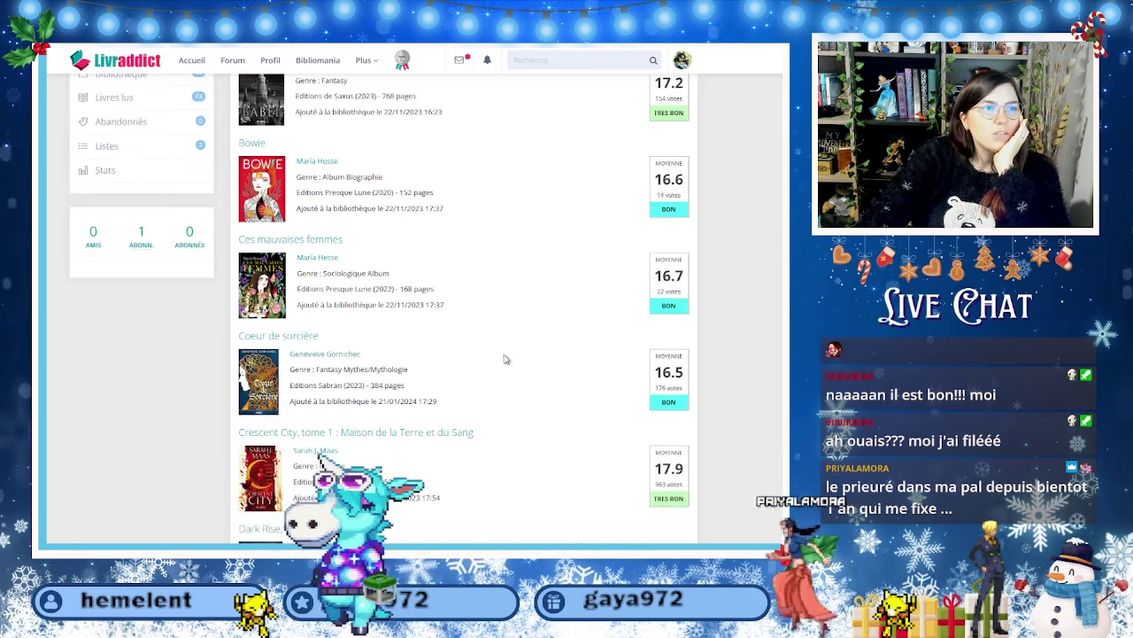
scroll(506, 359, "down", 1)
scroll(513, 361, "down", 2)
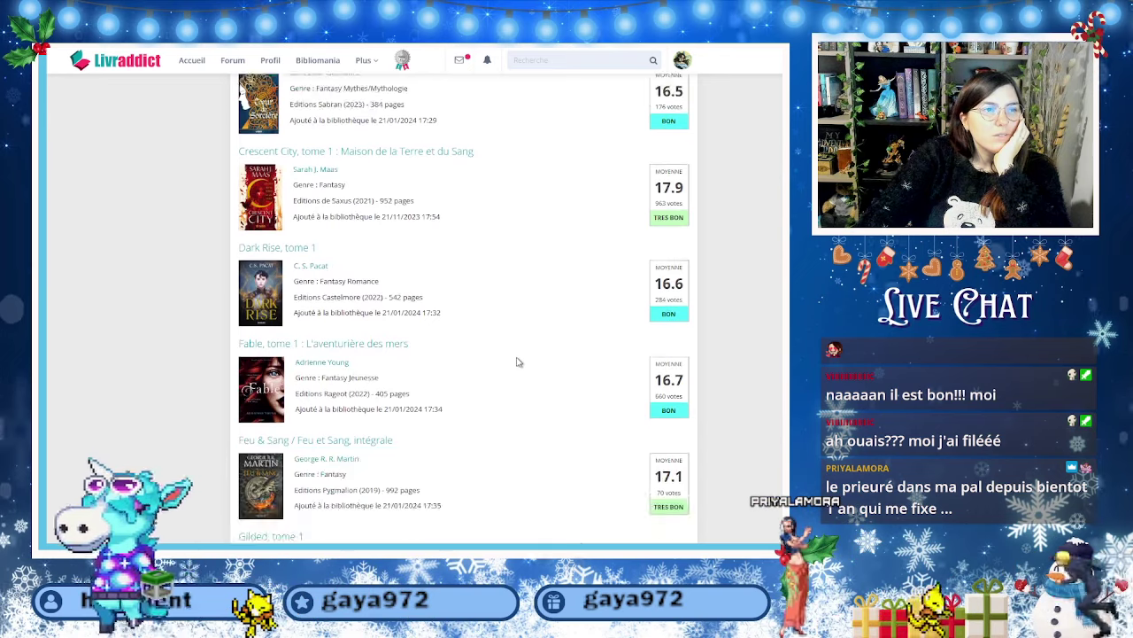
scroll(451, 273, "down", 6)
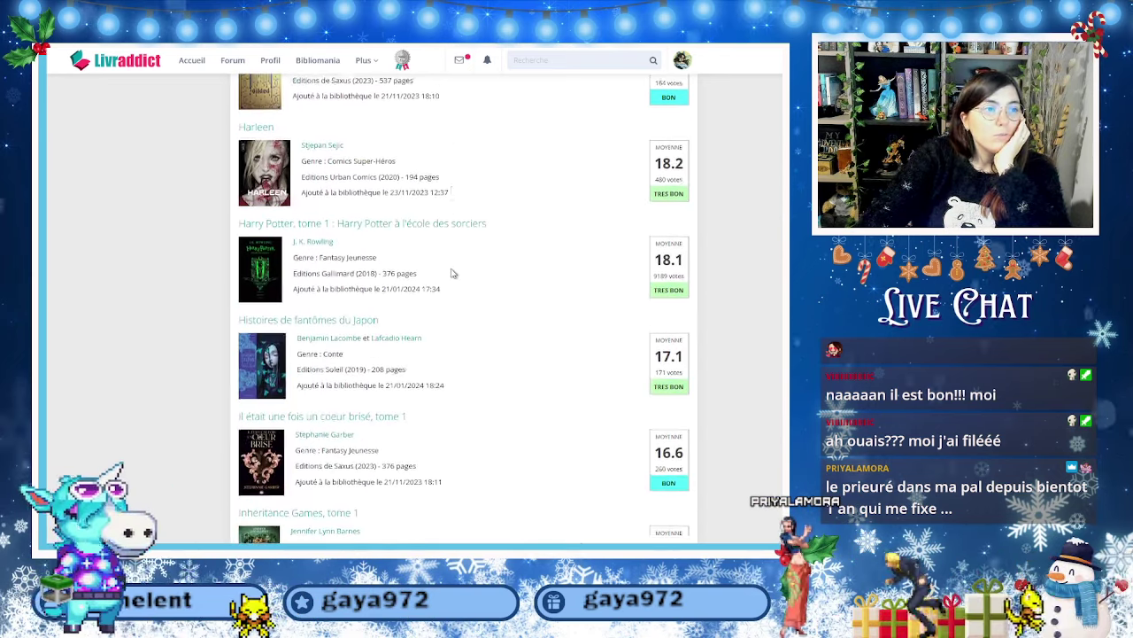
scroll(452, 273, "down", 9)
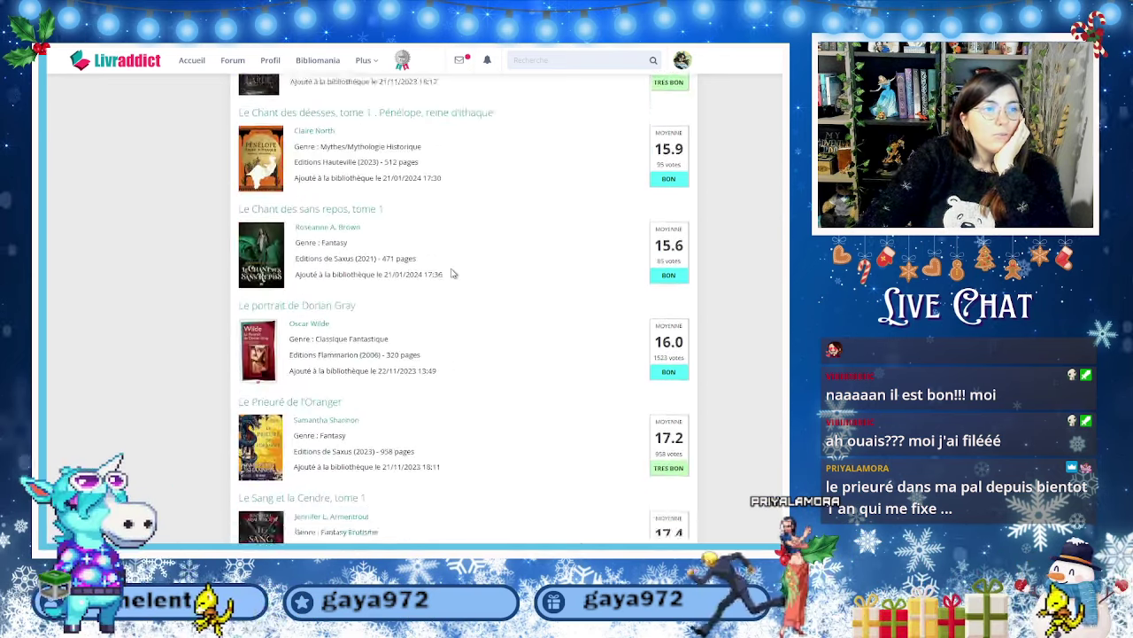
scroll(452, 272, "down", 6)
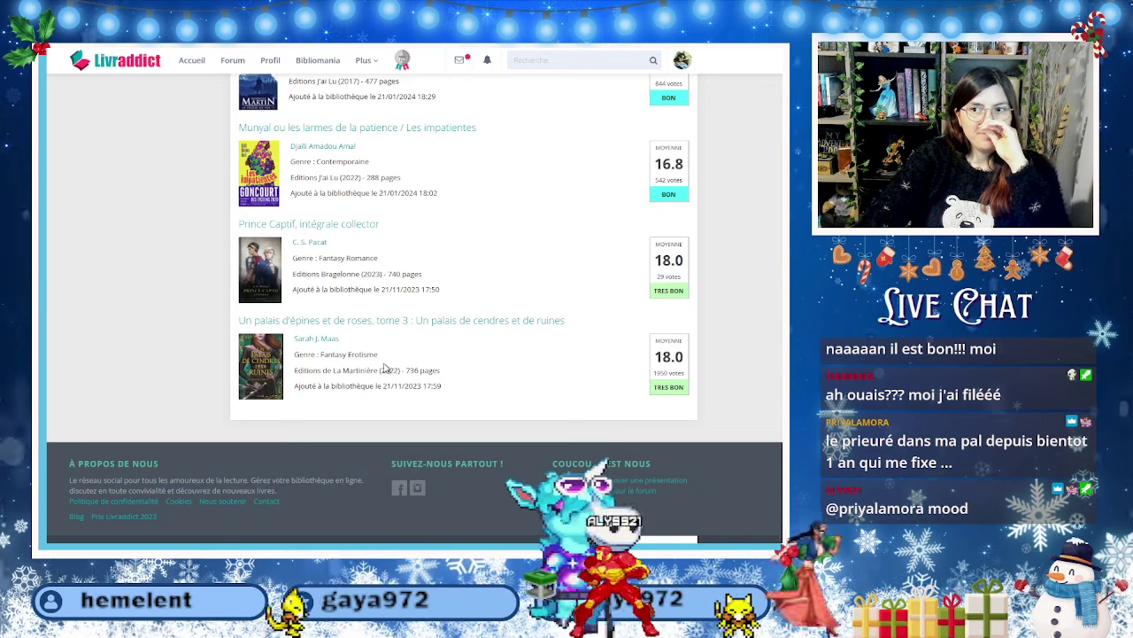
Review the titles from Prince Captif back up to Irrespirable, and check the reader's row in the spreadsheet.
scroll(385, 368, "up", 1)
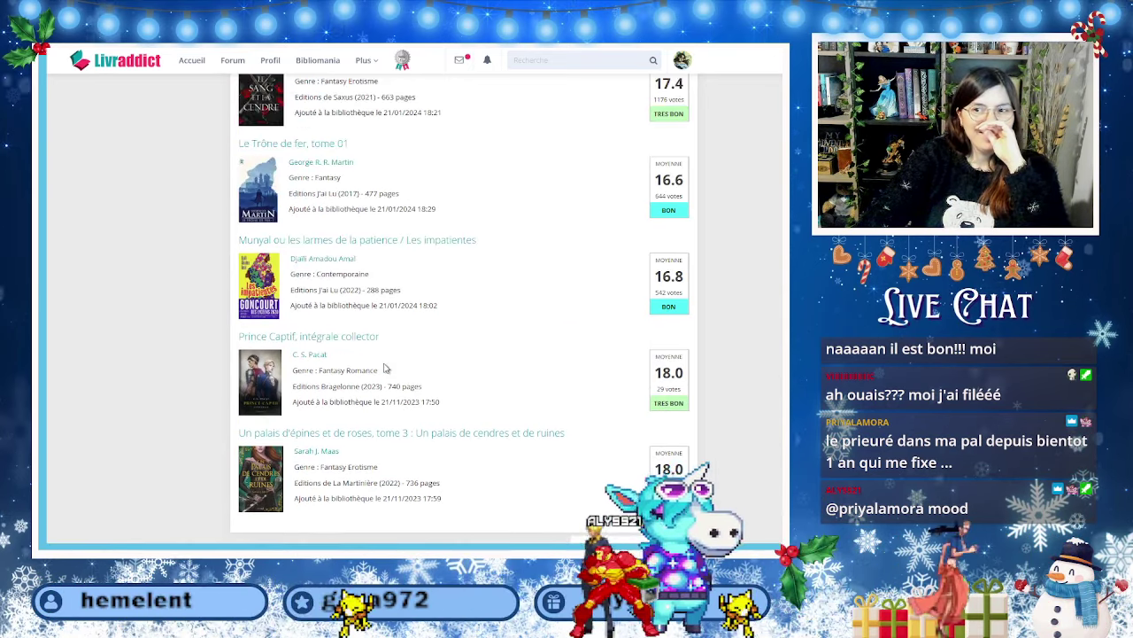
scroll(385, 365, "up", 1)
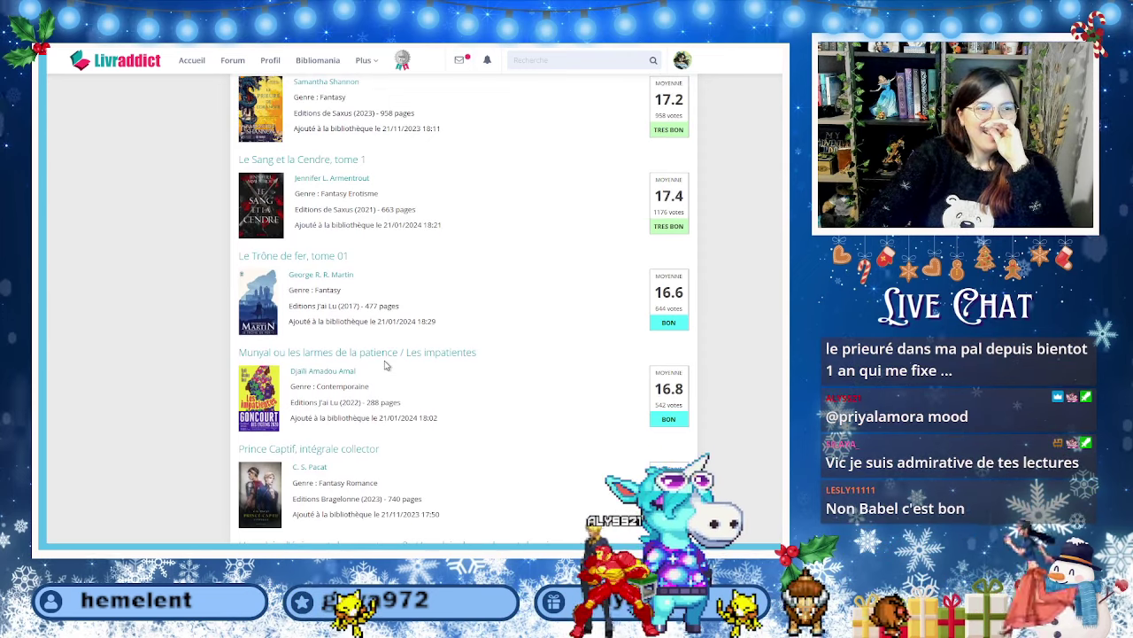
scroll(386, 365, "up", 4)
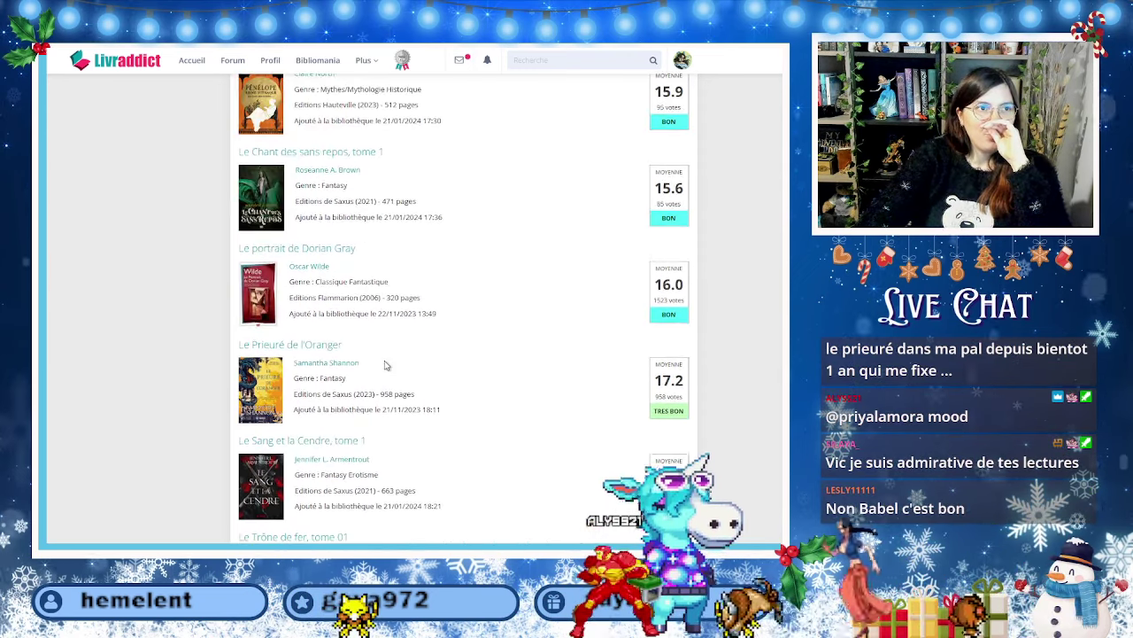
scroll(385, 365, "up", 2)
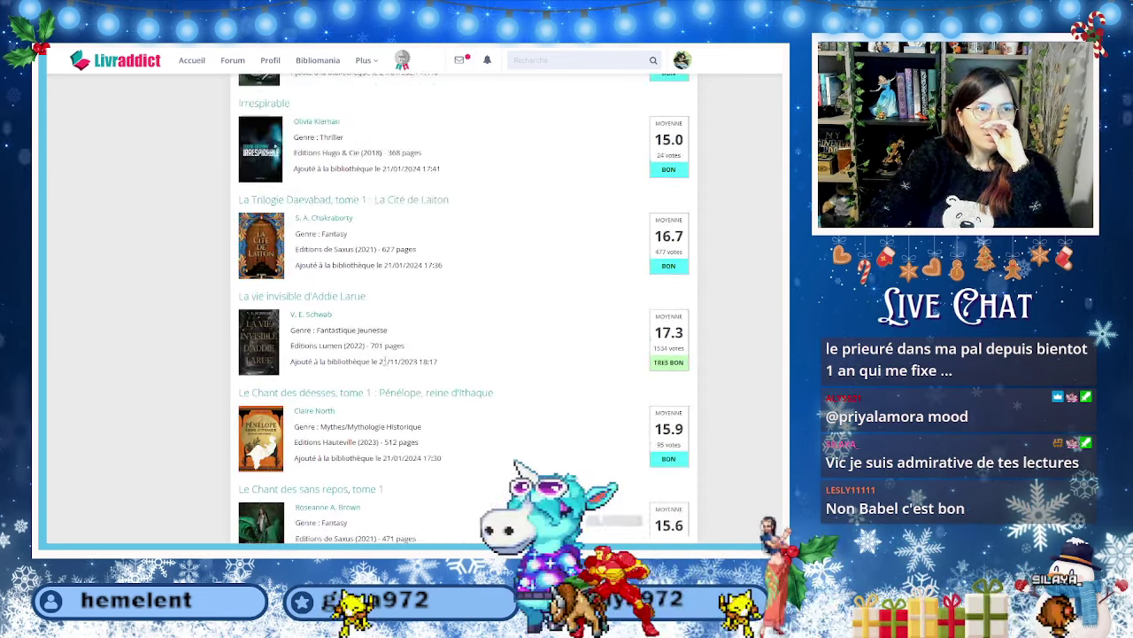
key("ctrl+Tab")
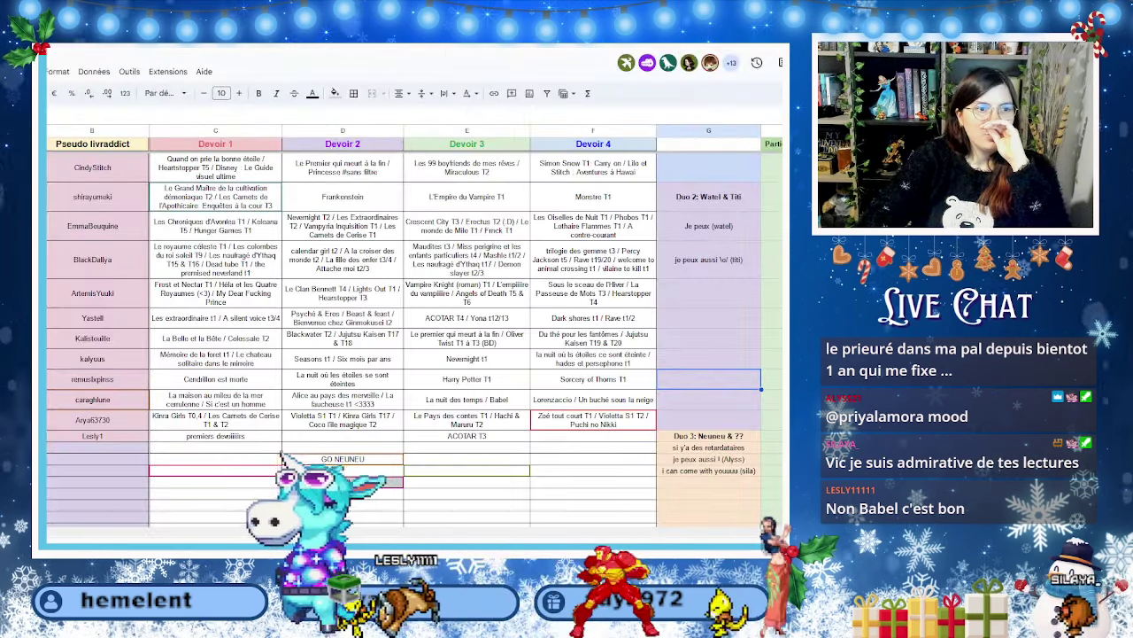
left_click(693, 484)
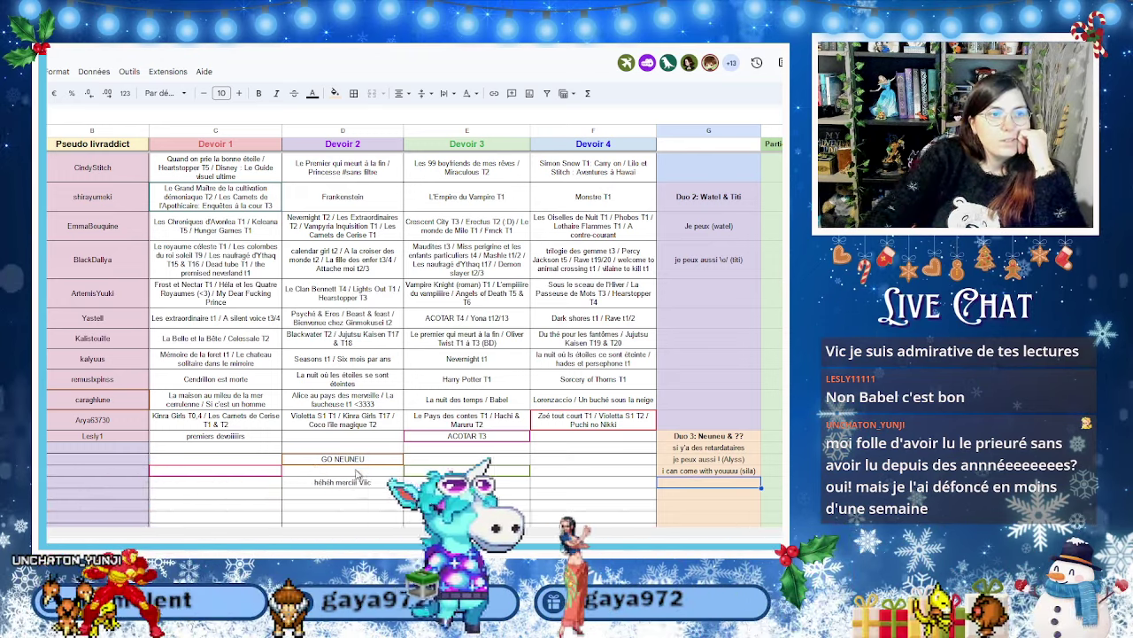
Go back up the pile from Inheritance Games to A Forgery of Roses, and compare it with the reader's assignments in the spreadsheet.
key("ctrl+Tab")
scroll(393, 343, "up", 6)
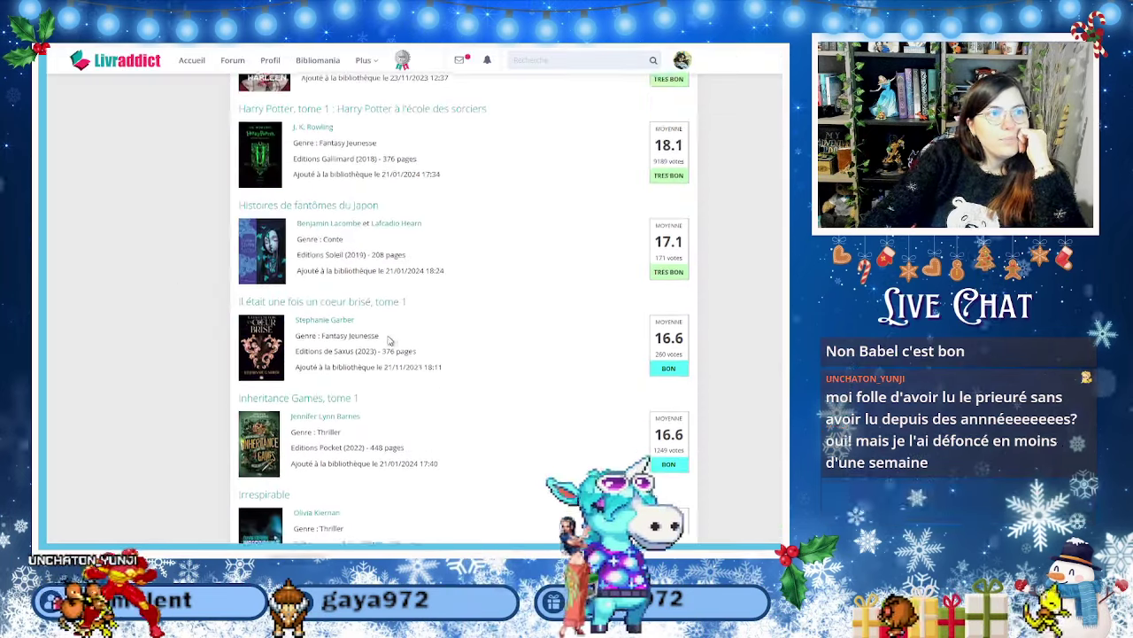
scroll(393, 342, "up", 1)
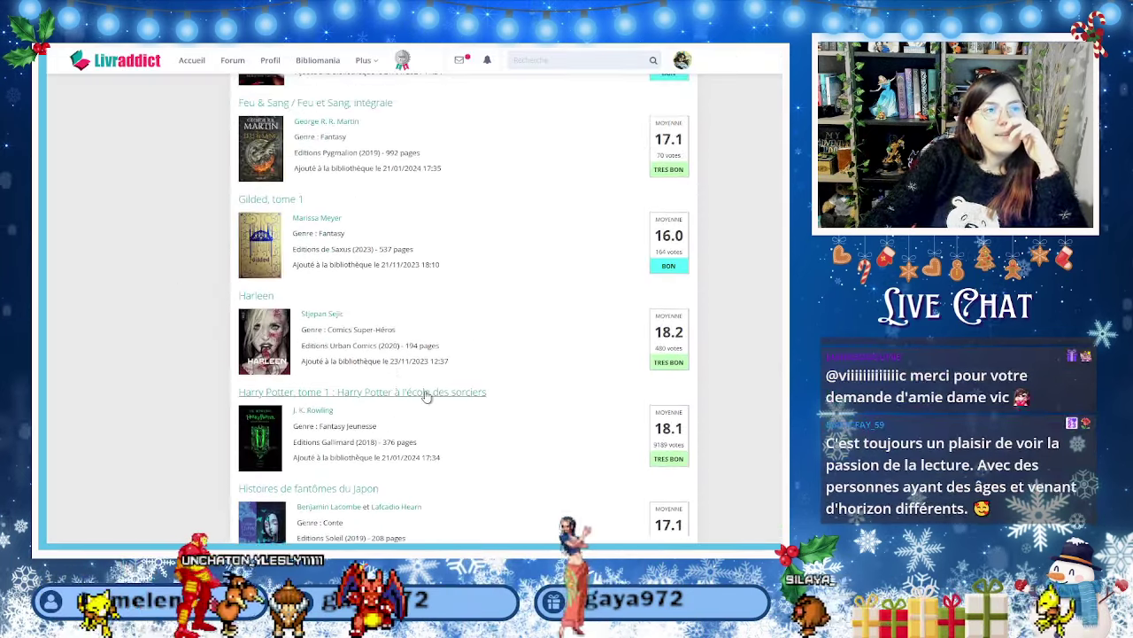
scroll(426, 396, "up", 3)
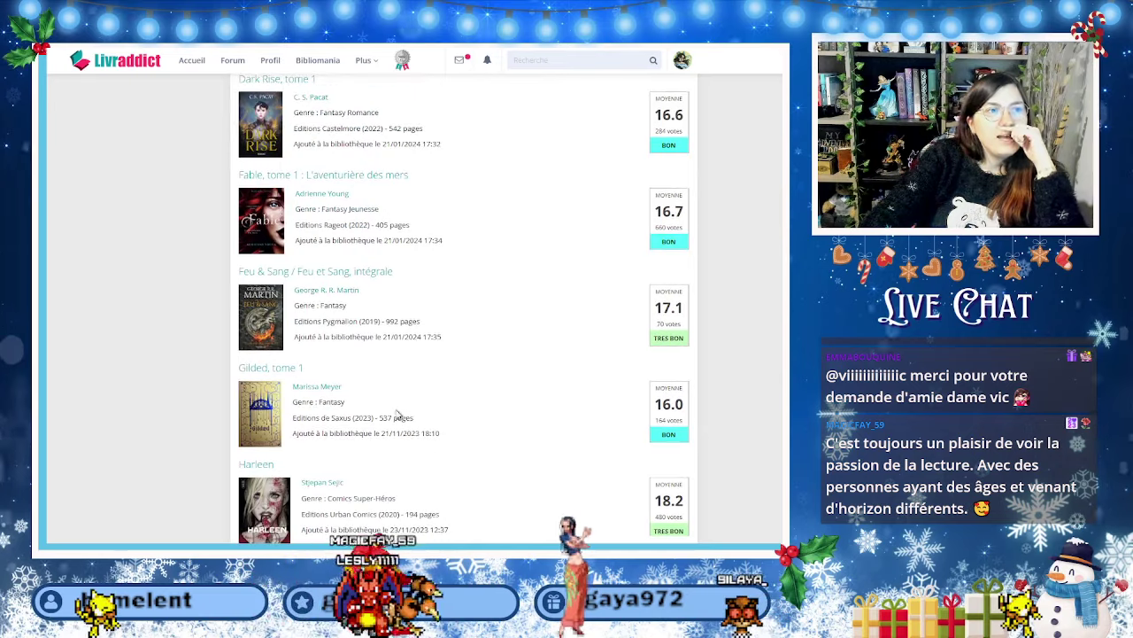
scroll(408, 415, "up", 10)
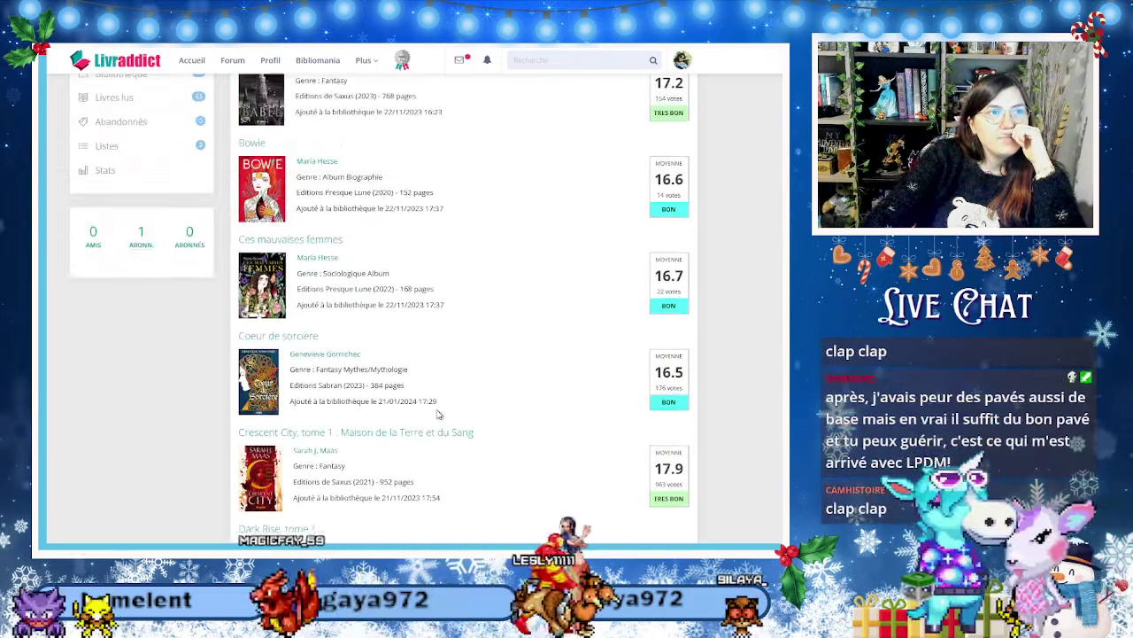
scroll(437, 414, "up", 3)
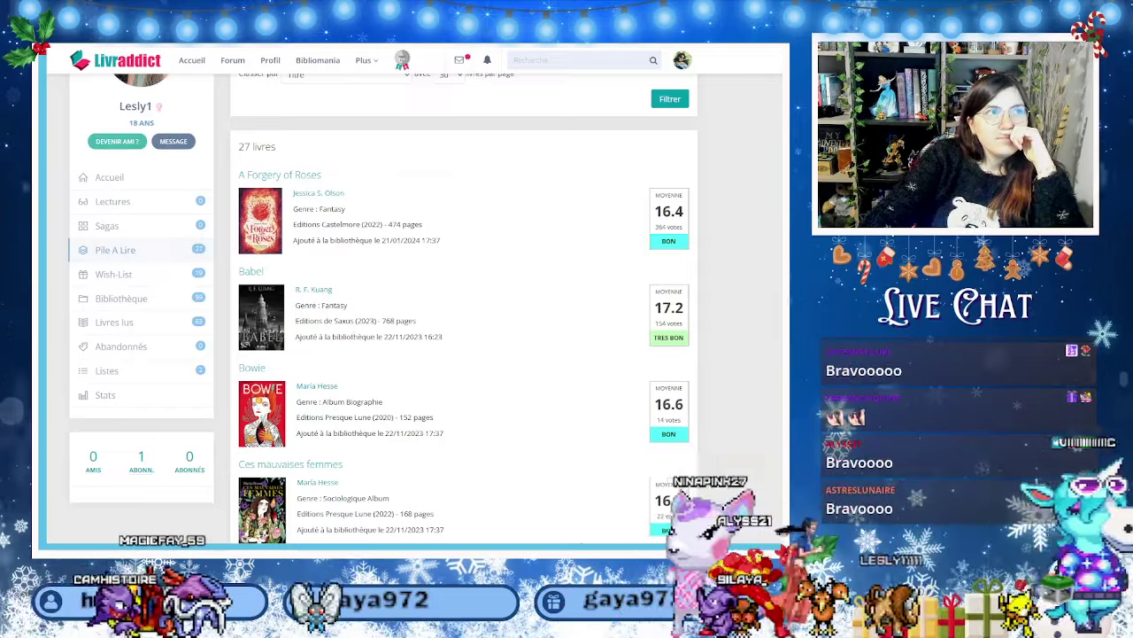
key("ctrl+Tab")
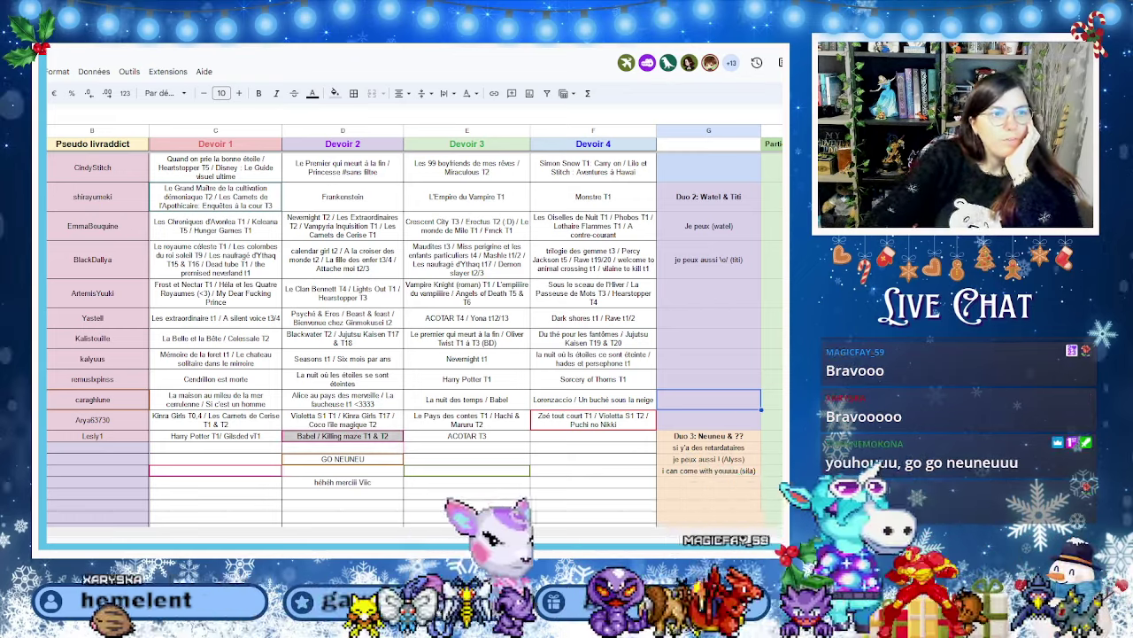
key("ctrl+Tab")
key("ctrl+shift+Tab")
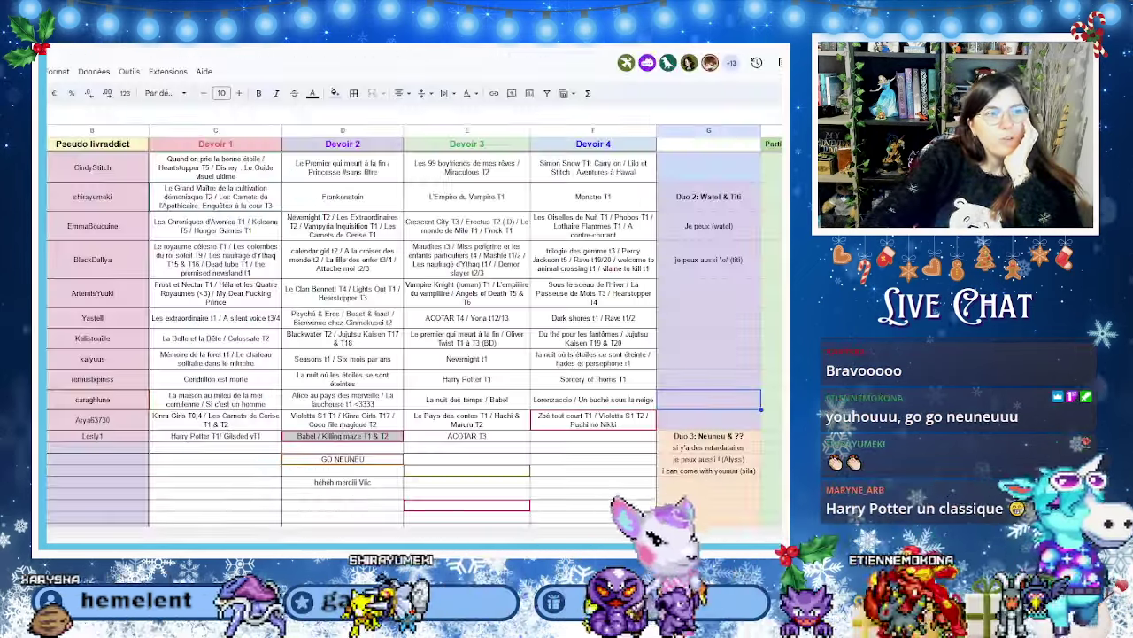